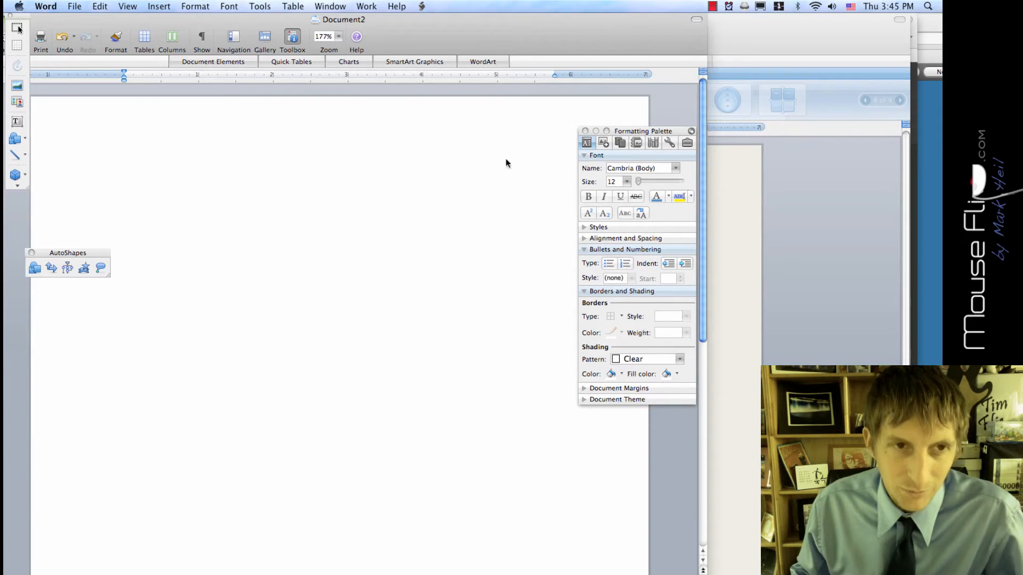
Step: Paste the copied essay text into the blank document and insert "My" before "ambitions" at its beginning
{"action": "key", "text": "super+v"}
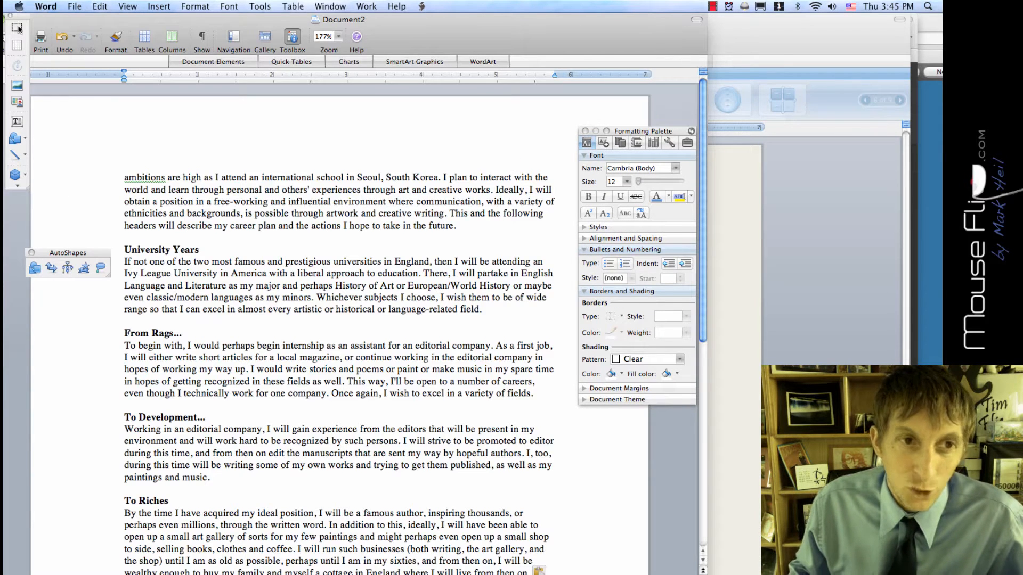
{"action": "key", "text": "super+Home"}
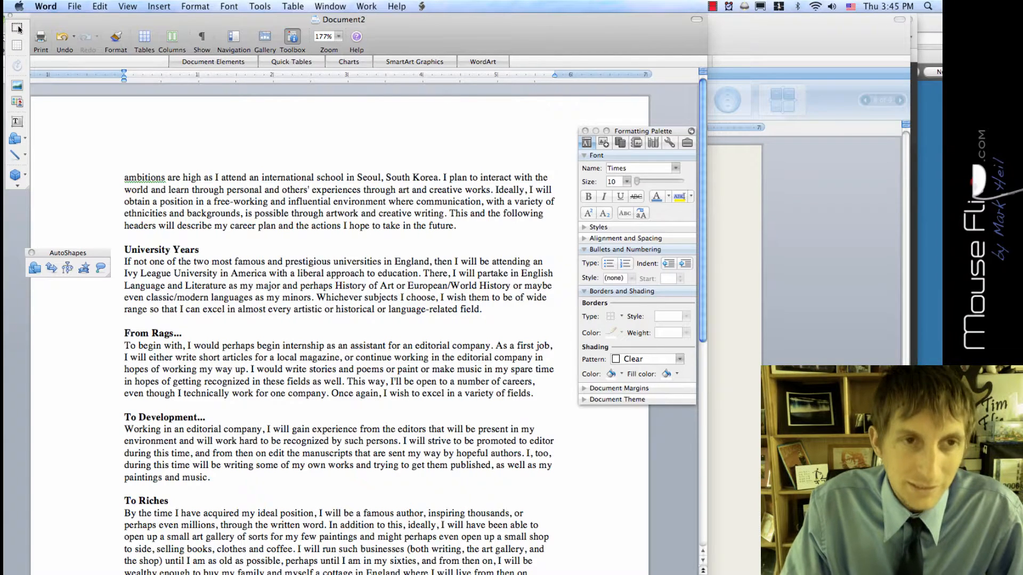
{"action": "type", "text": "My"}
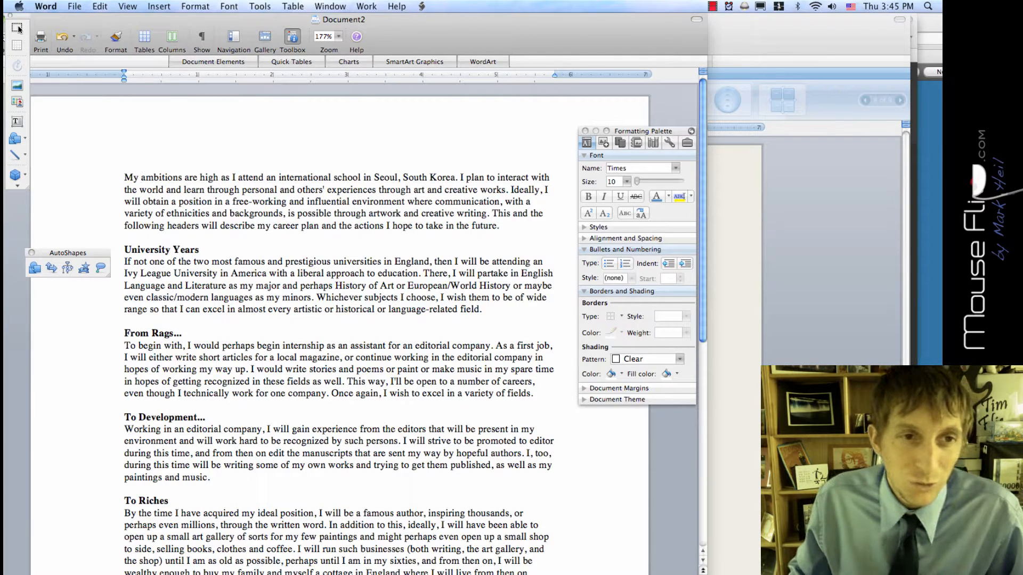
{"action": "key", "text": "super+a"}
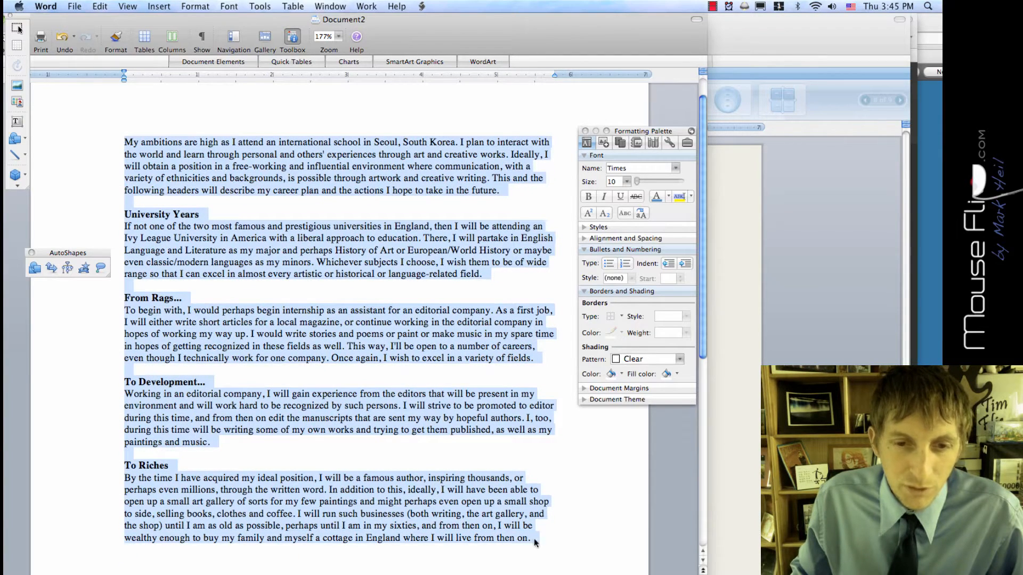
{"action": "scroll", "coordinate": [254, 246], "scroll_direction": "up", "scroll_amount": 2}
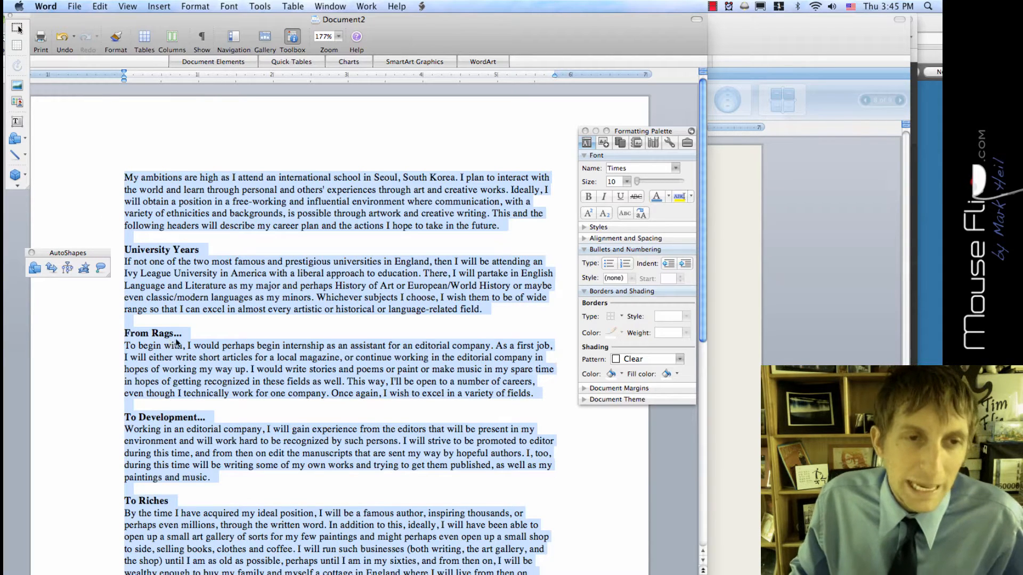
{"action": "left_click", "coordinate": [180, 214]}
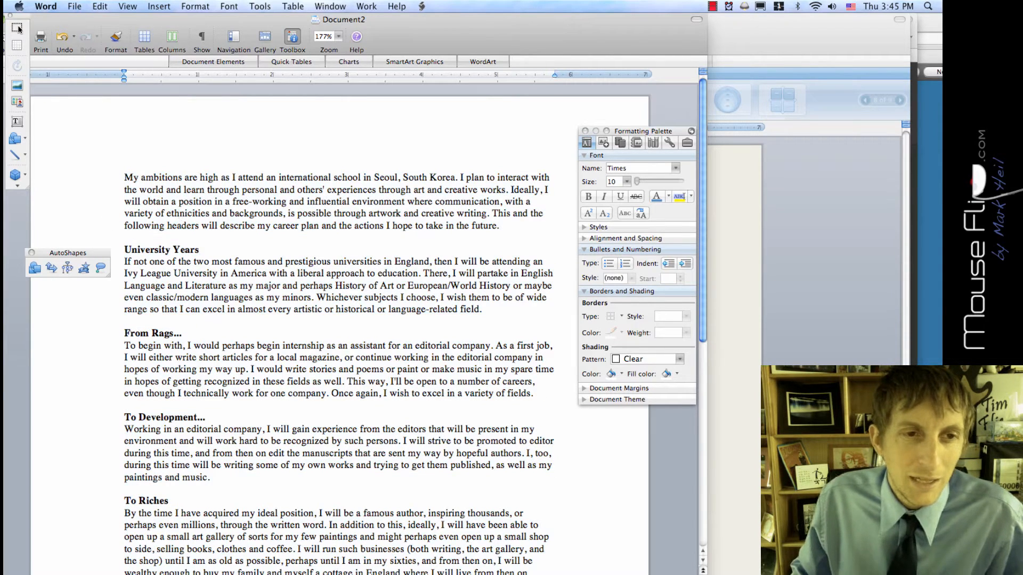
{"action": "triple_click", "coordinate": [160, 250]}
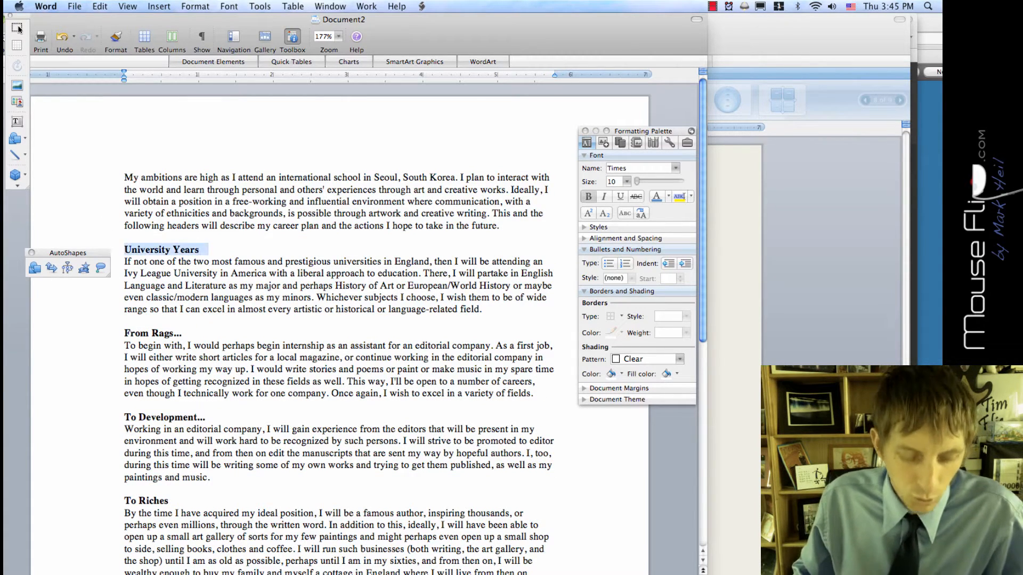
{"action": "key", "text": "Up"}
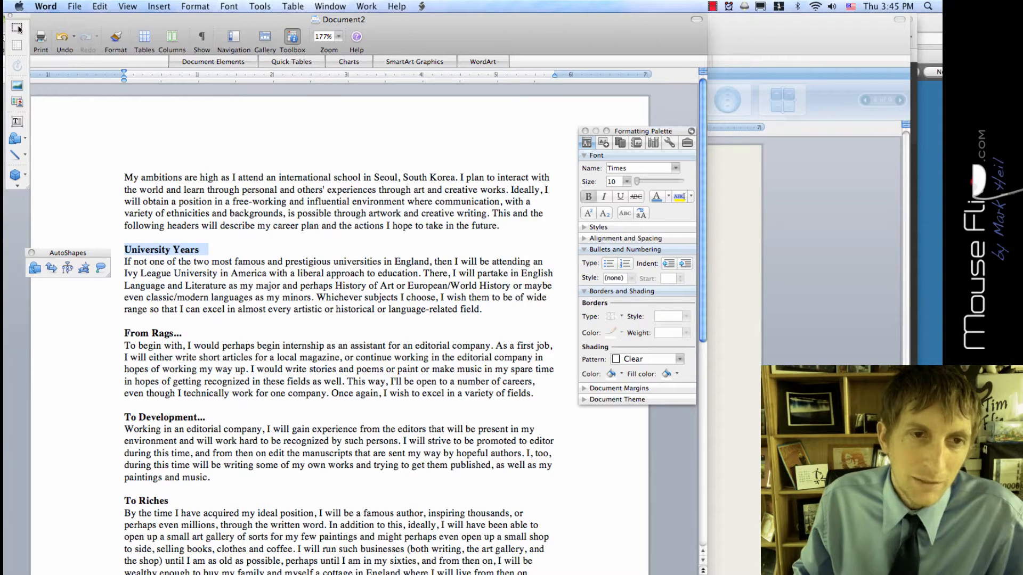
Step: Reduce the font size of the entire document text to 9 points
{"action": "key", "text": "super+a"}
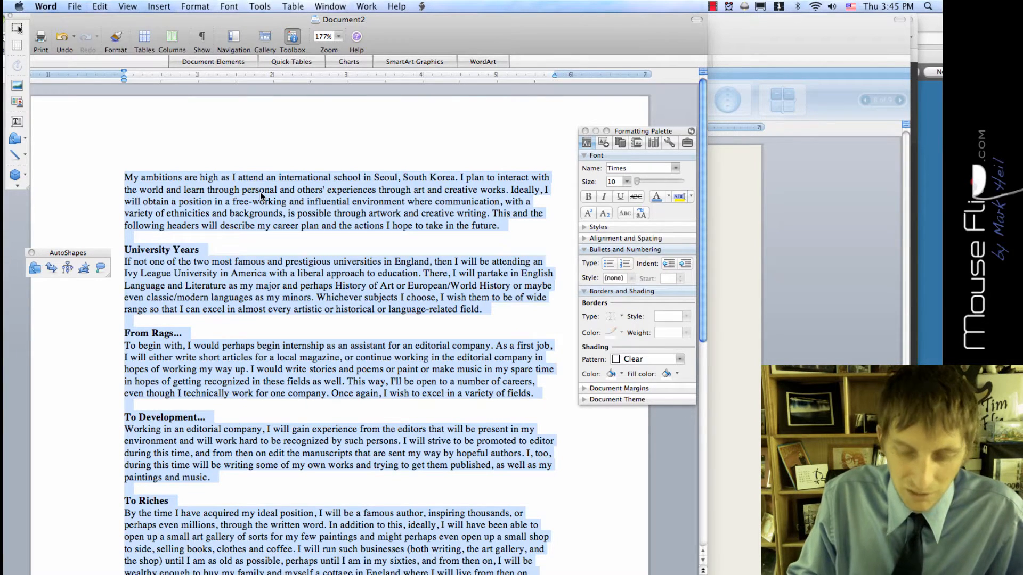
{"action": "key", "text": "super+shift+comma"}
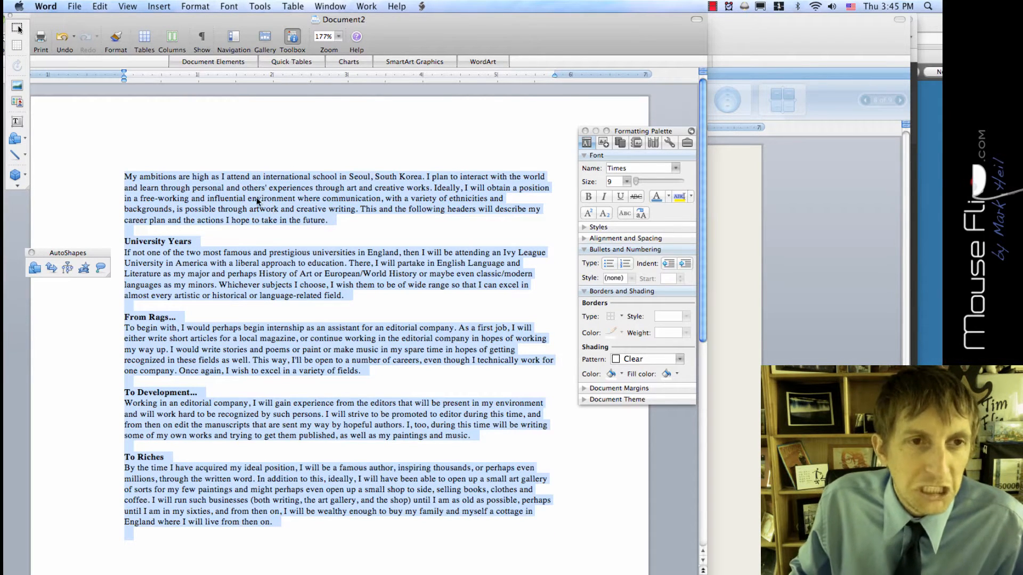
{"action": "left_click", "coordinate": [256, 200]}
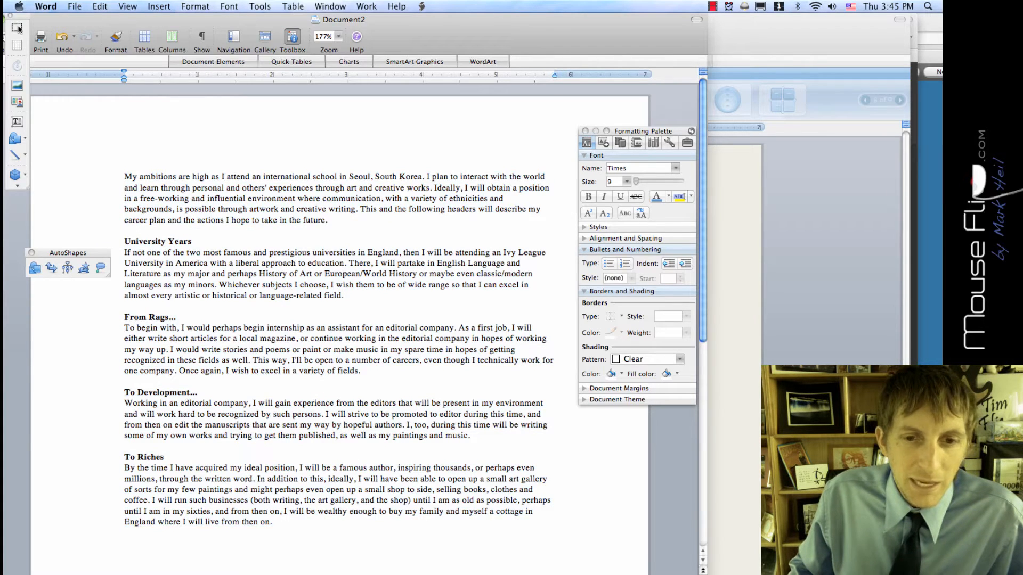
Step: Lay out the entire document text in two columns
{"action": "key", "text": "super+a"}
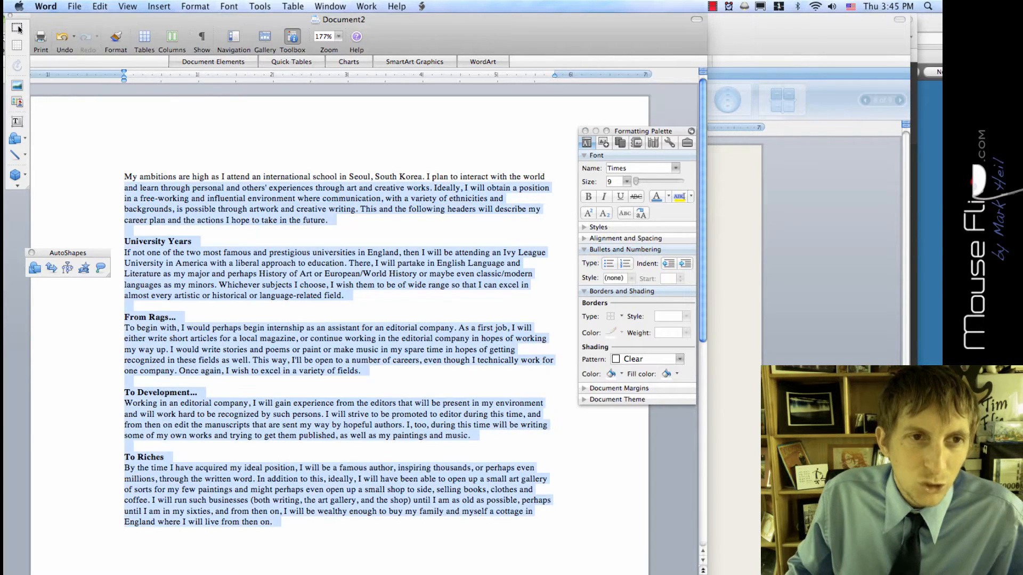
{"action": "left_click", "coordinate": [172, 38]}
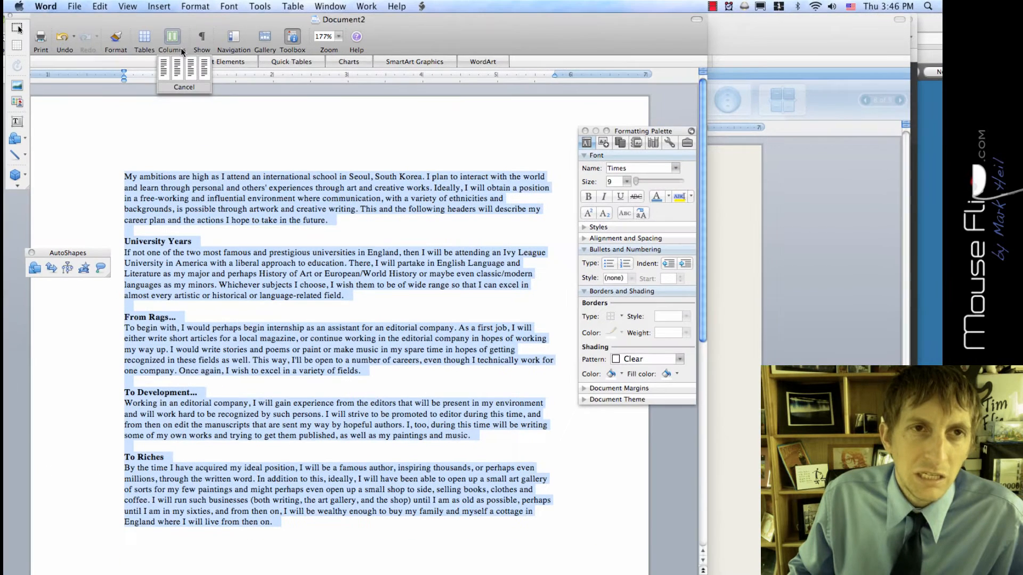
{"action": "left_click", "coordinate": [196, 7]}
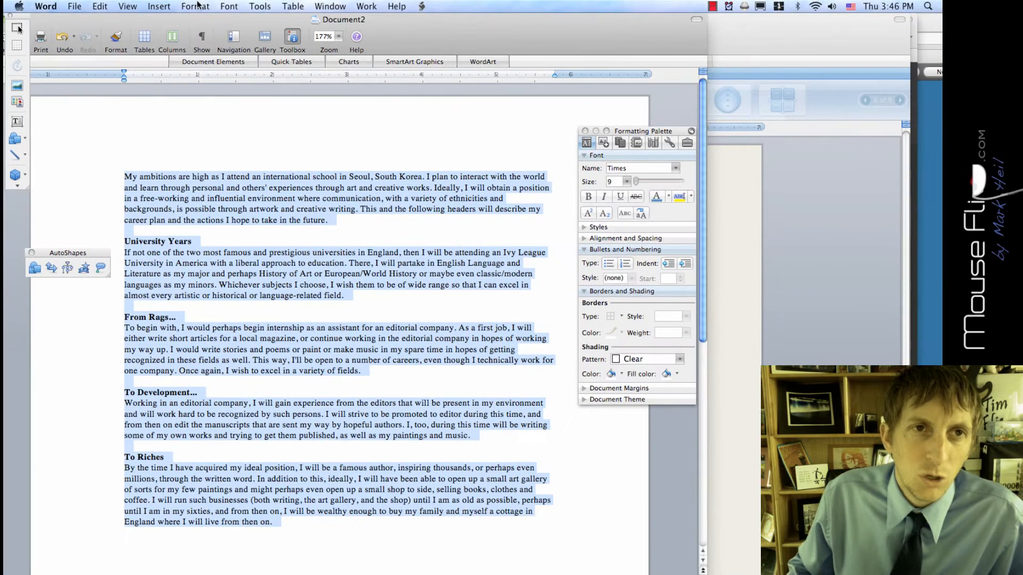
{"action": "left_click", "coordinate": [196, 7]}
{"action": "left_click", "coordinate": [197, 6]}
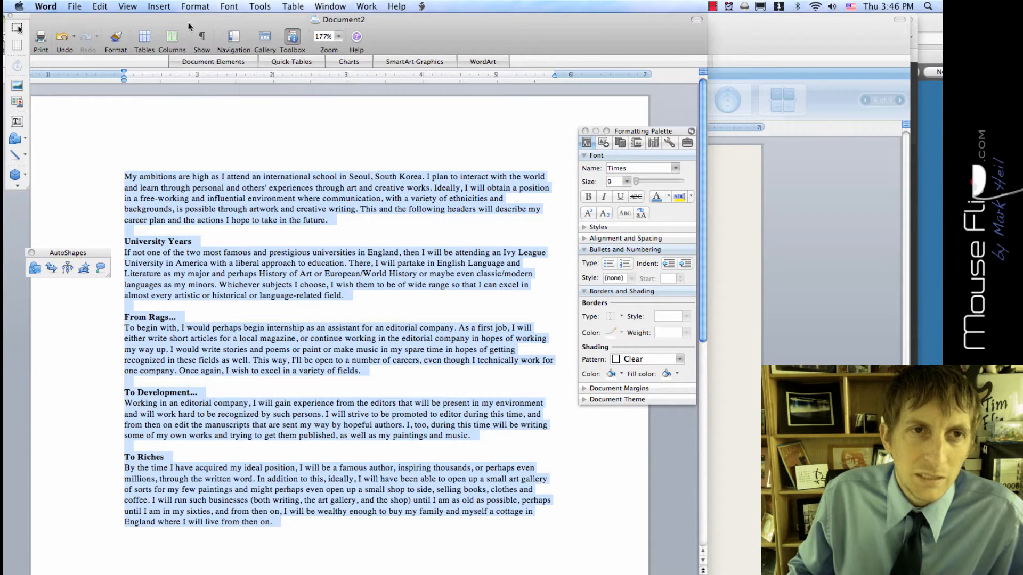
{"action": "left_click", "coordinate": [171, 37]}
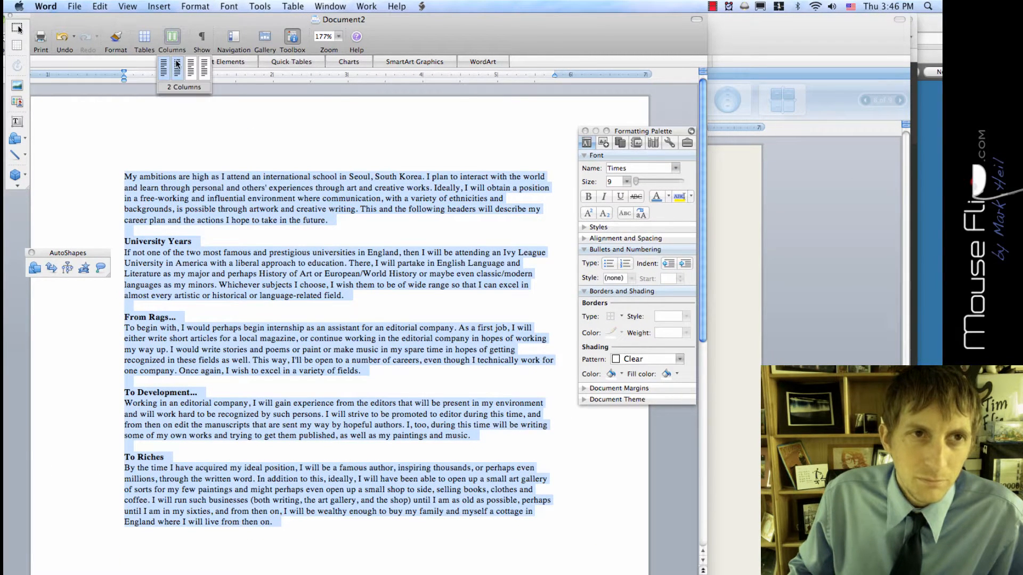
{"action": "left_click", "coordinate": [177, 64]}
{"action": "left_click", "coordinate": [205, 243]}
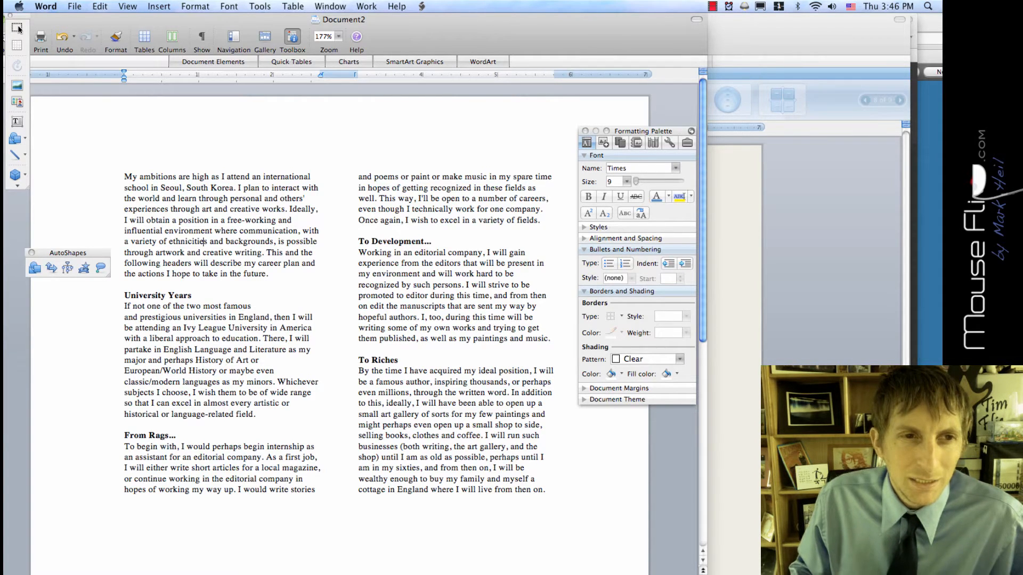
Step: Give the first letter "M" of the opening paragraph a Dropped drop cap in Times, spanning 3 lines with 0" distance from text
{"action": "key", "text": "shift+Right"}
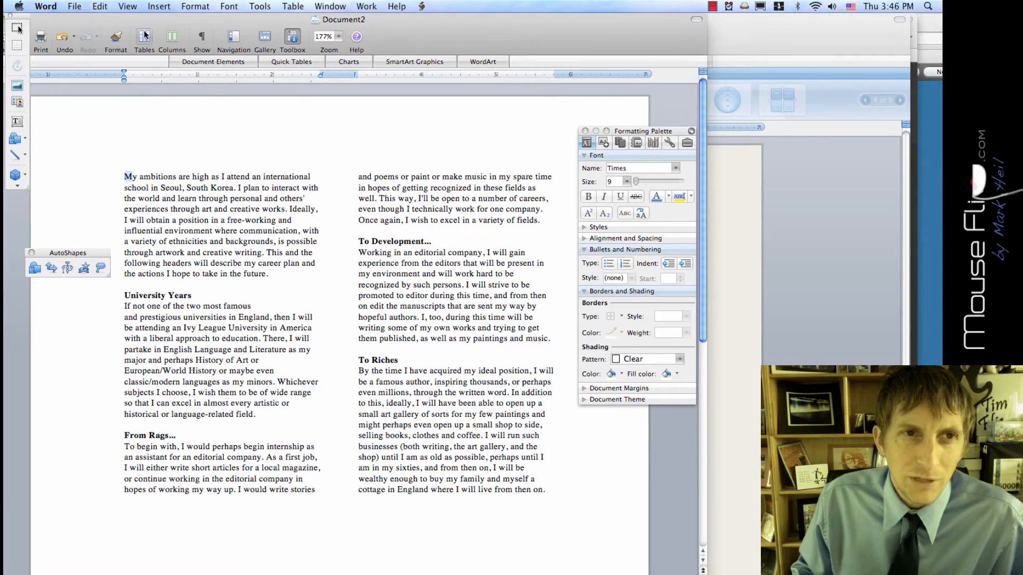
{"action": "left_click", "coordinate": [194, 7]}
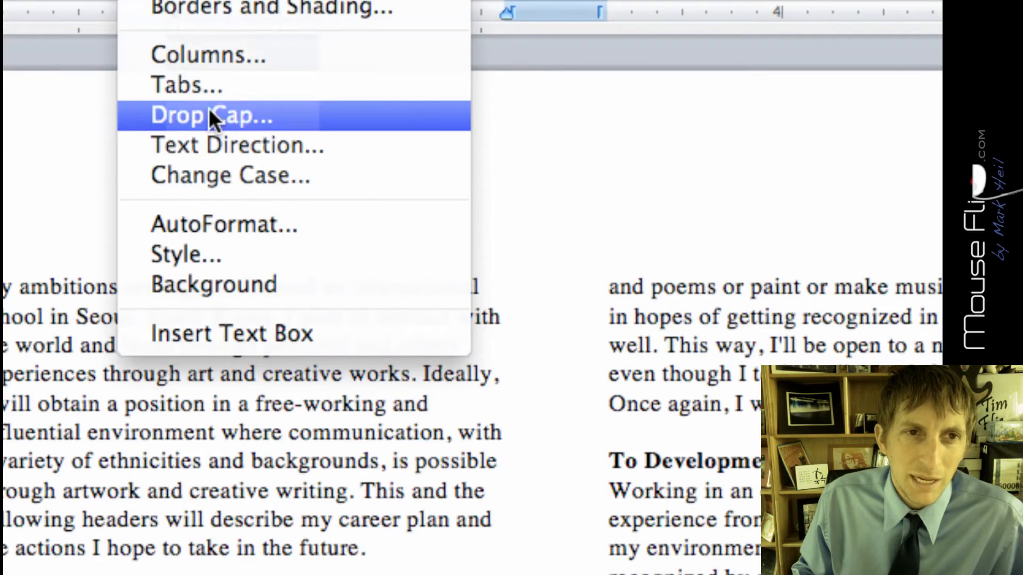
{"action": "left_click", "coordinate": [208, 108]}
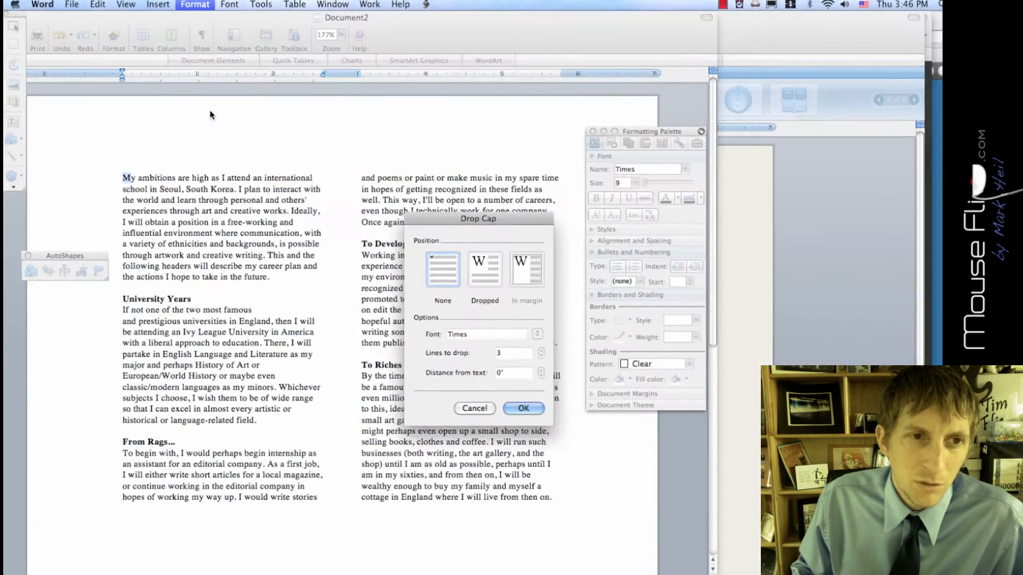
{"action": "left_click", "coordinate": [467, 274]}
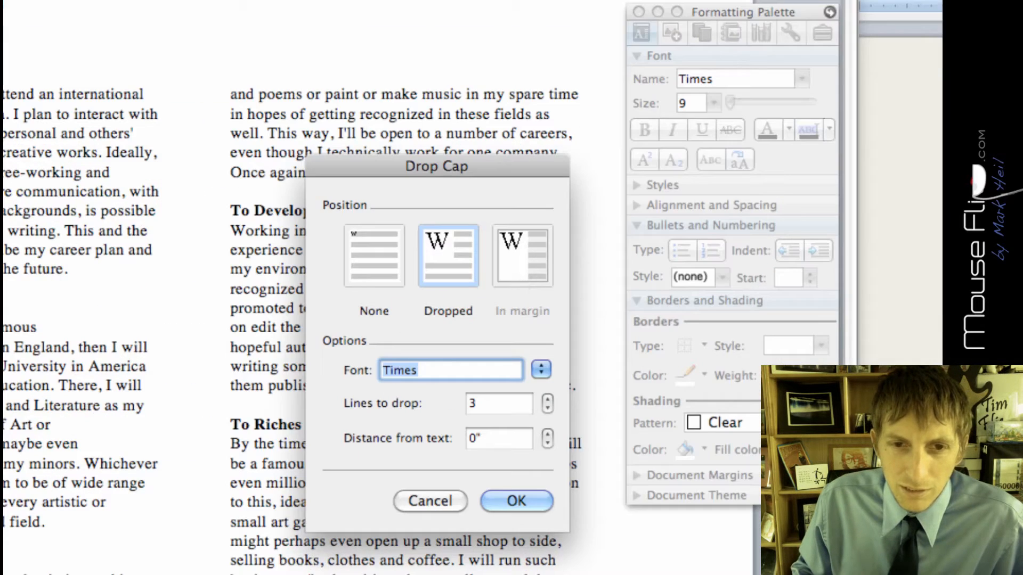
{"action": "left_click", "coordinate": [487, 404]}
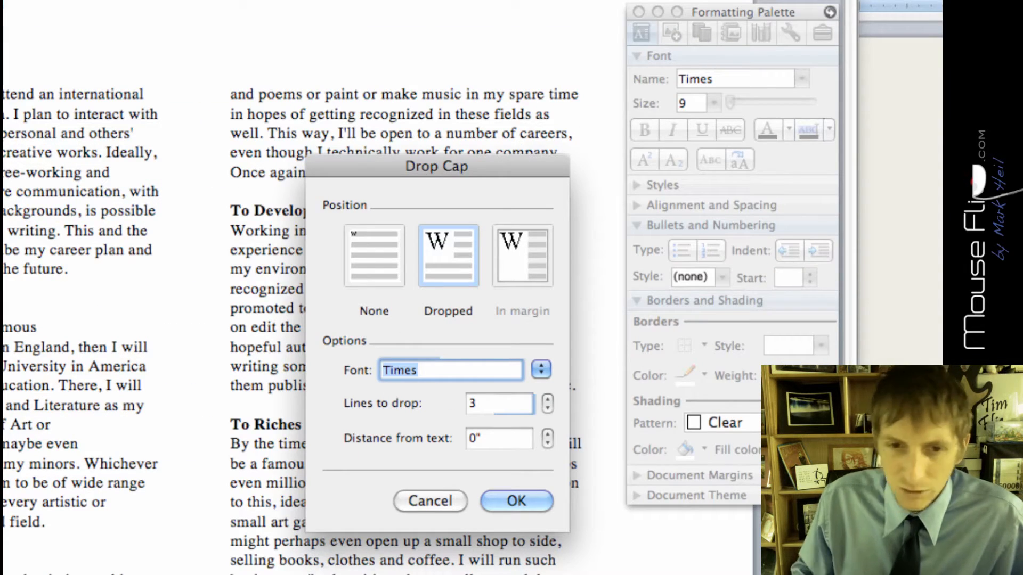
{"action": "left_click", "coordinate": [501, 493]}
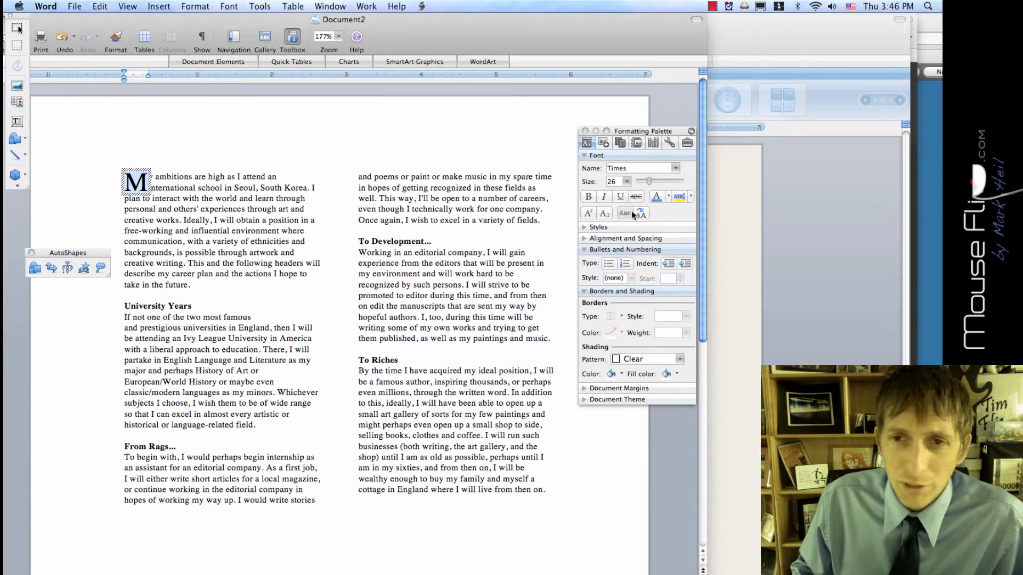
Step: Color the "M" drop cap of the opening paragraph blue
{"action": "left_click", "coordinate": [654, 198]}
{"action": "left_click", "coordinate": [203, 286]}
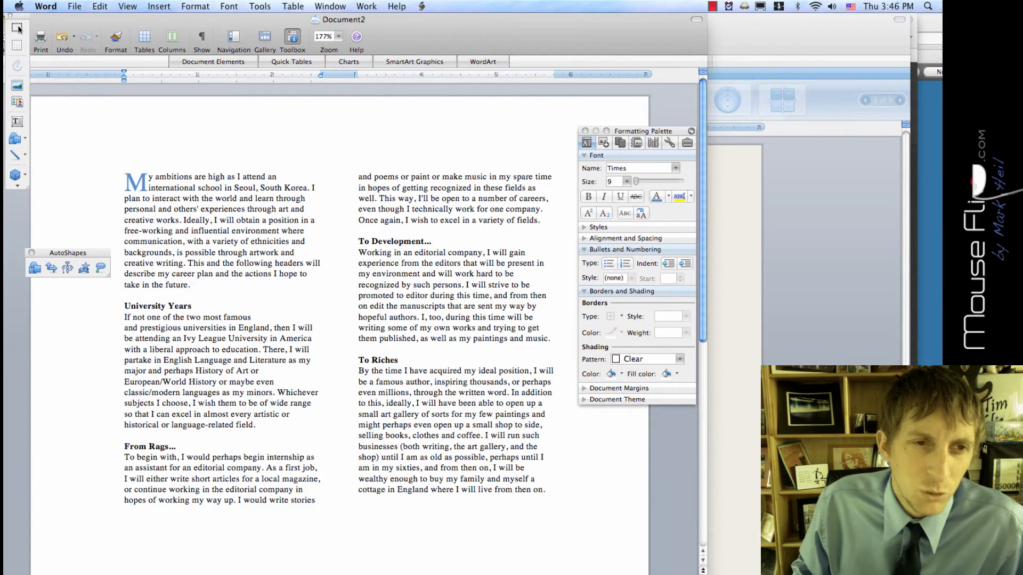
{"action": "left_click_drag", "start_coordinate": [149, 177], "coordinate": [194, 177]}
{"action": "left_click", "coordinate": [194, 198]}
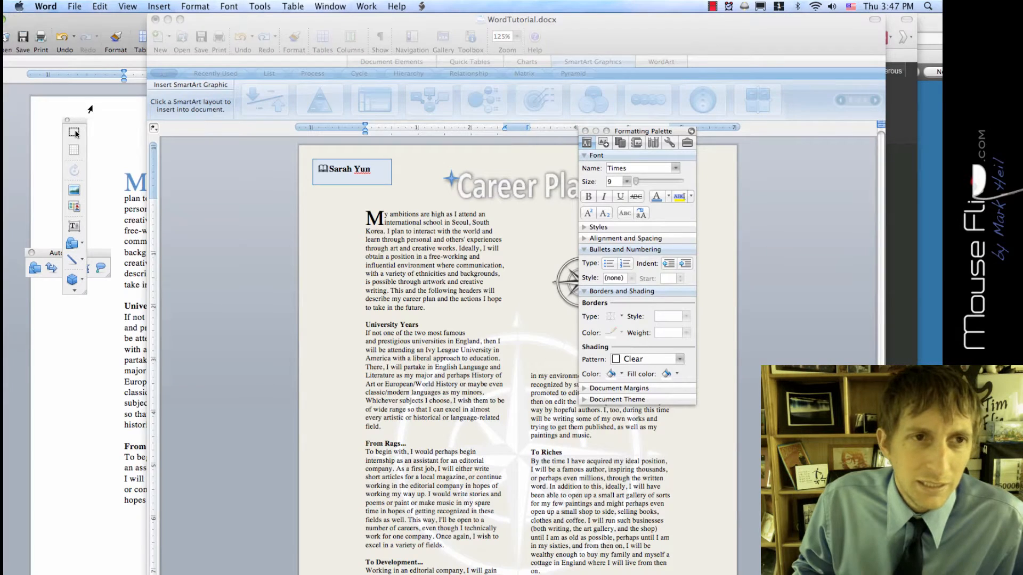
Step: Move the Formatting Palette aside to examine the finished Career Plan layout in WordTutorial.docx, and return to Document2
{"action": "left_click", "coordinate": [138, 186]}
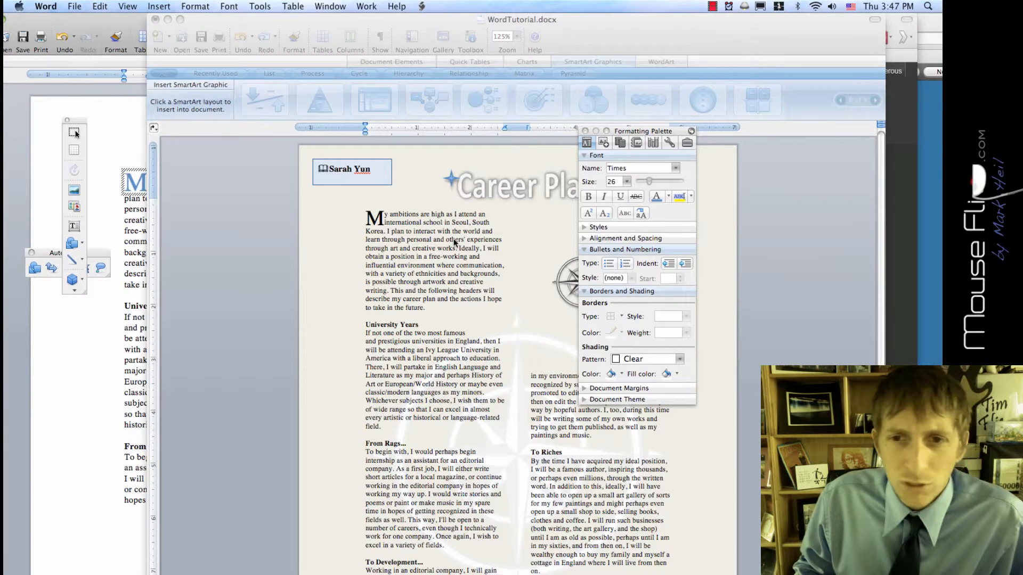
{"action": "left_click_drag", "start_coordinate": [614, 132], "coordinate": [759, 158]}
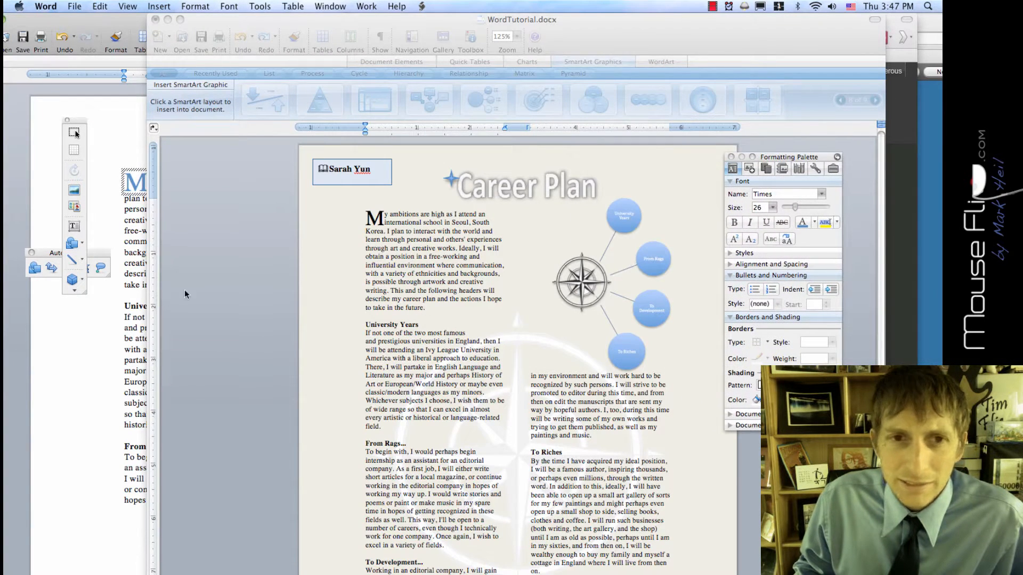
{"action": "triple_click", "coordinate": [138, 371]}
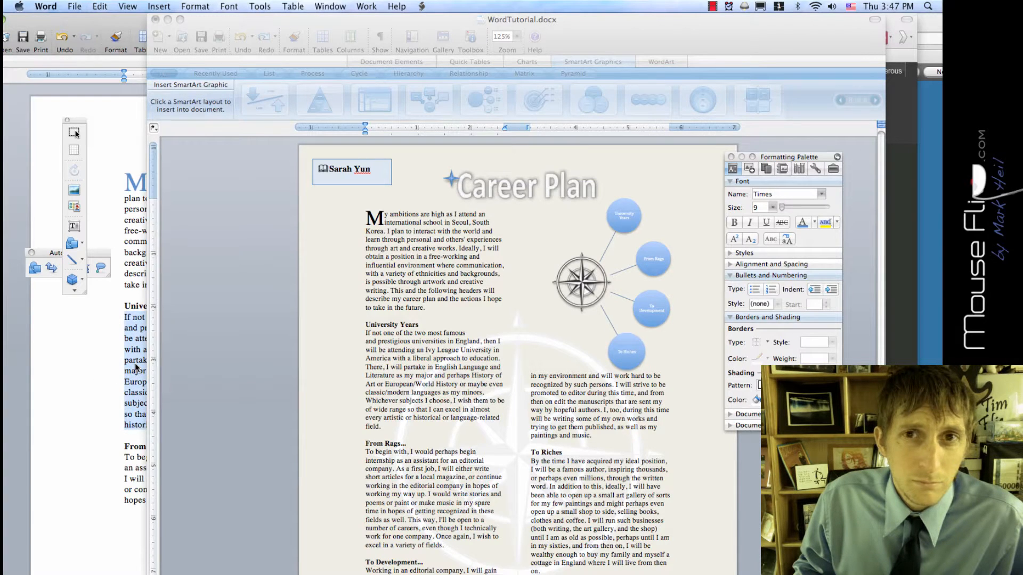
{"action": "left_click", "coordinate": [213, 206]}
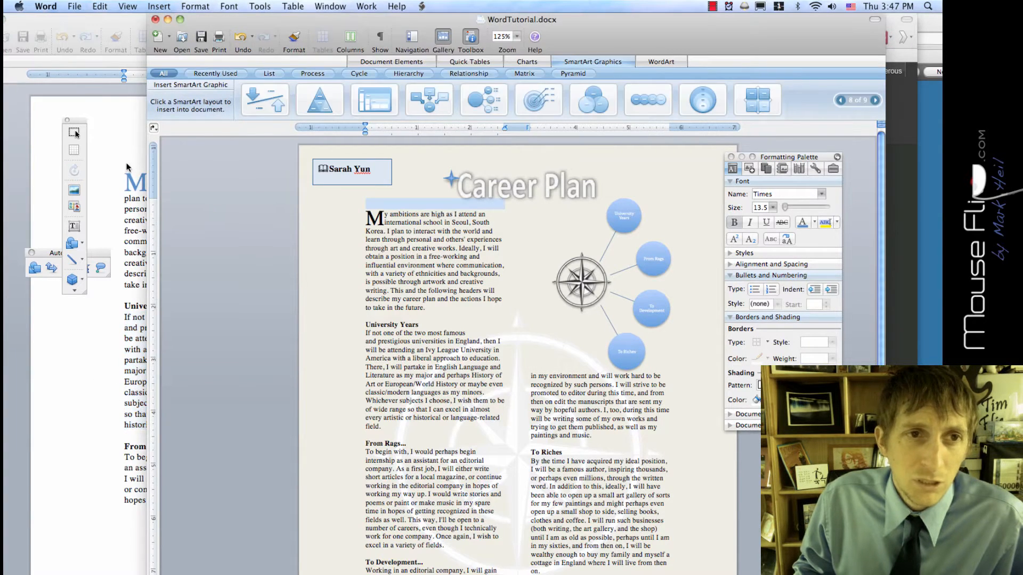
{"action": "left_click", "coordinate": [128, 166]}
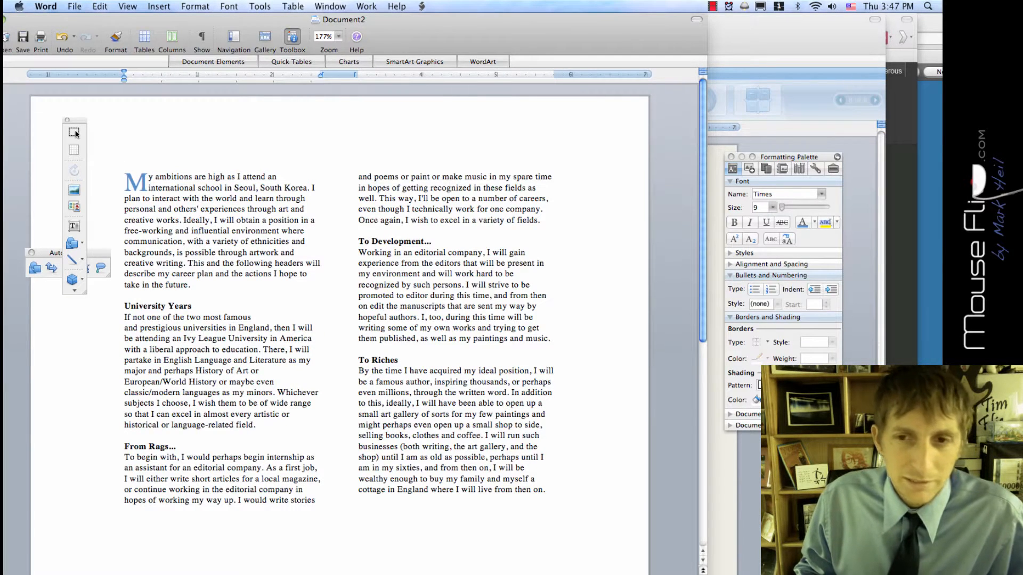
Step: Insert a WordArt title reading "Career Plan" in the white style with a soft gray shadow
{"action": "left_click", "coordinate": [164, 11]}
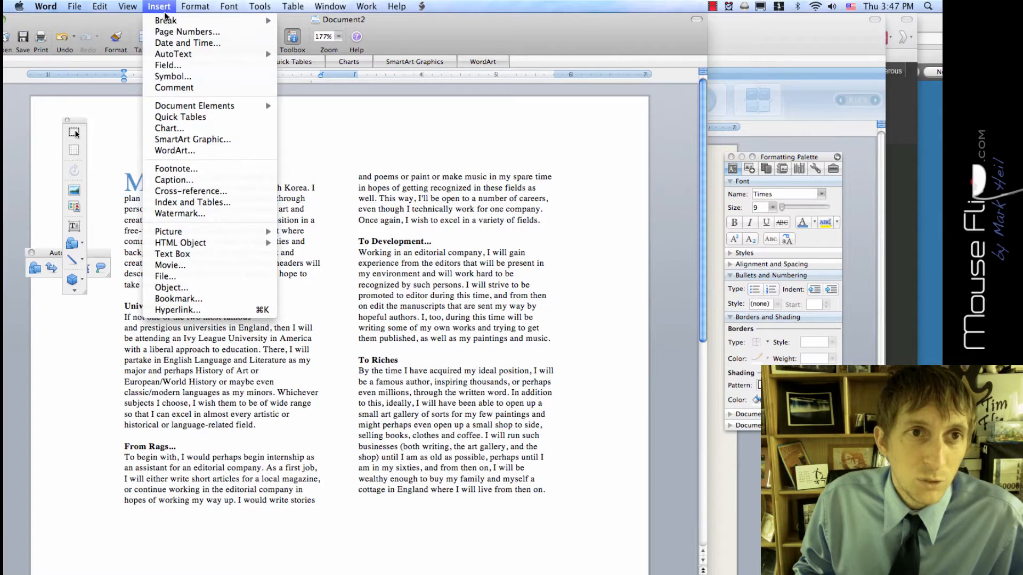
{"action": "mouse_move", "coordinate": [230, 233]}
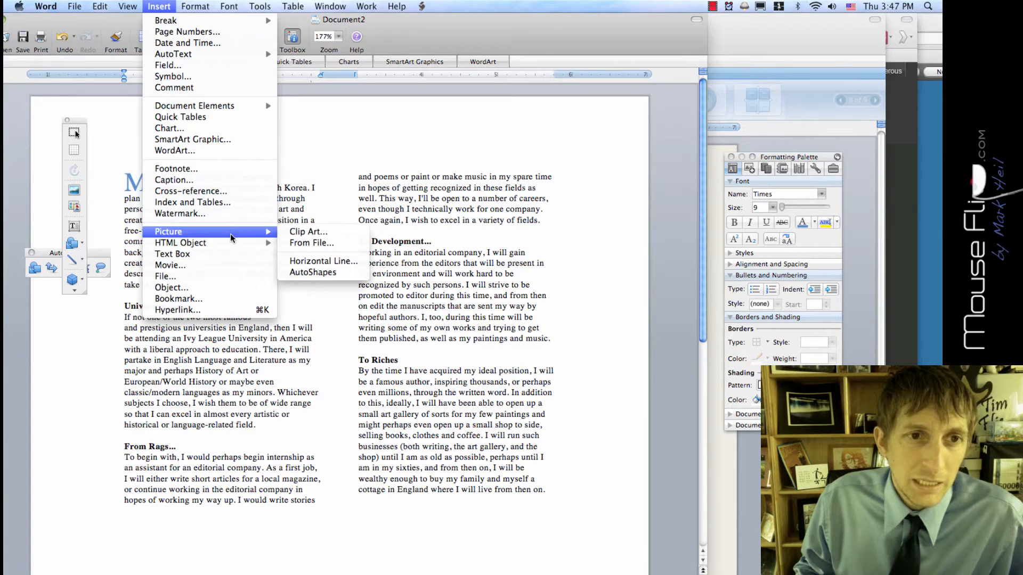
{"action": "left_click", "coordinate": [226, 150]}
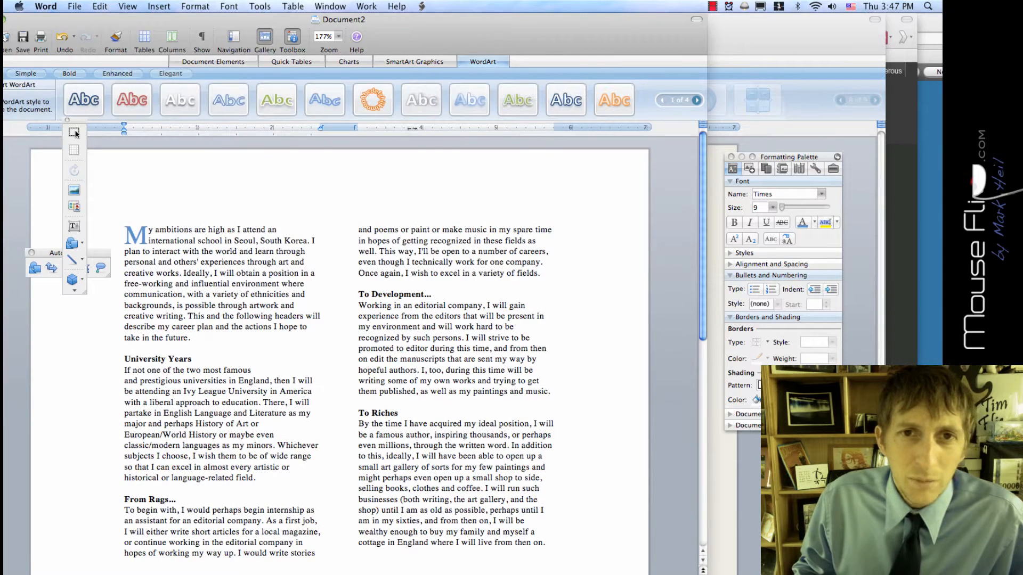
{"action": "left_click", "coordinate": [419, 113]}
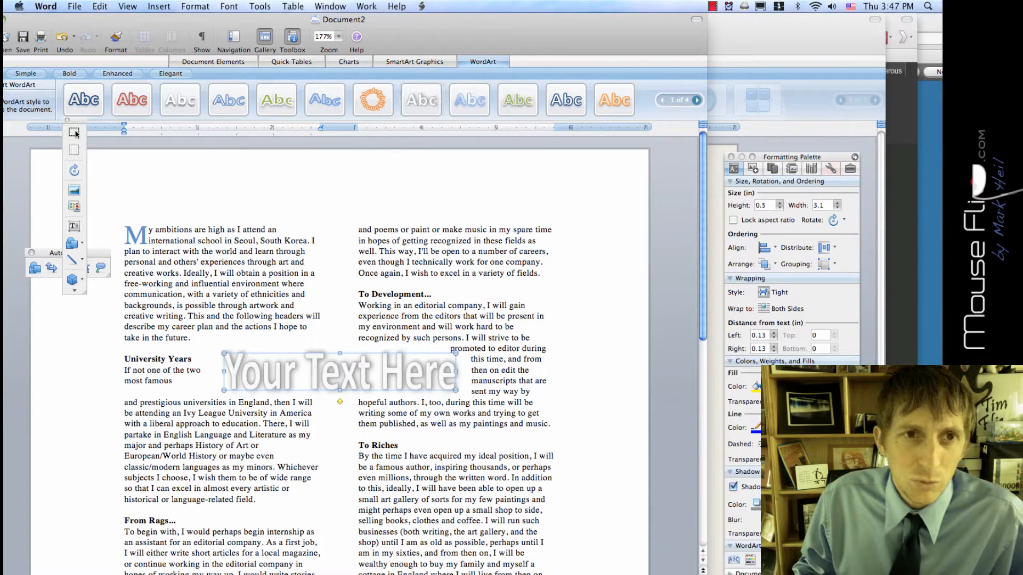
{"action": "double_click", "coordinate": [320, 385]}
{"action": "type", "text": "C"}
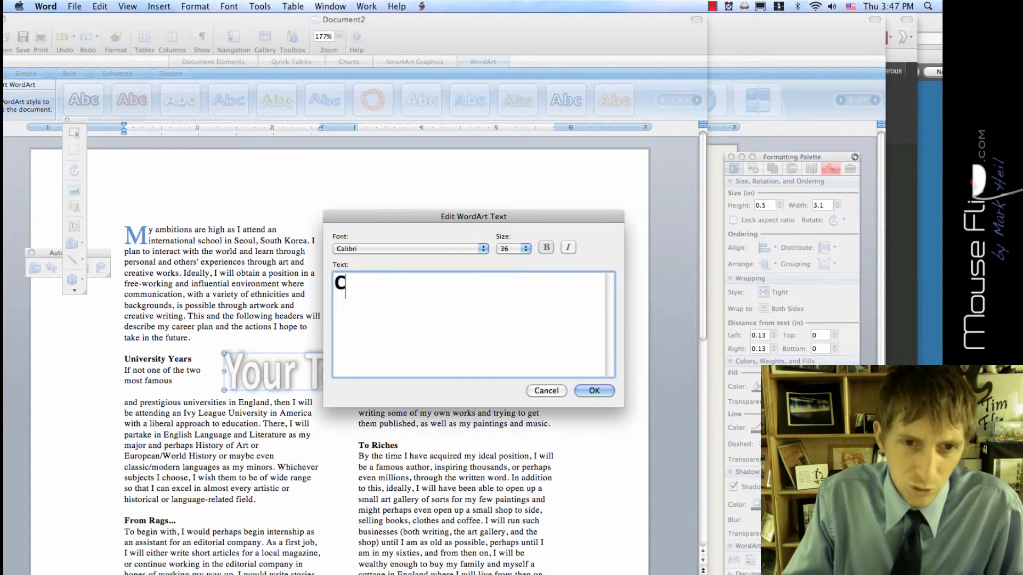
{"action": "type", "text": "areer Plan"}
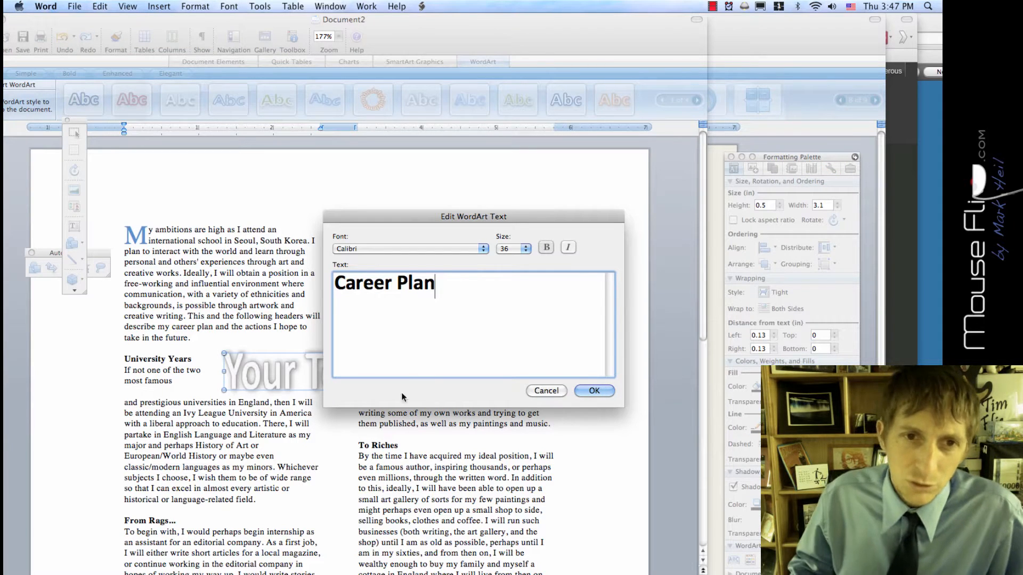
{"action": "left_click", "coordinate": [593, 390]}
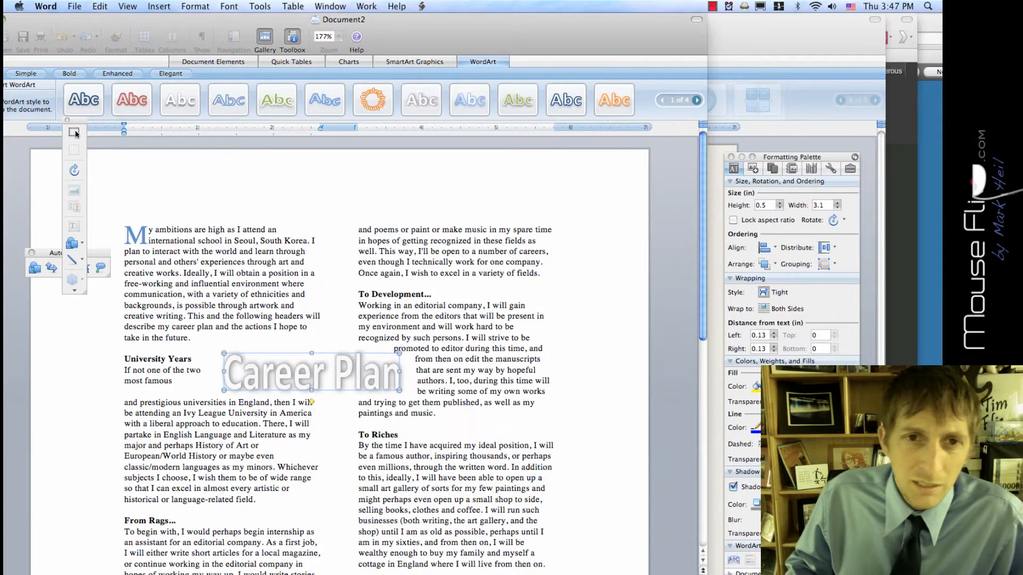
Step: Move the "Career Plan" WordArt above the two text columns, centered on the page, and widen it slightly
{"action": "left_click_drag", "start_coordinate": [351, 373], "coordinate": [357, 269]}
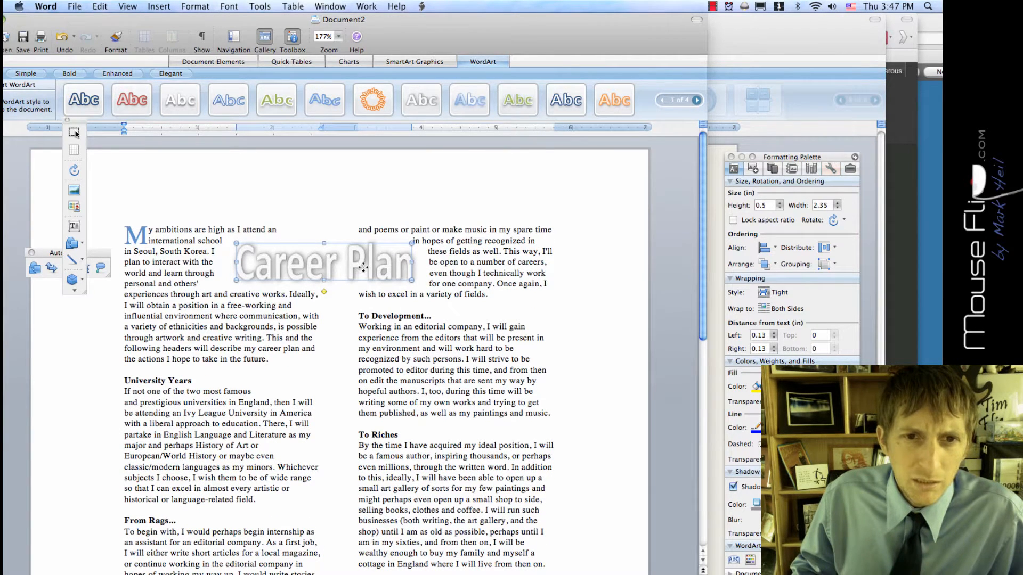
{"action": "left_click_drag", "start_coordinate": [367, 266], "coordinate": [386, 191]}
{"action": "left_click", "coordinate": [349, 220]}
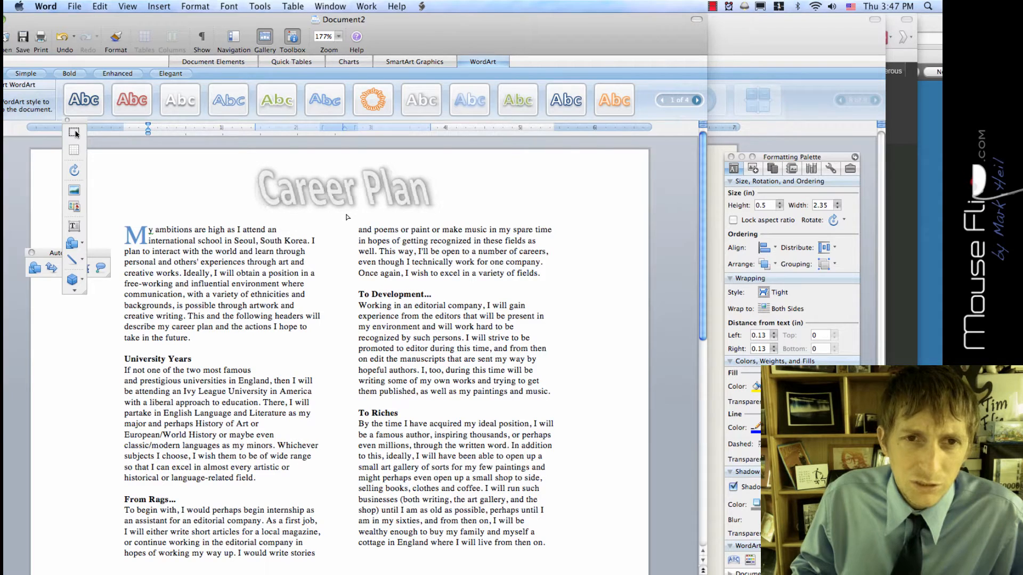
{"action": "left_click", "coordinate": [347, 217]}
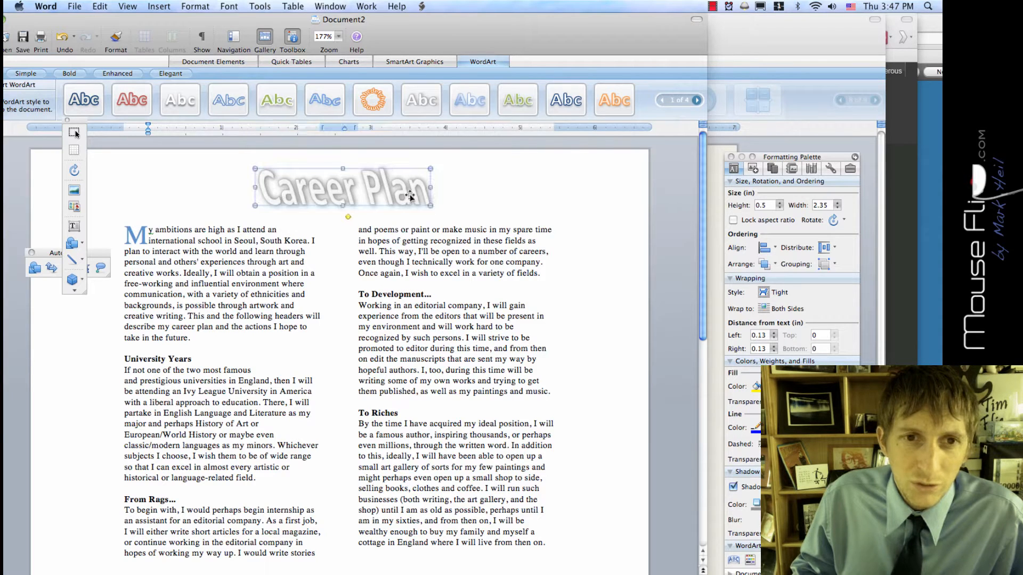
{"action": "left_click_drag", "start_coordinate": [431, 187], "coordinate": [451, 189]}
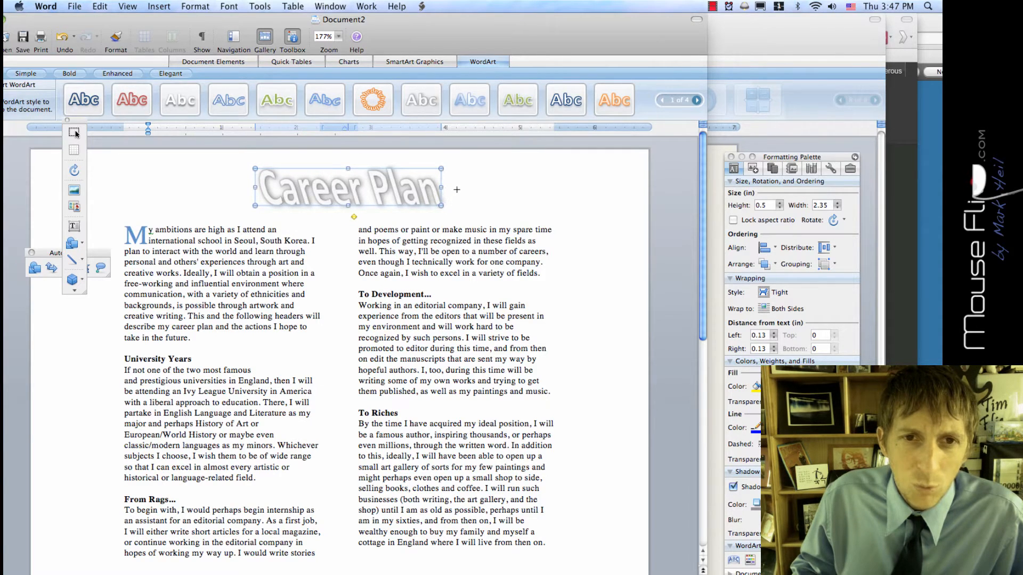
{"action": "left_click", "coordinate": [405, 230]}
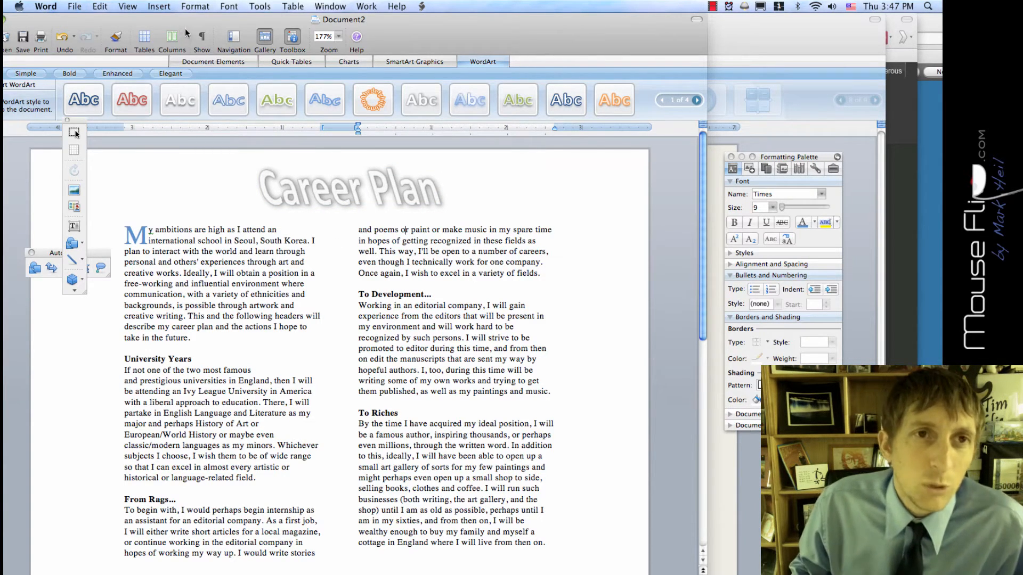
Step: Draw a small four-point star AutoShape just before the "C" of the "Career Plan" title
{"action": "left_click", "coordinate": [210, 7]}
{"action": "mouse_move", "coordinate": [159, 6]}
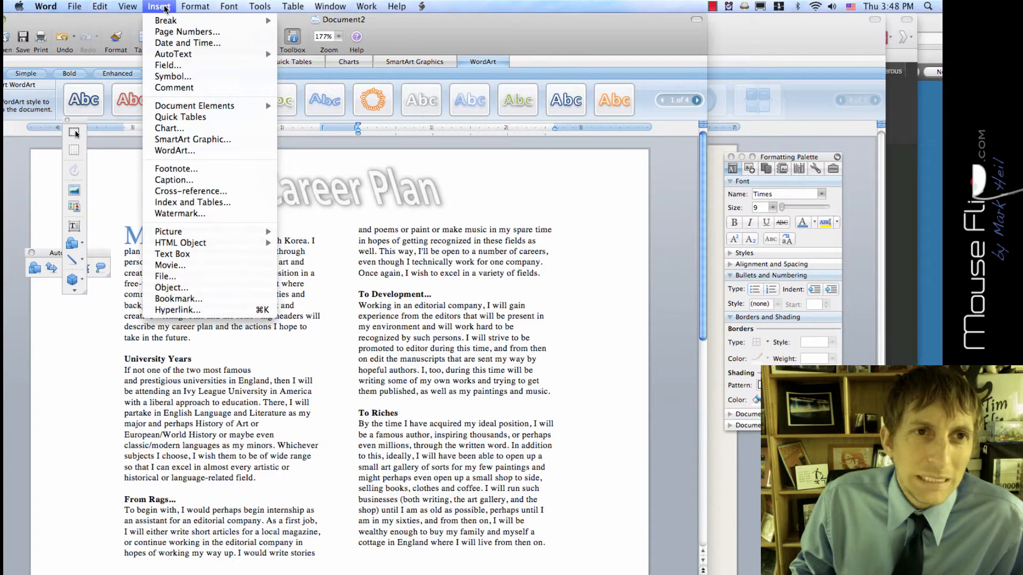
{"action": "mouse_move", "coordinate": [217, 235]}
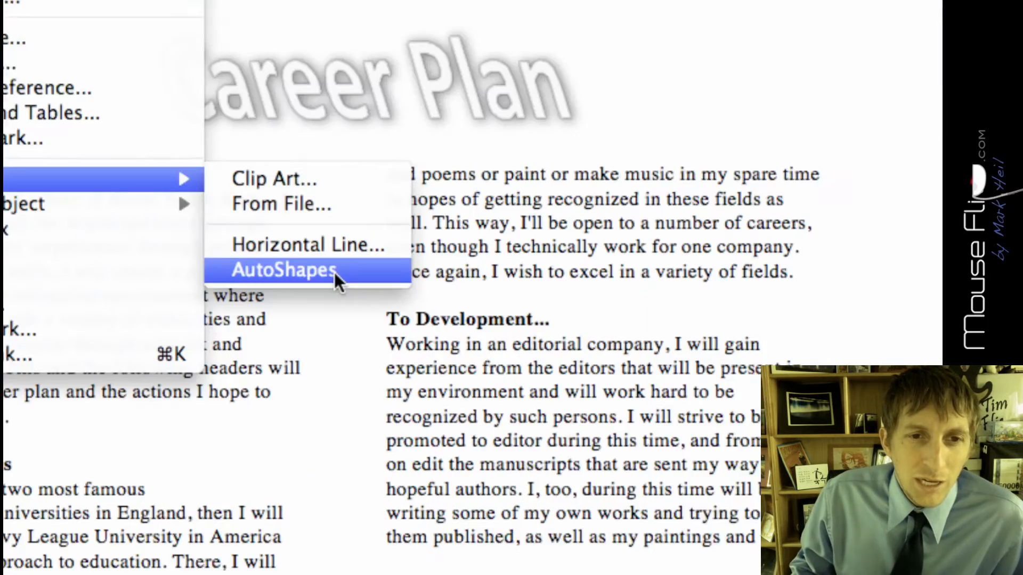
{"action": "left_click", "coordinate": [333, 271]}
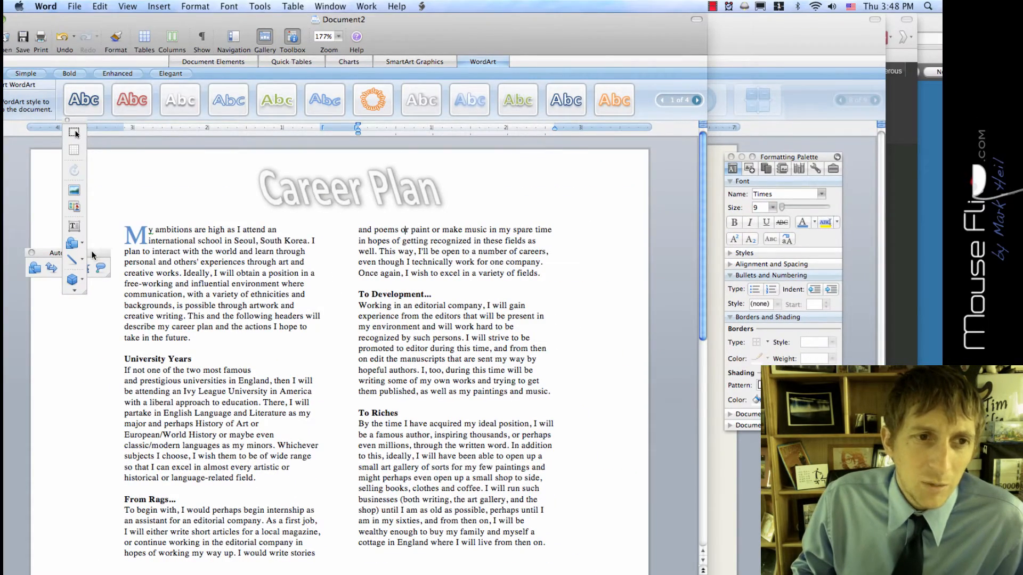
{"action": "left_click_drag", "start_coordinate": [48, 255], "coordinate": [184, 244]}
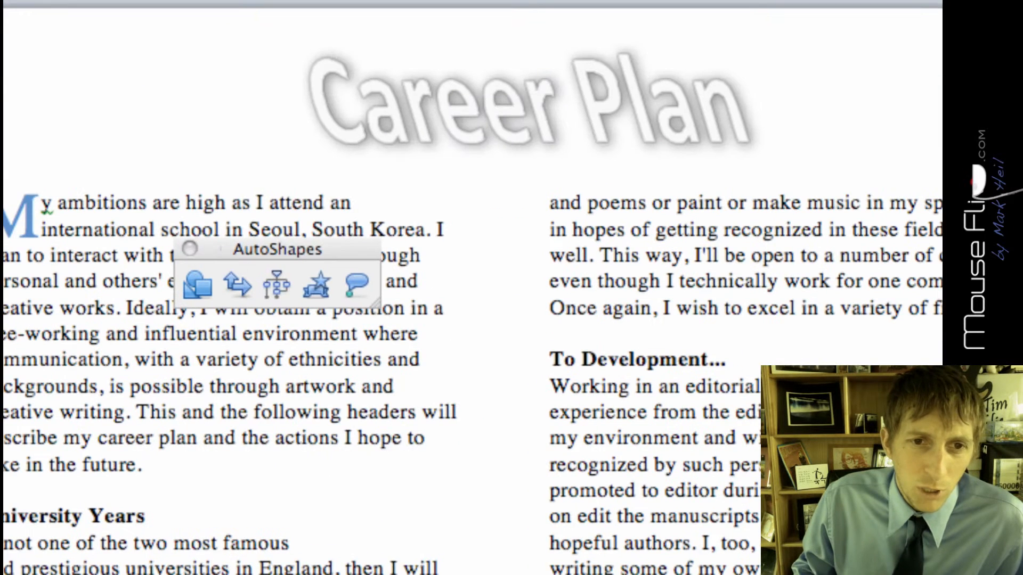
{"action": "left_click", "coordinate": [221, 257]}
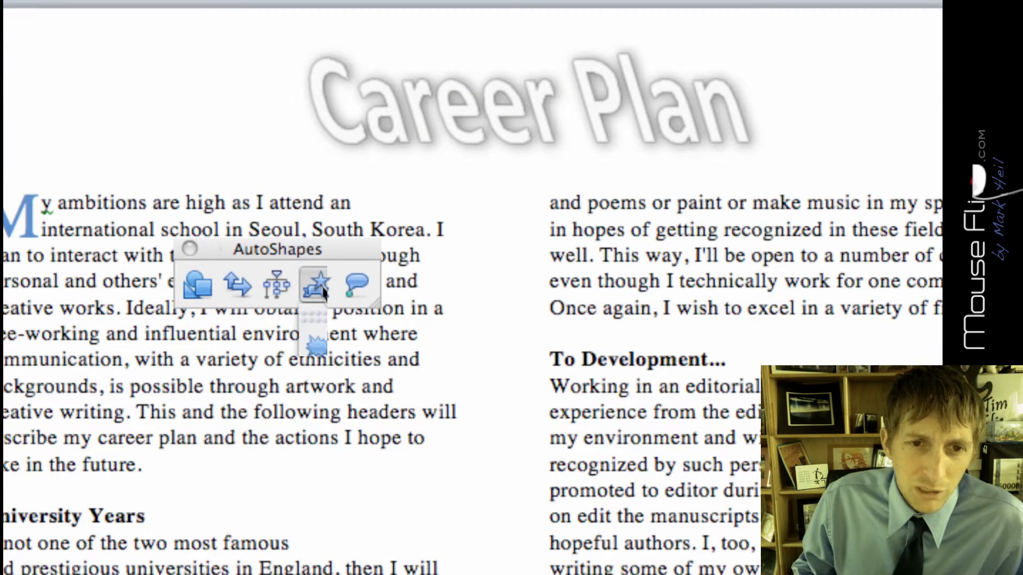
{"action": "left_click", "coordinate": [323, 288]}
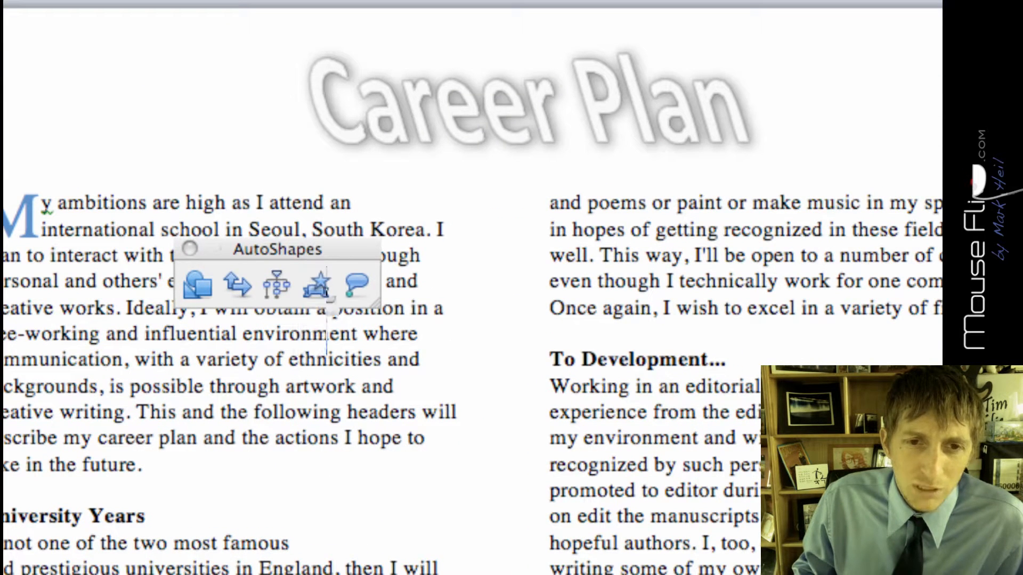
{"action": "left_click_drag", "start_coordinate": [253, 53], "coordinate": [304, 101]}
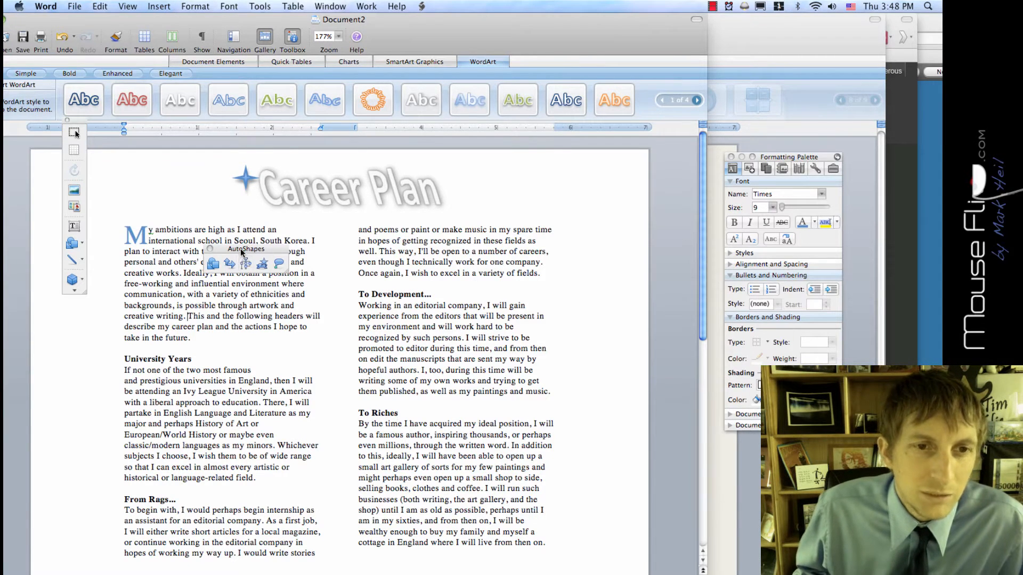
Step: Move the floating toolbars out of the way and draw a text box in the upper-left corner of the page
{"action": "left_click_drag", "start_coordinate": [242, 249], "coordinate": [90, 351]}
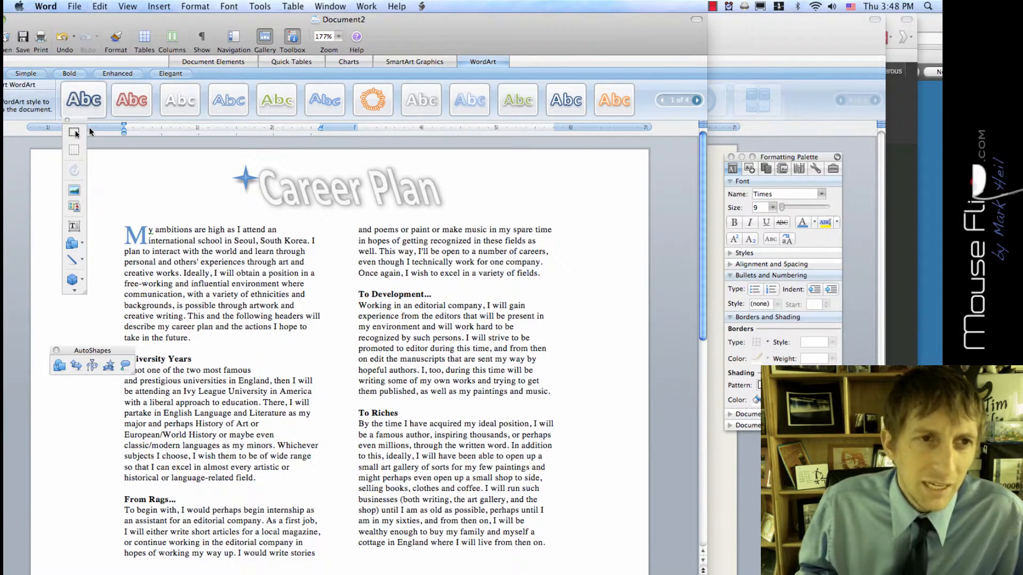
{"action": "left_click_drag", "start_coordinate": [88, 118], "coordinate": [51, 256]}
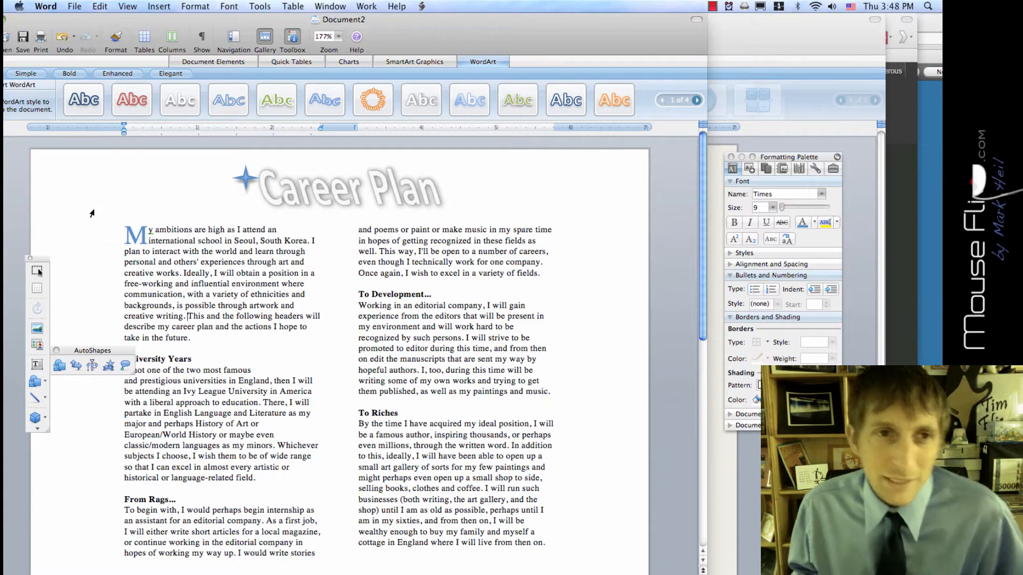
{"action": "left_click", "coordinate": [162, 6]}
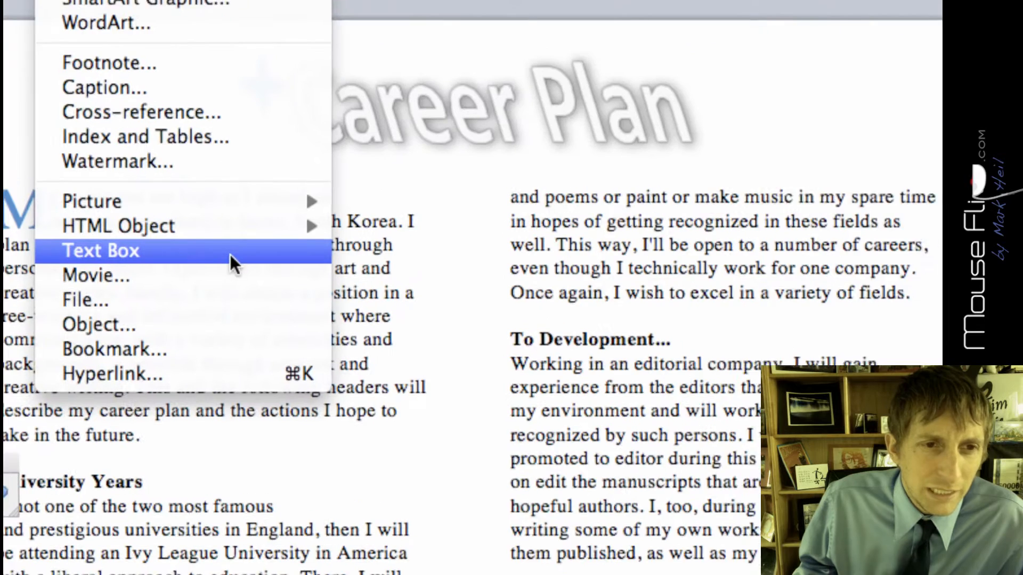
{"action": "left_click", "coordinate": [232, 254]}
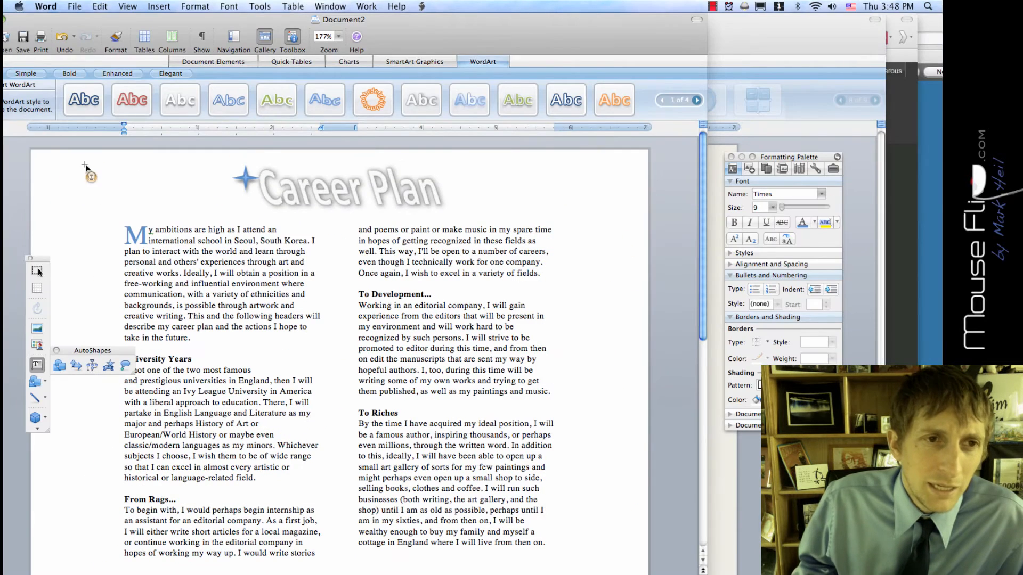
{"action": "left_click_drag", "start_coordinate": [49, 167], "coordinate": [161, 205]}
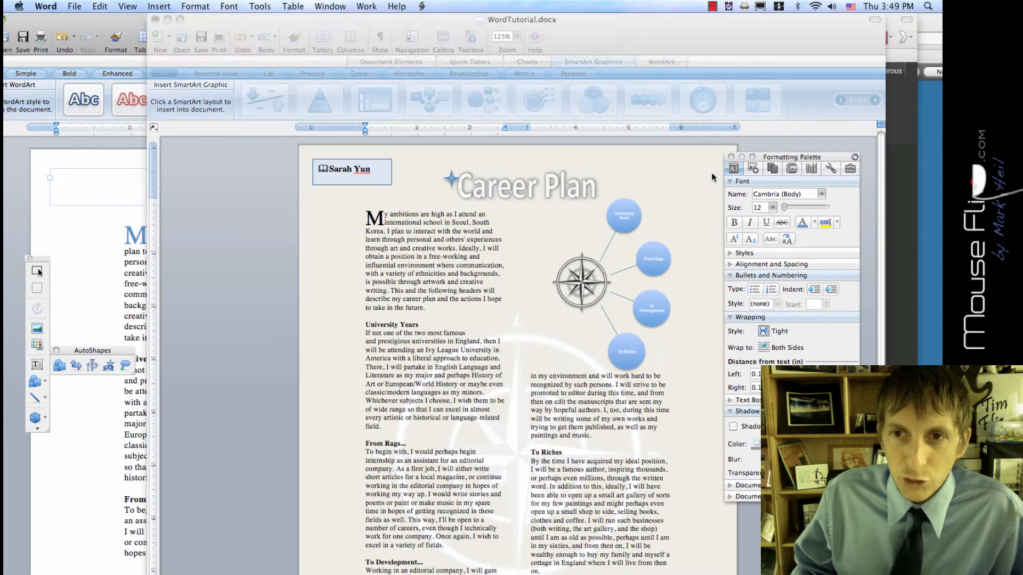
Step: Return from WordTutorial.docx to Document2 and enter "LocalWriter" in the text box beside the title
{"action": "left_click", "coordinate": [717, 177]}
{"action": "left_click", "coordinate": [87, 182]}
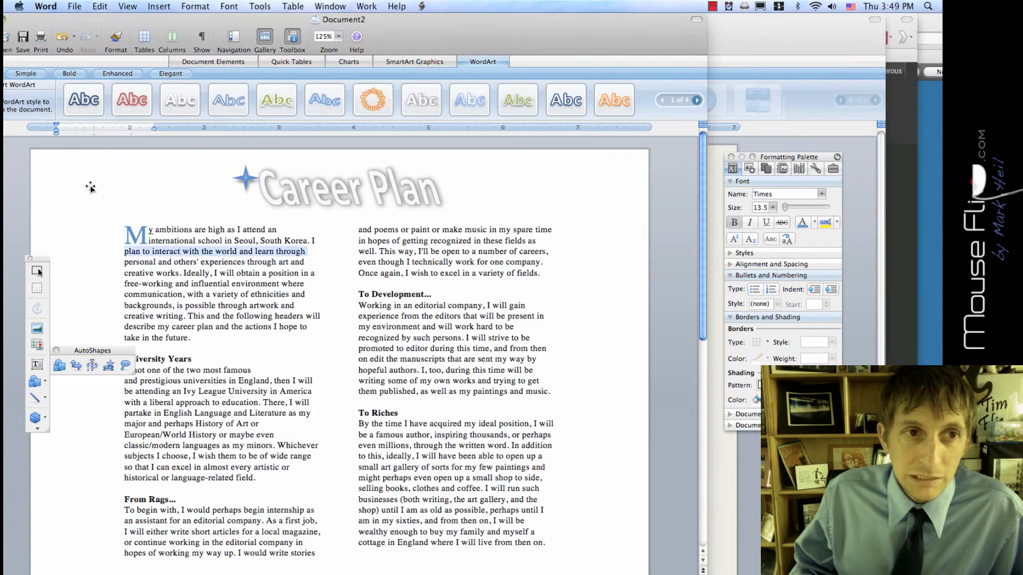
{"action": "left_click", "coordinate": [89, 181]}
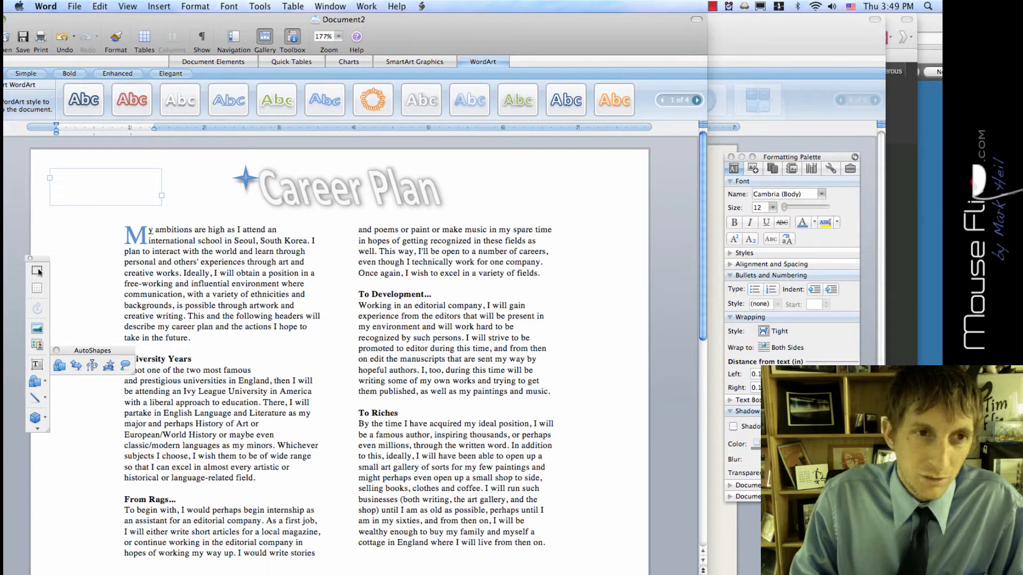
{"action": "type", "text": "WriterC"}
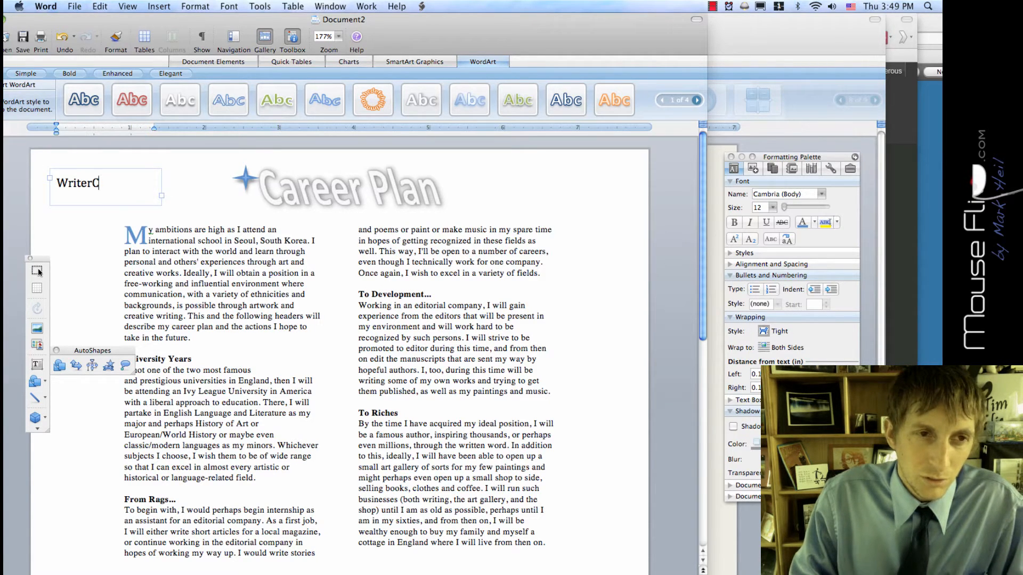
{"action": "key", "text": "BackSpace"}
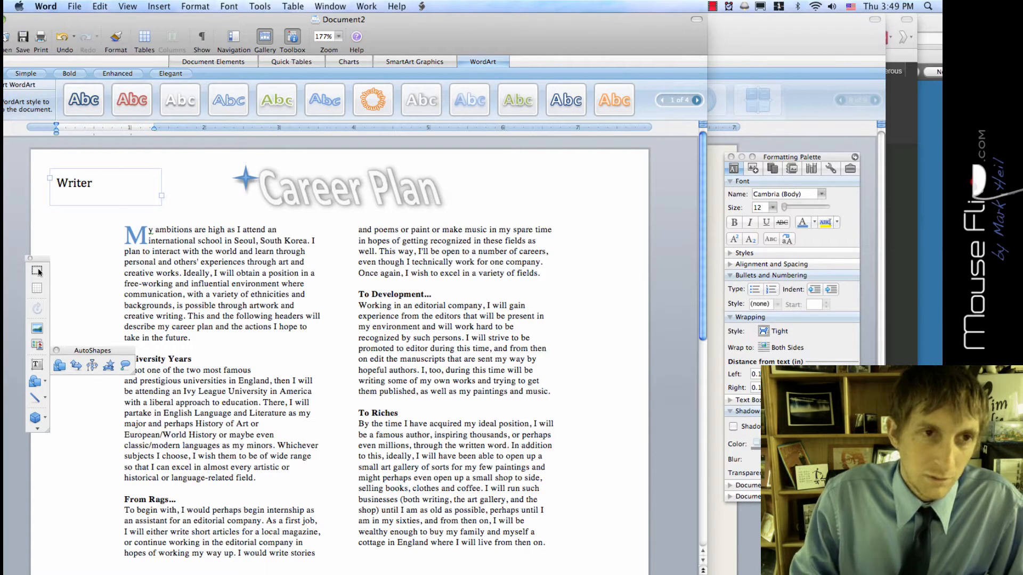
{"action": "type", "text": "Local"}
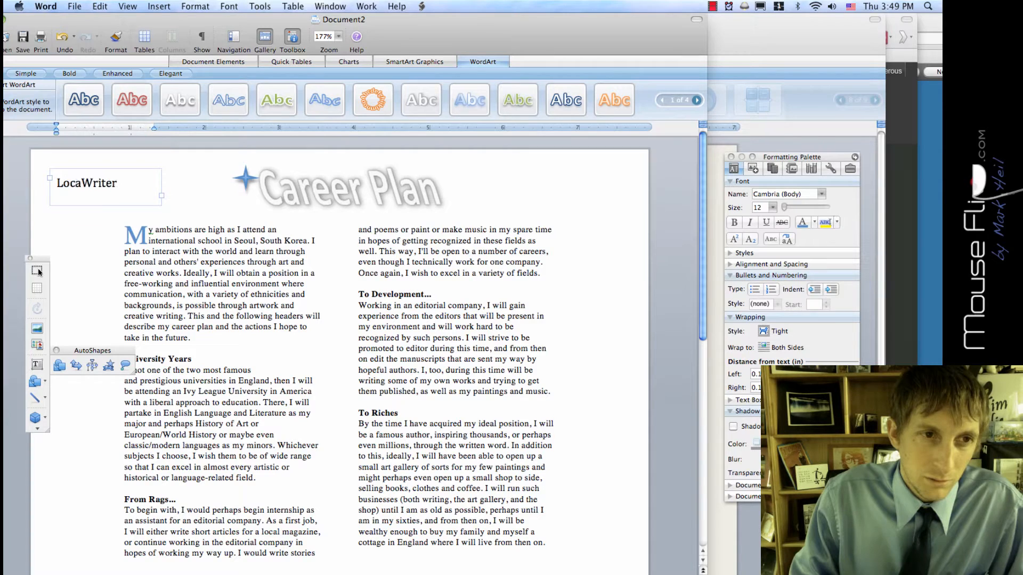
{"action": "key", "text": "super+a"}
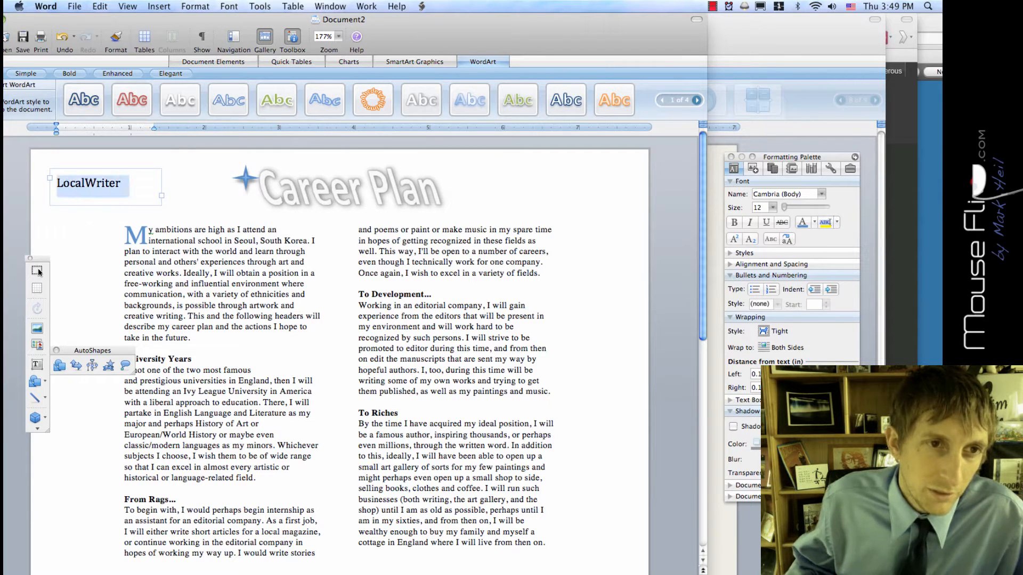
{"action": "left_click", "coordinate": [772, 208]}
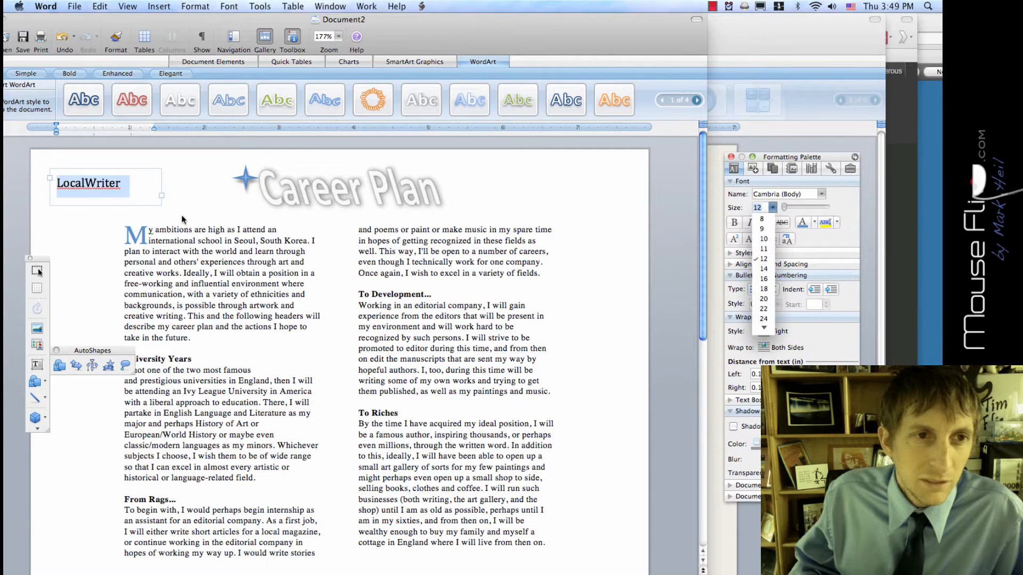
{"action": "left_click", "coordinate": [54, 186]}
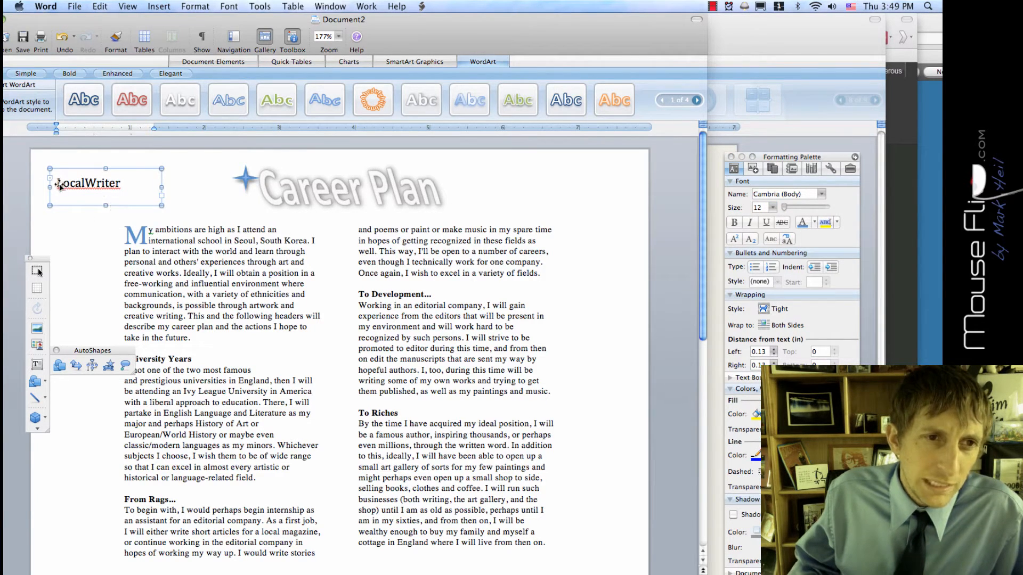
Step: Place the insertion point before "LocalWriter" in the corner text box and choose the Webdings font for inserting a symbol
{"action": "double_click", "coordinate": [78, 186]}
{"action": "key", "text": "Right"}
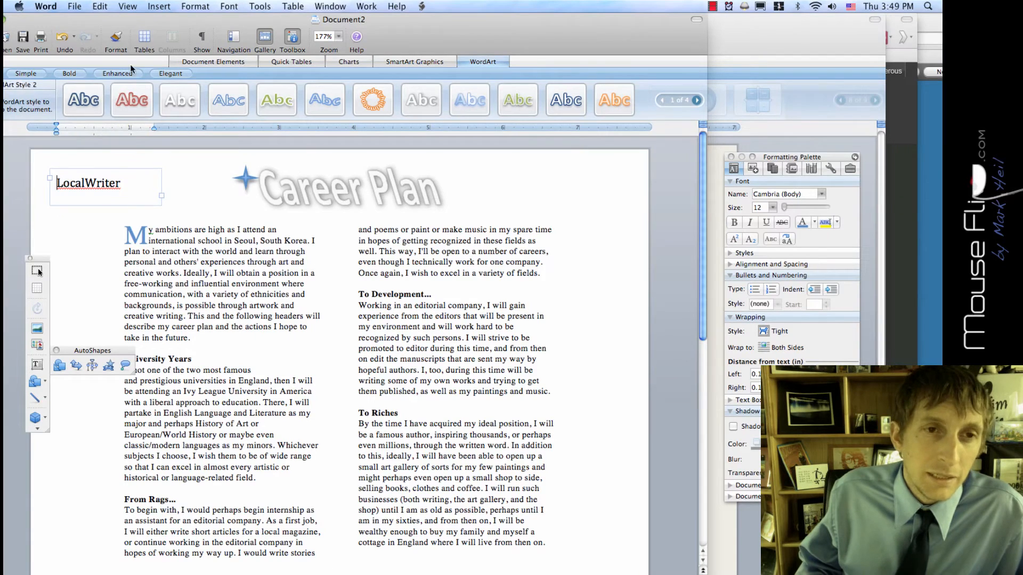
{"action": "left_click", "coordinate": [170, 8]}
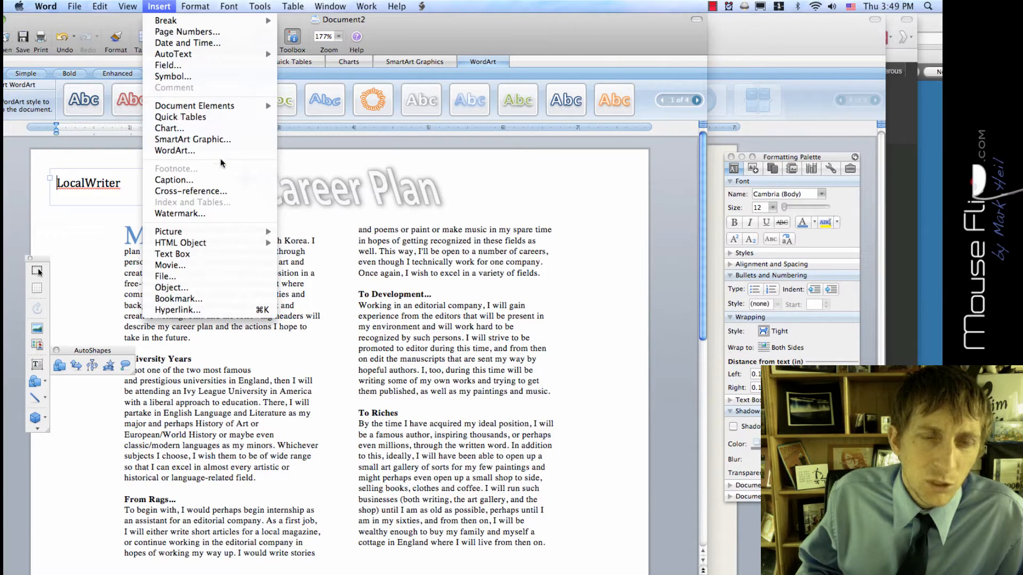
{"action": "left_click", "coordinate": [206, 78]}
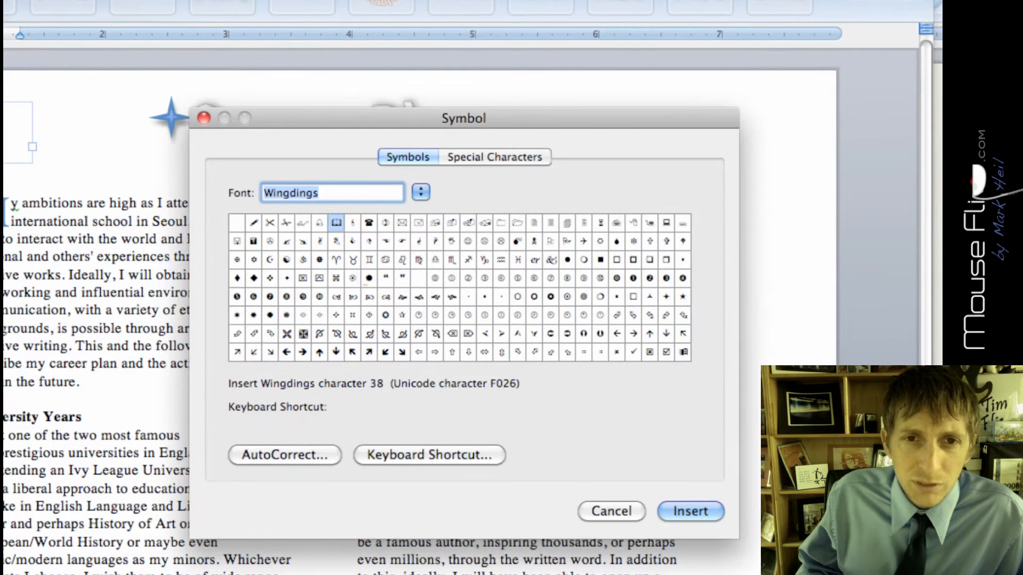
{"action": "left_click", "coordinate": [420, 193]}
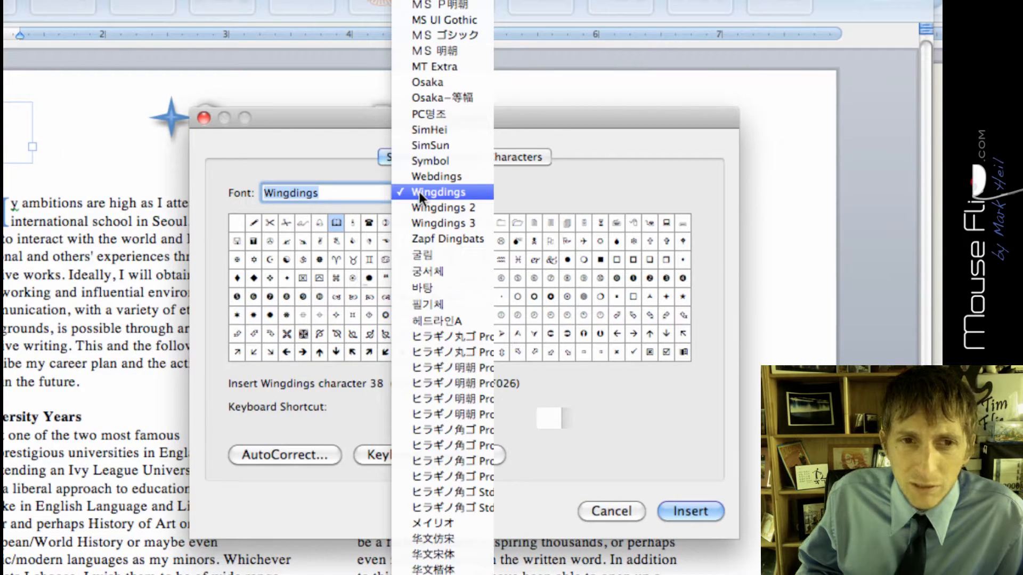
{"action": "left_click", "coordinate": [420, 192]}
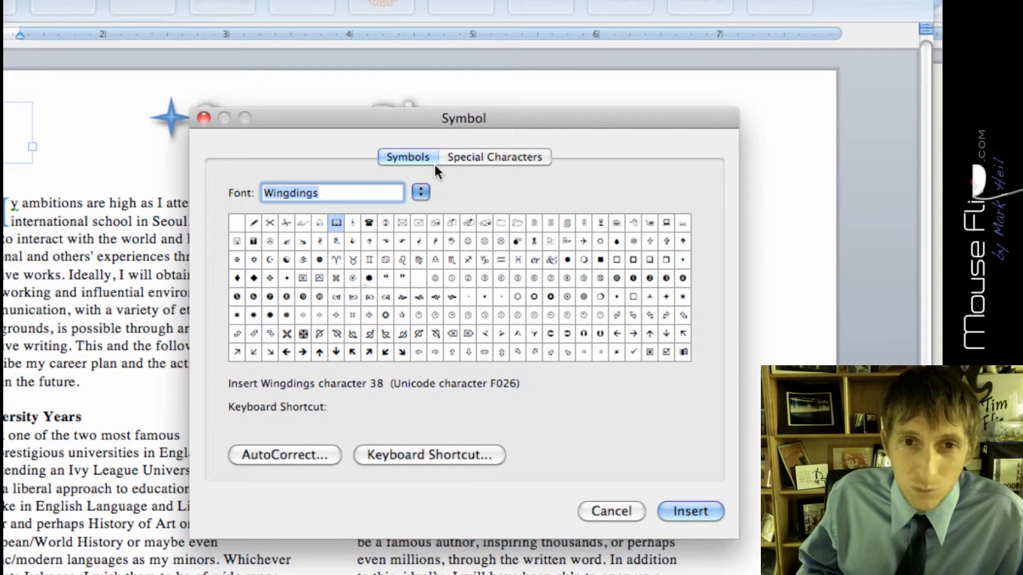
{"action": "left_click", "coordinate": [424, 193]}
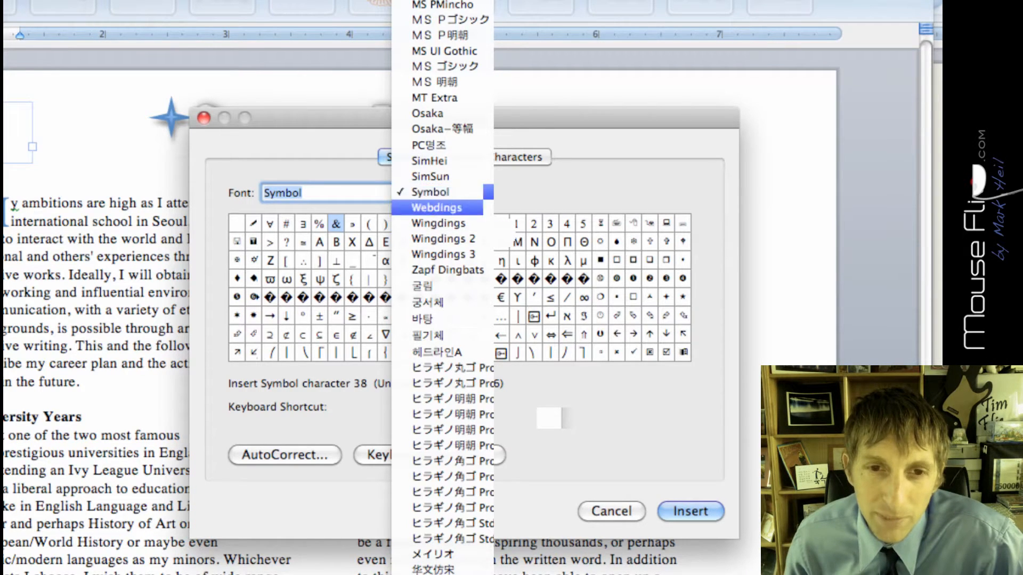
{"action": "left_click", "coordinate": [426, 208]}
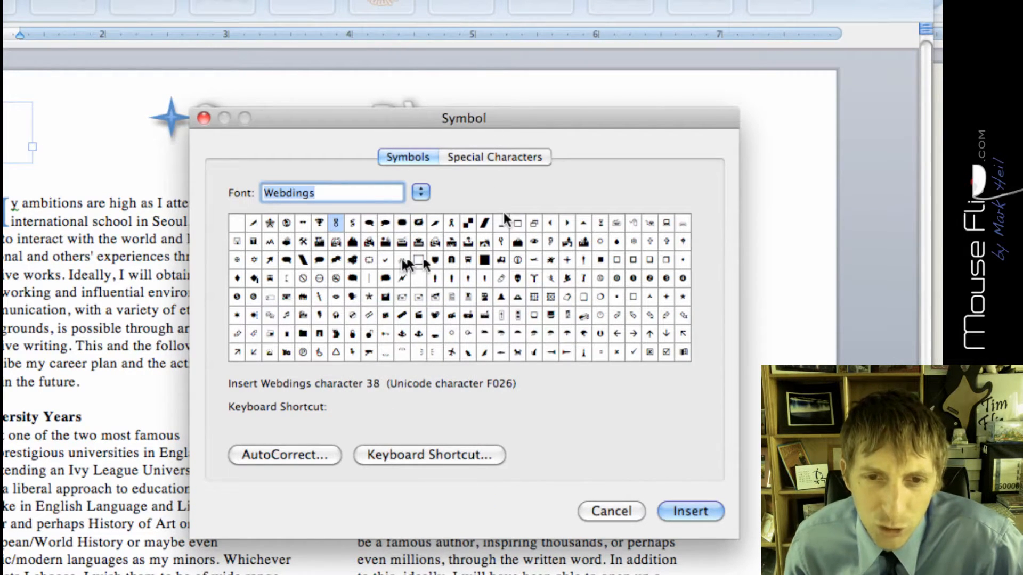
Step: Insert the Webdings globe symbol before the text box's text and change that text to "WorldWriter"
{"action": "left_click", "coordinate": [467, 315]}
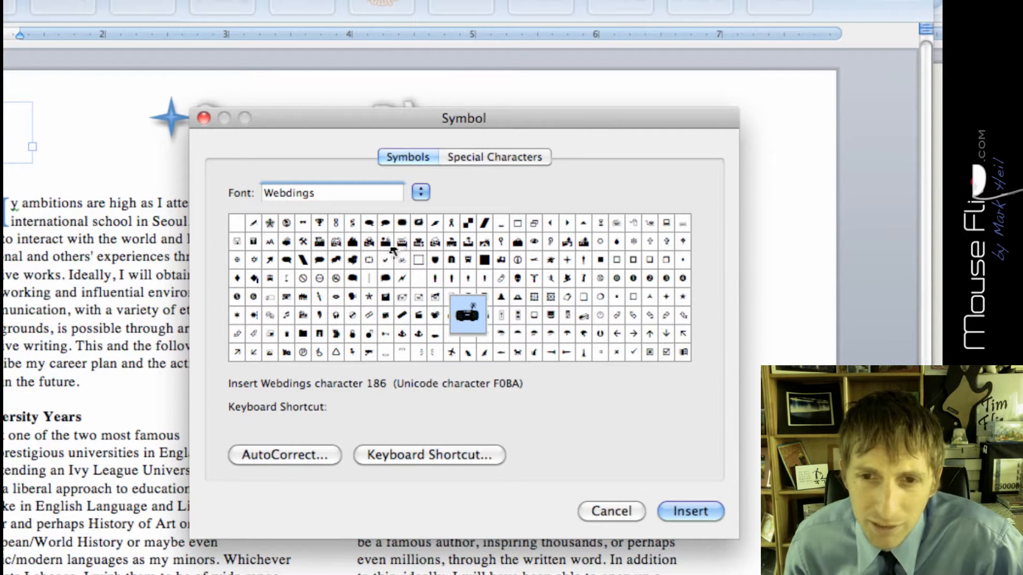
{"action": "left_click", "coordinate": [418, 223]}
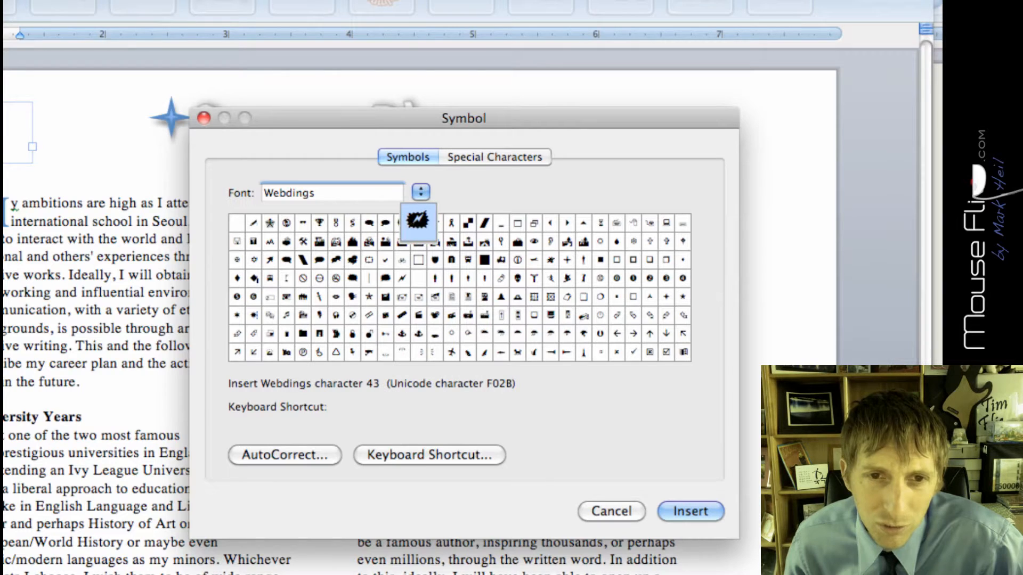
{"action": "left_click", "coordinate": [303, 222]}
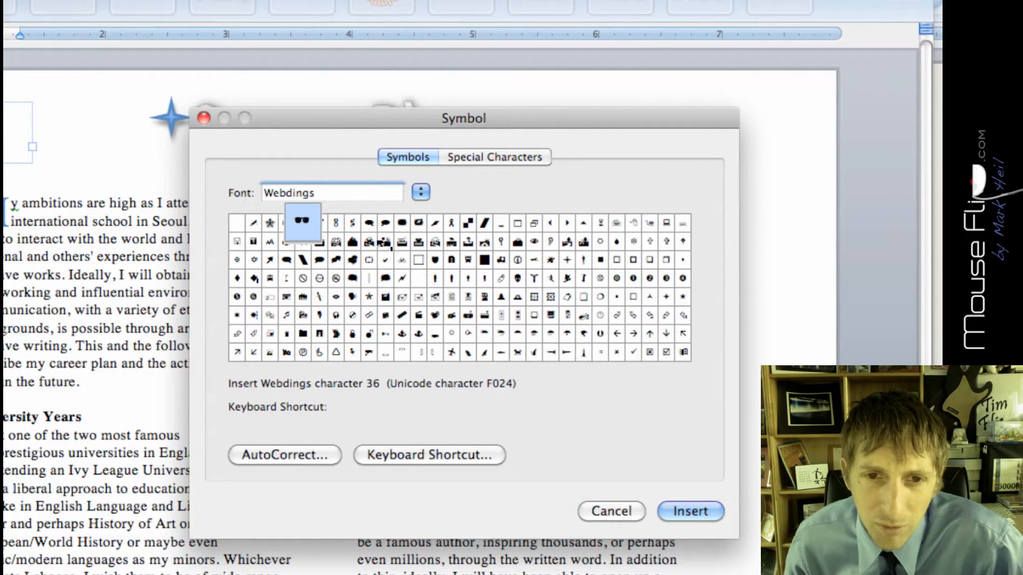
{"action": "left_click", "coordinate": [634, 353]}
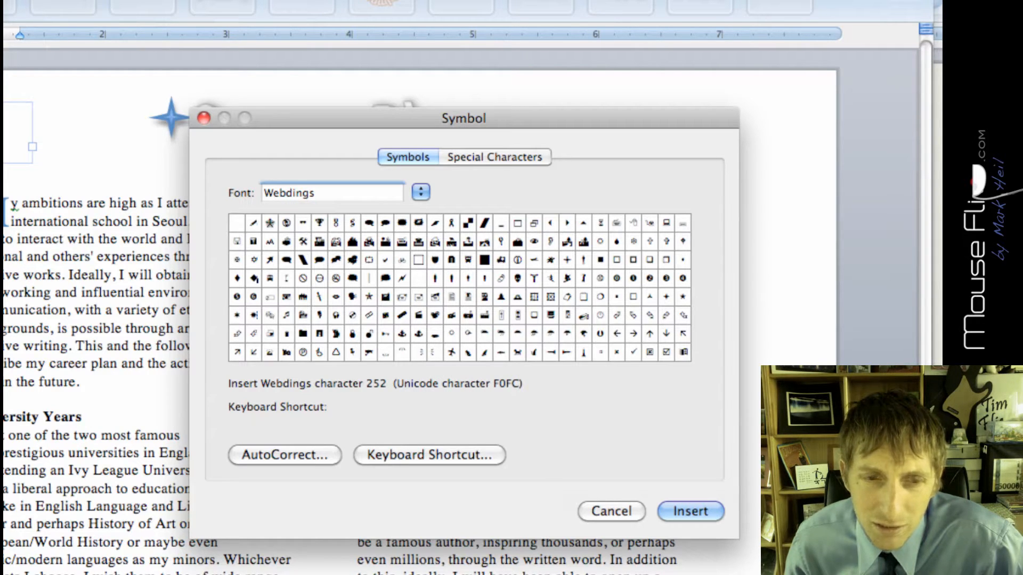
{"action": "left_click", "coordinate": [690, 512]}
{"action": "left_click", "coordinate": [612, 512]}
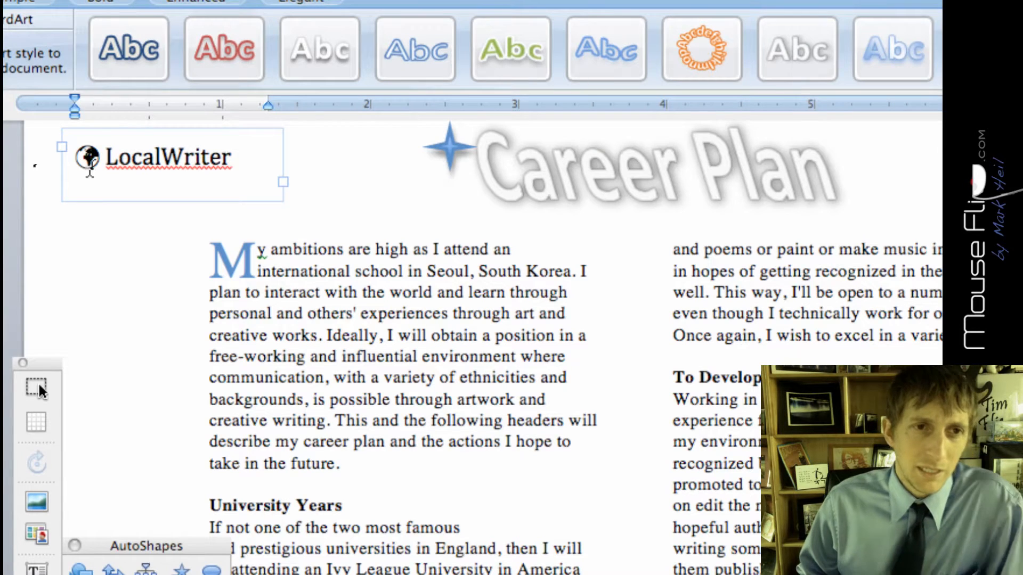
{"action": "left_click_drag", "start_coordinate": [143, 158], "coordinate": [110, 155]}
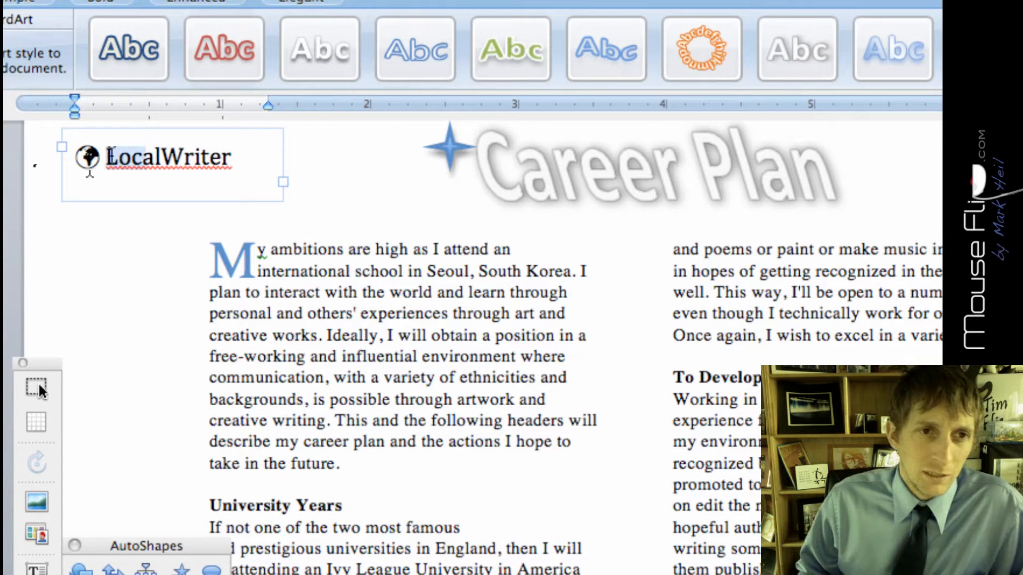
{"action": "type", "text": "World"}
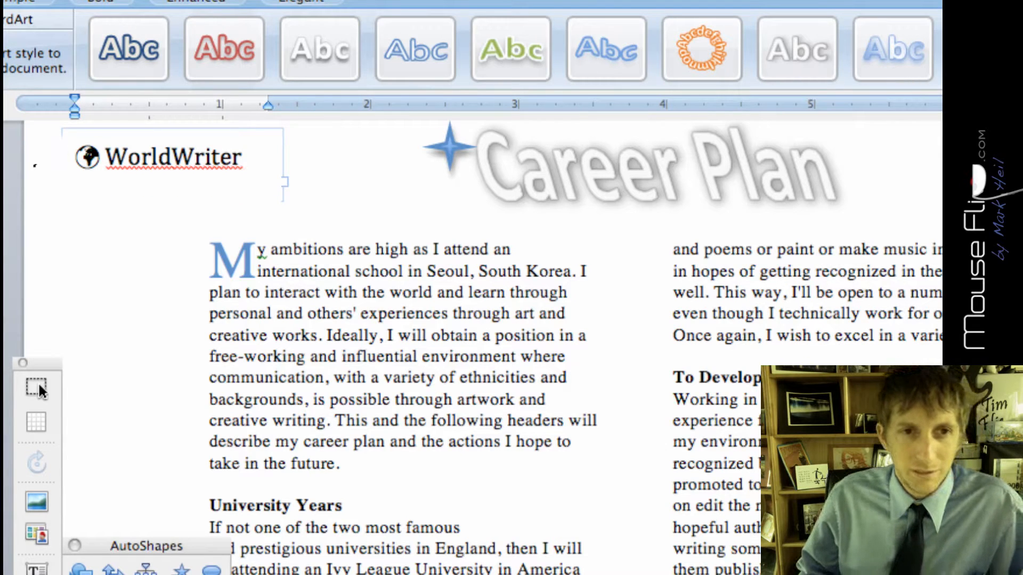
Step: Format the WorldWriter text box with a blue fill and a dark dotted 1.5 pt outline at 14% transparency
{"action": "left_click", "coordinate": [203, 165]}
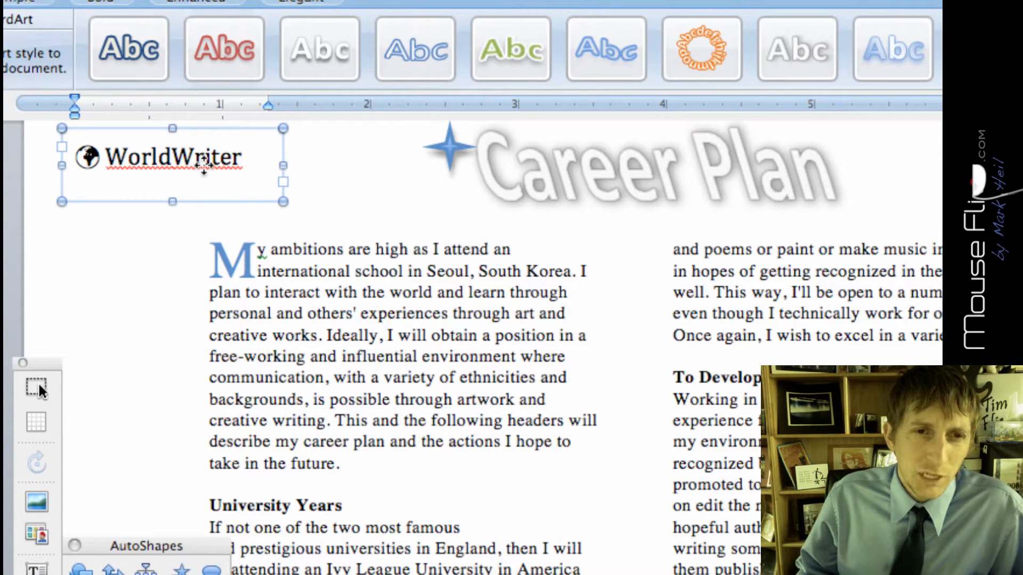
{"action": "double_click", "coordinate": [201, 201]}
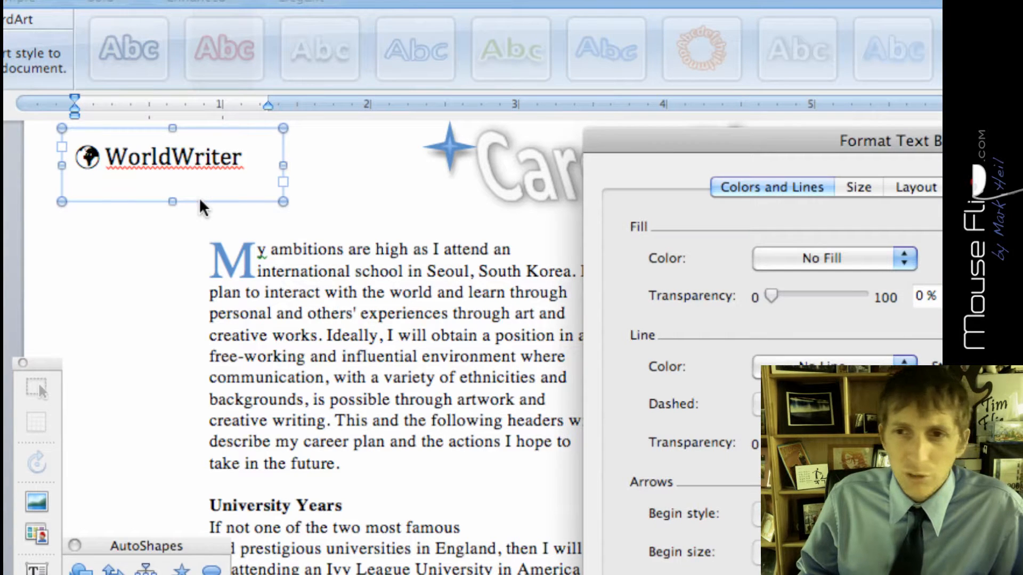
{"action": "mouse_move", "coordinate": [648, 143]}
{"action": "left_mouse_down"}
{"action": "mouse_move", "coordinate": [400, 142]}
{"action": "mouse_move", "coordinate": [360, 67]}
{"action": "left_mouse_up"}
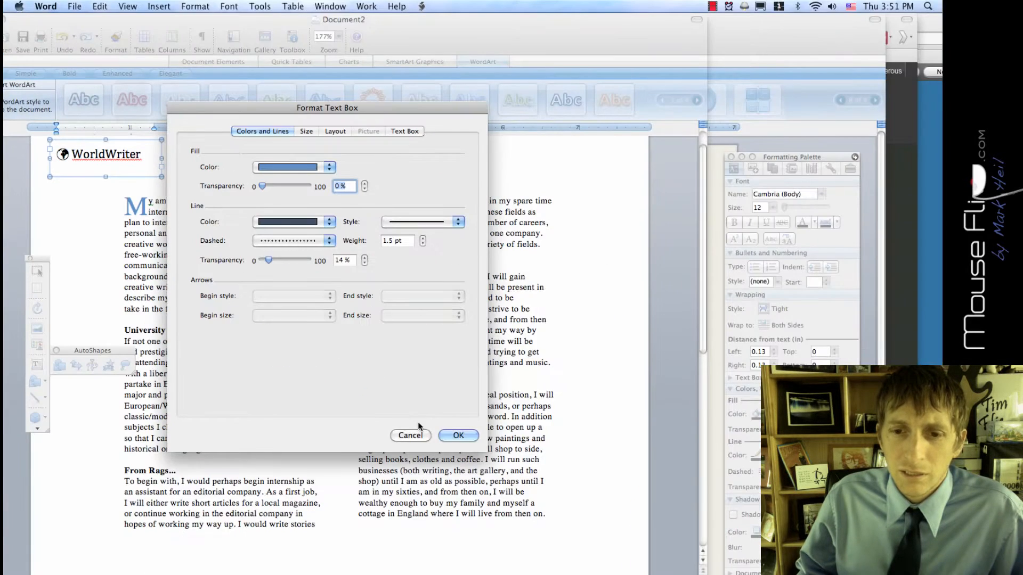
{"action": "left_click", "coordinate": [455, 436]}
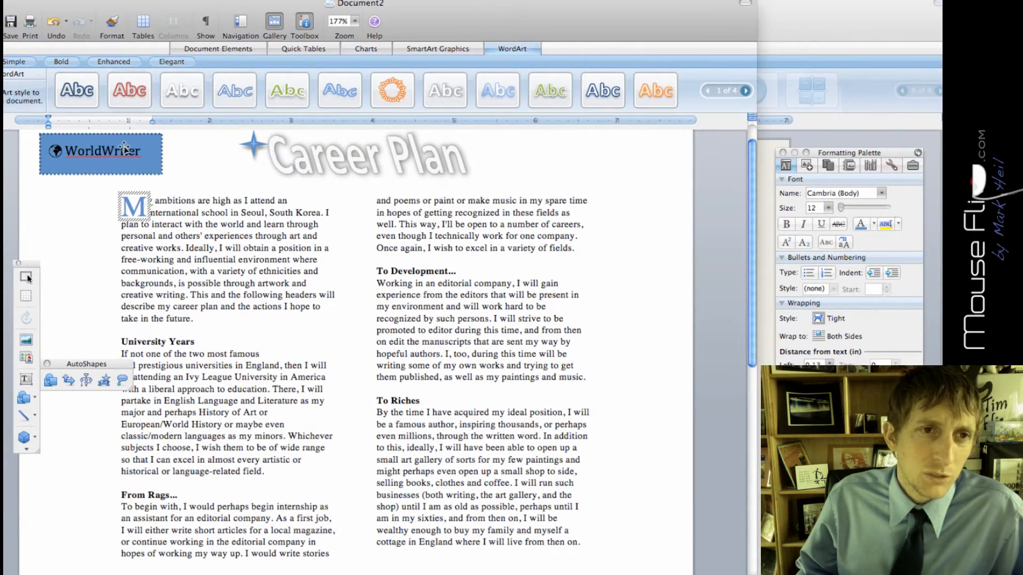
Step: Move the Formatting Palette closer to the WorldWriter text box and give the box a drop shadow
{"action": "left_click", "coordinate": [152, 172]}
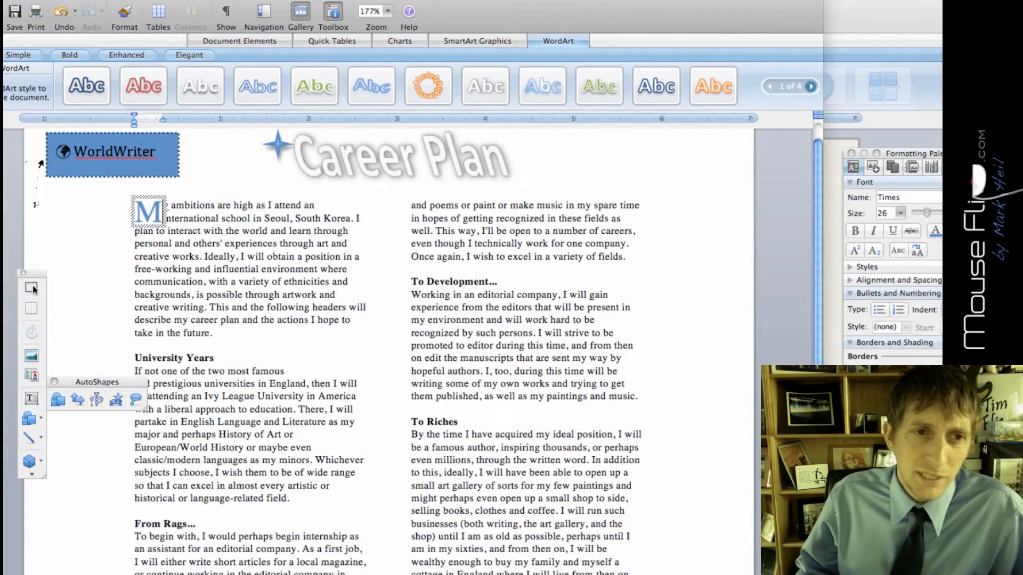
{"action": "left_click_drag", "start_coordinate": [911, 154], "coordinate": [317, 62]}
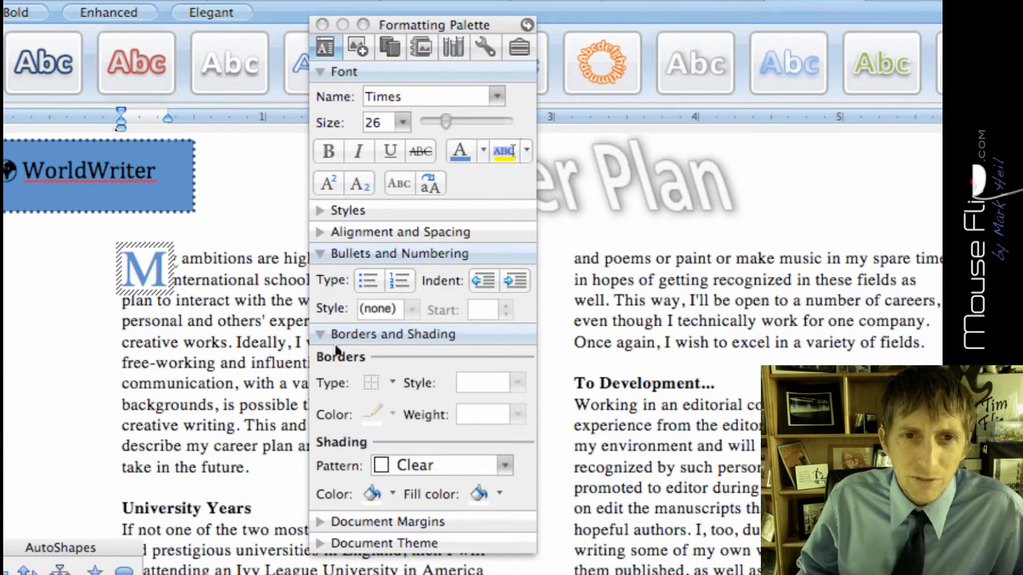
{"action": "left_click", "coordinate": [174, 206]}
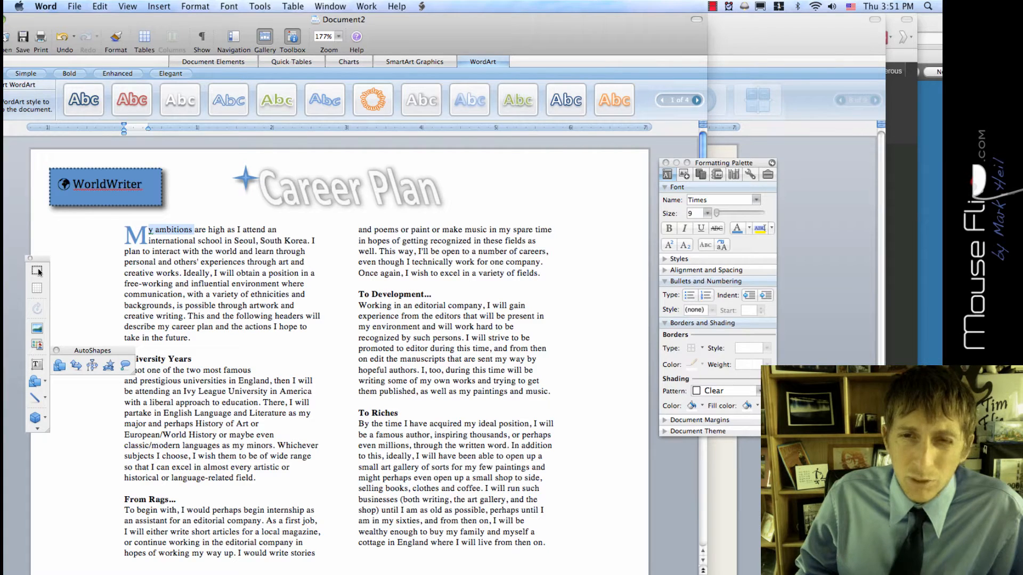
{"action": "scroll", "coordinate": [38, 272], "scroll_direction": "down", "scroll_amount": 10}
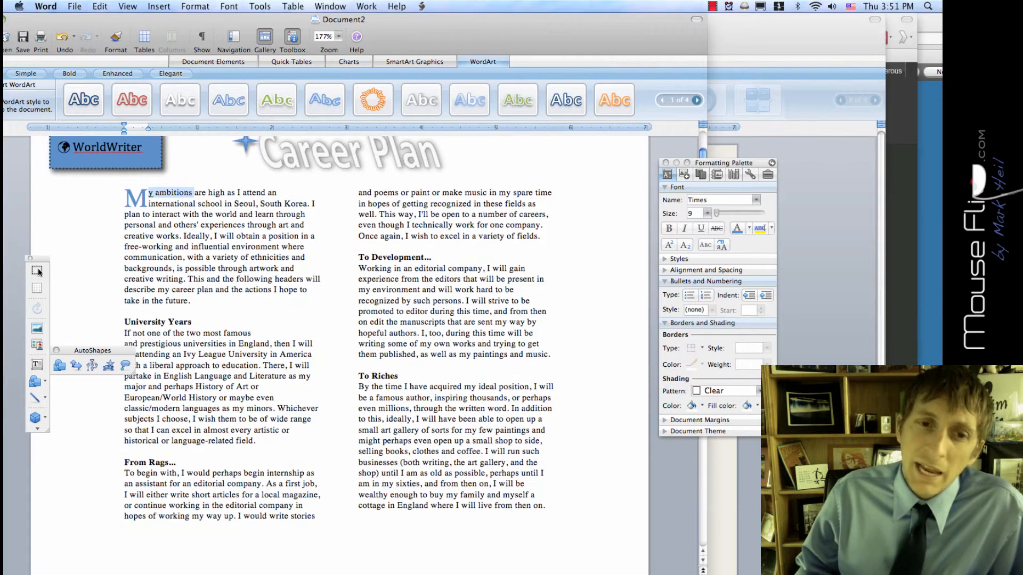
{"action": "scroll", "coordinate": [39, 273], "scroll_direction": "up", "scroll_amount": 10}
{"action": "scroll", "coordinate": [38, 272], "scroll_direction": "up", "scroll_amount": 1}
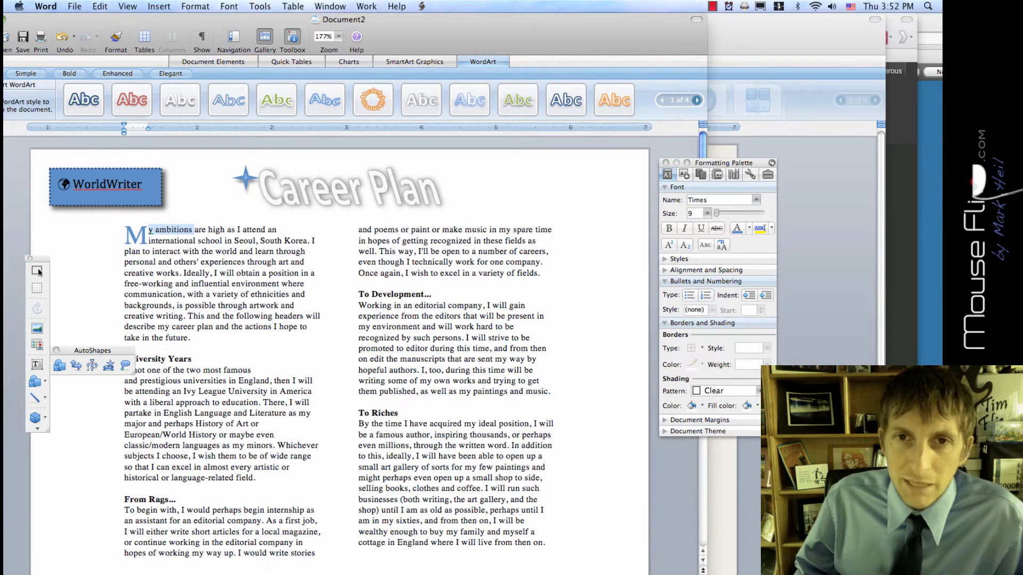
{"action": "left_click_drag", "start_coordinate": [149, 230], "coordinate": [498, 166]}
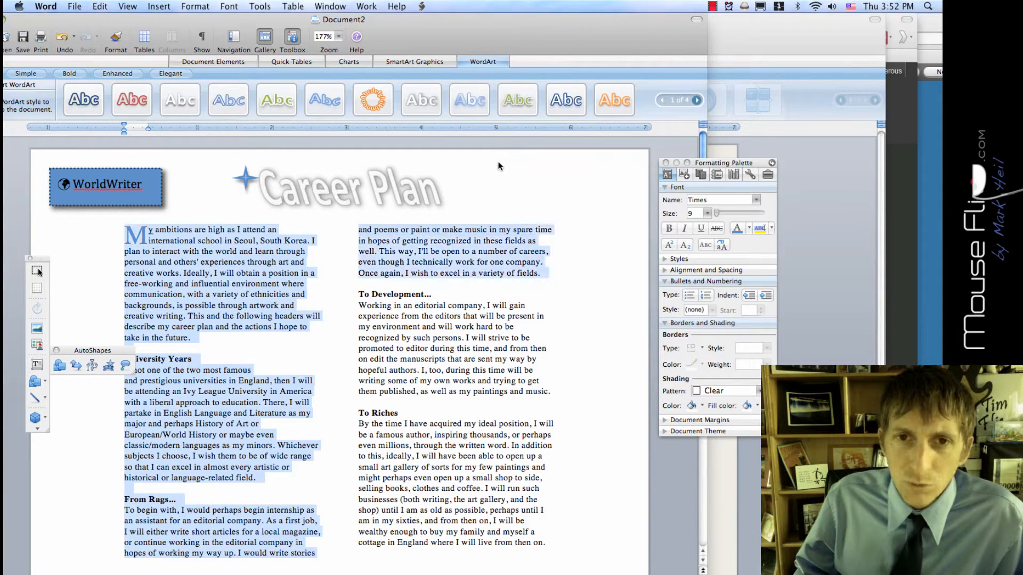
Step: Open the page header and insert a right-aligned, automatically updating date in the "Jan-11" format
{"action": "left_click", "coordinate": [167, 277]}
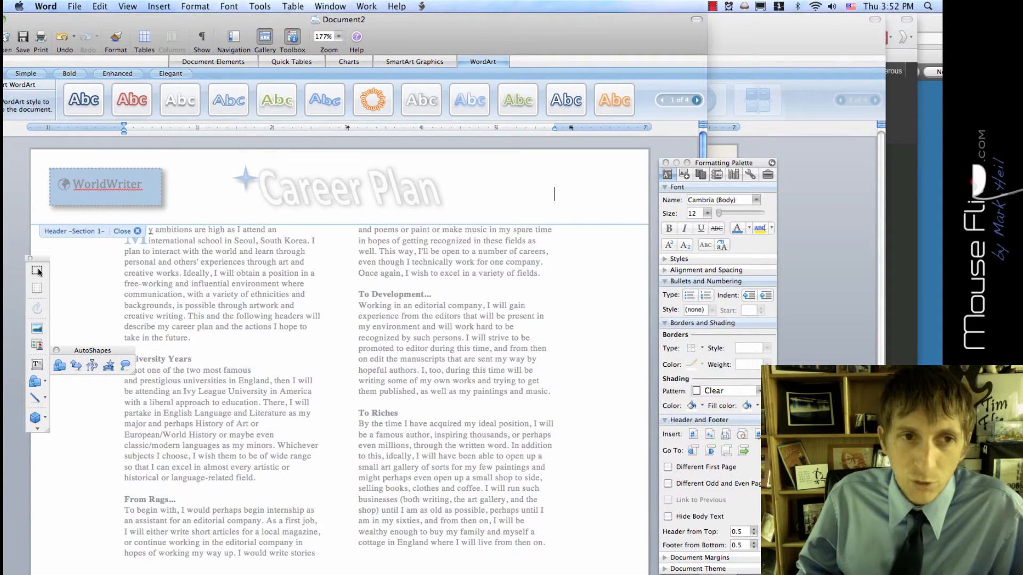
{"action": "left_click", "coordinate": [149, 7]}
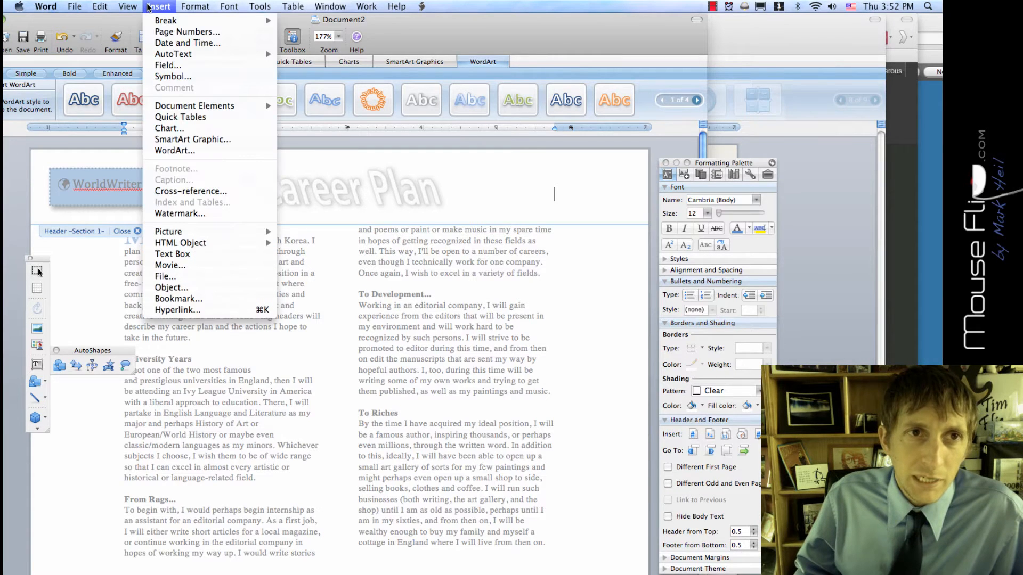
{"action": "left_click", "coordinate": [171, 46]}
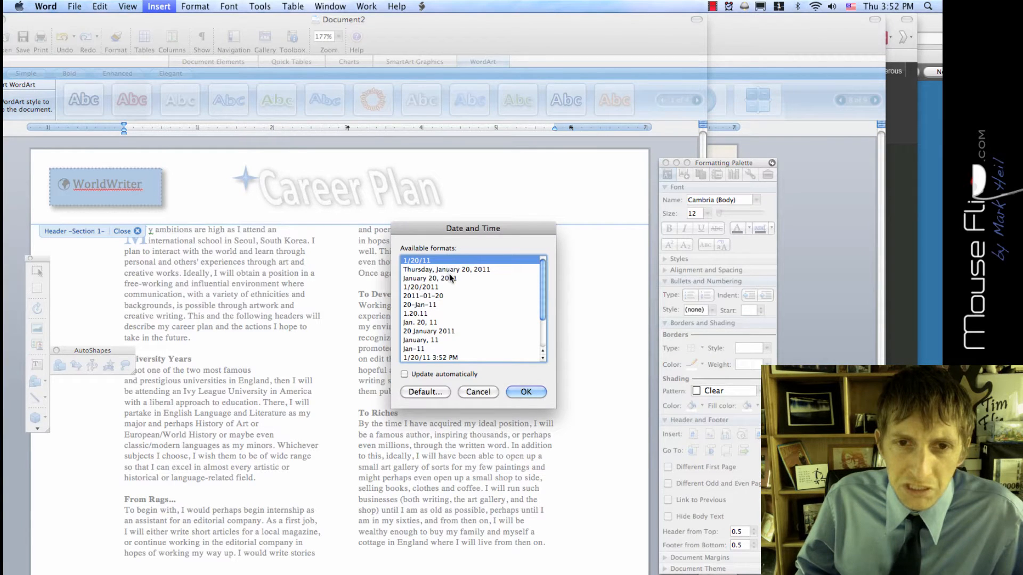
{"action": "left_click", "coordinate": [451, 278]}
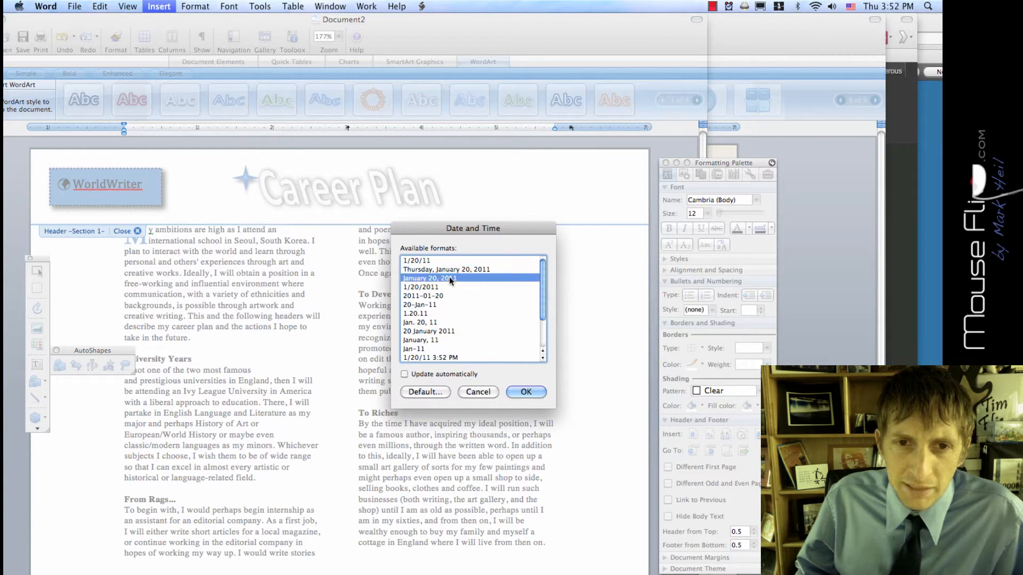
{"action": "left_click", "coordinate": [437, 332]}
{"action": "left_click", "coordinate": [413, 349]}
{"action": "scroll", "coordinate": [452, 330], "scroll_direction": "down", "scroll_amount": 2}
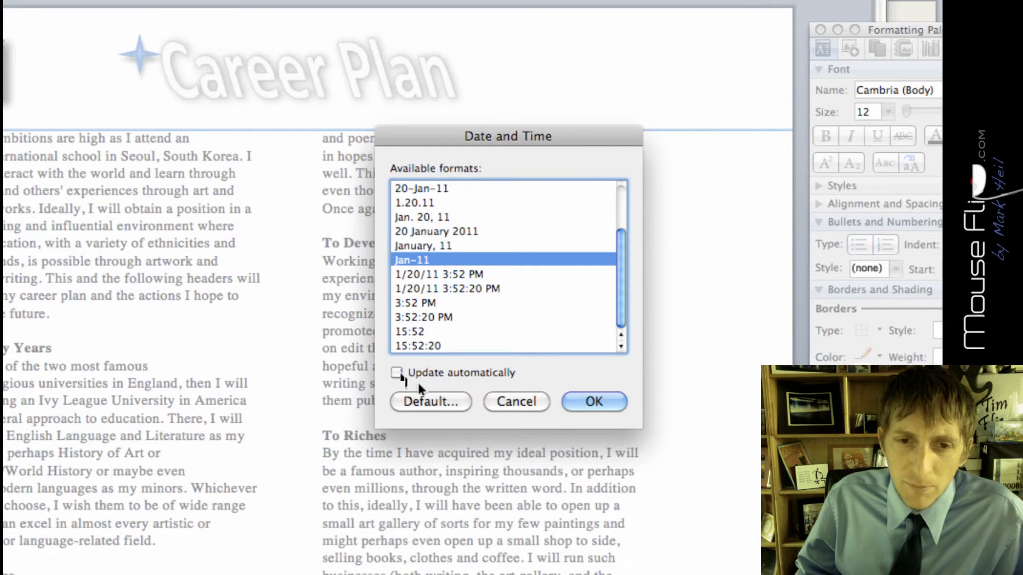
{"action": "left_click", "coordinate": [418, 374]}
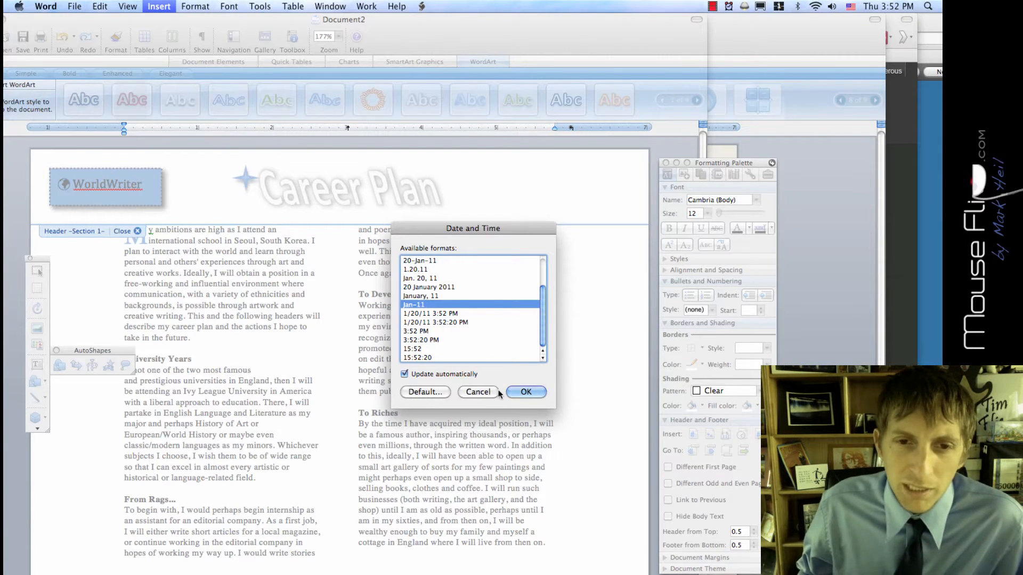
{"action": "left_click", "coordinate": [526, 392]}
Step: Replace the header date with the "1/20/11 3:52 PM" date and time format and set its font size to 8
{"action": "left_click", "coordinate": [159, 6]}
{"action": "mouse_move", "coordinate": [190, 56]}
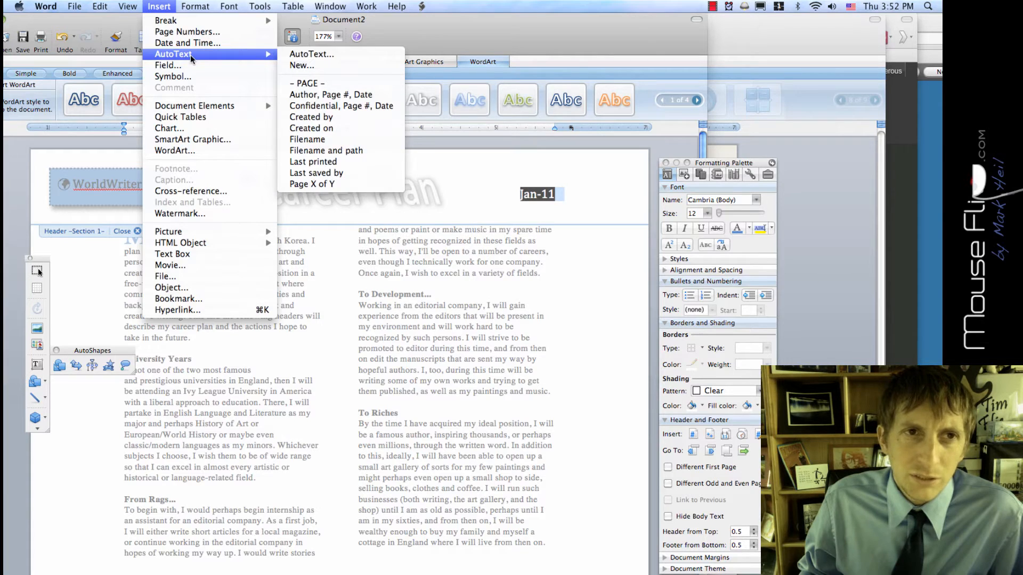
{"action": "left_click", "coordinate": [196, 45]}
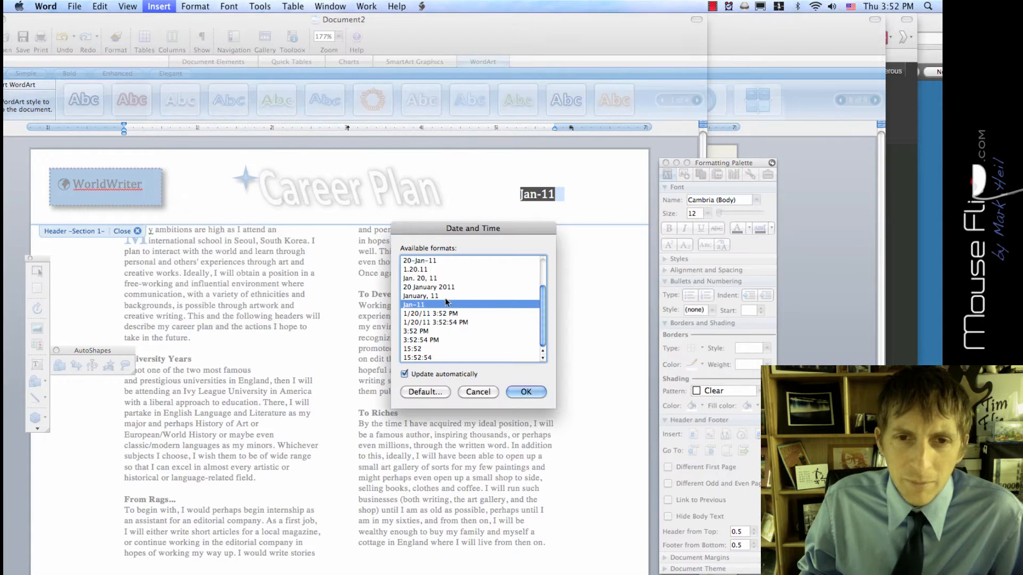
{"action": "scroll", "coordinate": [437, 293], "scroll_direction": "up", "scroll_amount": 3}
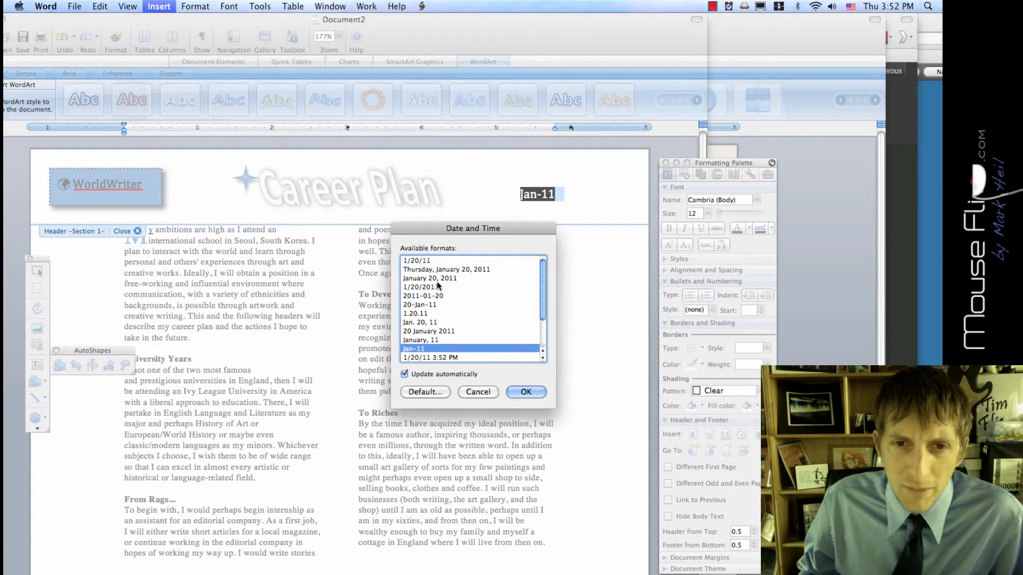
{"action": "left_click", "coordinate": [430, 357]}
{"action": "left_click", "coordinate": [526, 392]}
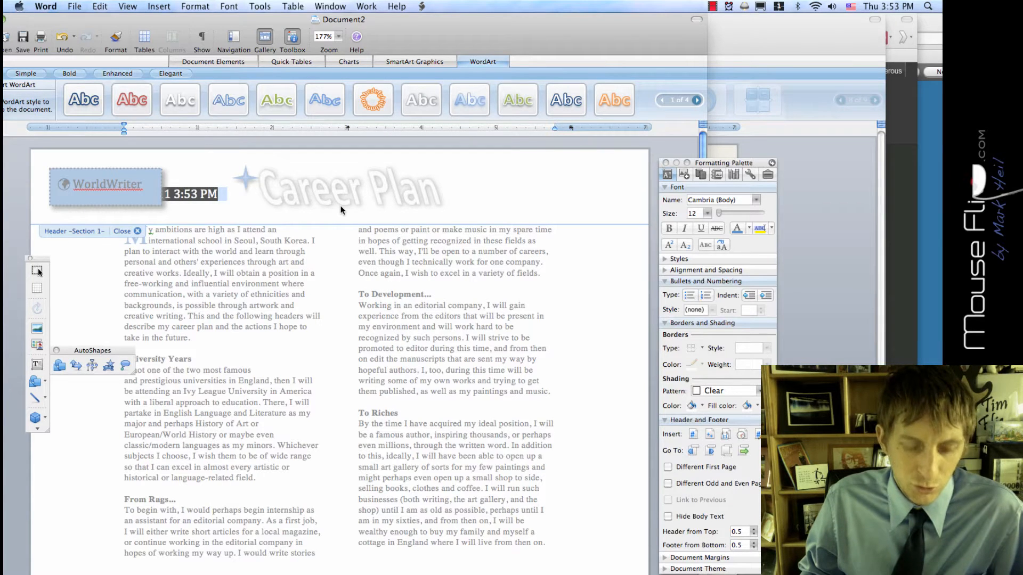
{"action": "left_click", "coordinate": [708, 213]}
{"action": "left_click", "coordinate": [702, 220]}
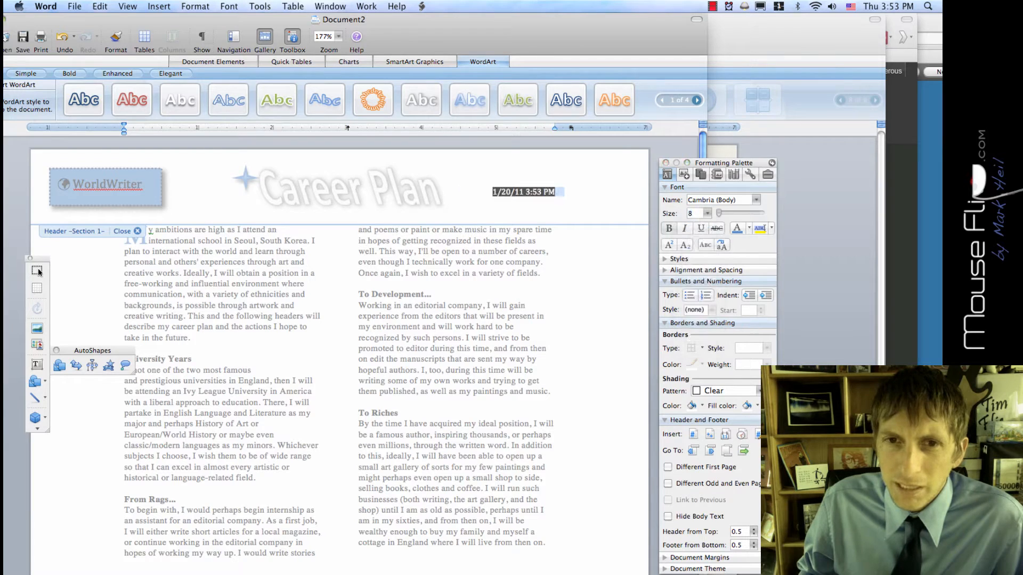
Step: Change the header date's font color to a light gray theme shade and close the header
{"action": "key", "text": "Right"}
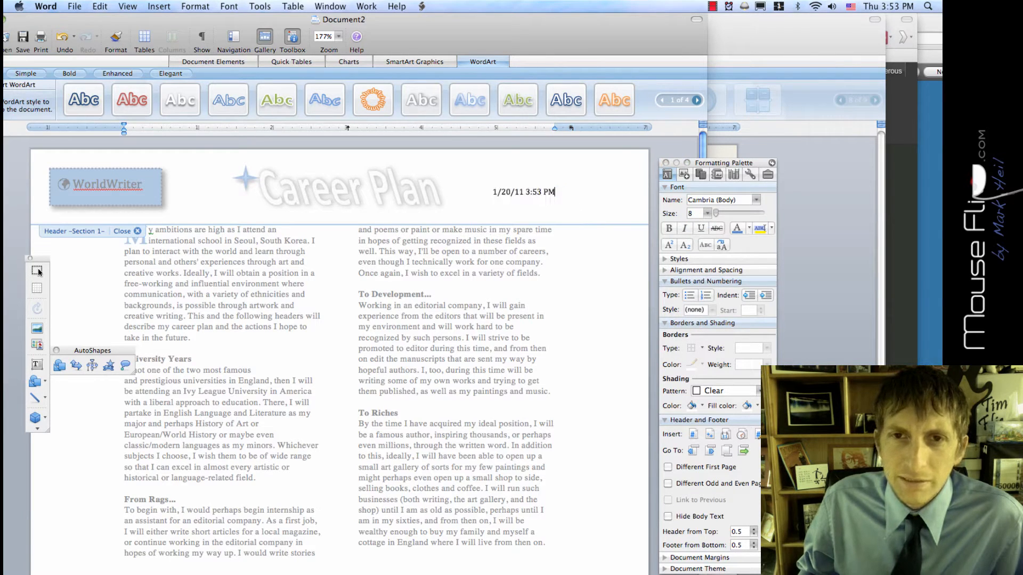
{"action": "key", "text": "shift+Home"}
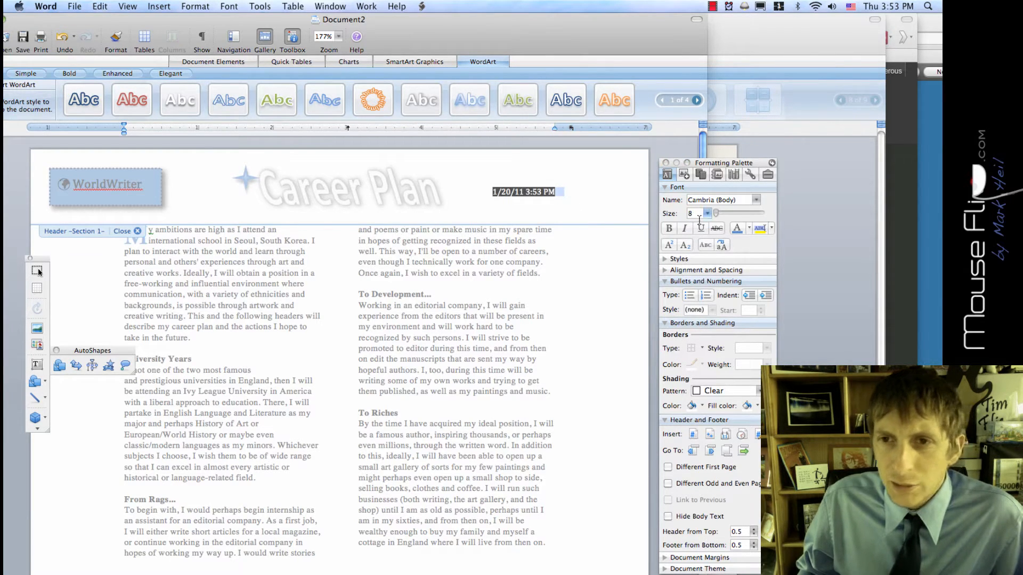
{"action": "left_click", "coordinate": [749, 228]}
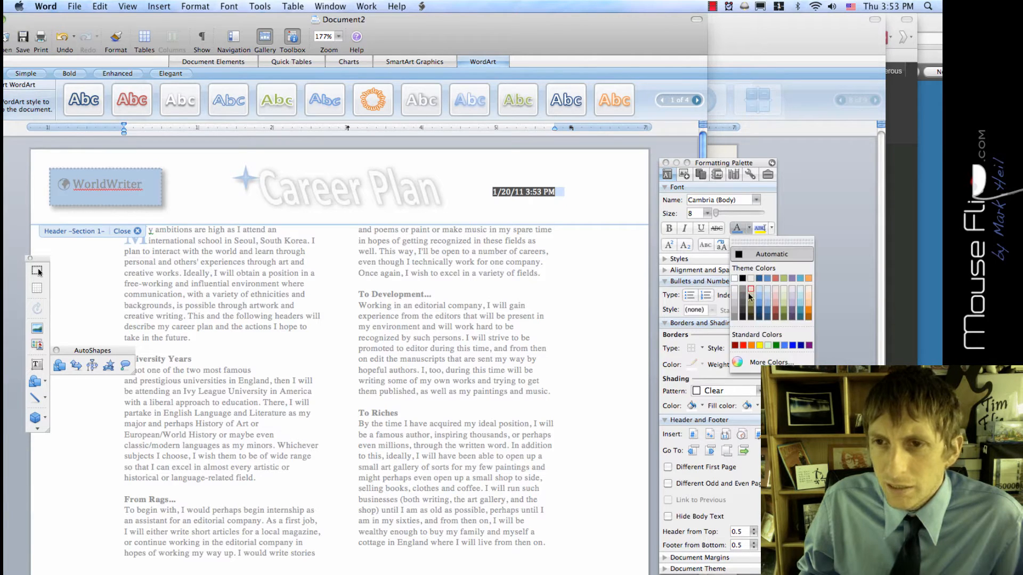
{"action": "left_click", "coordinate": [734, 311]}
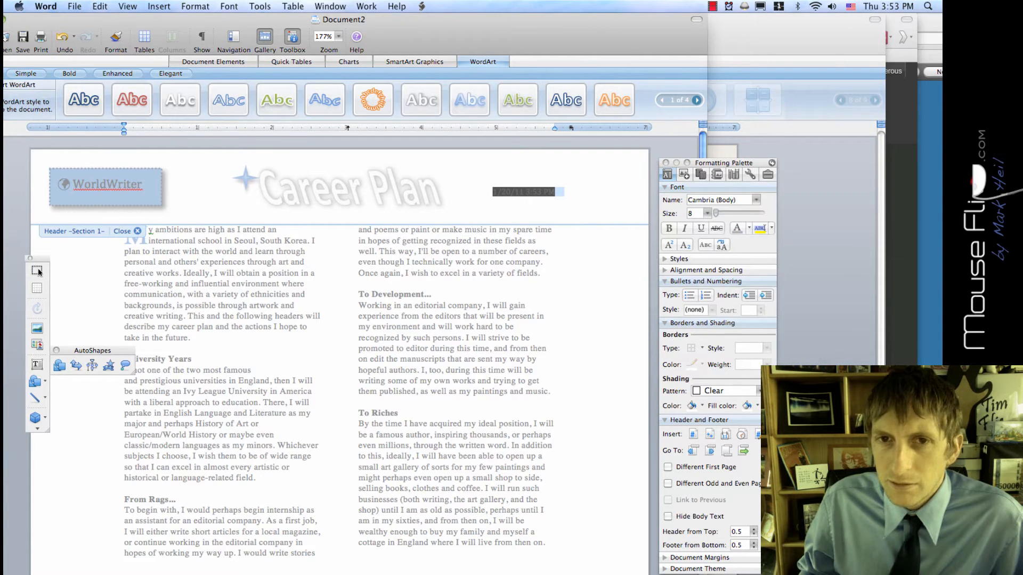
{"action": "key", "text": "Escape"}
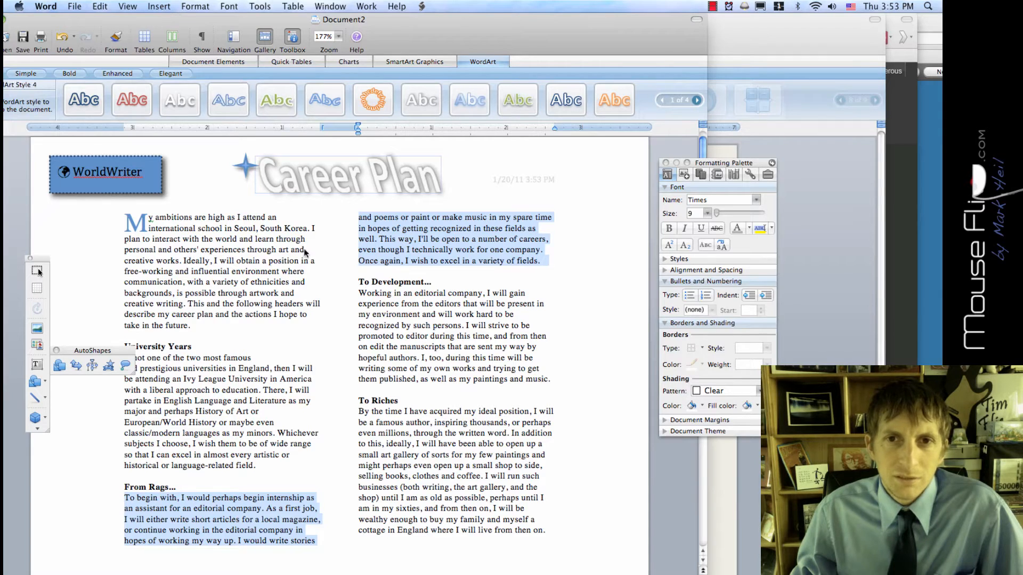
Step: Try justifying the opening "My ambitions" paragraph and undo the alignment change
{"action": "scroll", "coordinate": [38, 272], "scroll_direction": "down", "scroll_amount": 1}
{"action": "scroll", "coordinate": [38, 272], "scroll_direction": "down", "scroll_amount": 1}
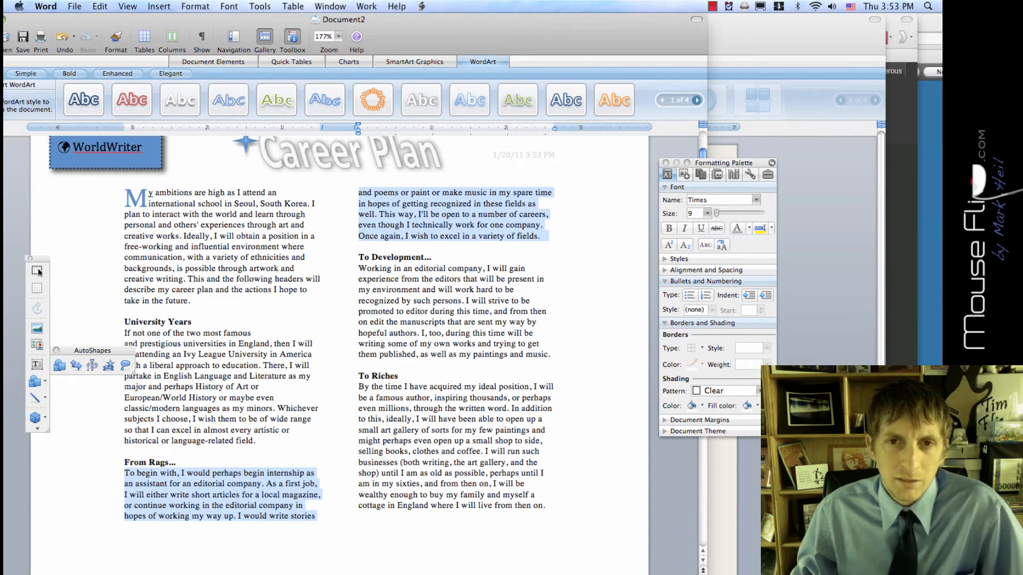
{"action": "key", "text": "Right"}
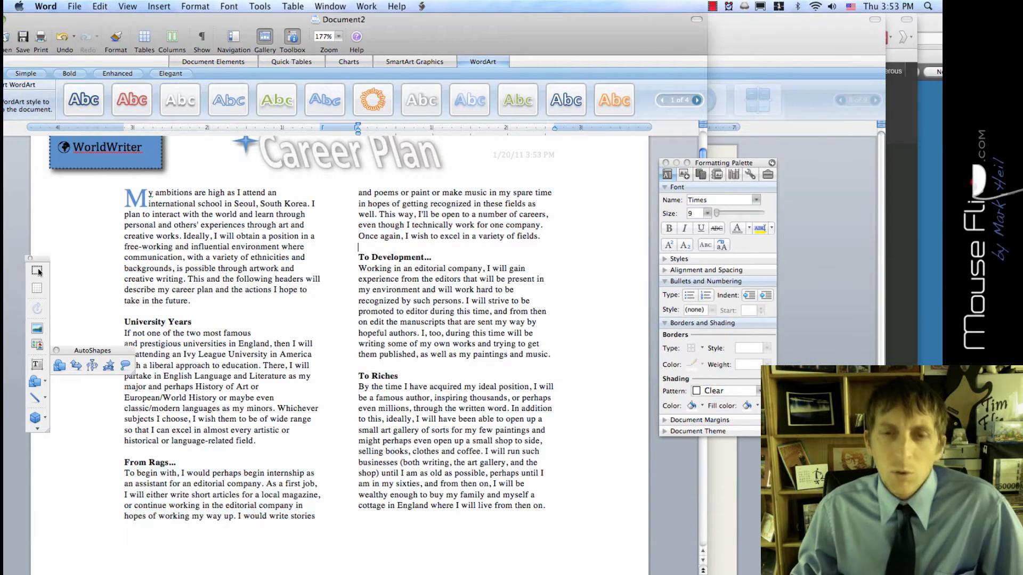
{"action": "scroll", "coordinate": [39, 272], "scroll_direction": "down", "scroll_amount": 1}
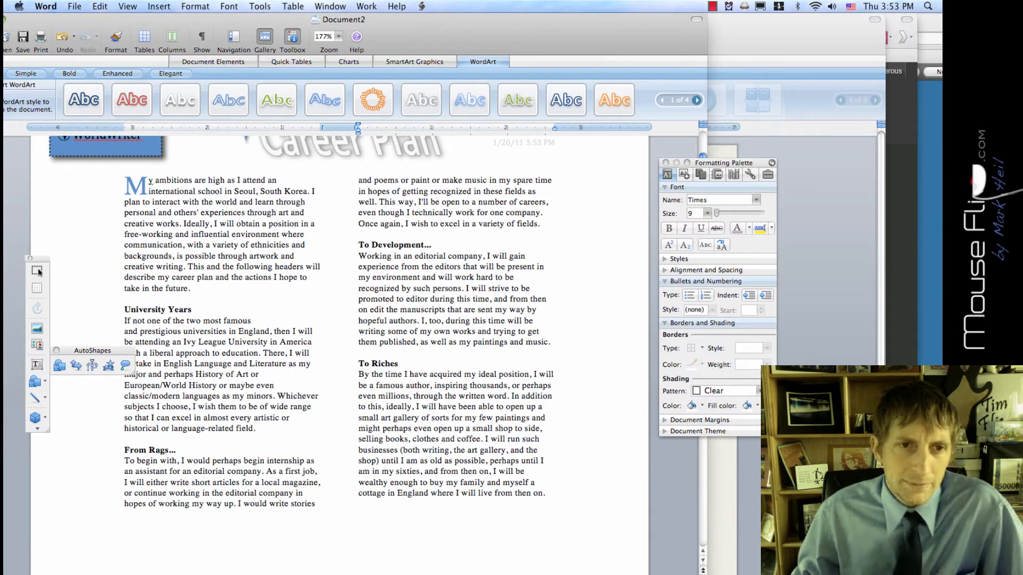
{"action": "key", "text": "shift+Up"}
{"action": "key", "text": "shift+Up"}
{"action": "key", "text": "shift+Up"}
{"action": "key", "text": "shift+Up"}
{"action": "key", "text": "shift+Up"}
{"action": "key", "text": "shift+Up"}
{"action": "key", "text": "shift+Up"}
{"action": "key", "text": "shift+Up"}
{"action": "key", "text": "shift+Up"}
{"action": "key", "text": "shift+Up"}
{"action": "key", "text": "shift+Up"}
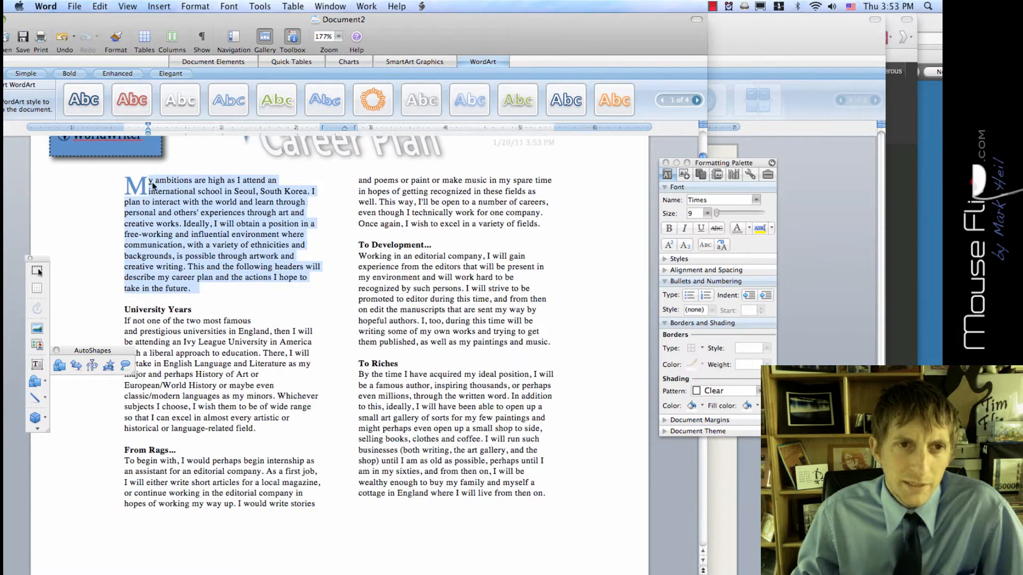
{"action": "key", "text": "super+j"}
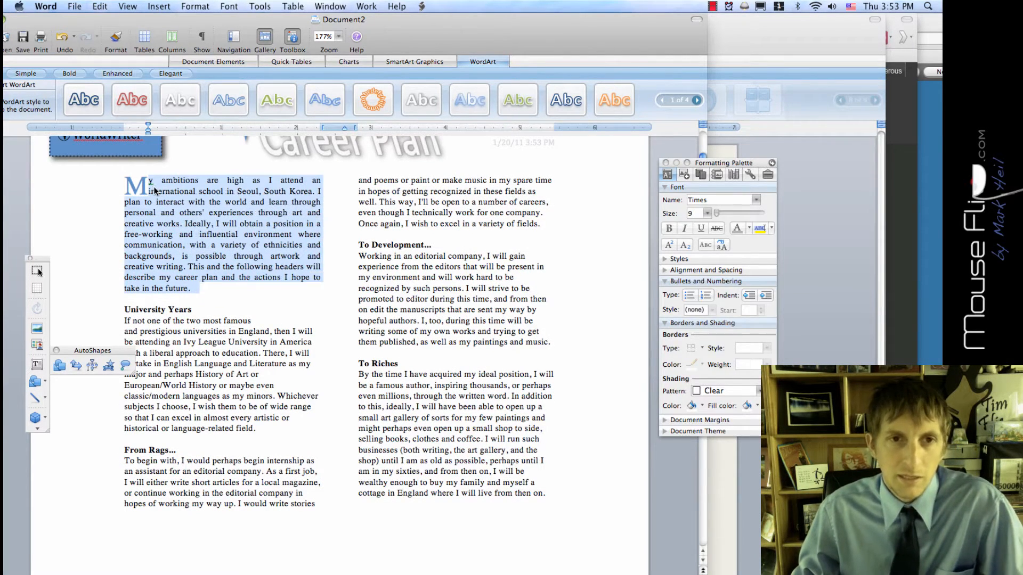
{"action": "key", "text": "super+z"}
Step: Select the whole opening "My ambitions" paragraph and justify its text
{"action": "left_click", "coordinate": [158, 193]}
{"action": "triple_click", "coordinate": [158, 192]}
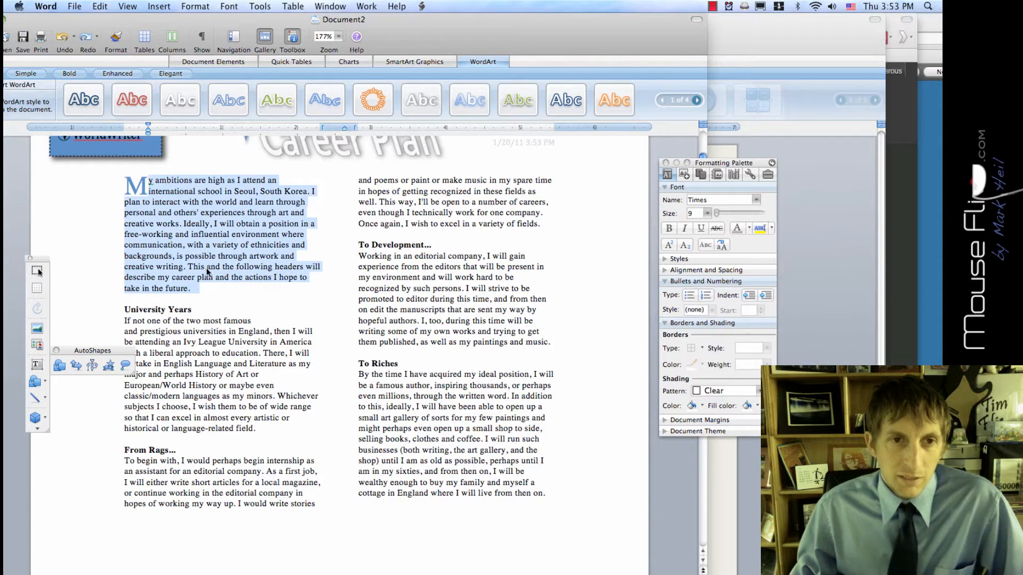
{"action": "left_click", "coordinate": [211, 224]}
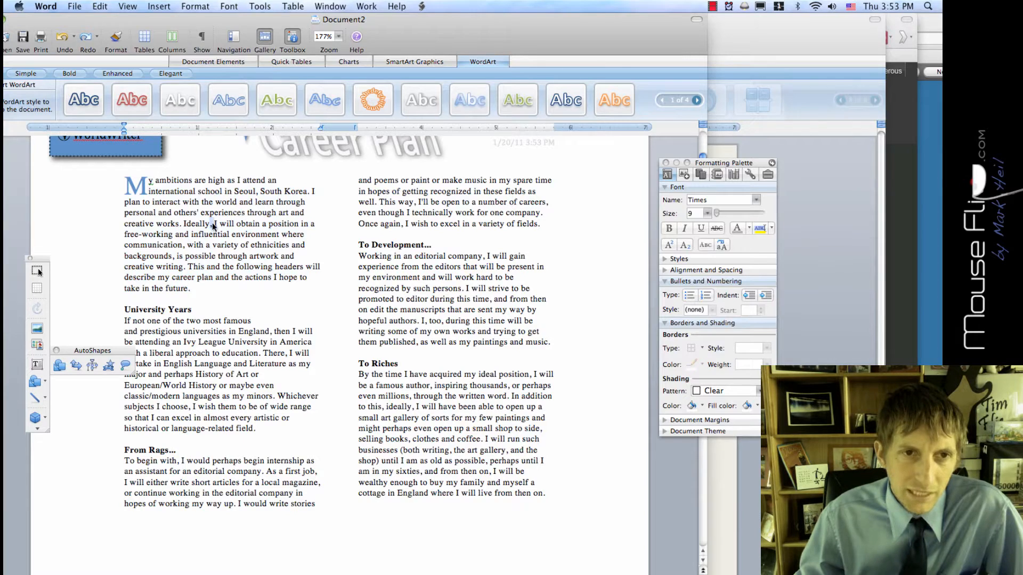
{"action": "double_click", "coordinate": [213, 225]}
{"action": "double_click", "coordinate": [241, 234]}
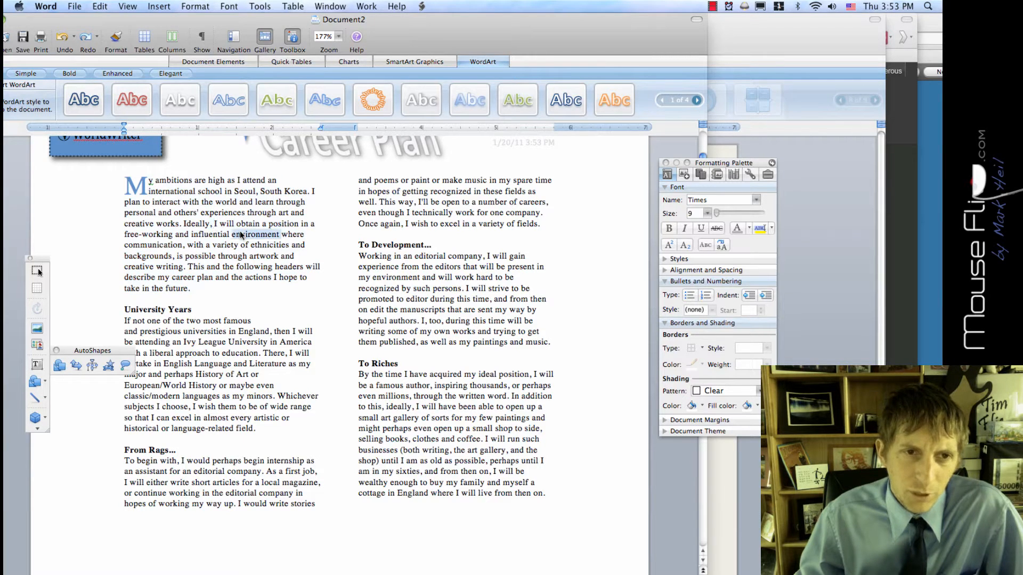
{"action": "double_click", "coordinate": [207, 202]}
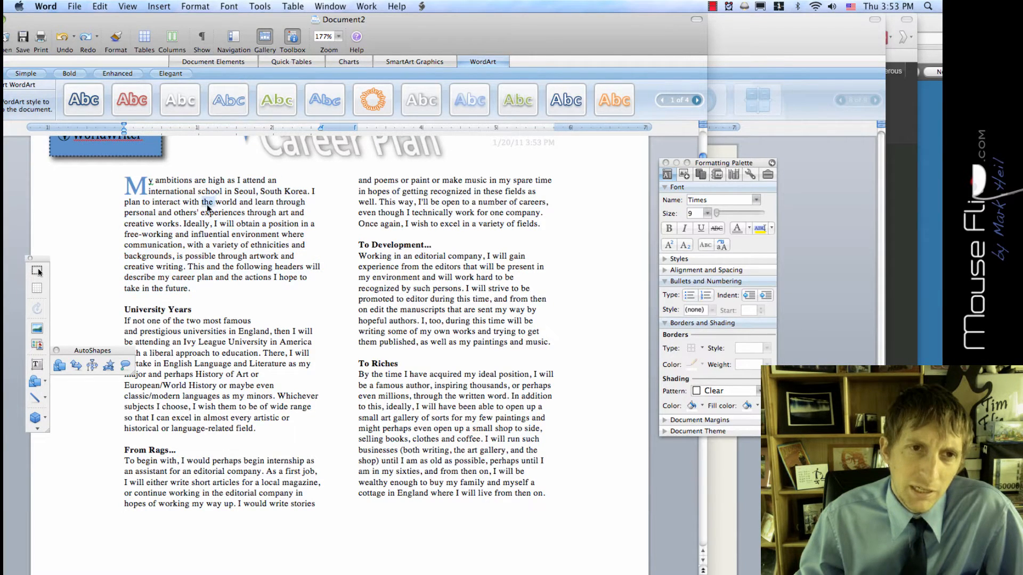
{"action": "triple_click", "coordinate": [208, 202]}
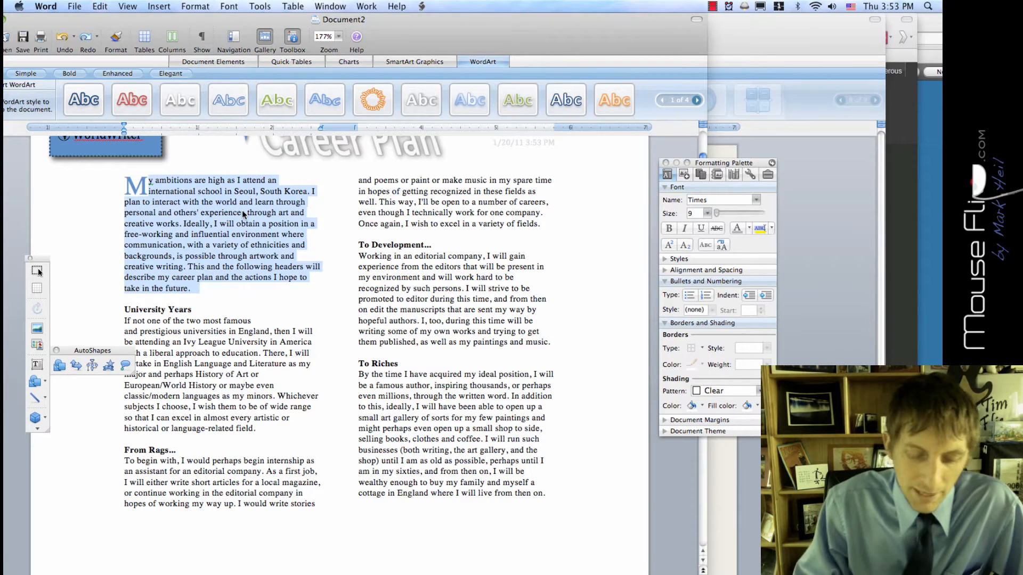
{"action": "key", "text": "super+j"}
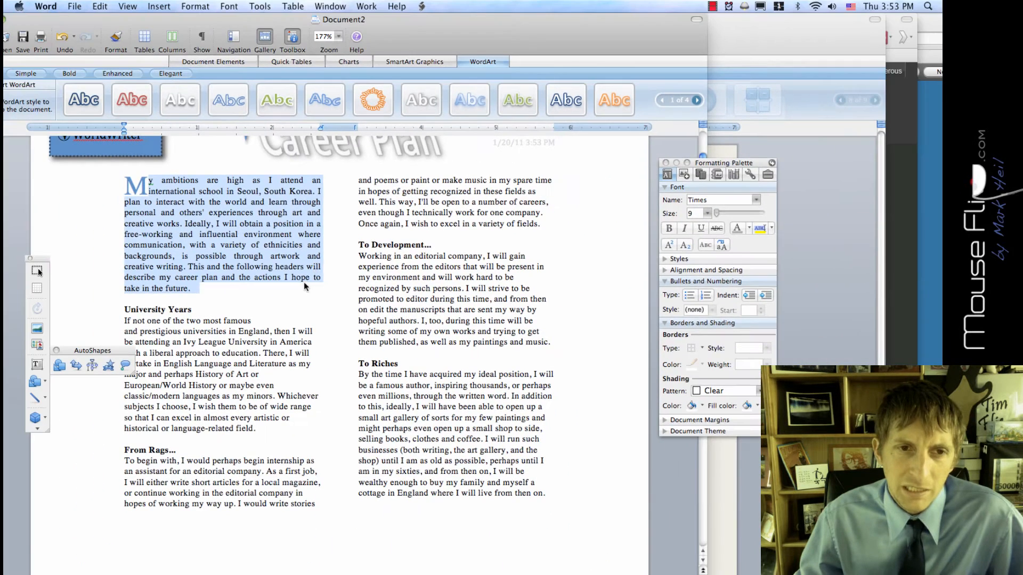
{"action": "left_click", "coordinate": [305, 286]}
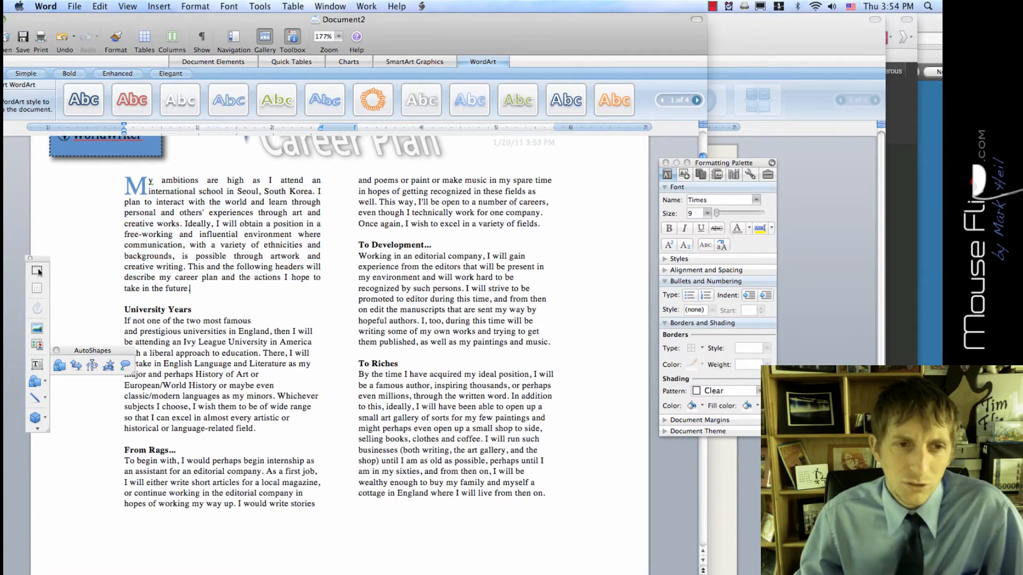
Step: Justify the remaining body text from the University Years paragraph through the end of the To Riches paragraph
{"action": "left_click_drag", "start_coordinate": [124, 320], "coordinate": [558, 498]}
{"action": "key", "text": "super+j"}
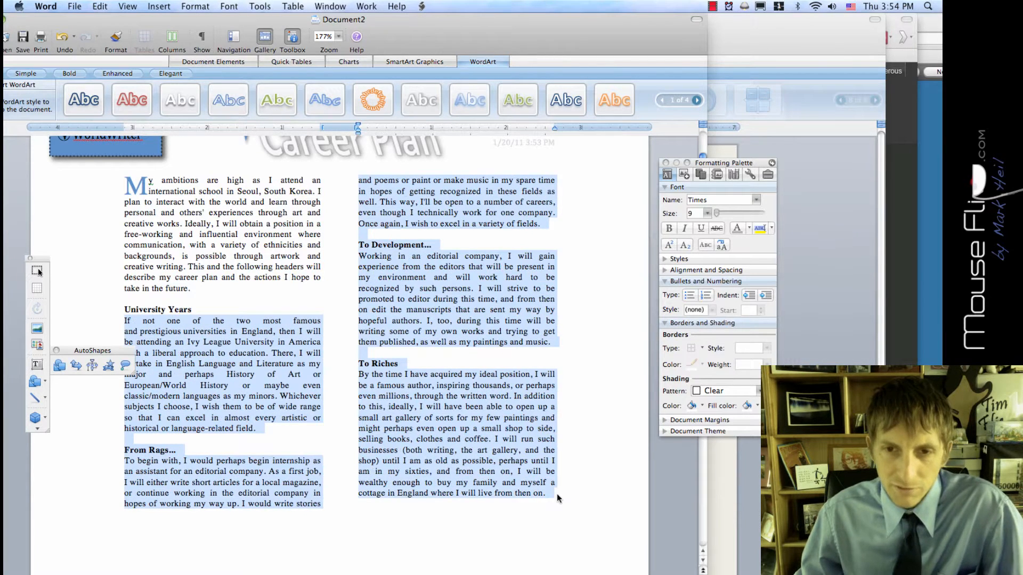
{"action": "left_click", "coordinate": [496, 407]}
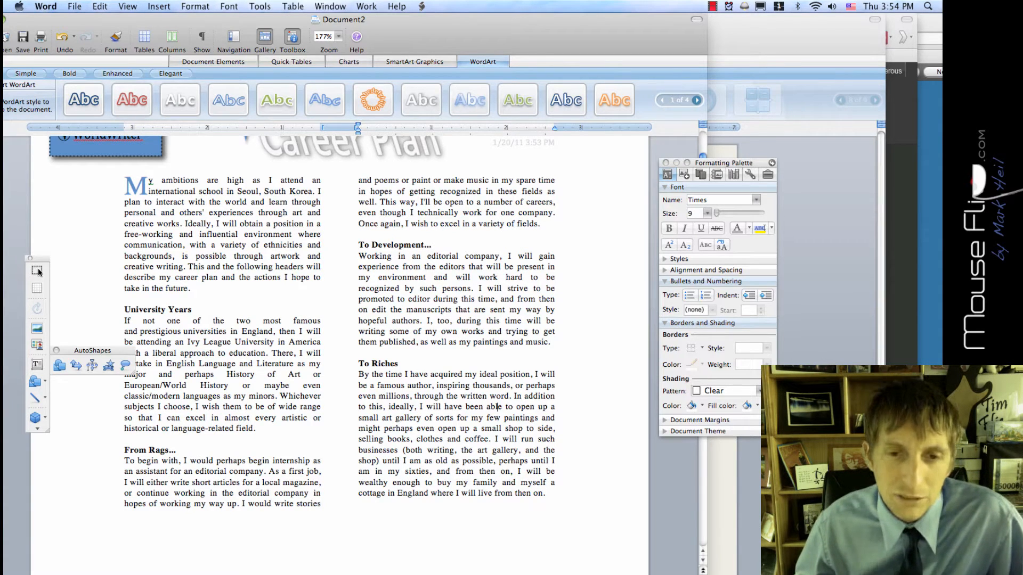
Step: Select the To Riches paragraph and show its Alignment and Spacing options in the Formatting Palette
{"action": "scroll", "coordinate": [479, 263], "scroll_direction": "down", "scroll_amount": 2}
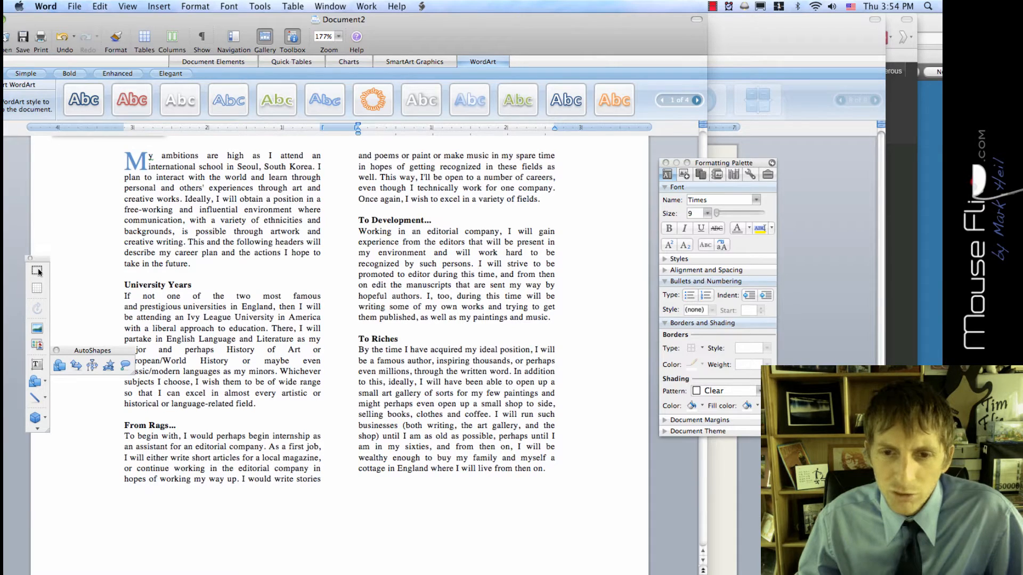
{"action": "left_click_drag", "start_coordinate": [545, 469], "coordinate": [425, 393]}
{"action": "left_click", "coordinate": [454, 430]}
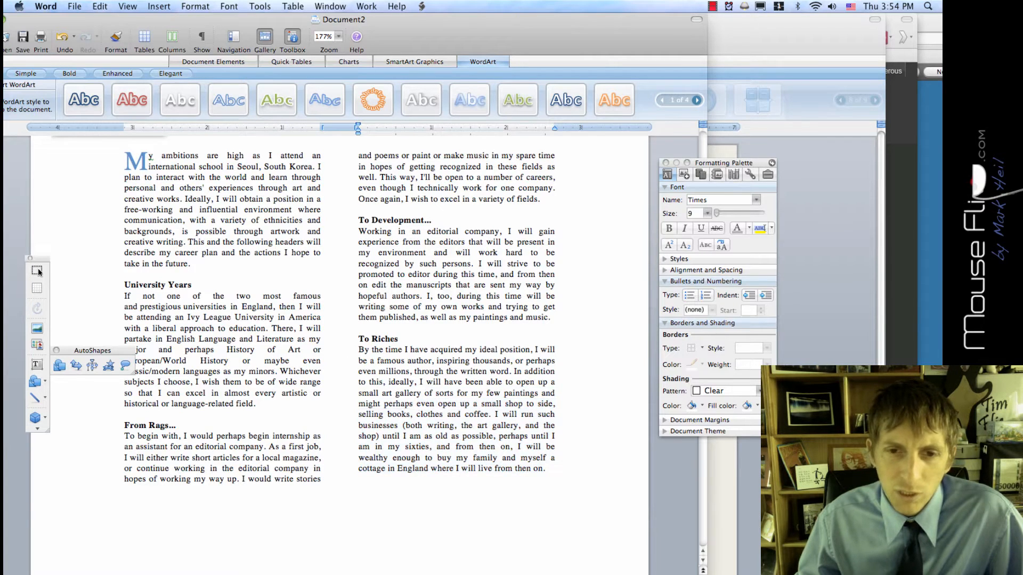
{"action": "left_click_drag", "start_coordinate": [549, 468], "coordinate": [358, 350]}
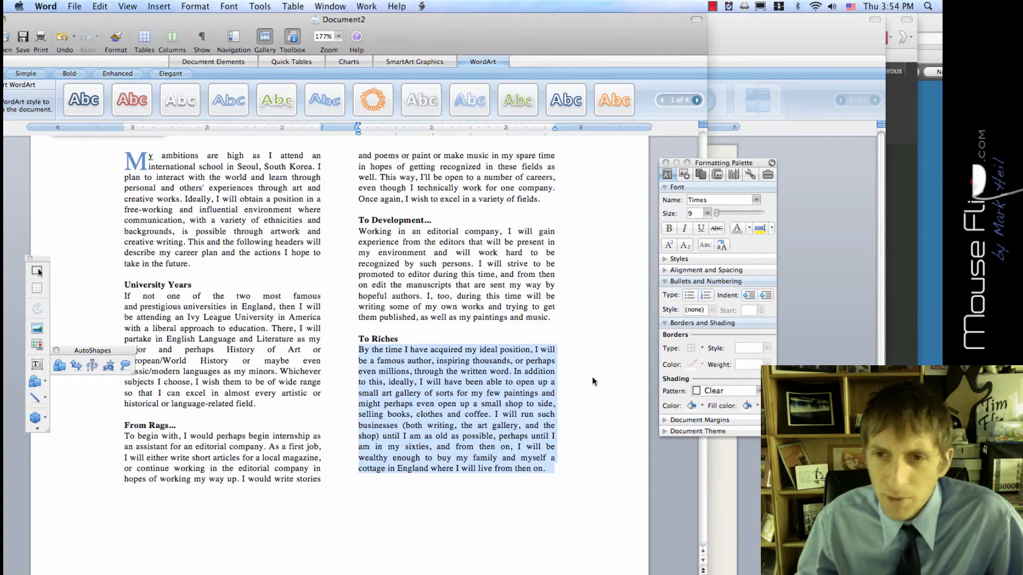
{"action": "left_click", "coordinate": [668, 270]}
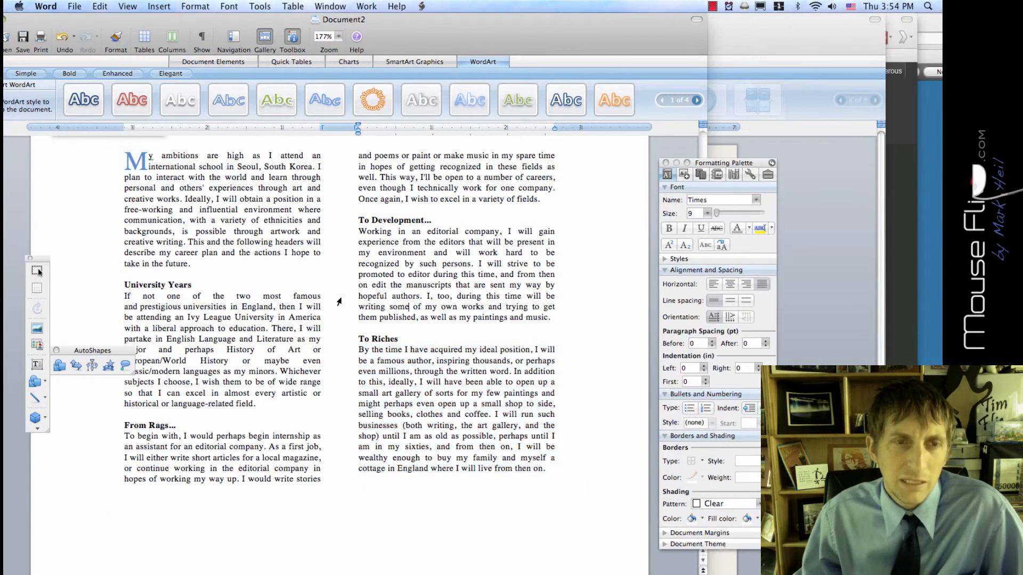
Step: Move the Formatting Palette farther away from the document page
{"action": "scroll", "coordinate": [339, 301], "scroll_direction": "down", "scroll_amount": 2}
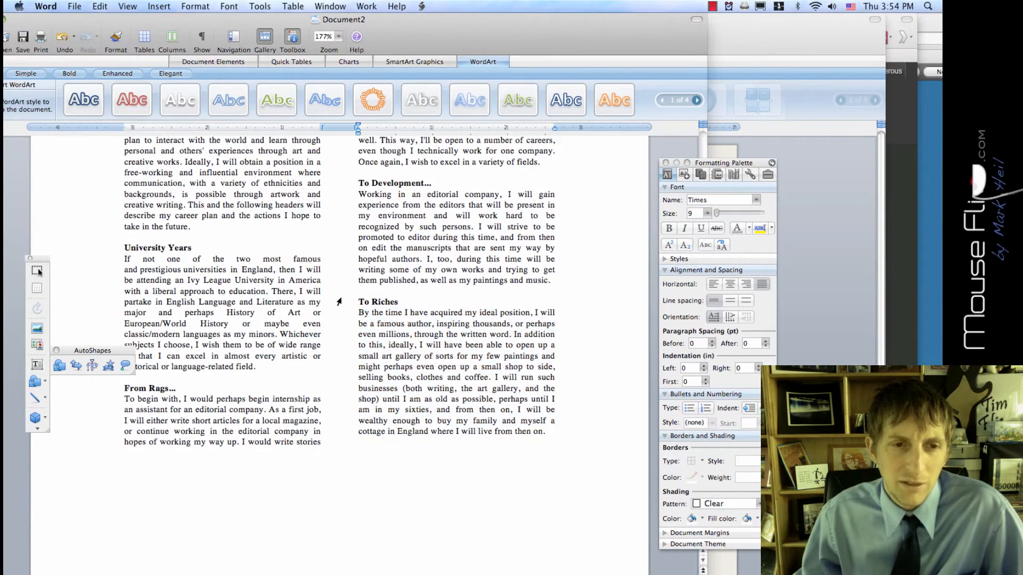
{"action": "scroll", "coordinate": [339, 302], "scroll_direction": "up", "scroll_amount": 5}
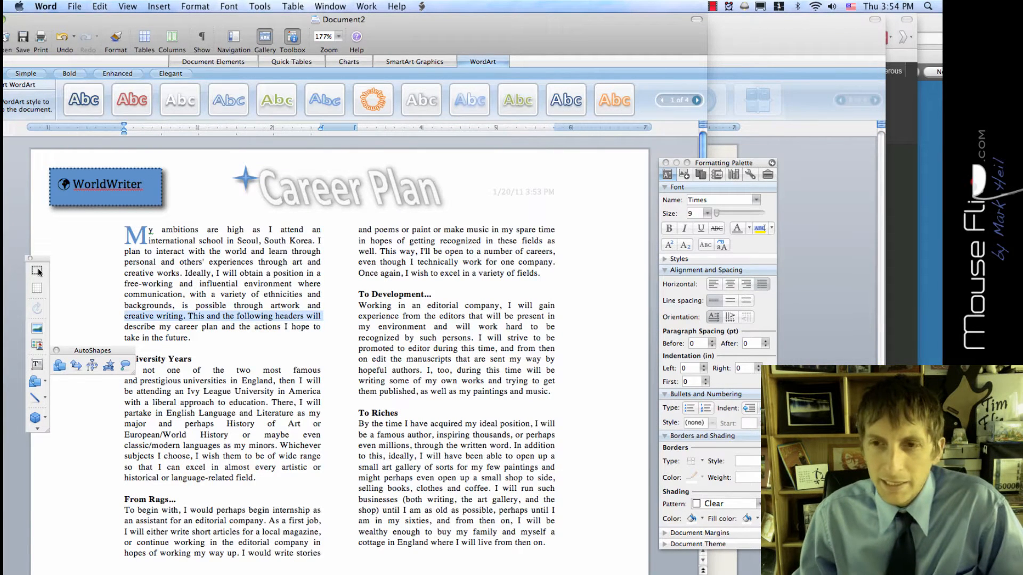
{"action": "left_click_drag", "start_coordinate": [721, 165], "coordinate": [854, 263]}
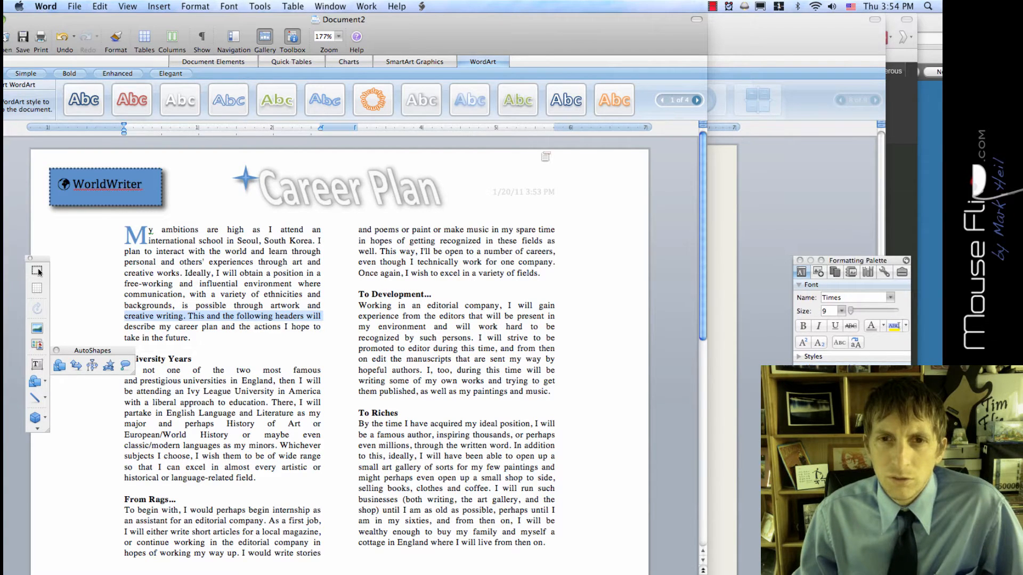
Step: Browse the SmartArt Graphics gallery and insert a Radial List graphic into the opening paragraph
{"action": "left_click", "coordinate": [173, 7]}
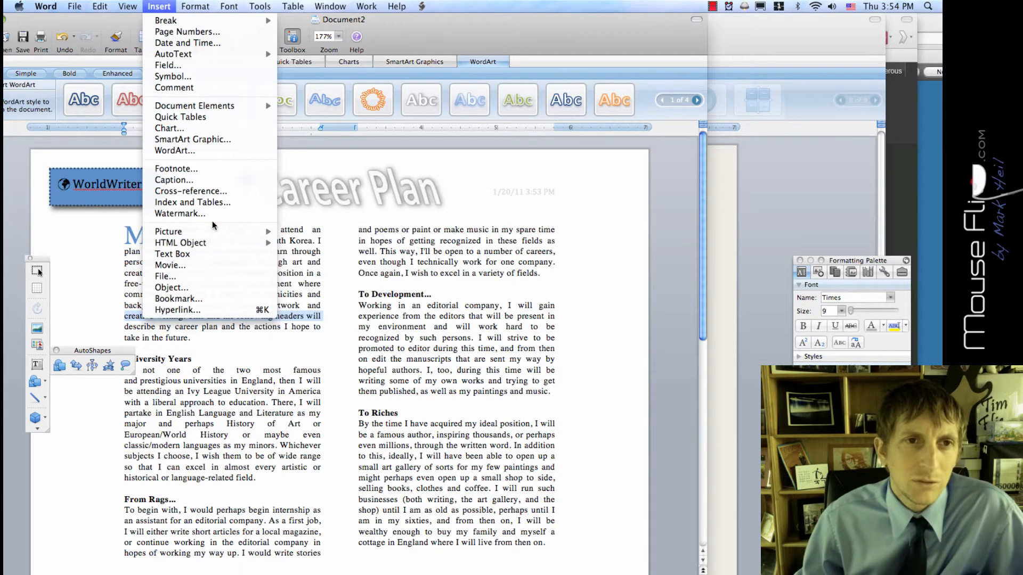
{"action": "left_click", "coordinate": [229, 139]}
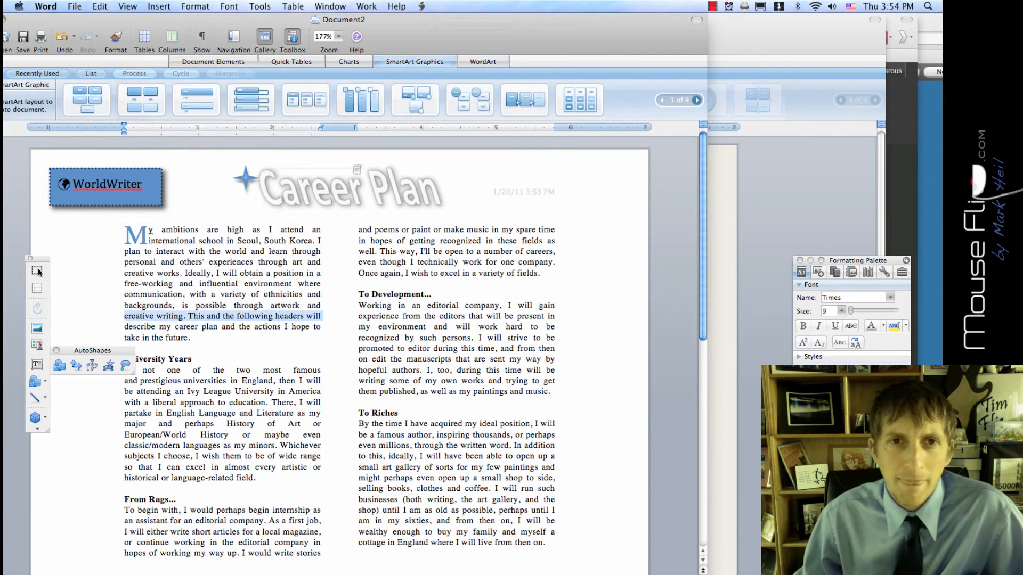
{"action": "left_click", "coordinate": [698, 101]}
{"action": "left_click", "coordinate": [697, 101]}
{"action": "left_click", "coordinate": [697, 101]}
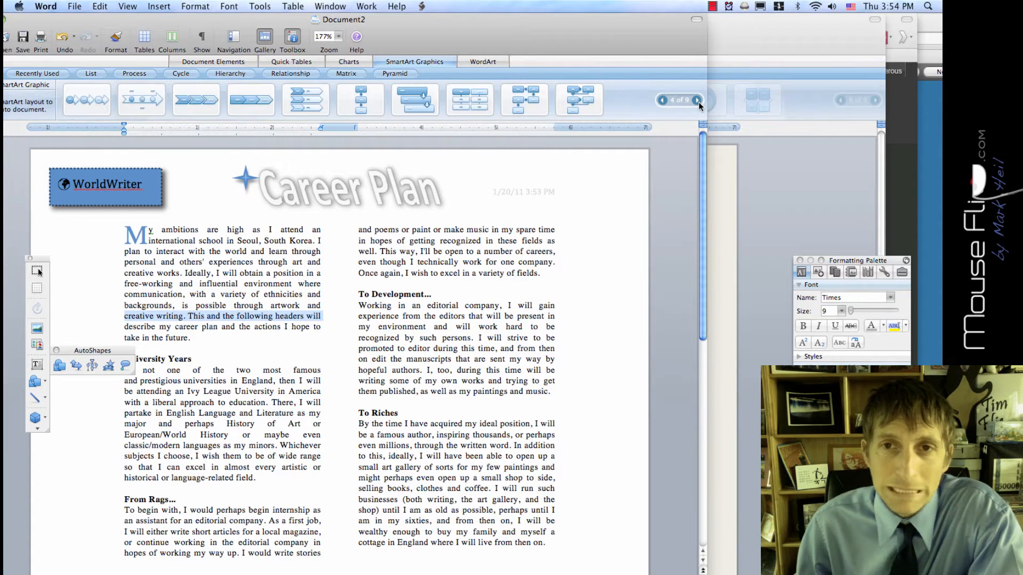
{"action": "left_click", "coordinate": [698, 101]}
{"action": "left_click", "coordinate": [698, 101]}
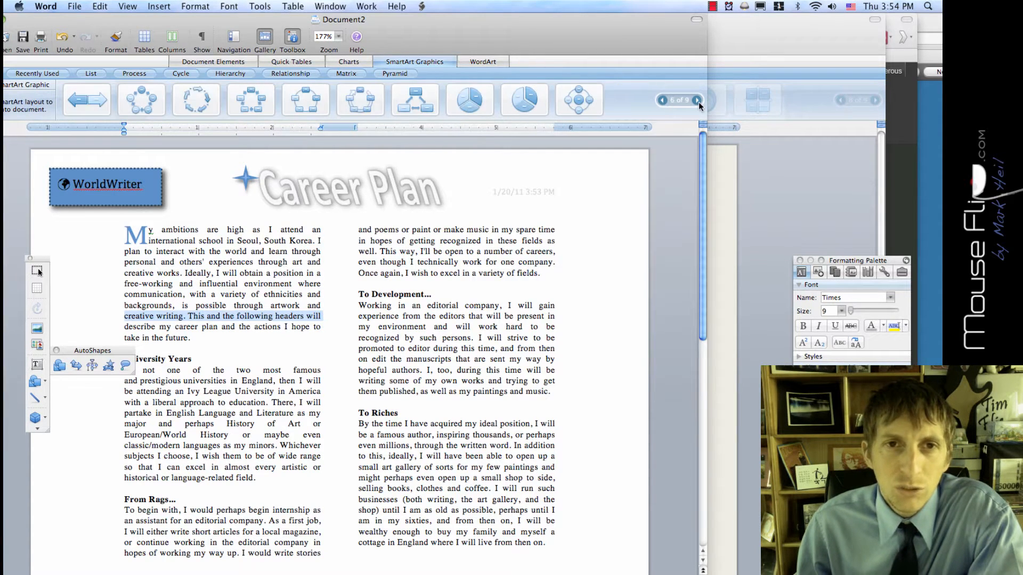
{"action": "left_click", "coordinate": [662, 100]}
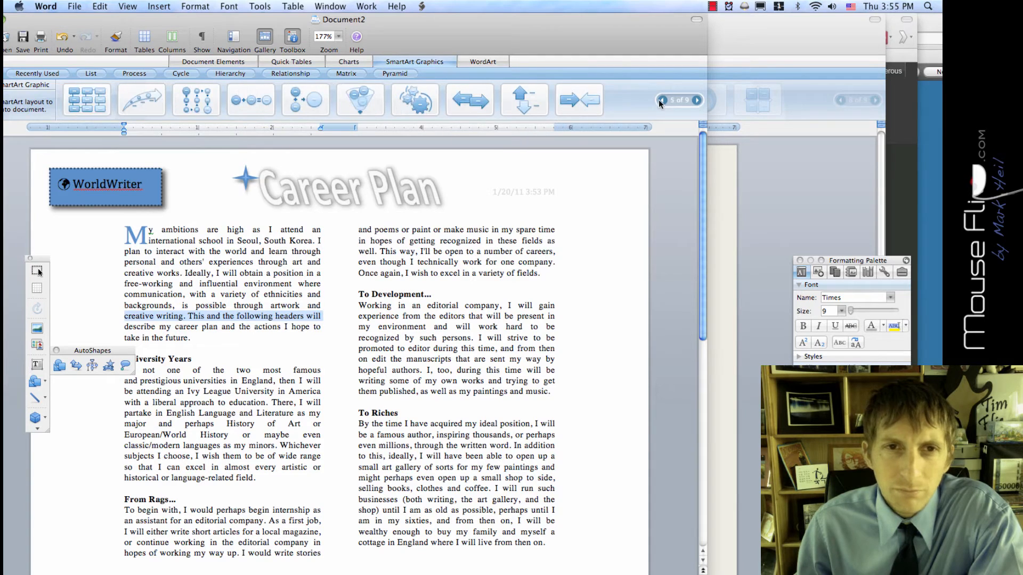
{"action": "left_click", "coordinate": [695, 103]}
{"action": "left_click", "coordinate": [696, 102]}
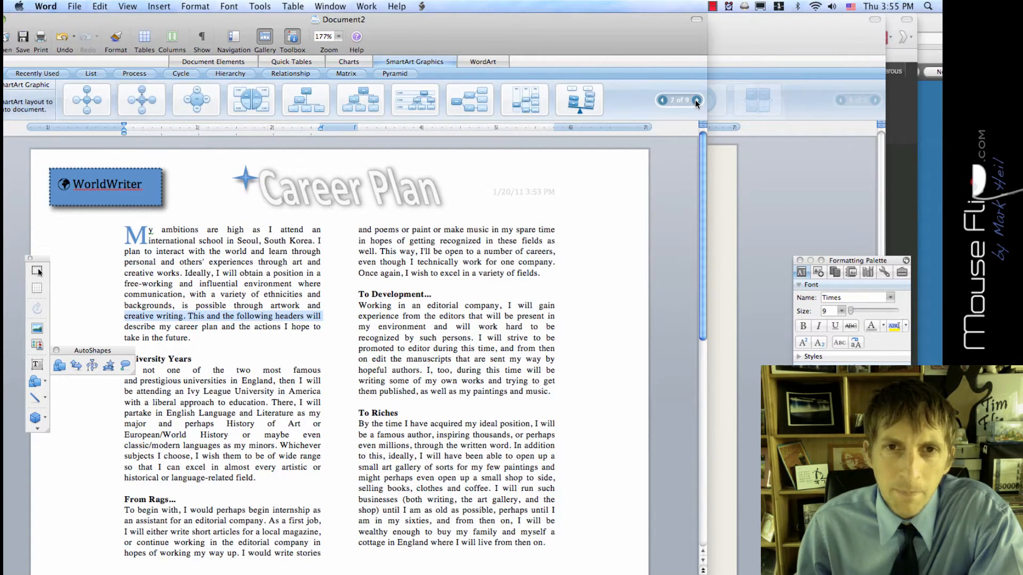
{"action": "left_click", "coordinate": [696, 102]}
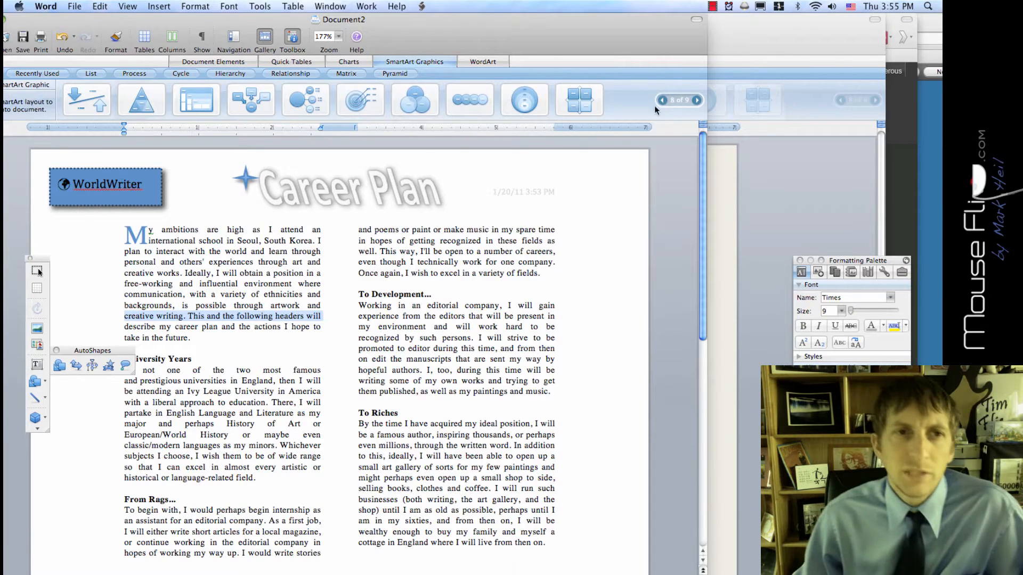
{"action": "left_click", "coordinate": [305, 103]}
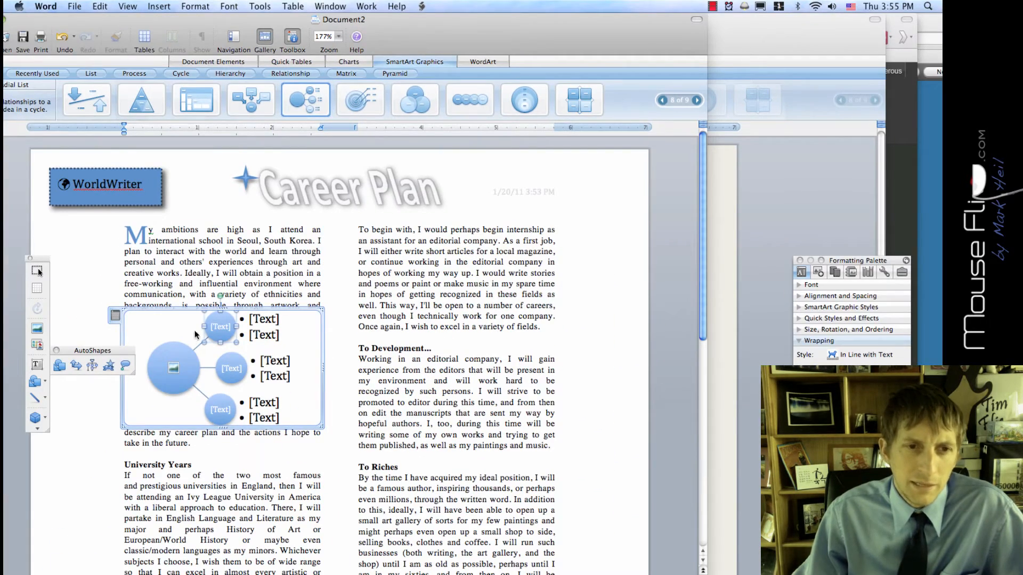
{"action": "left_click", "coordinate": [222, 328]}
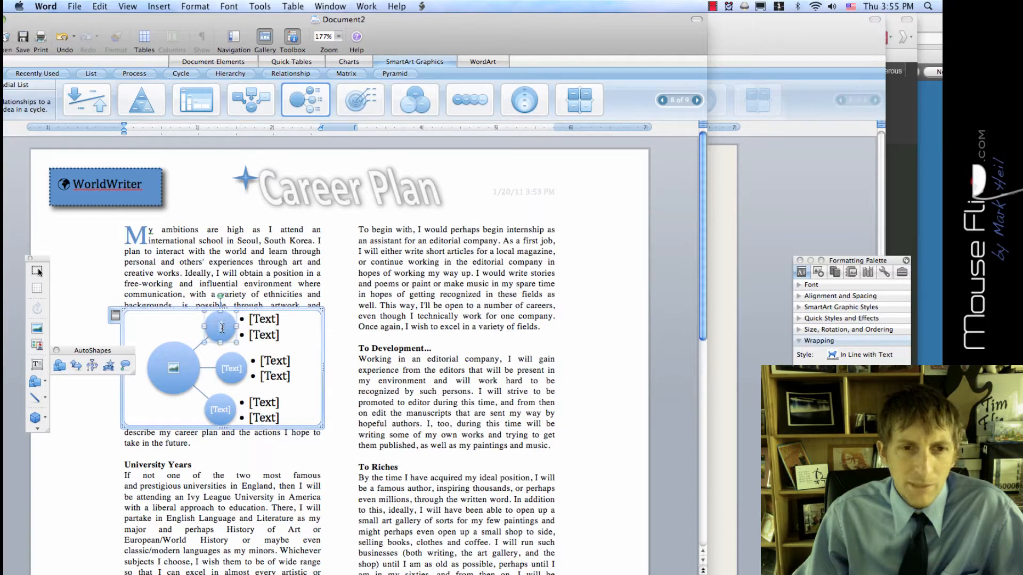
{"action": "mouse_move", "coordinate": [217, 310]}
{"action": "left_mouse_down"}
{"action": "mouse_move", "coordinate": [217, 322]}
{"action": "mouse_move", "coordinate": [218, 310]}
{"action": "left_mouse_up"}
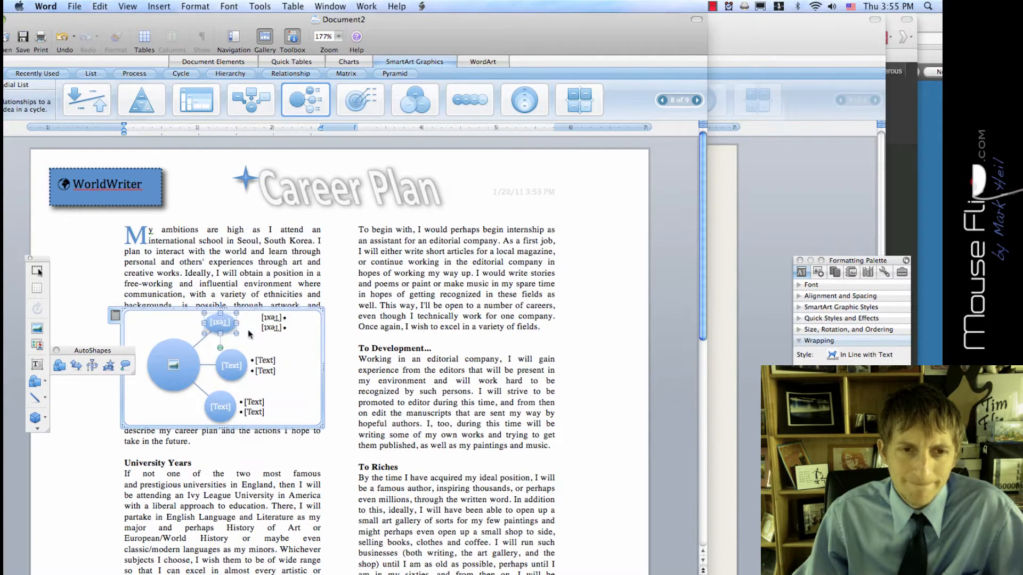
{"action": "key", "text": "super+z"}
Step: Label the uppermost small circle of the Radial List graphic "Univ Years"
{"action": "left_click", "coordinate": [221, 327]}
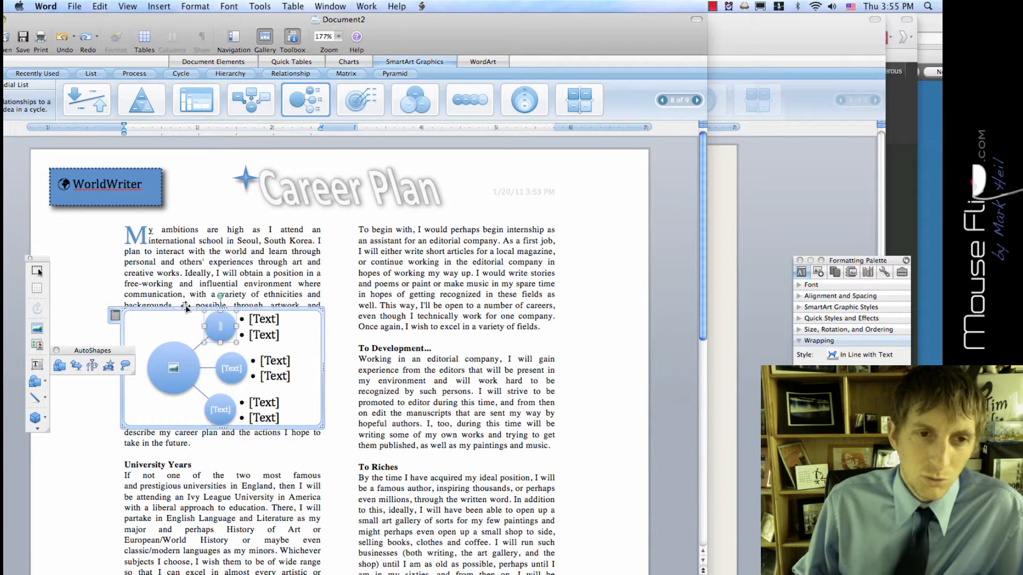
{"action": "scroll", "coordinate": [185, 305], "scroll_direction": "down", "scroll_amount": 3}
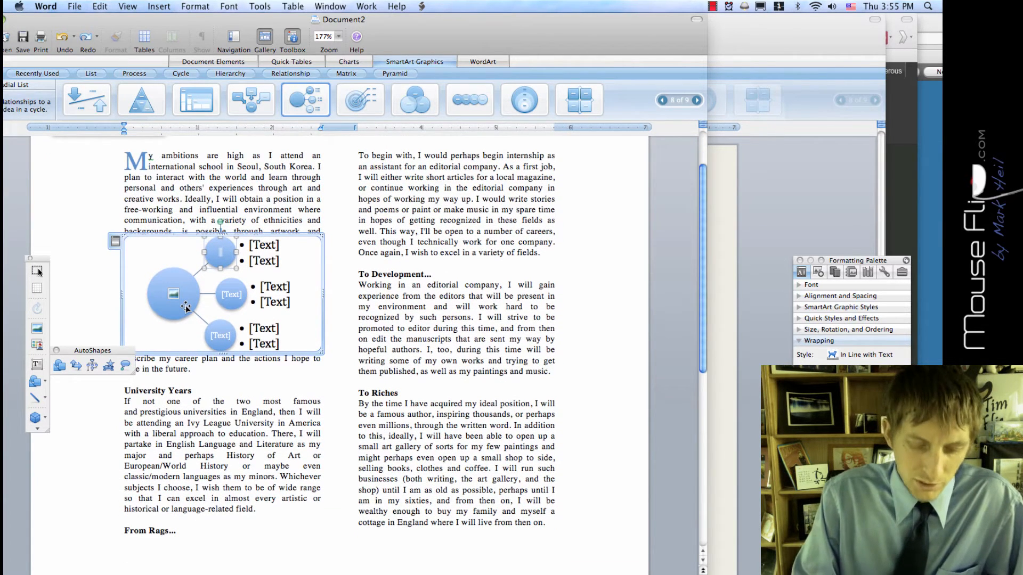
{"action": "type", "text": "Univ"}
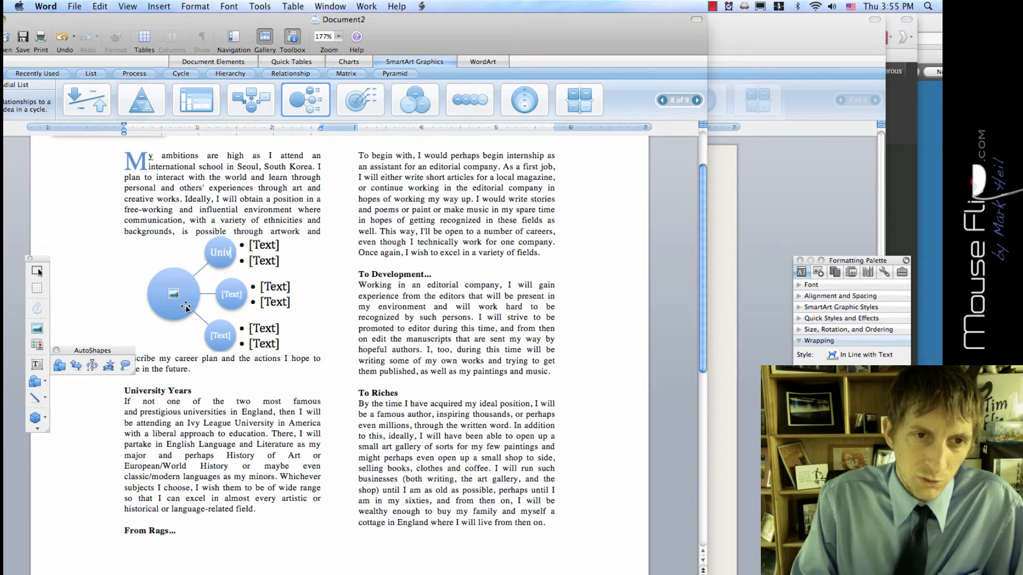
{"action": "type", "text": "ear"}
{"action": "type", "text": "s"}
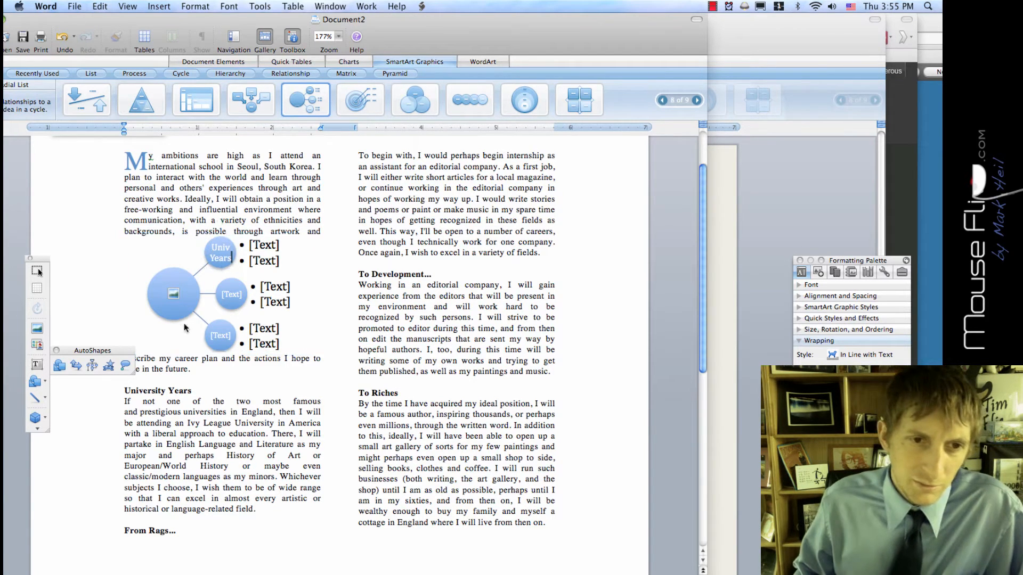
Step: Label the middle small circle "From Rags" and the lowest one "To Development"
{"action": "left_click", "coordinate": [232, 293]}
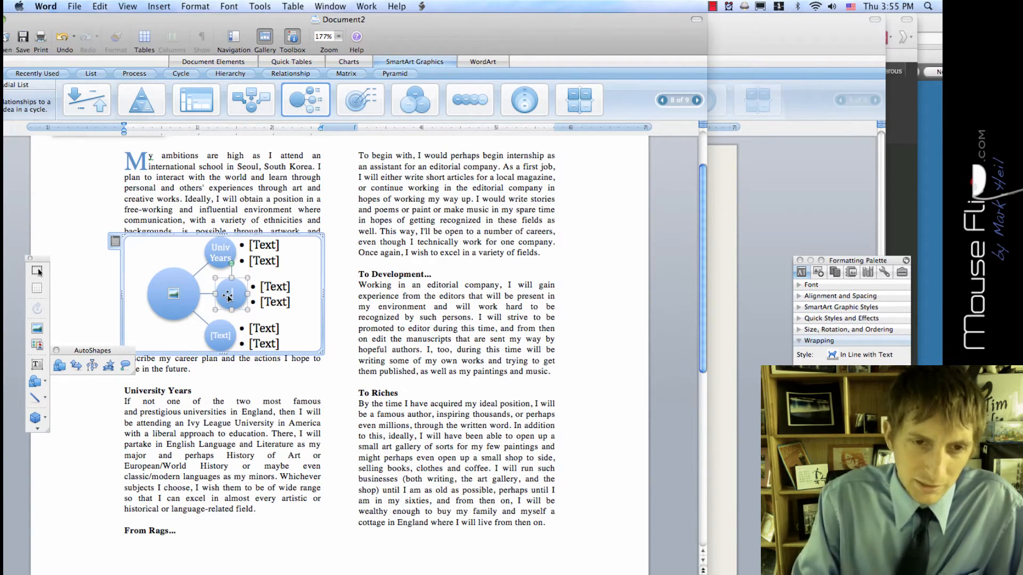
{"action": "type", "text": "Fr"}
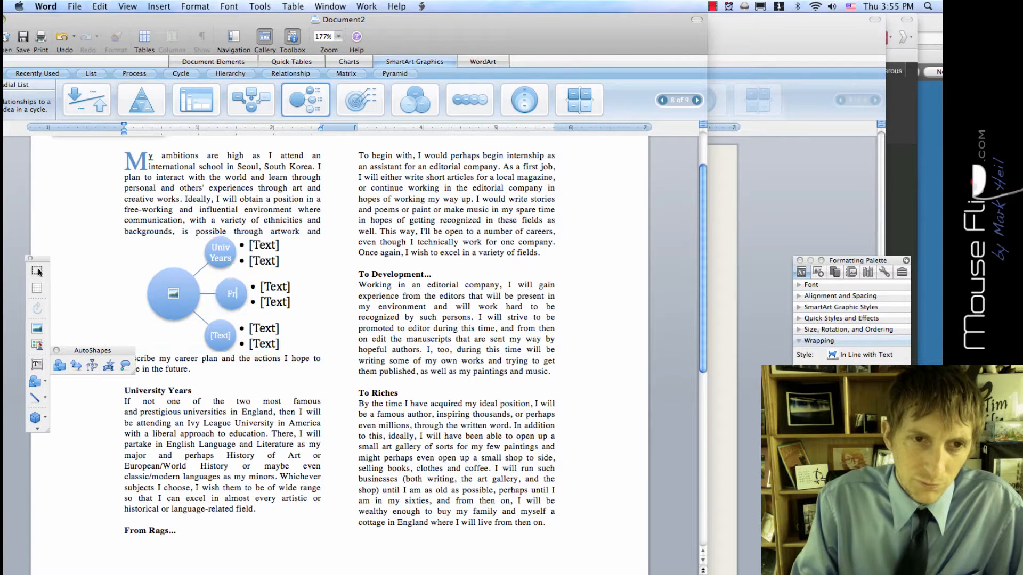
{"action": "type", "text": "om Rags"}
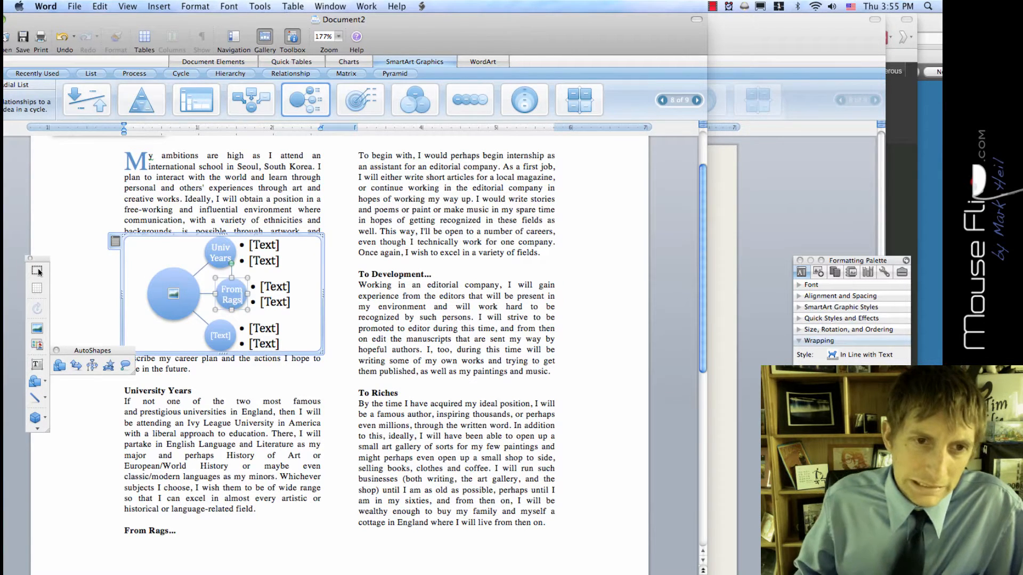
{"action": "key", "text": "Escape"}
{"action": "left_click", "coordinate": [221, 336]}
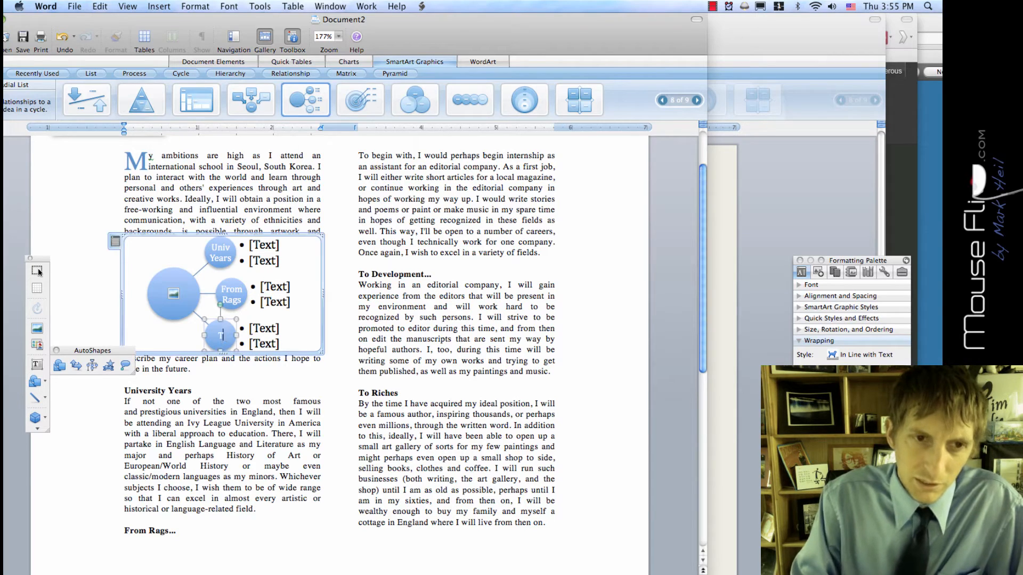
{"action": "type", "text": "To Development"}
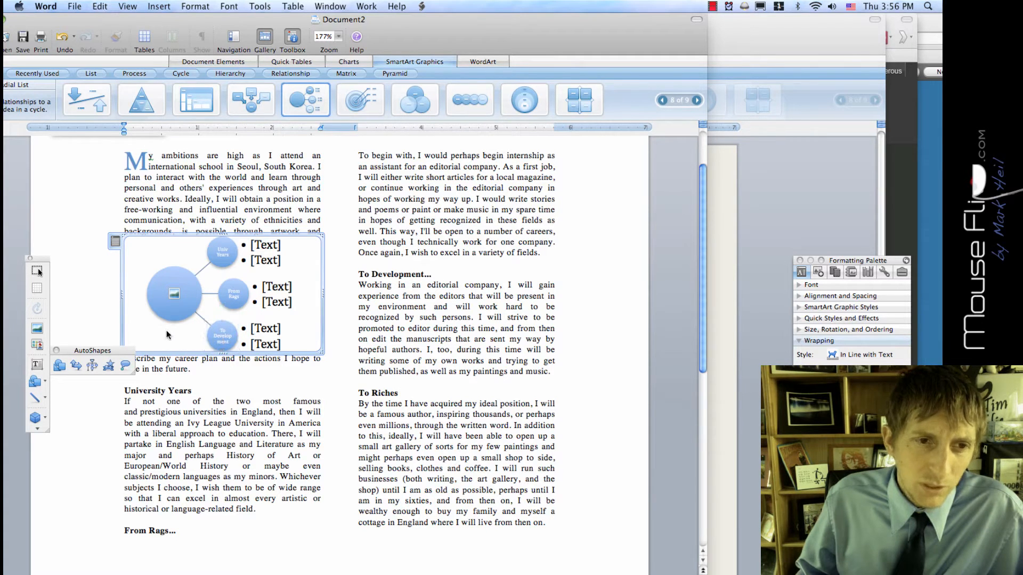
{"action": "left_click", "coordinate": [186, 294]}
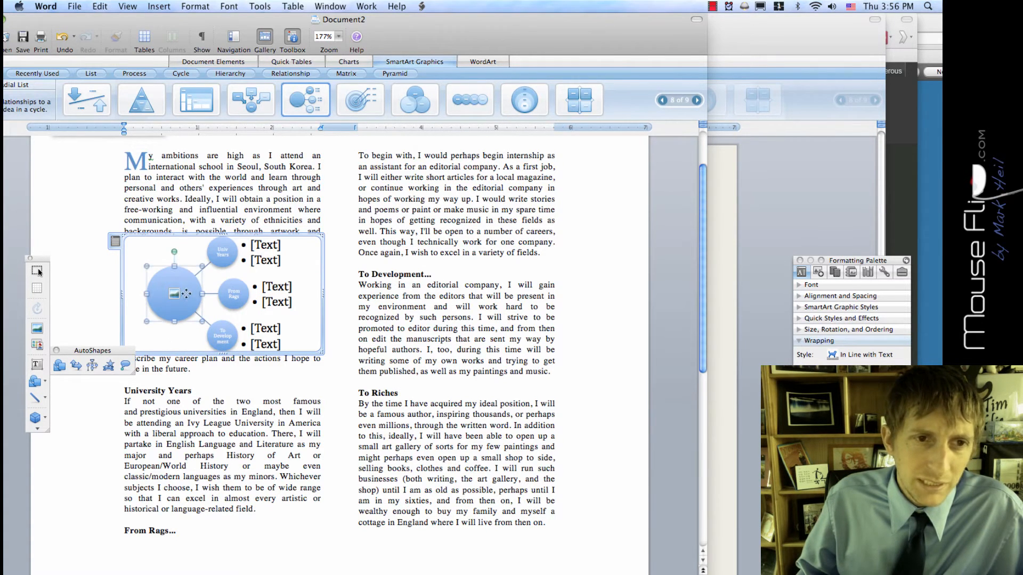
{"action": "left_click", "coordinate": [224, 345]}
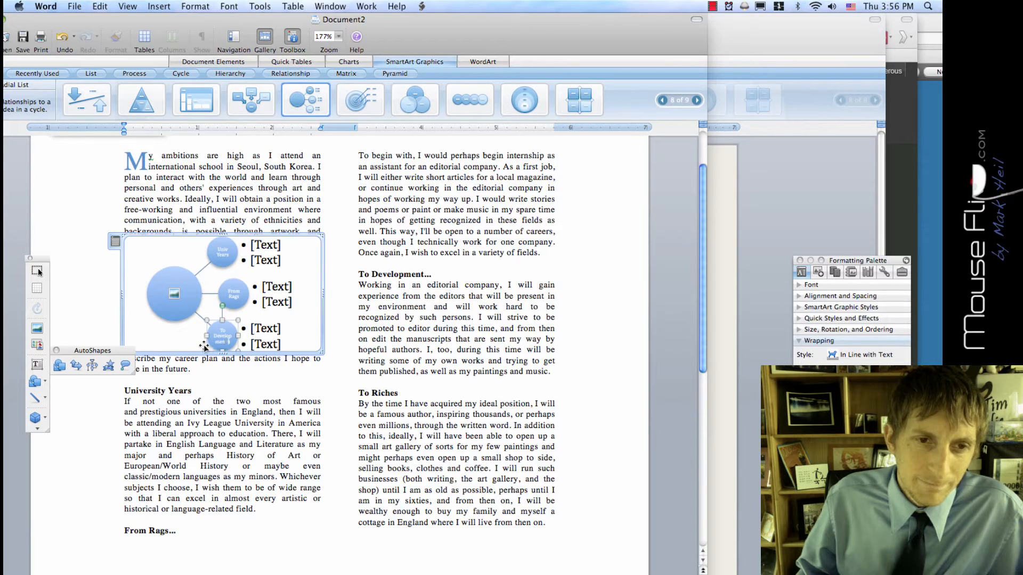
{"action": "left_click_drag", "start_coordinate": [205, 348], "coordinate": [208, 348]}
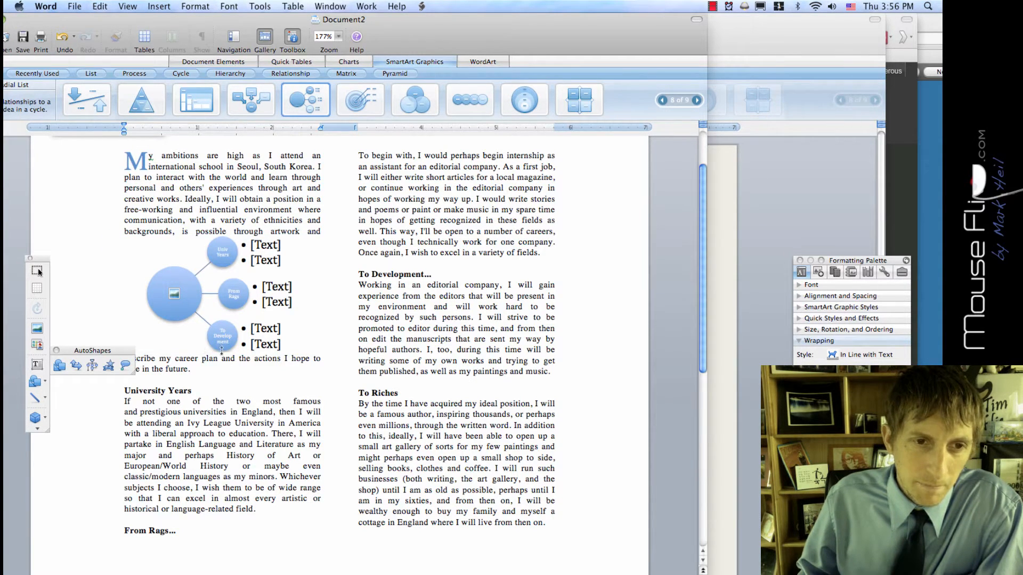
{"action": "double_click", "coordinate": [220, 348]}
{"action": "left_click", "coordinate": [336, 286]}
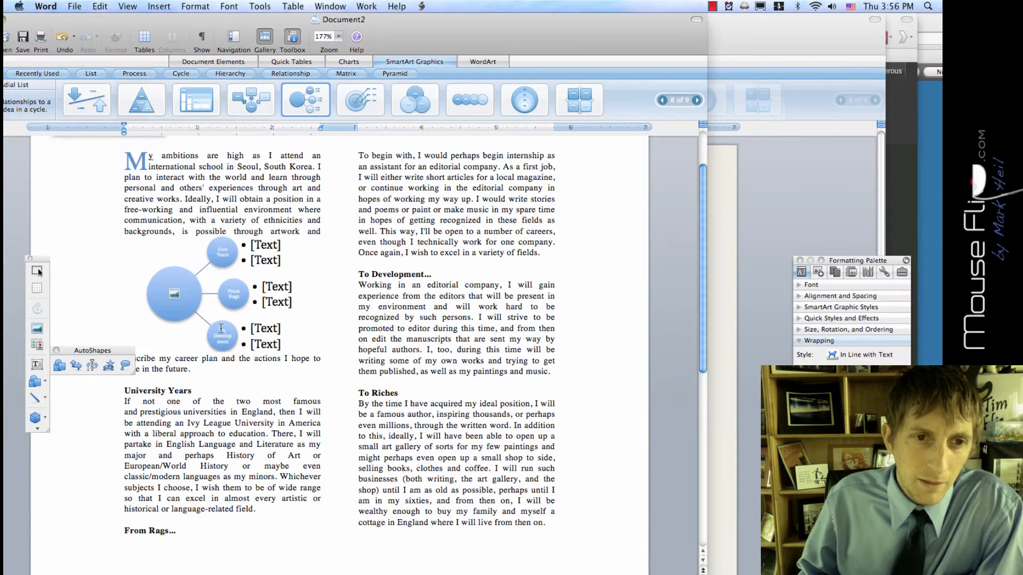
{"action": "double_click", "coordinate": [222, 335]}
{"action": "left_click", "coordinate": [323, 286]}
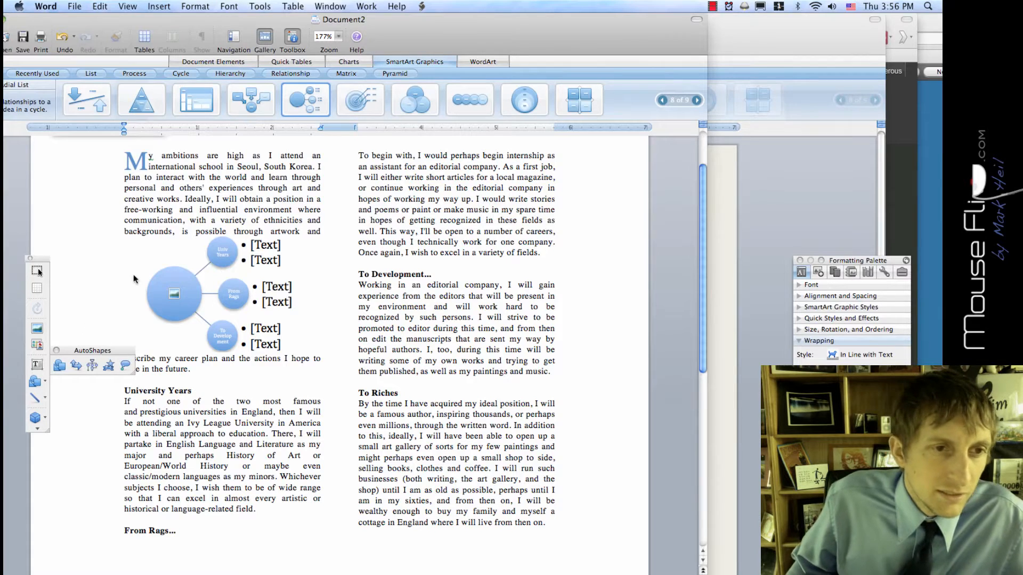
{"action": "left_click", "coordinate": [161, 276]}
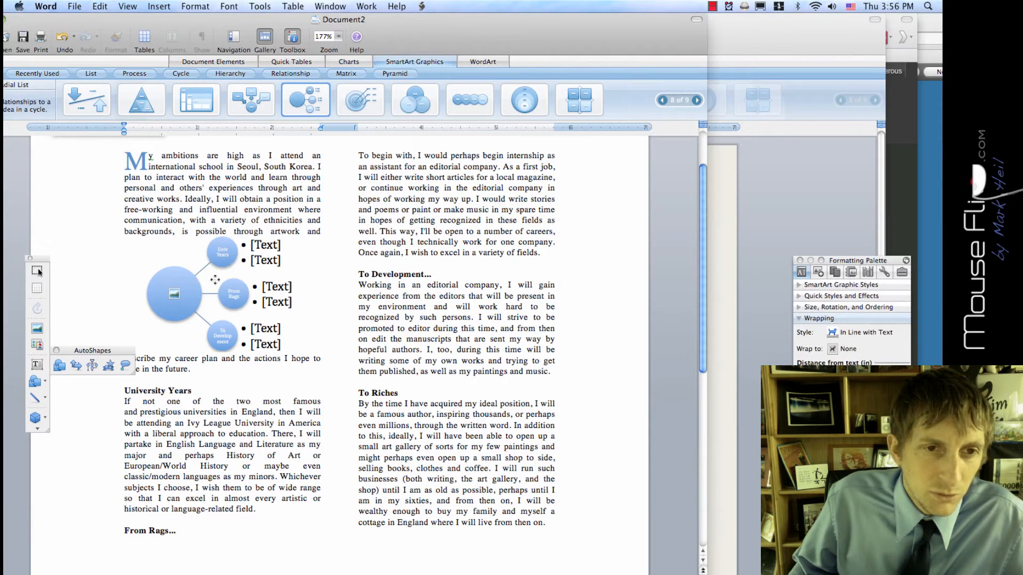
Step: Add a fourth circle labelled "To Riches" to the Radial List through its Text Pane, and close the pane
{"action": "left_click", "coordinate": [157, 282]}
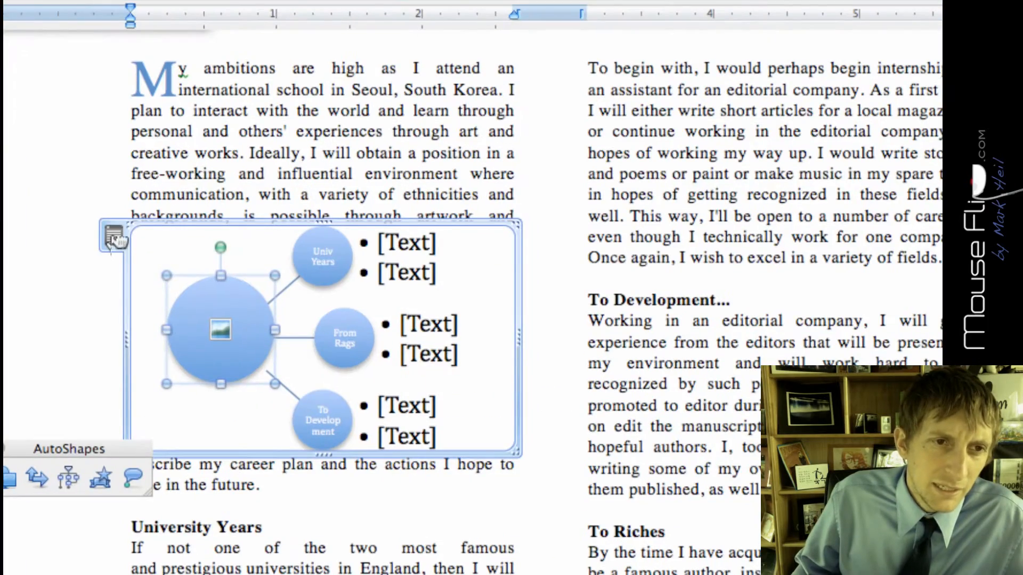
{"action": "left_click", "coordinate": [114, 237]}
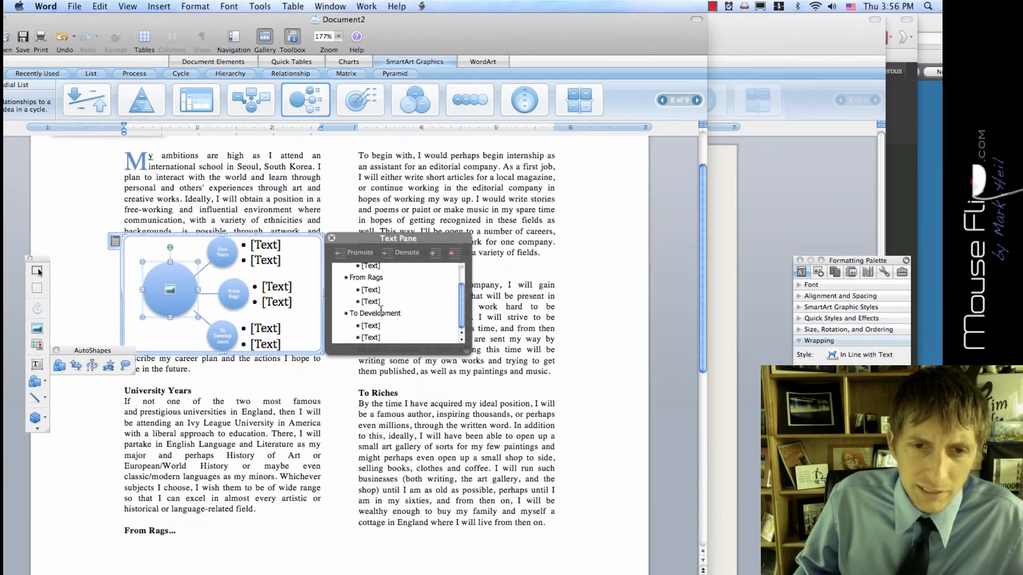
{"action": "key", "text": "Return"}
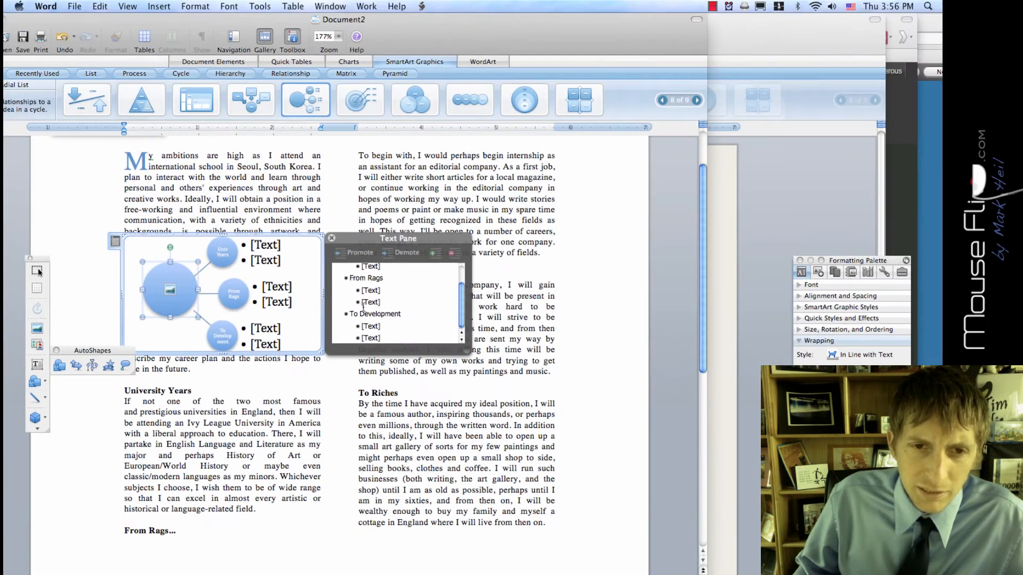
{"action": "type", "text": "To"}
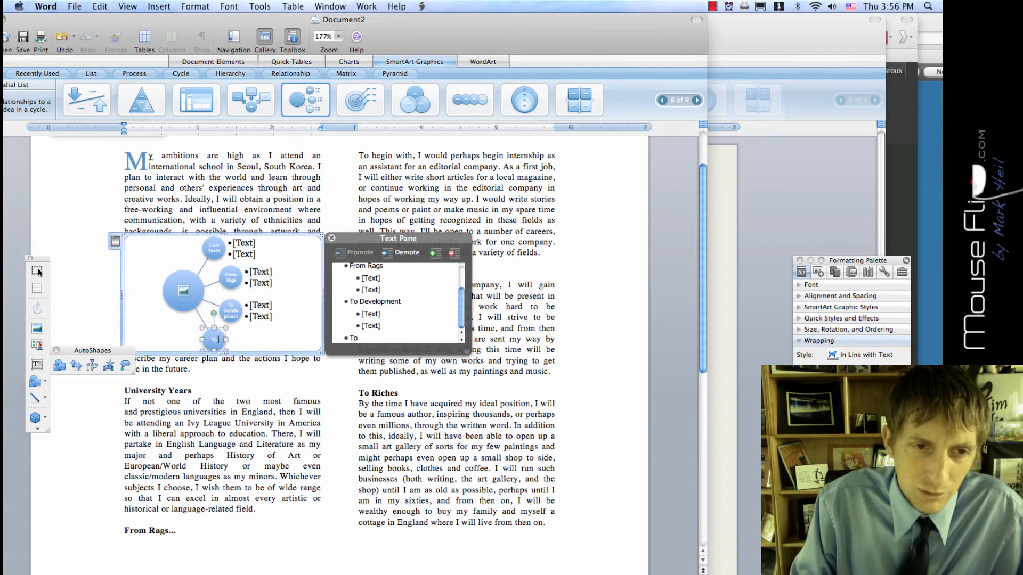
{"action": "type", "text": " Riches"}
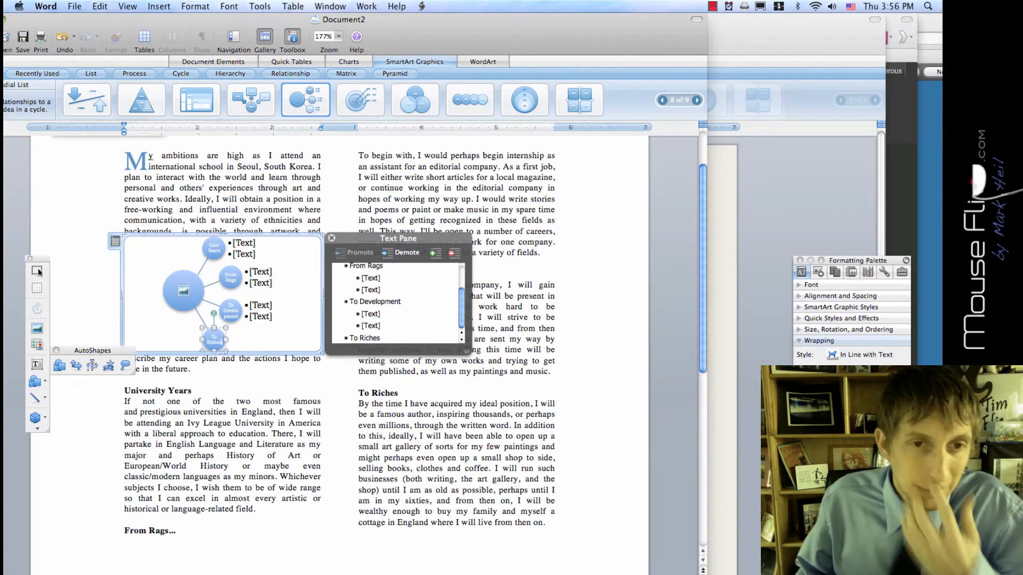
{"action": "left_click", "coordinate": [332, 239]}
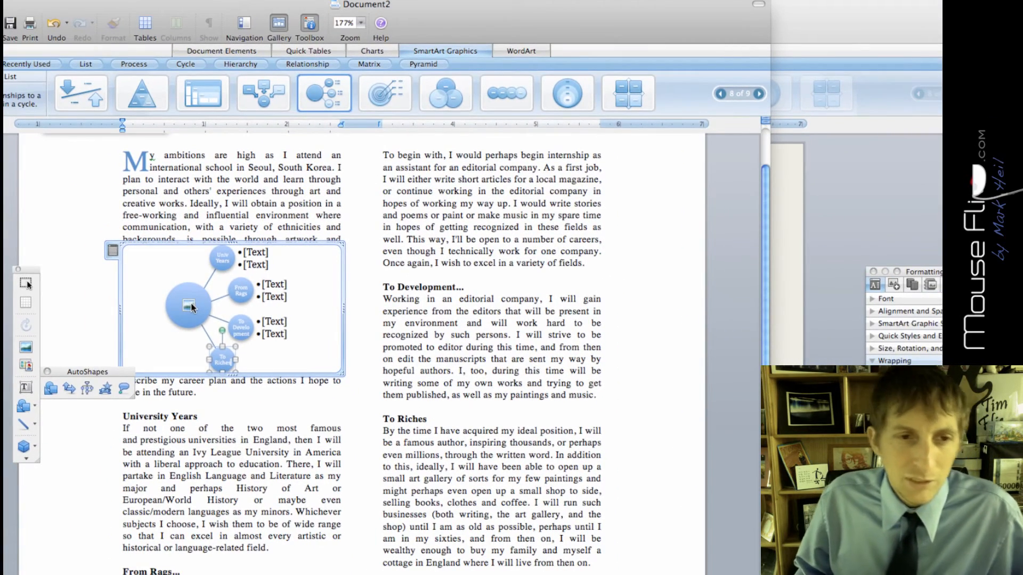
Step: Switch to Firefox and bring up the Compass Image page of the Files for Computer Applications blog
{"action": "key", "text": "super+Tab"}
{"action": "key", "text": "super+Tab"}
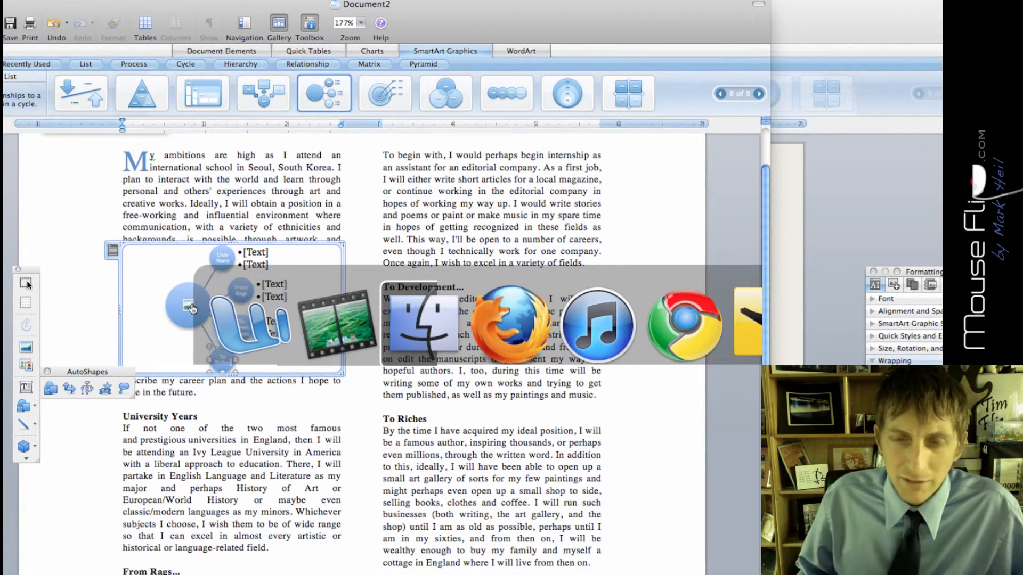
{"action": "key", "text": "super+Tab"}
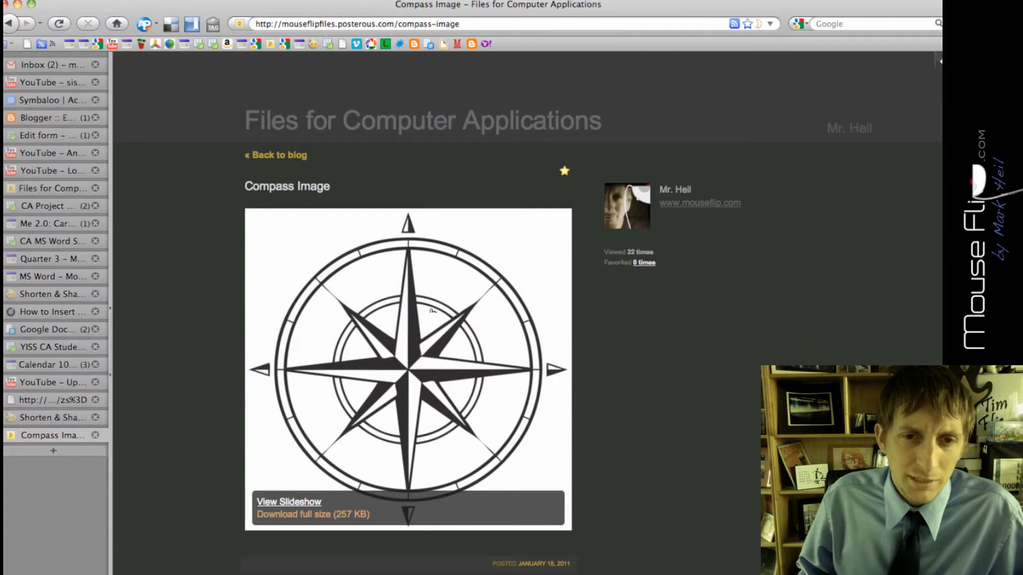
{"action": "key", "text": "ctrl+shift+Tab"}
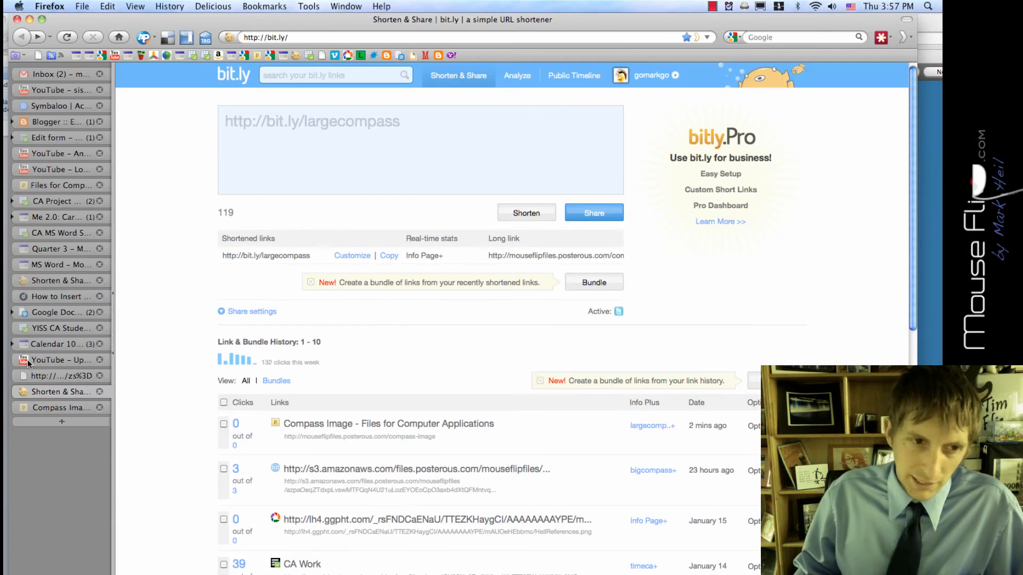
{"action": "left_click", "coordinate": [45, 410]}
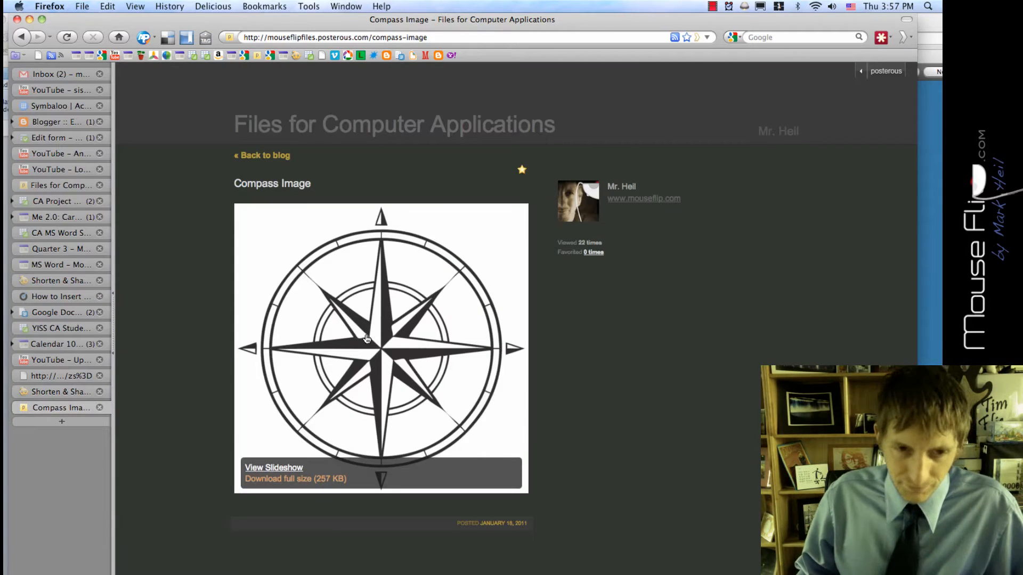
Step: Preview the compass picture, open its full-size version, and look at the options for saving the image
{"action": "left_click", "coordinate": [353, 305]}
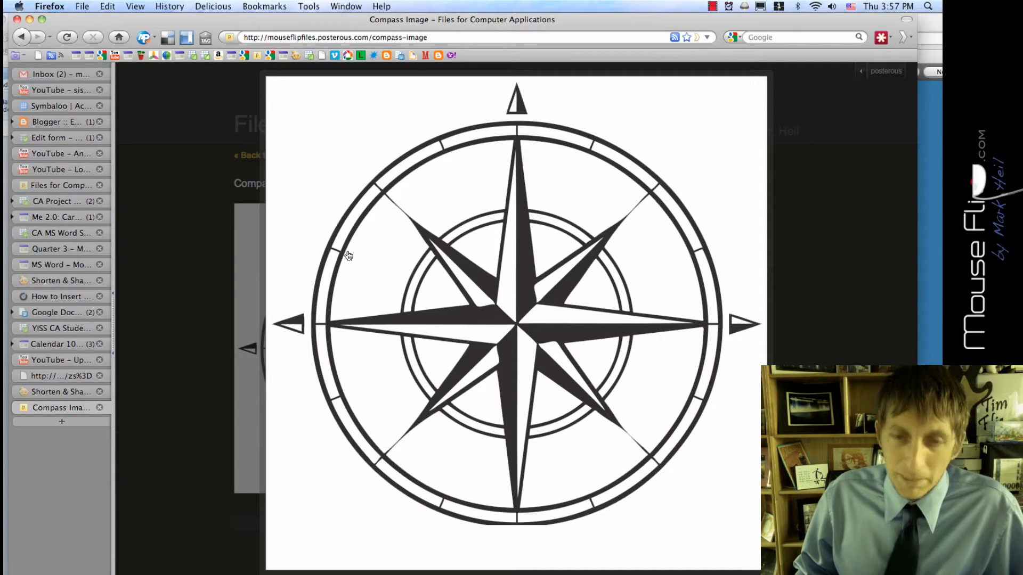
{"action": "left_click", "coordinate": [348, 256]}
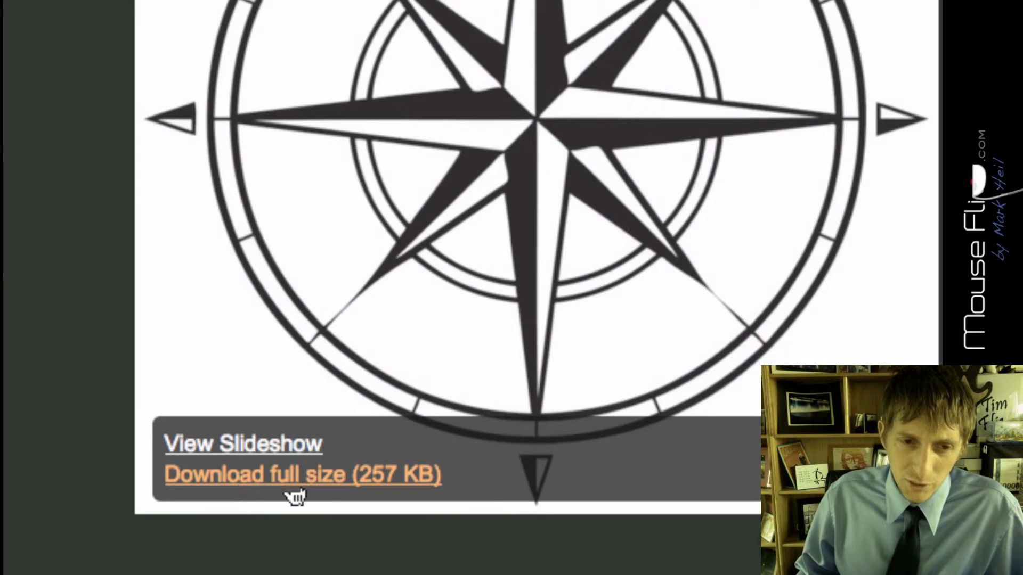
{"action": "left_click", "coordinate": [292, 479]}
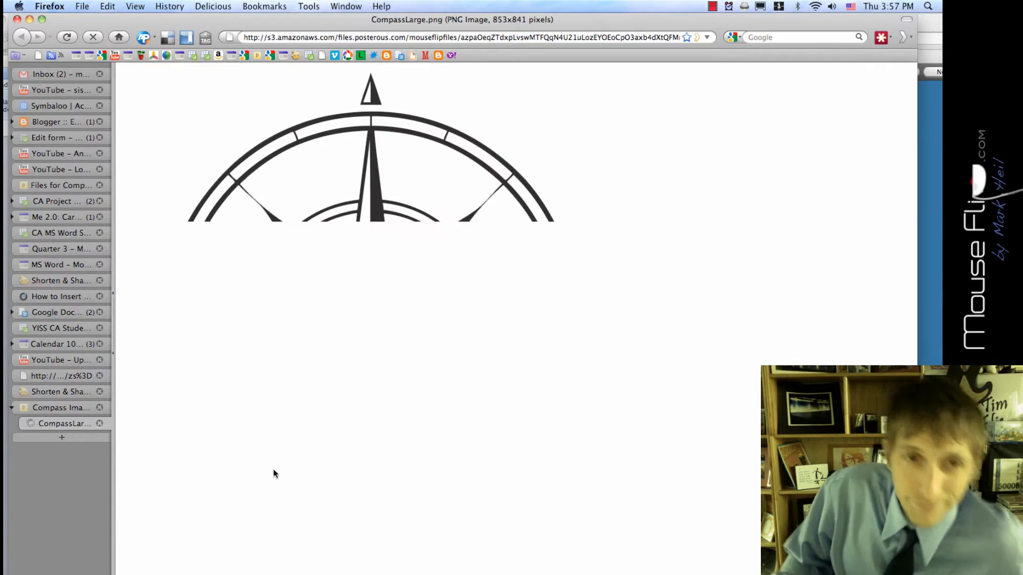
{"action": "right_click", "coordinate": [307, 295]}
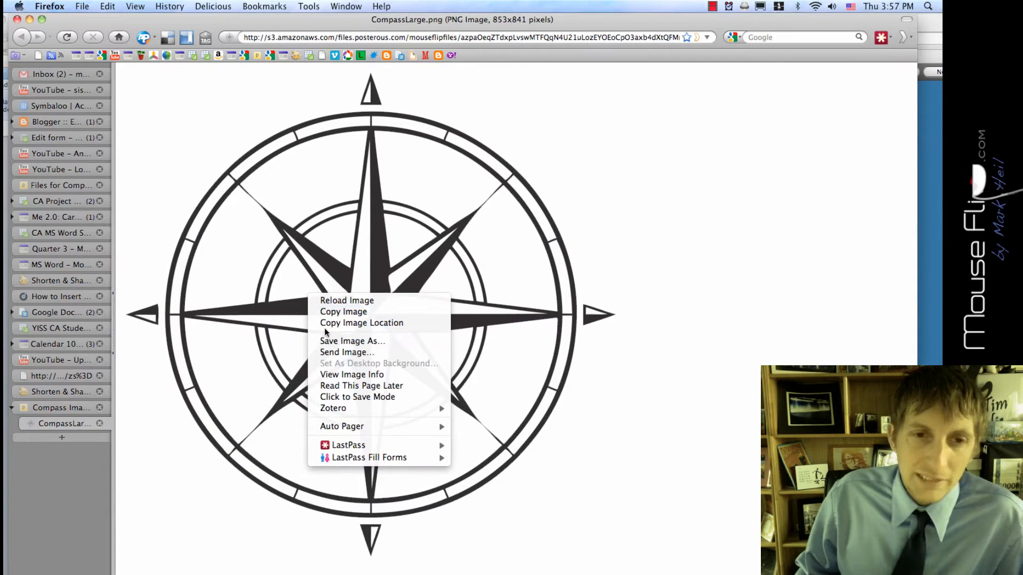
{"action": "left_click", "coordinate": [280, 276]}
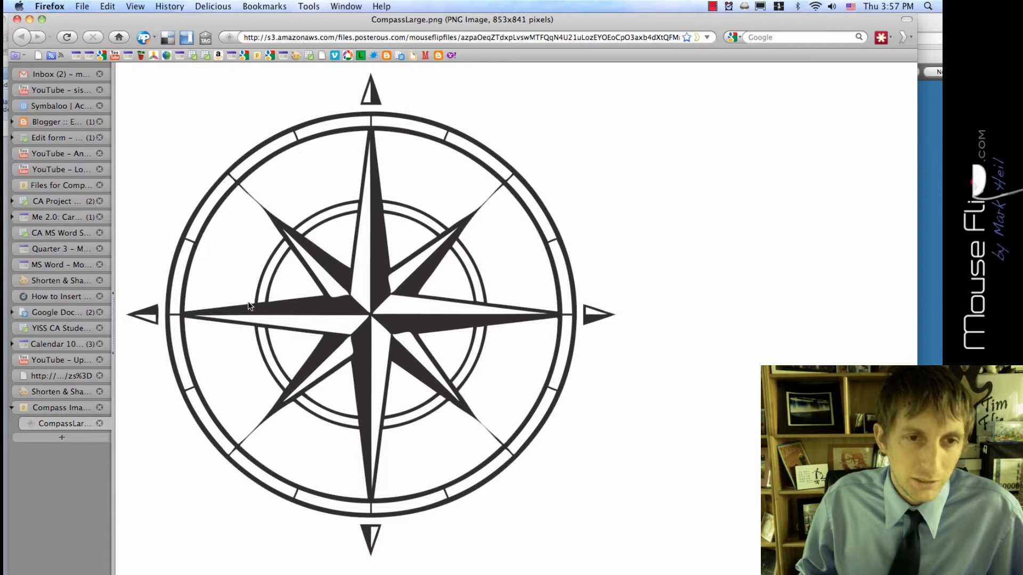
Step: Switch back to Word and insert CompassLarge-2.png from the Desktop into the large central circle of the Radial List
{"action": "key", "text": "super+Tab"}
{"action": "key", "text": "super+Tab"}
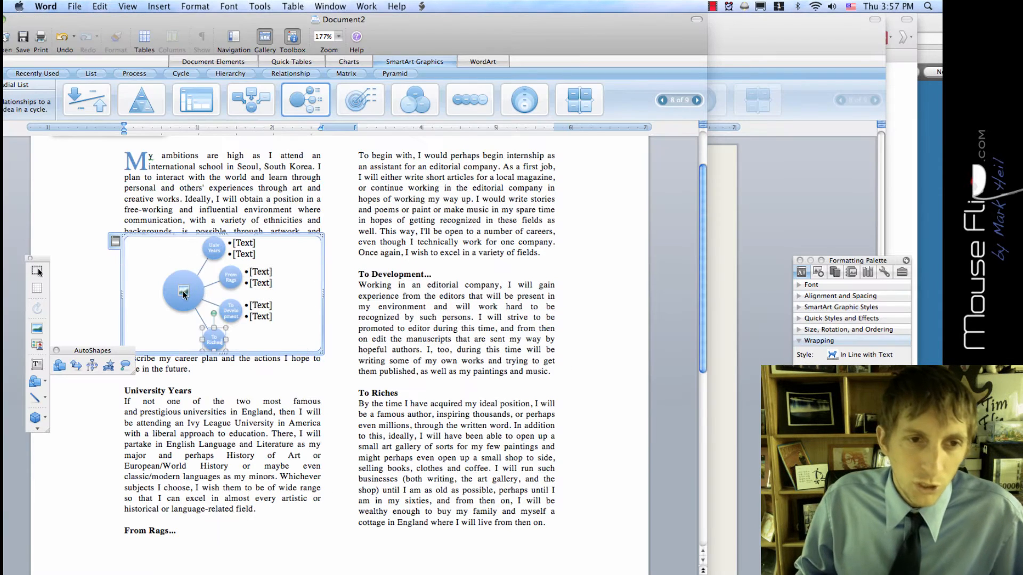
{"action": "left_click", "coordinate": [183, 293]}
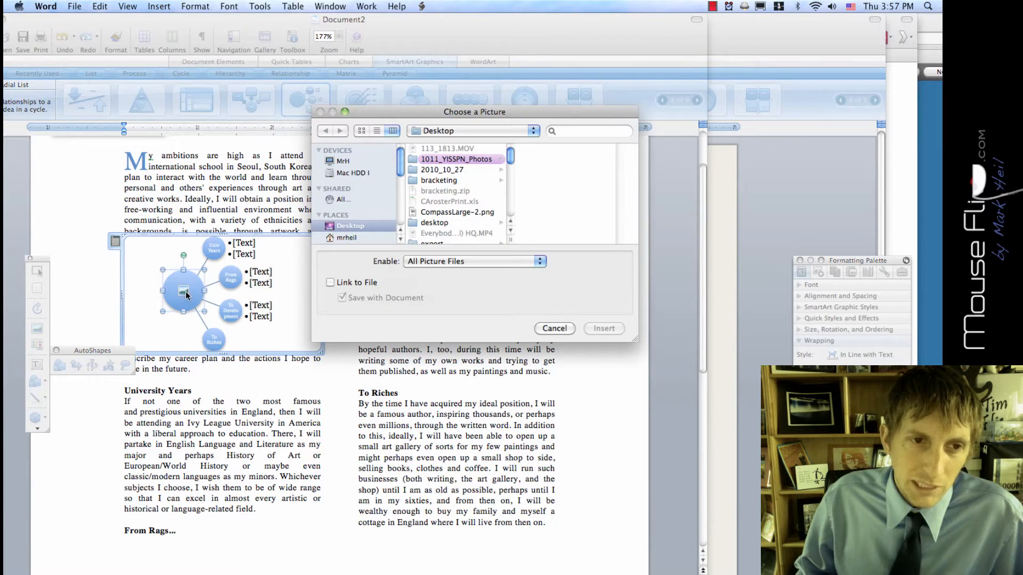
{"action": "left_click", "coordinate": [461, 213]}
{"action": "key", "text": "Return"}
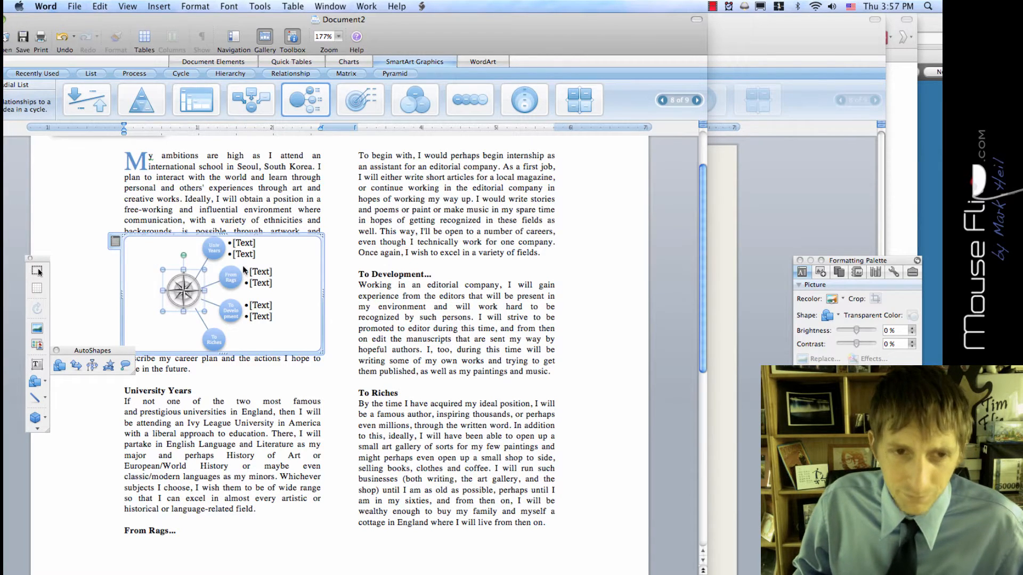
Step: Delete the placeholder [Text] bullets beside the Univ Years, From Rags and To Development circles of the Radial List
{"action": "left_click", "coordinate": [256, 258]}
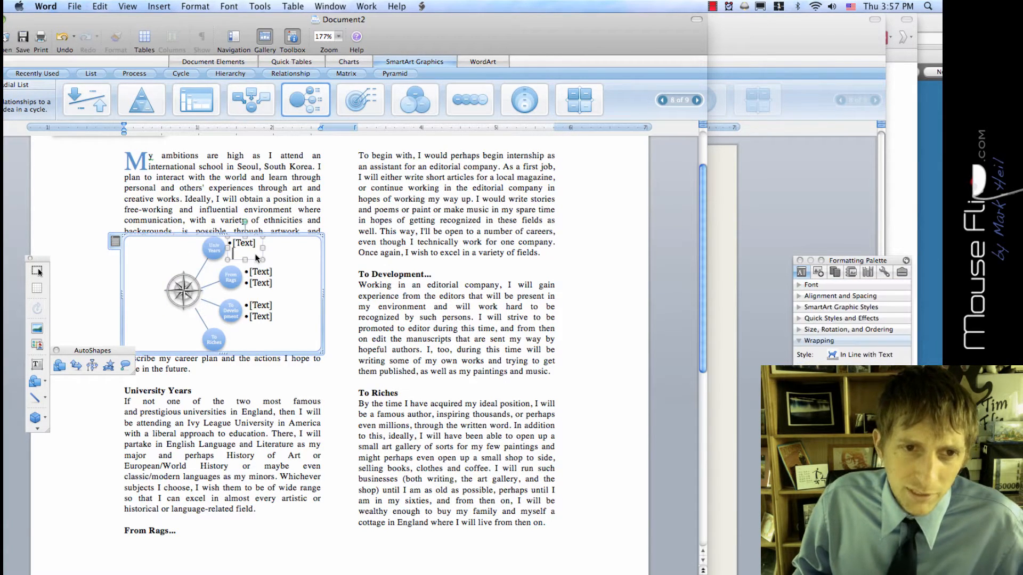
{"action": "left_click", "coordinate": [255, 259]}
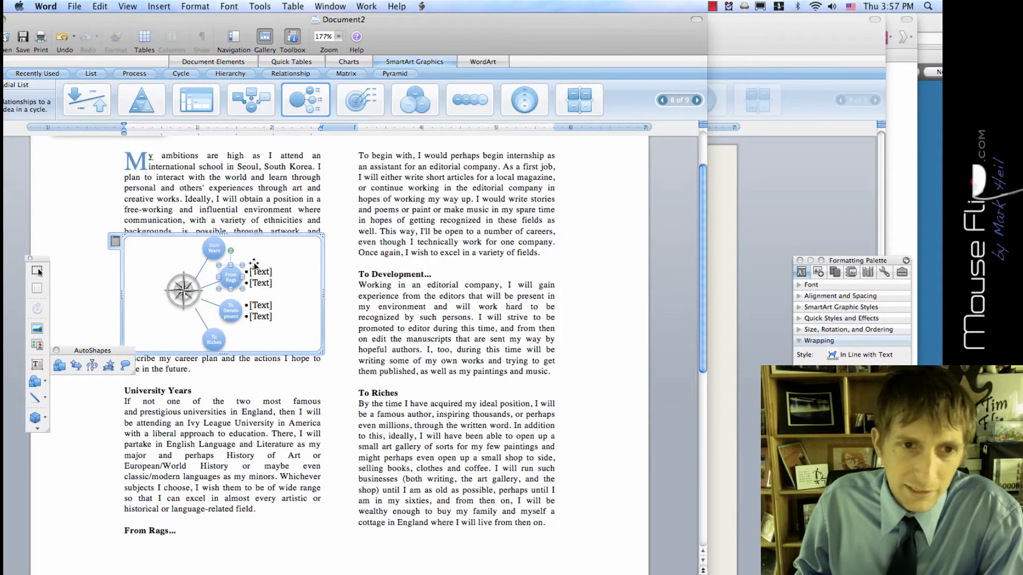
{"action": "left_click", "coordinate": [261, 273]}
{"action": "left_click", "coordinate": [261, 289]}
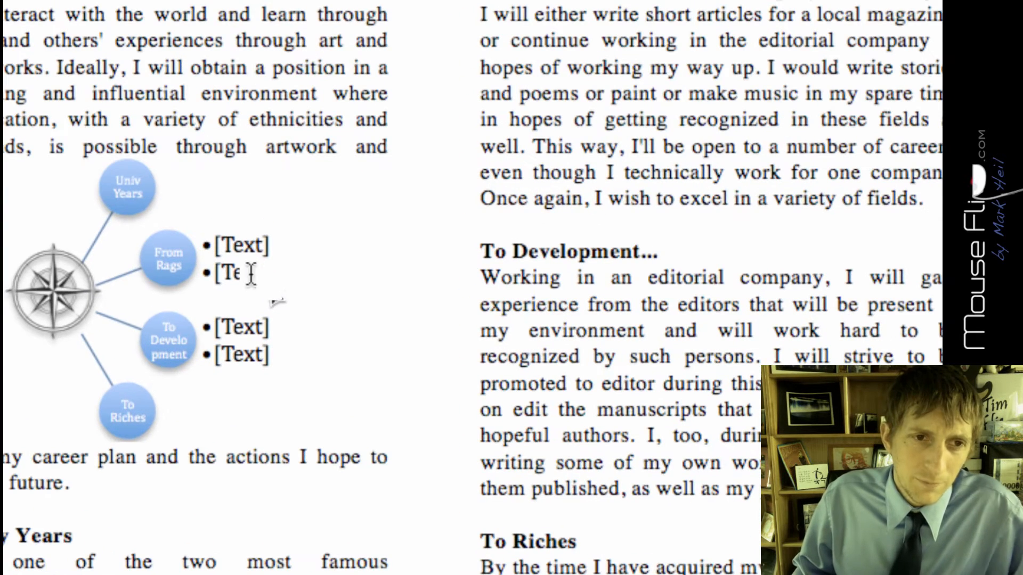
{"action": "left_click", "coordinate": [264, 283]}
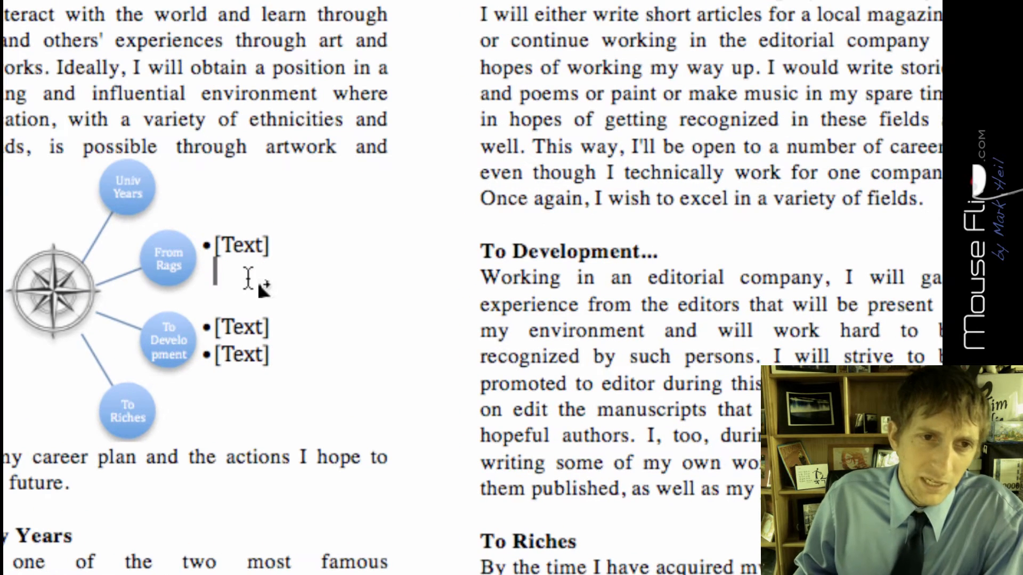
{"action": "left_click", "coordinate": [268, 289]}
{"action": "left_click", "coordinate": [250, 290]}
{"action": "left_click", "coordinate": [242, 327]}
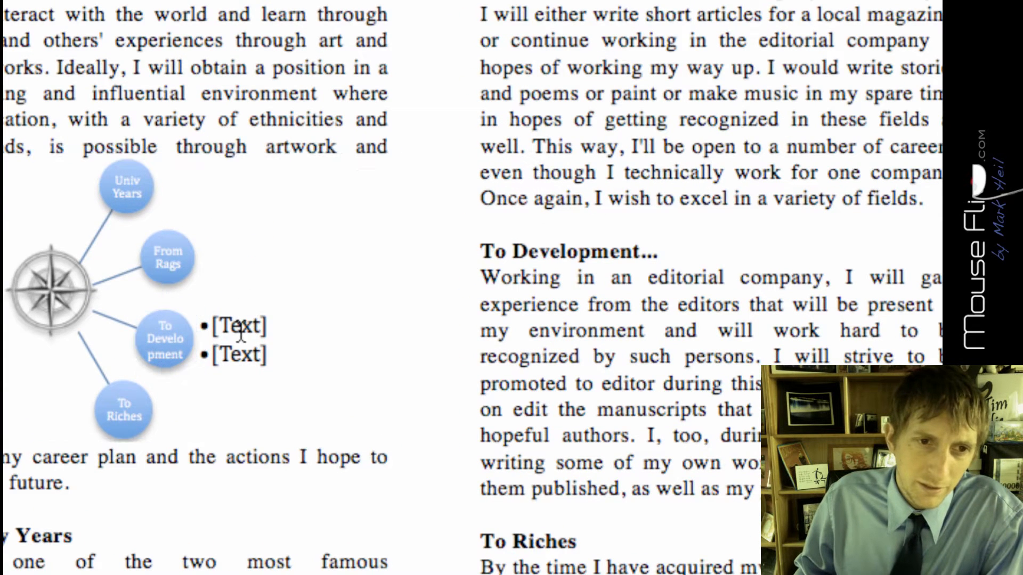
{"action": "left_click", "coordinate": [243, 361]}
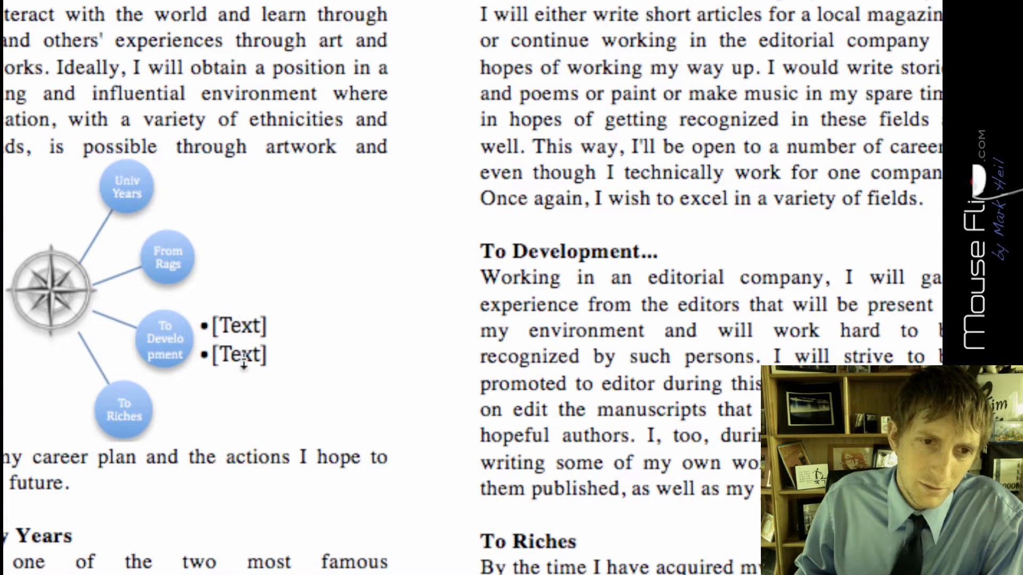
{"action": "left_click", "coordinate": [247, 376]}
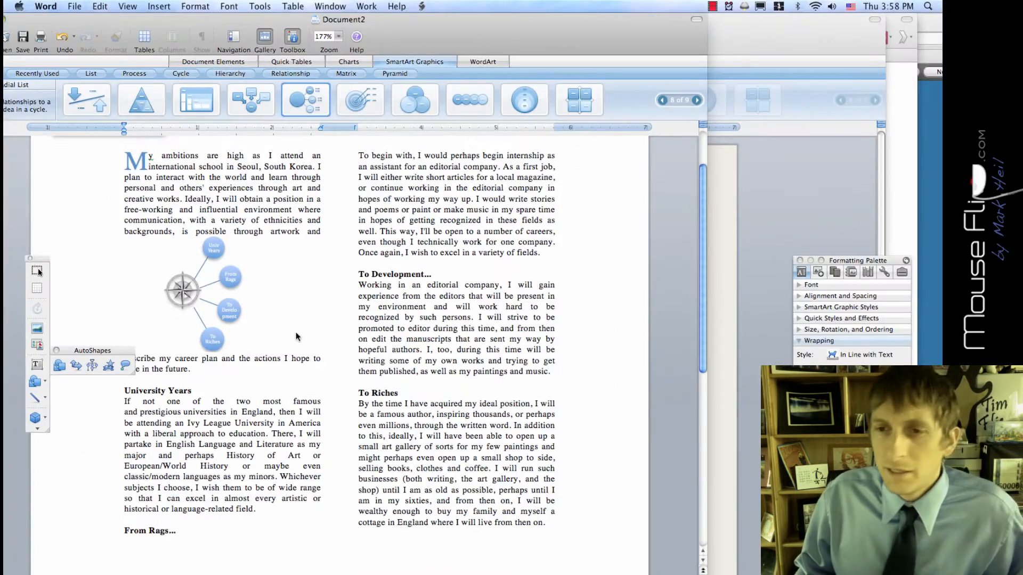
Step: Set the compass SmartArt's text wrapping style to In Front of Text
{"action": "left_click_drag", "start_coordinate": [866, 263], "coordinate": [318, 176]}
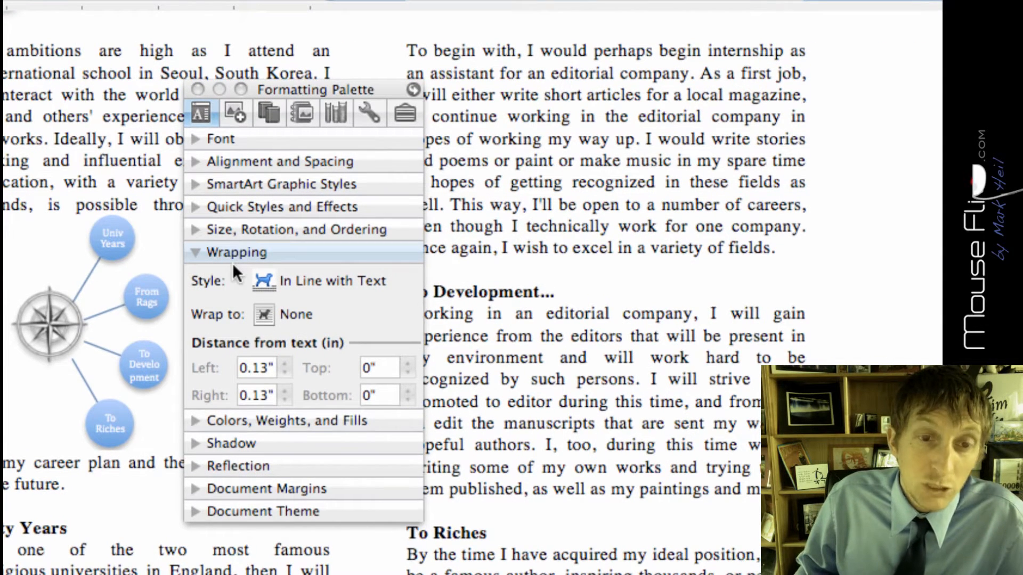
{"action": "left_click", "coordinate": [296, 280]}
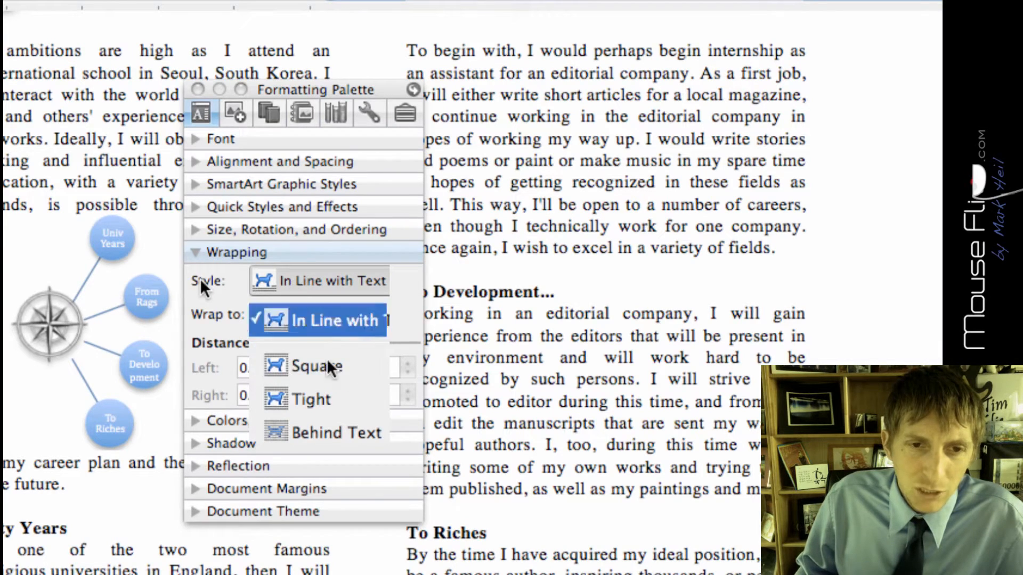
{"action": "left_click", "coordinate": [341, 423]}
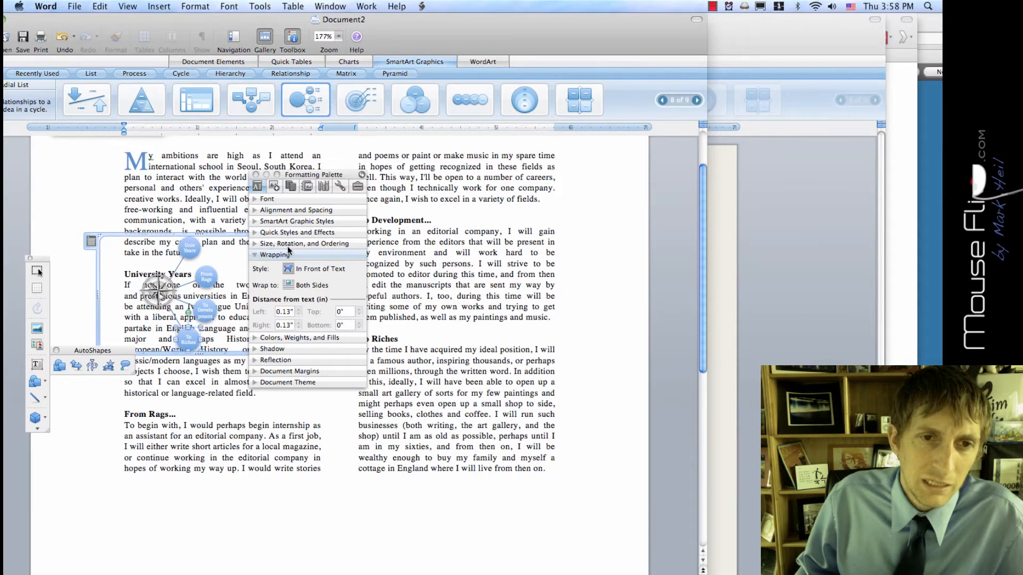
{"action": "left_click_drag", "start_coordinate": [309, 175], "coordinate": [611, 365]}
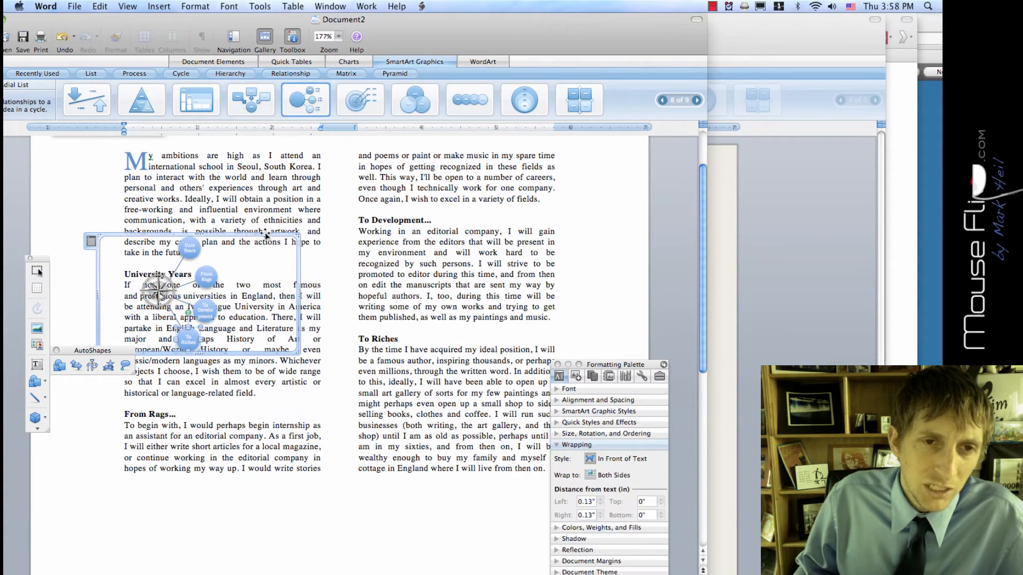
Step: Move the compass SmartArt to the page's upper-right corner beside the Career Plan title and enlarge it slightly
{"action": "left_click_drag", "start_coordinate": [266, 234], "coordinate": [484, 223]}
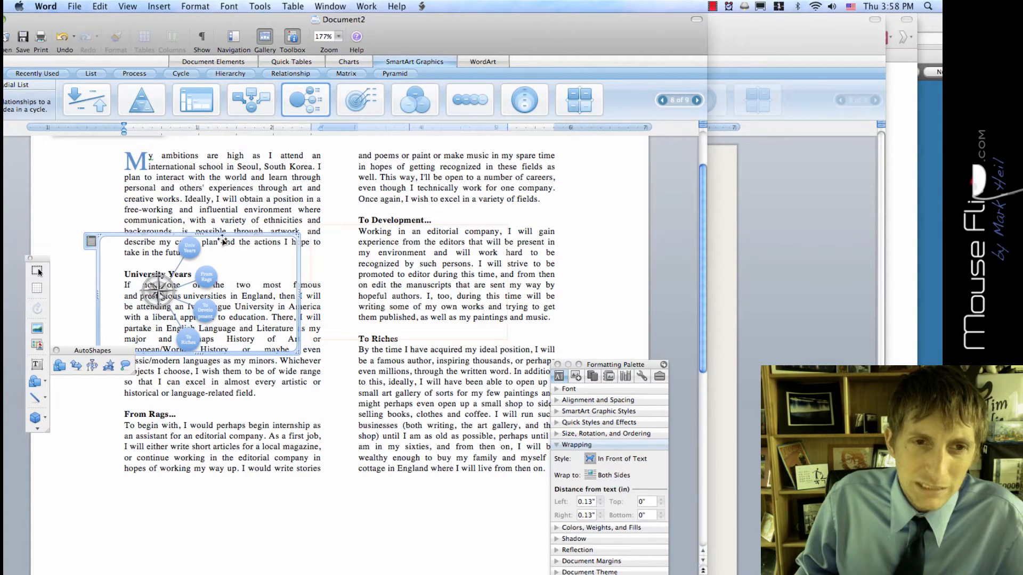
{"action": "scroll", "coordinate": [341, 320], "scroll_direction": "up", "scroll_amount": 3}
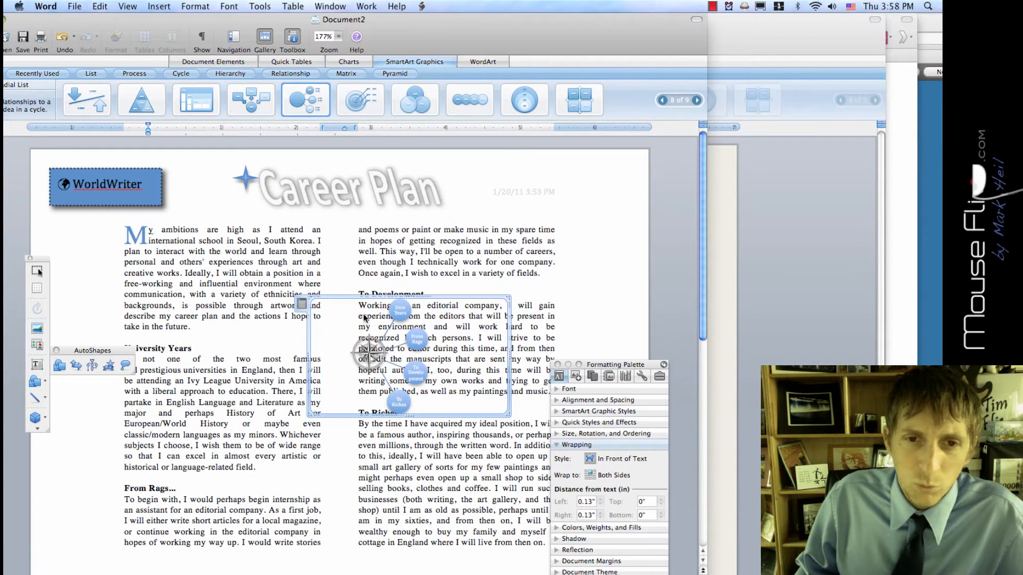
{"action": "left_click_drag", "start_coordinate": [421, 298], "coordinate": [566, 186]}
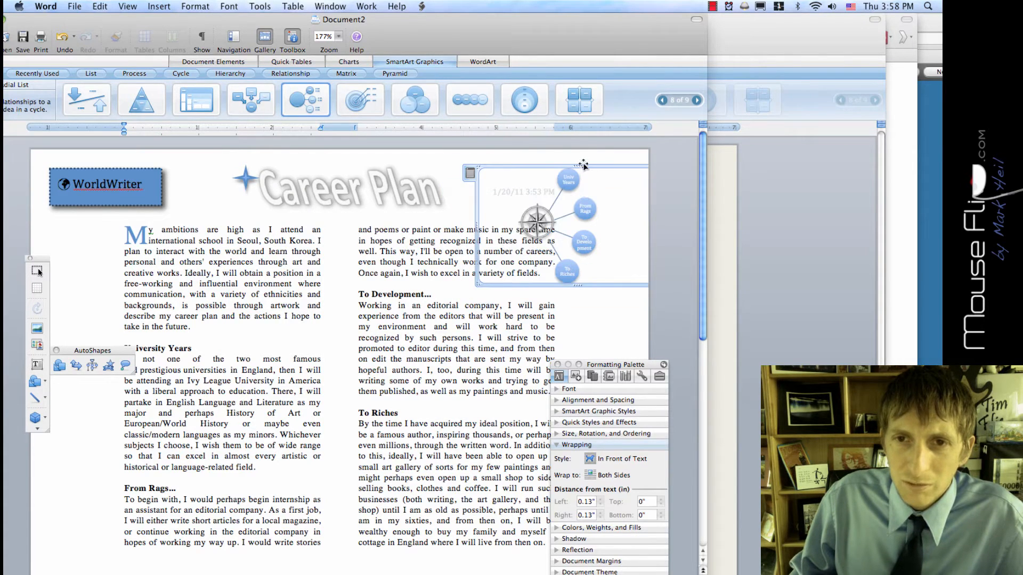
{"action": "mouse_move", "coordinate": [586, 166]}
{"action": "left_mouse_down"}
{"action": "mouse_move", "coordinate": [601, 160]}
{"action": "mouse_move", "coordinate": [596, 171]}
{"action": "mouse_move", "coordinate": [603, 158]}
{"action": "left_mouse_up"}
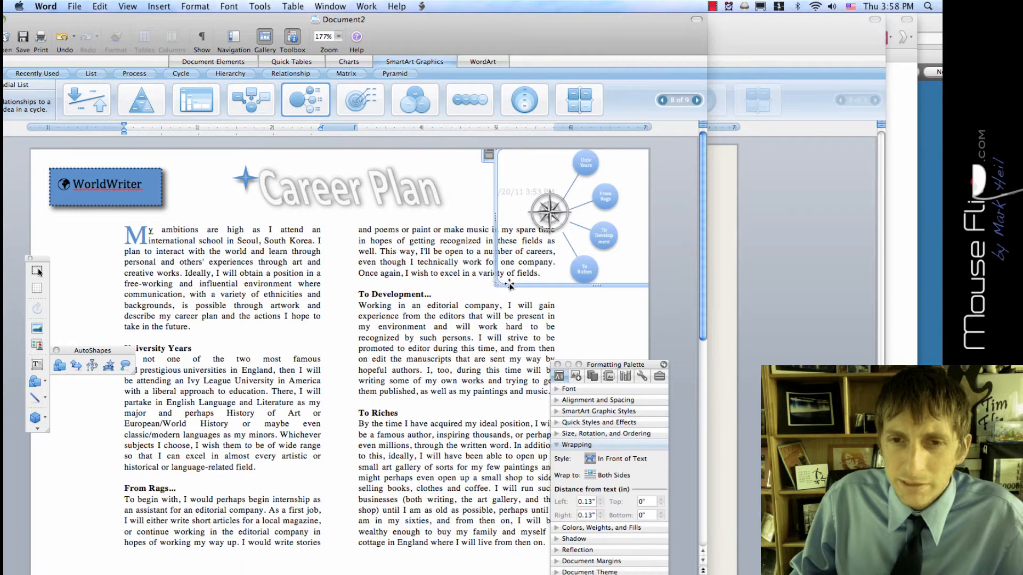
{"action": "left_click_drag", "start_coordinate": [513, 286], "coordinate": [558, 288]}
{"action": "left_click", "coordinate": [38, 272]}
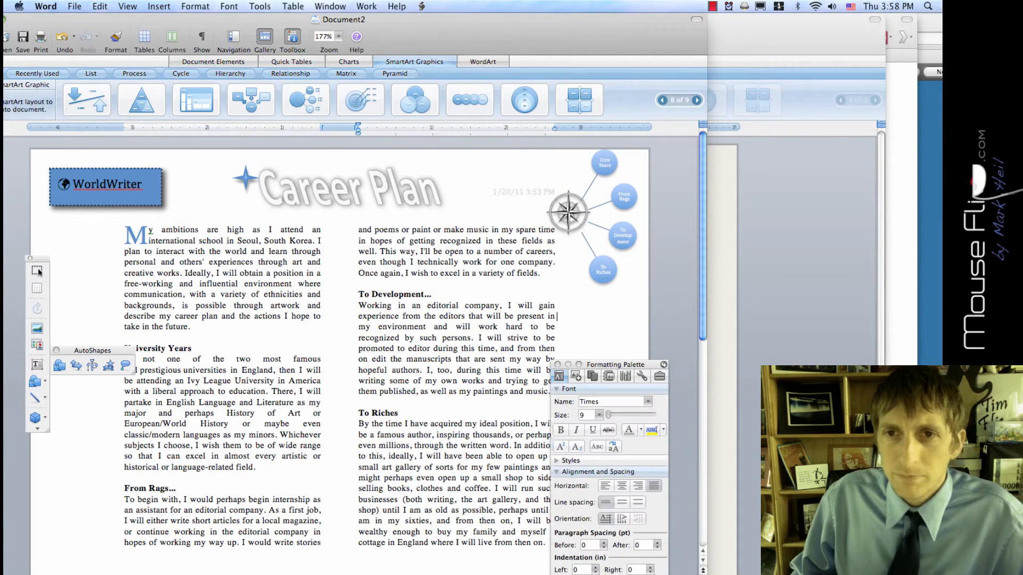
Step: Nudge the compass picture slightly left inside the SmartArt, away from the connector lines
{"action": "scroll", "coordinate": [39, 273], "scroll_direction": "down", "scroll_amount": 3}
{"action": "scroll", "coordinate": [38, 272], "scroll_direction": "down", "scroll_amount": 5}
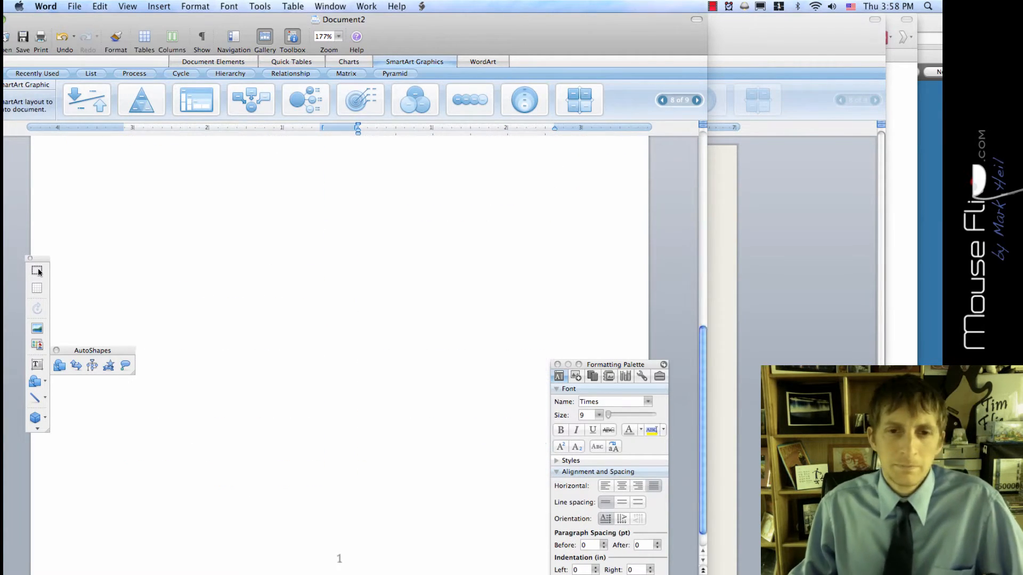
{"action": "scroll", "coordinate": [39, 273], "scroll_direction": "up", "scroll_amount": 10}
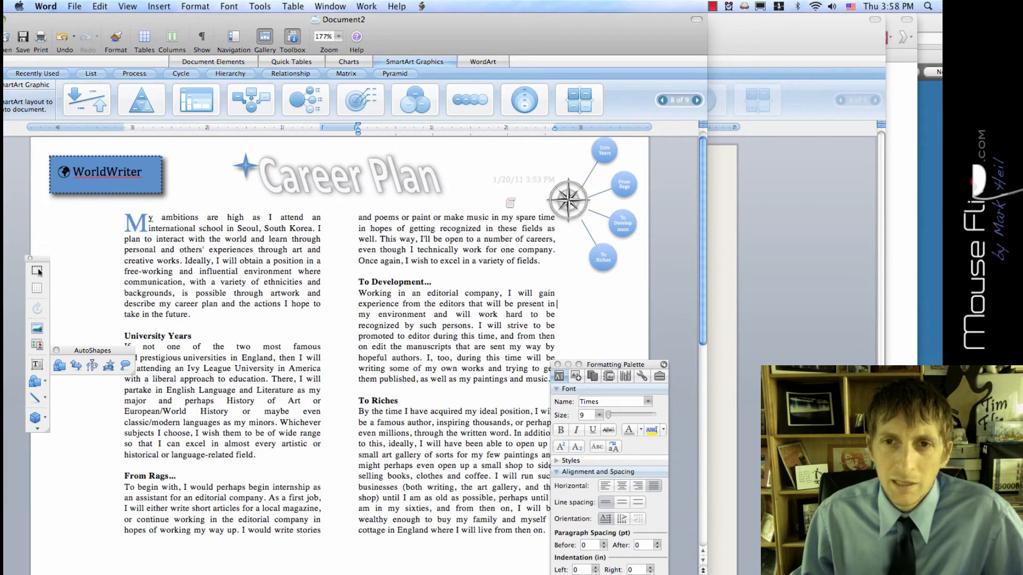
{"action": "left_click", "coordinate": [517, 205]}
{"action": "left_click_drag", "start_coordinate": [530, 208], "coordinate": [520, 207]}
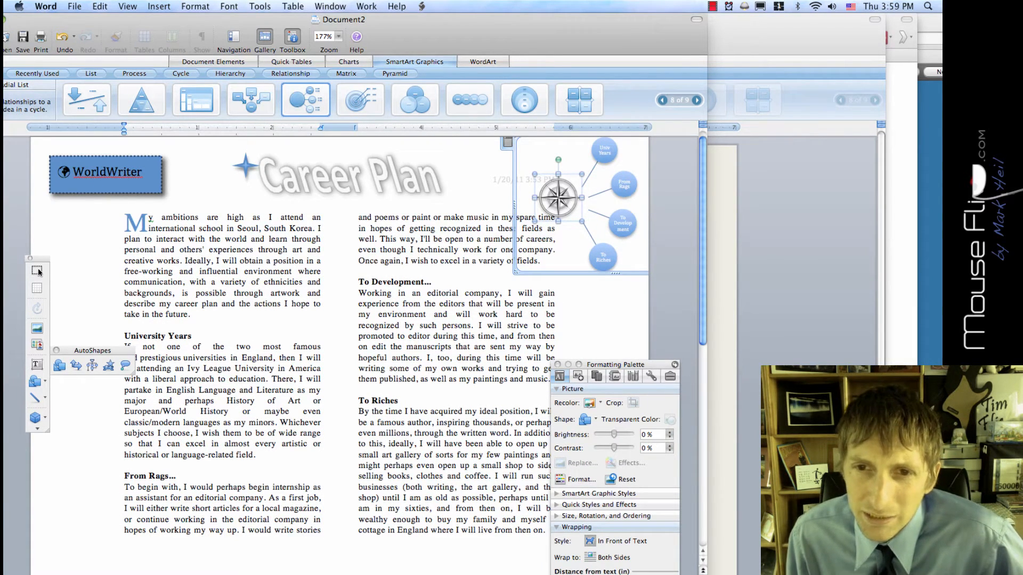
Step: Place the SmartArt at the head of the second text column with Top and Bottom wrapping, and enlarge it from its corners
{"action": "left_click", "coordinate": [617, 458]}
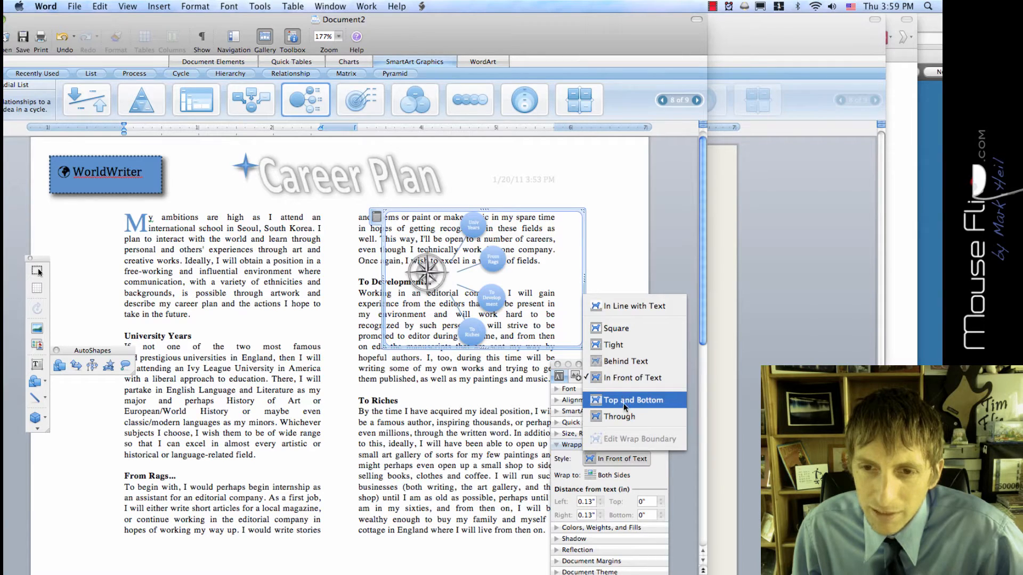
{"action": "left_click", "coordinate": [623, 404]}
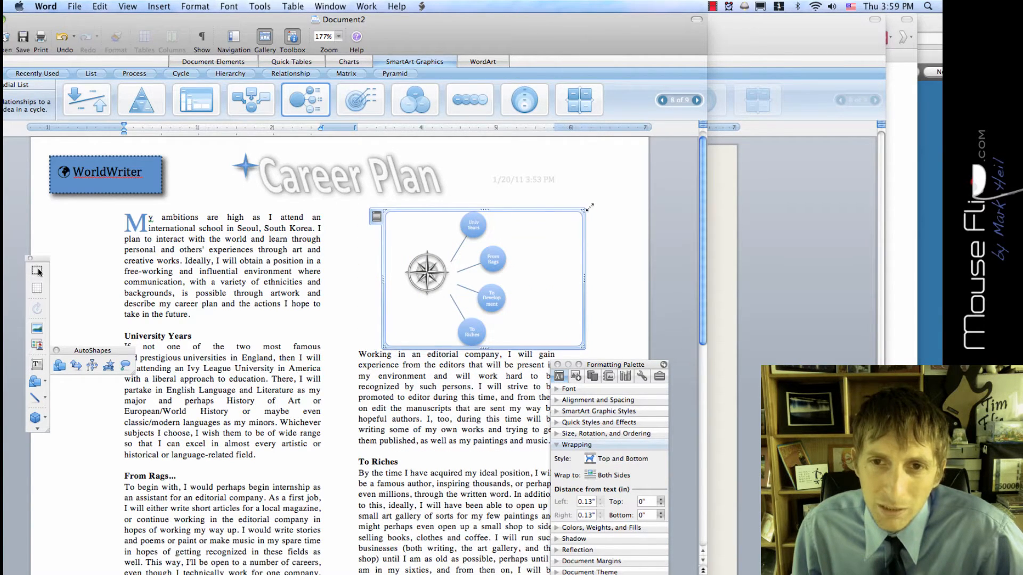
{"action": "left_click_drag", "start_coordinate": [590, 207], "coordinate": [612, 192]}
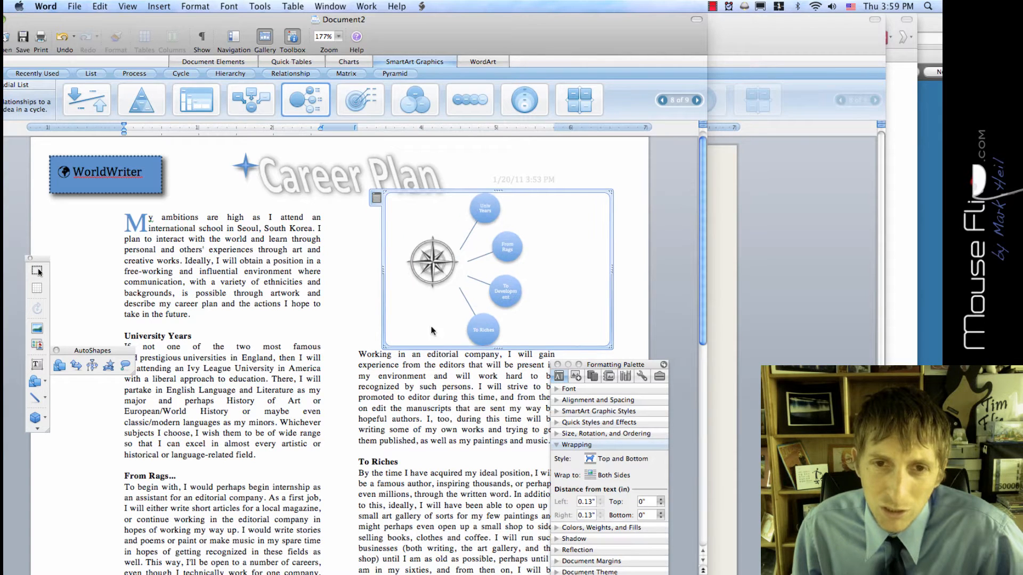
{"action": "left_click", "coordinate": [374, 356]}
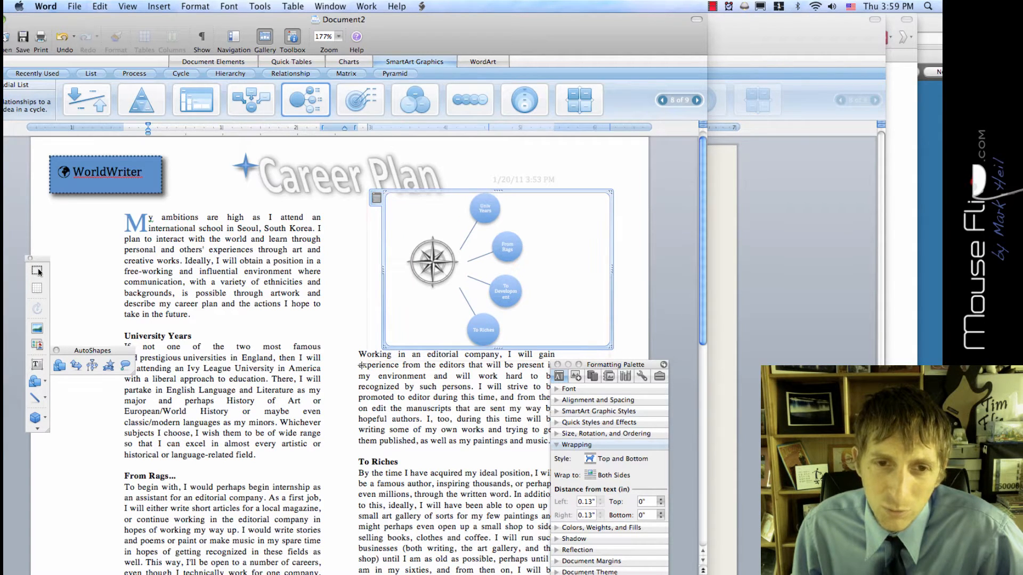
{"action": "left_click_drag", "start_coordinate": [383, 349], "coordinate": [346, 382]}
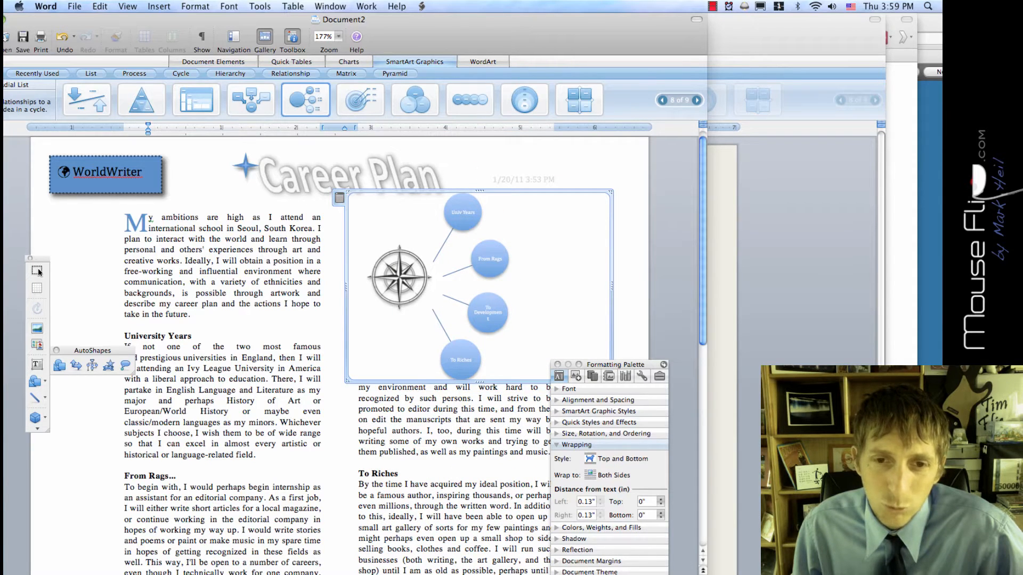
{"action": "left_click", "coordinate": [438, 386]}
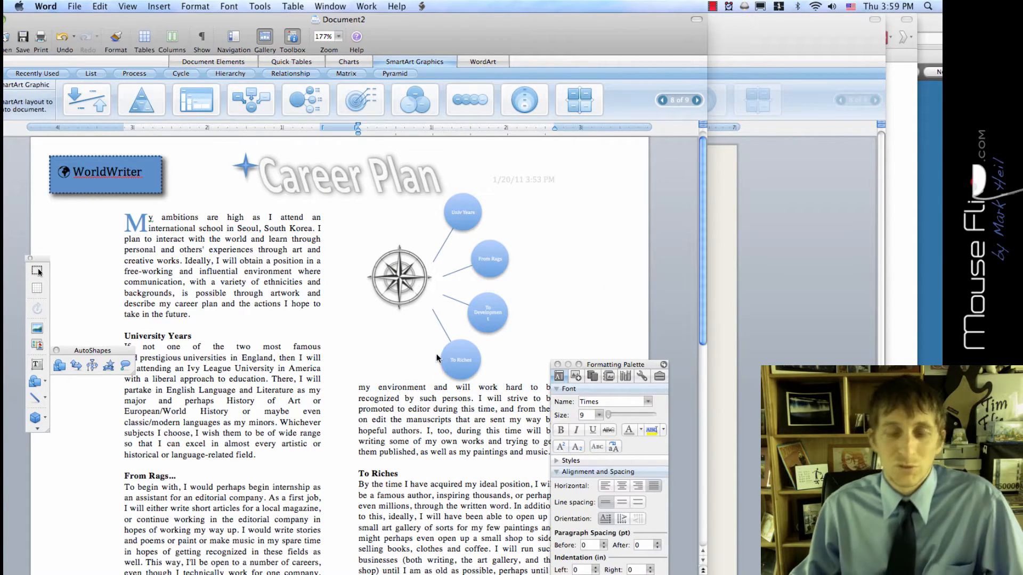
Step: Nudge the compass picture slightly down and shift the whole SmartArt right, clear of the first text column
{"action": "scroll", "coordinate": [416, 347], "scroll_direction": "down", "scroll_amount": 1}
{"action": "scroll", "coordinate": [417, 347], "scroll_direction": "up", "scroll_amount": 2}
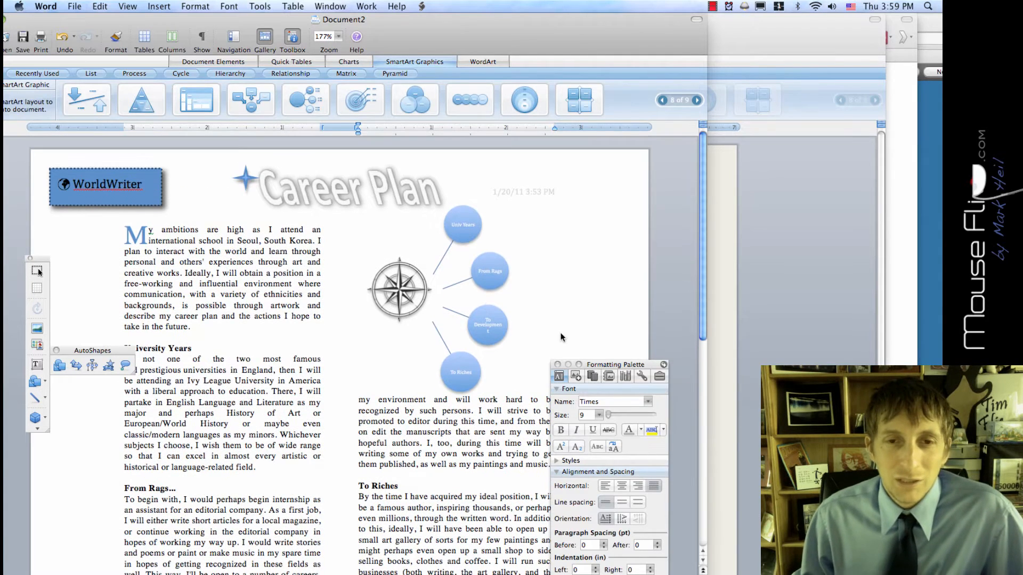
{"action": "left_click_drag", "start_coordinate": [590, 362], "coordinate": [779, 345]}
{"action": "mouse_move", "coordinate": [407, 294]}
{"action": "left_mouse_down"}
{"action": "mouse_move", "coordinate": [444, 293]}
{"action": "mouse_move", "coordinate": [402, 298]}
{"action": "left_mouse_up"}
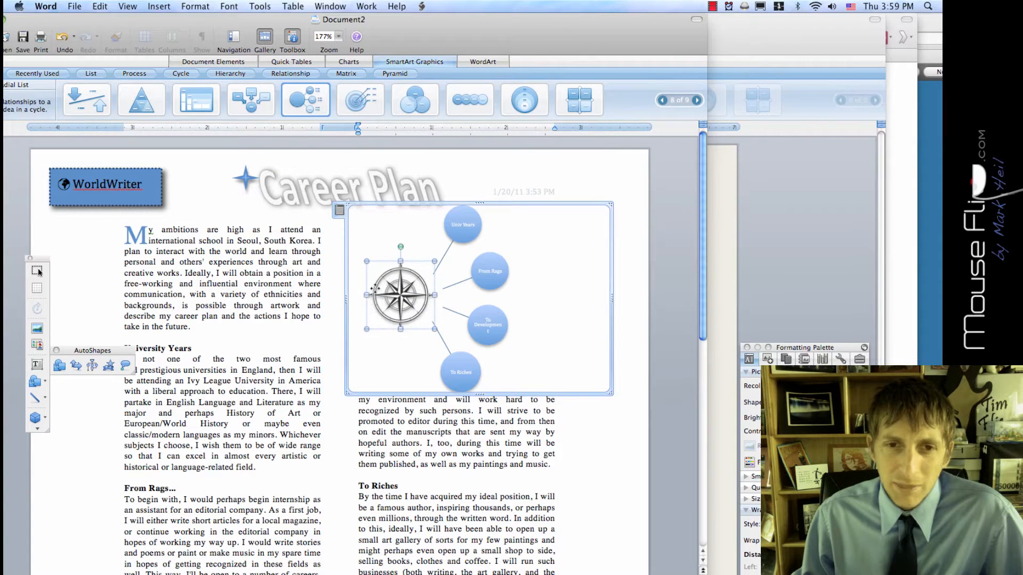
{"action": "left_click", "coordinate": [417, 203]}
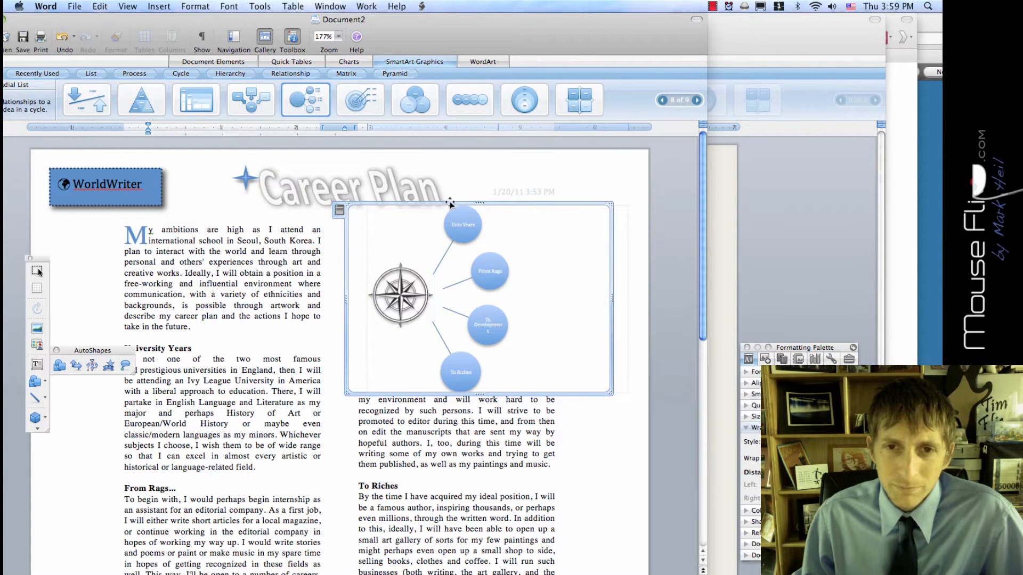
{"action": "left_click_drag", "start_coordinate": [466, 202], "coordinate": [503, 202]}
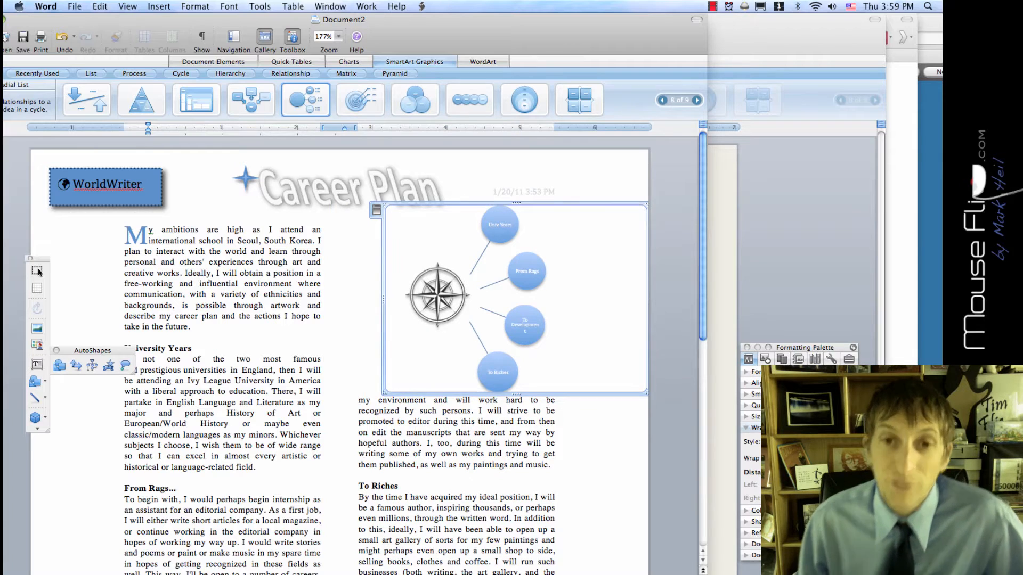
{"action": "left_click", "coordinate": [435, 433]}
Step: Open the Insert Watermark dialog for the Career Plan document
{"action": "scroll", "coordinate": [38, 272], "scroll_direction": "down", "scroll_amount": 2}
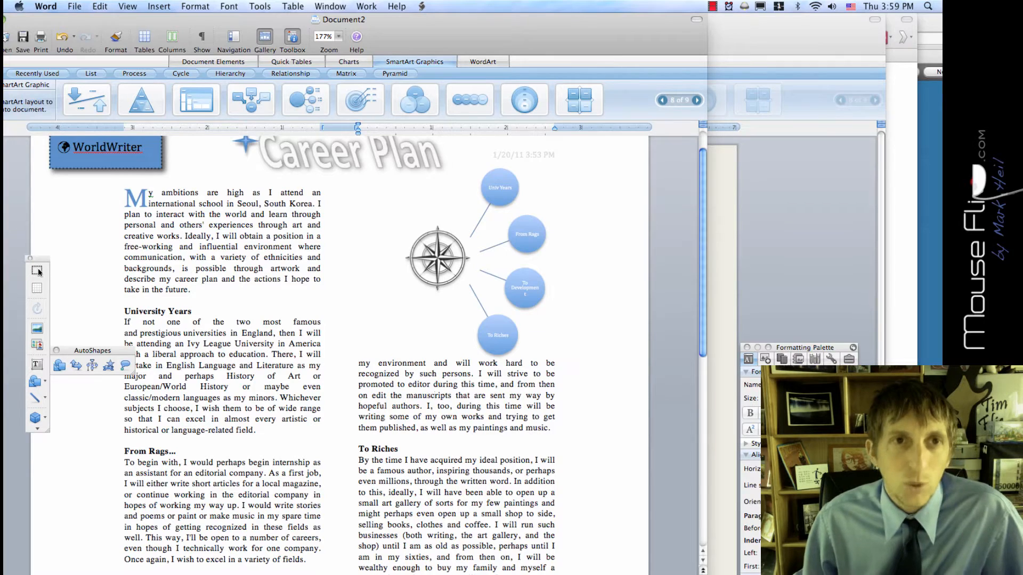
{"action": "left_click", "coordinate": [197, 7]}
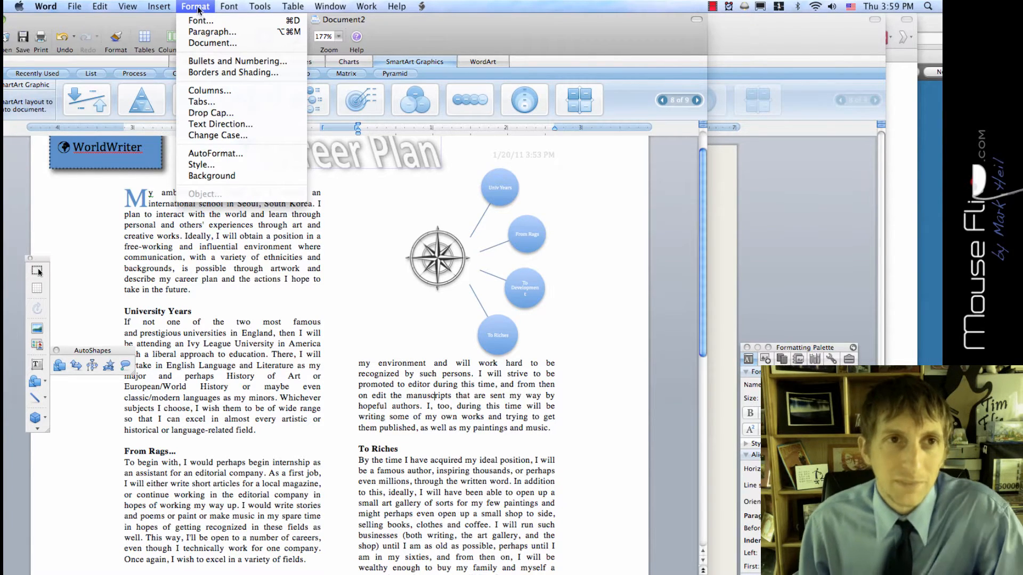
{"action": "mouse_move", "coordinate": [153, 5]}
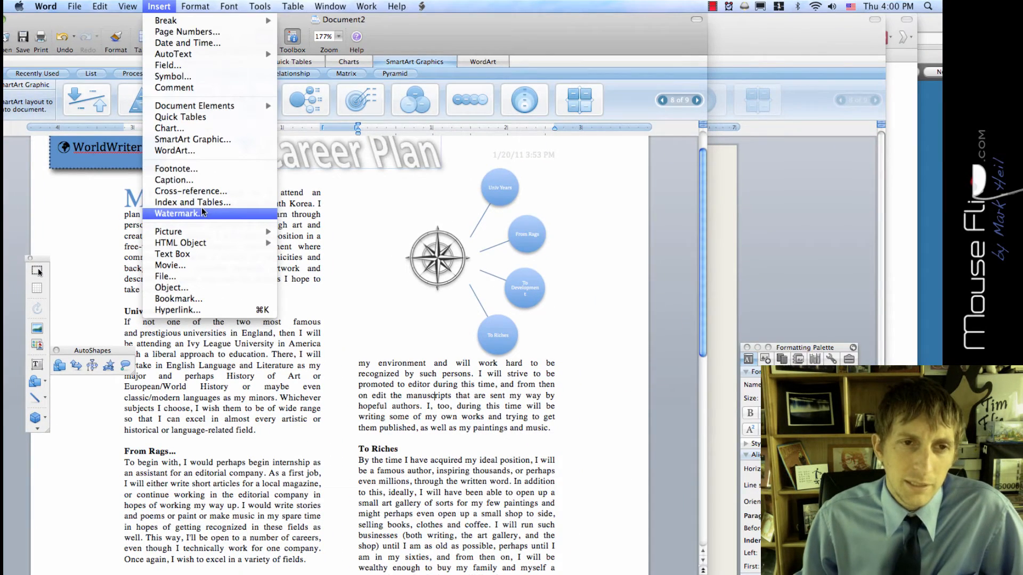
{"action": "left_click", "coordinate": [203, 212]}
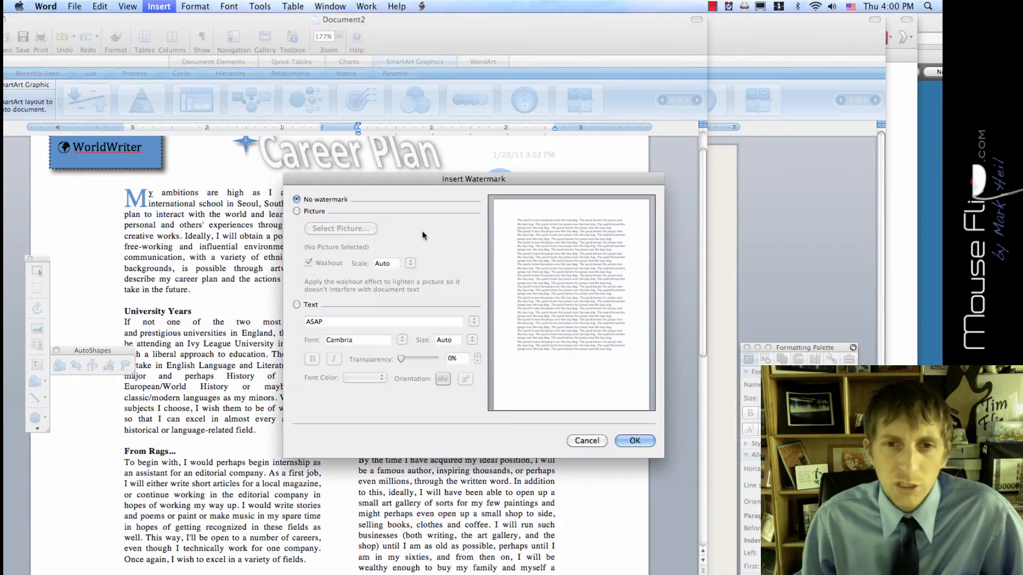
Step: Try a text watermark reading Draft and preview it on the page
{"action": "left_click", "coordinate": [296, 211]}
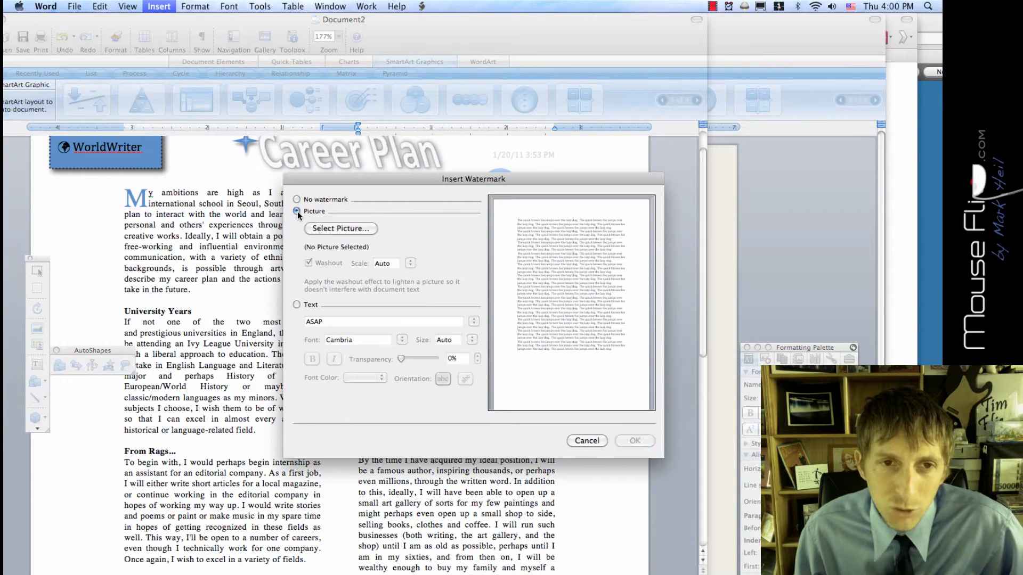
{"action": "left_click", "coordinate": [296, 304]}
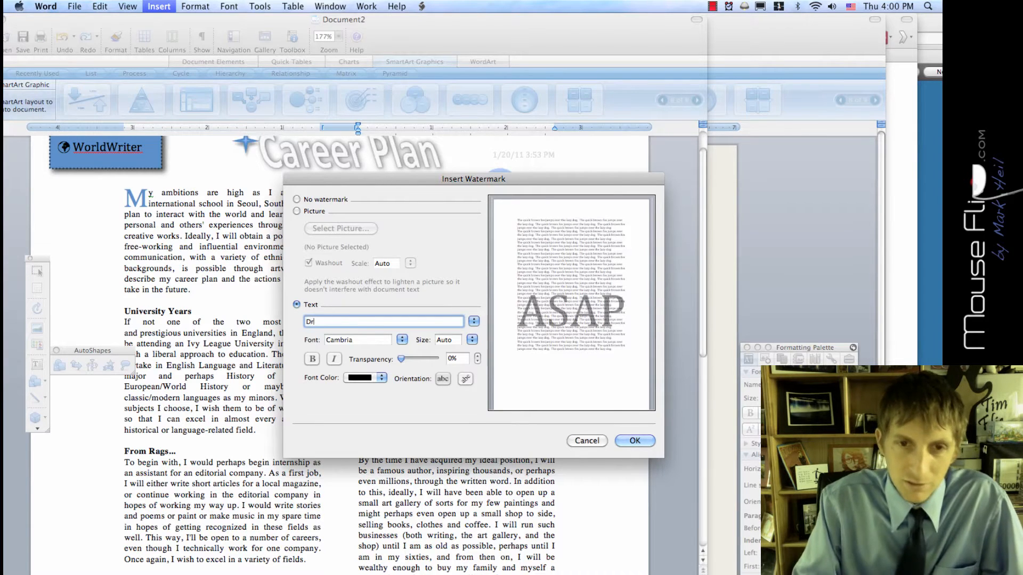
{"action": "type", "text": "Draft"}
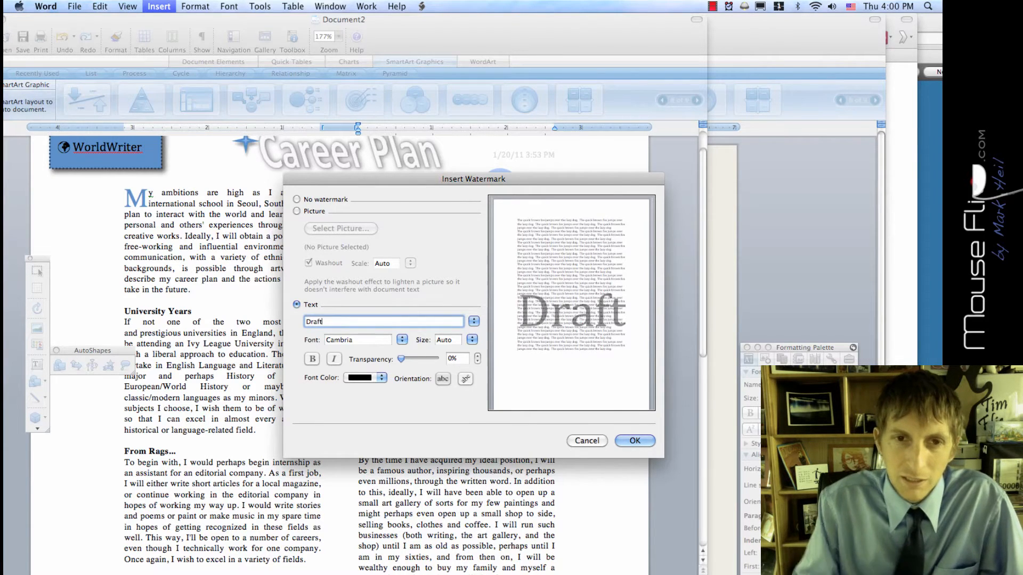
Step: Insert CompassLarge-2.png from the Desktop as a picture watermark, with Washout on and the scale on Auto
{"action": "left_click", "coordinate": [296, 212]}
{"action": "left_click", "coordinate": [325, 228]}
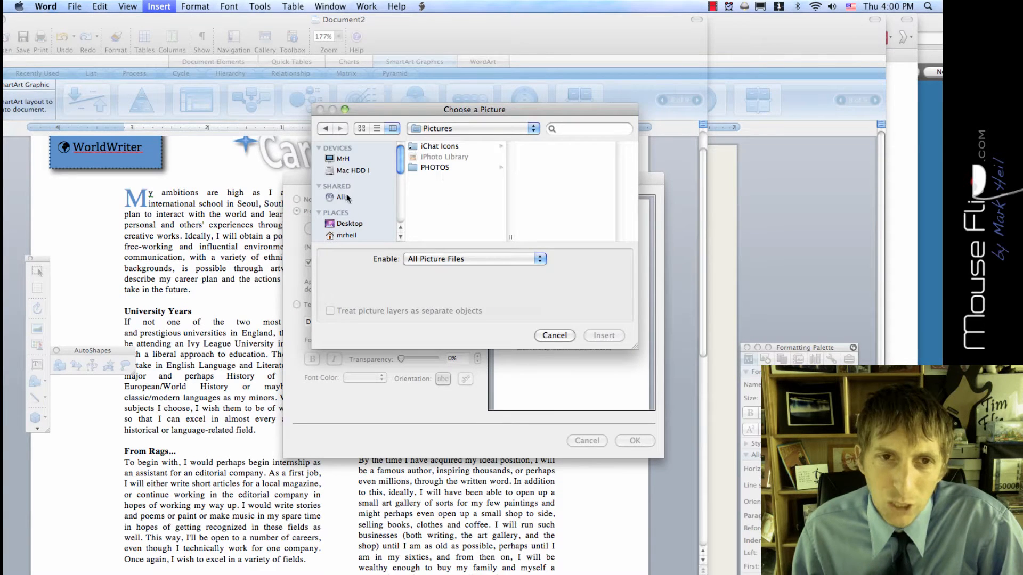
{"action": "left_click", "coordinate": [350, 224]}
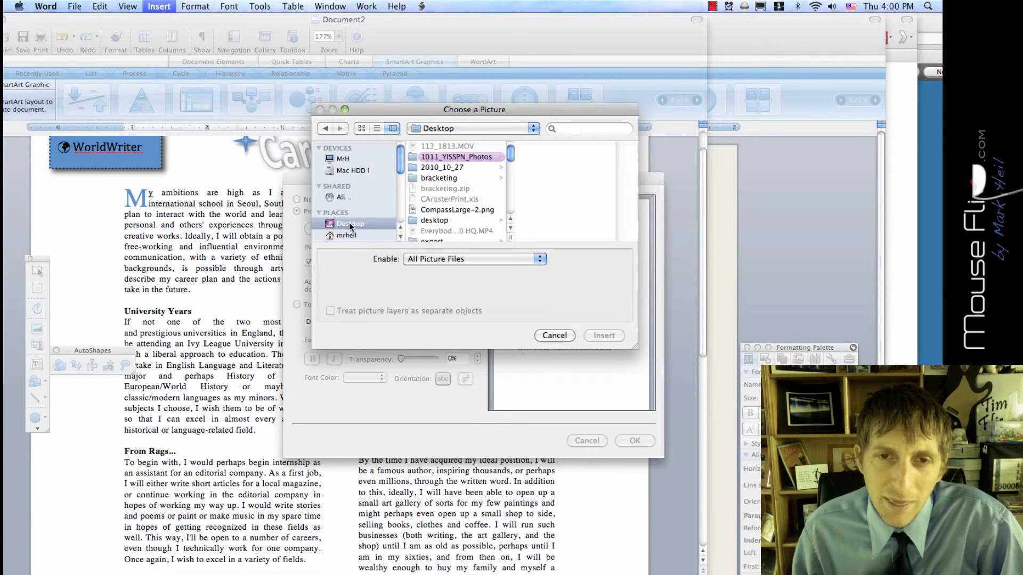
{"action": "left_click", "coordinate": [440, 211]}
{"action": "left_click", "coordinate": [613, 337]}
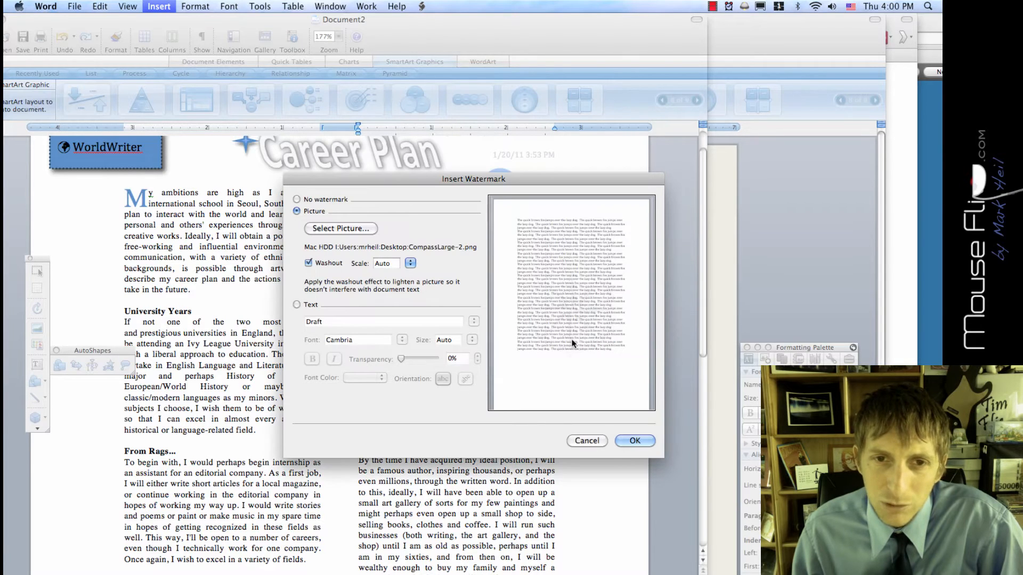
{"action": "left_click", "coordinate": [634, 441]}
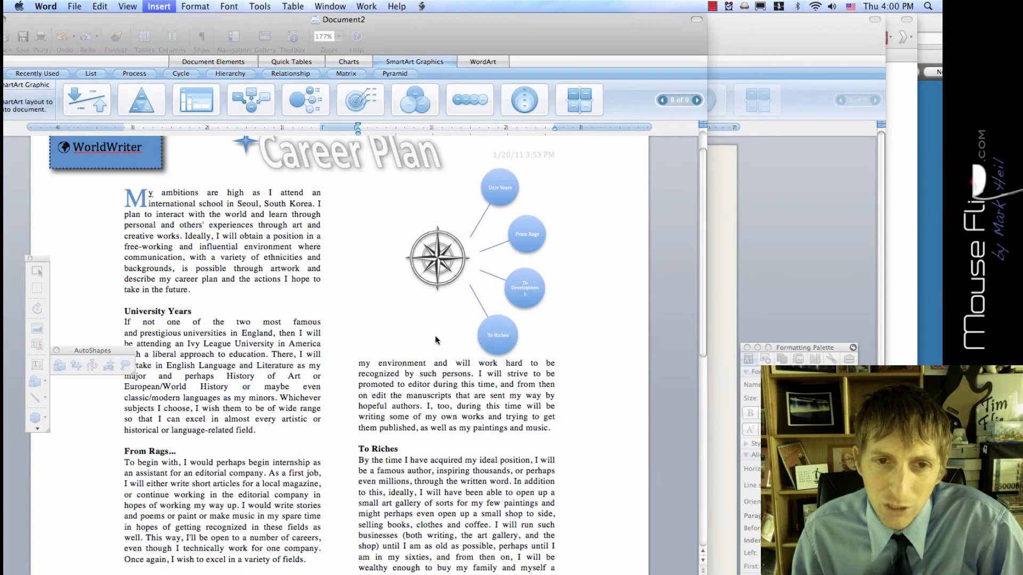
{"action": "scroll", "coordinate": [435, 334], "scroll_direction": "down", "scroll_amount": 2}
{"action": "scroll", "coordinate": [38, 272], "scroll_direction": "down", "scroll_amount": 5}
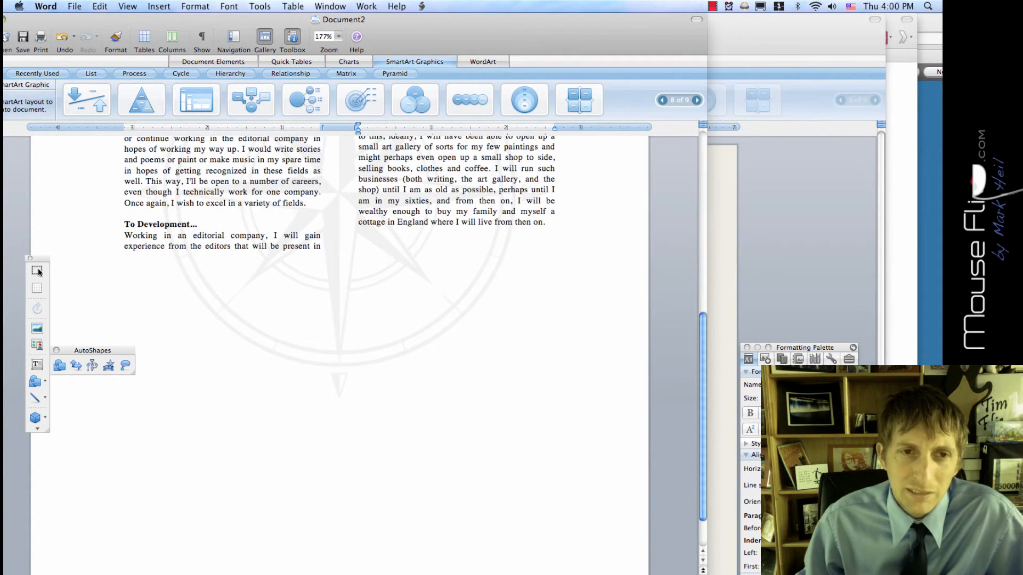
{"action": "scroll", "coordinate": [39, 272], "scroll_direction": "up", "scroll_amount": 3}
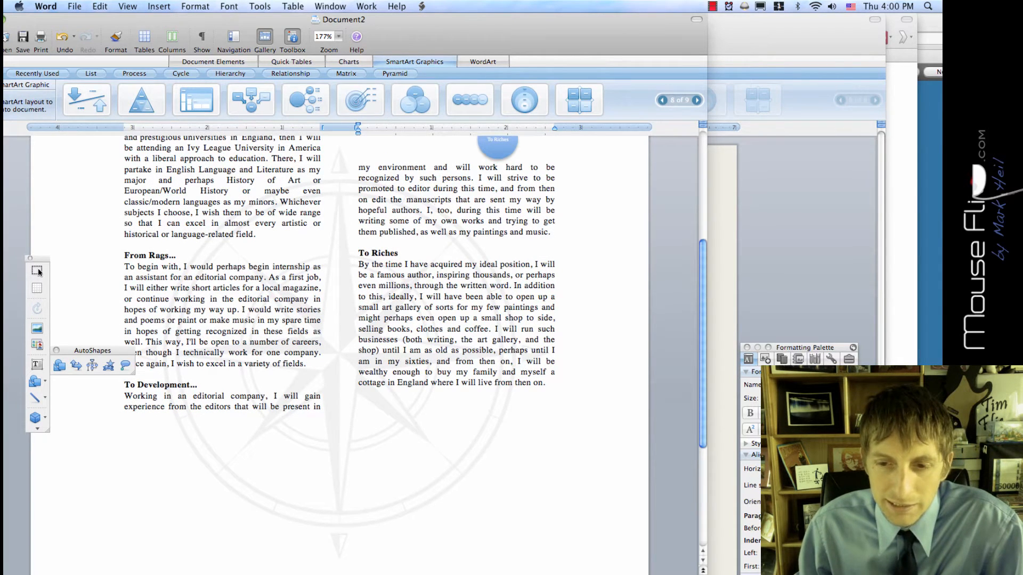
Step: Shorten the document window until its status bar shows, and try switching to Notebook Layout view
{"action": "left_click_drag", "start_coordinate": [706, 574], "coordinate": [705, 560]}
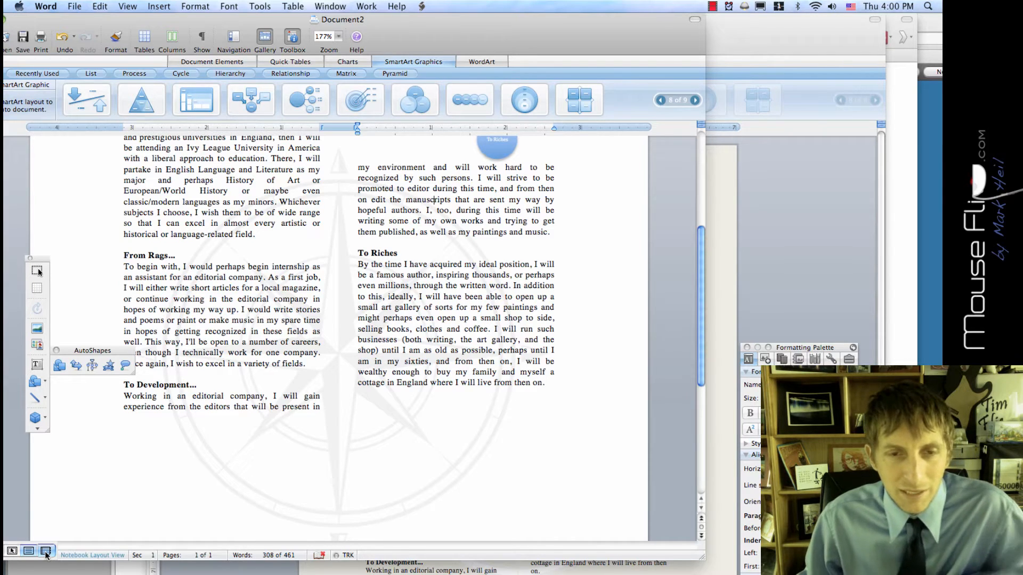
{"action": "left_click", "coordinate": [46, 552]}
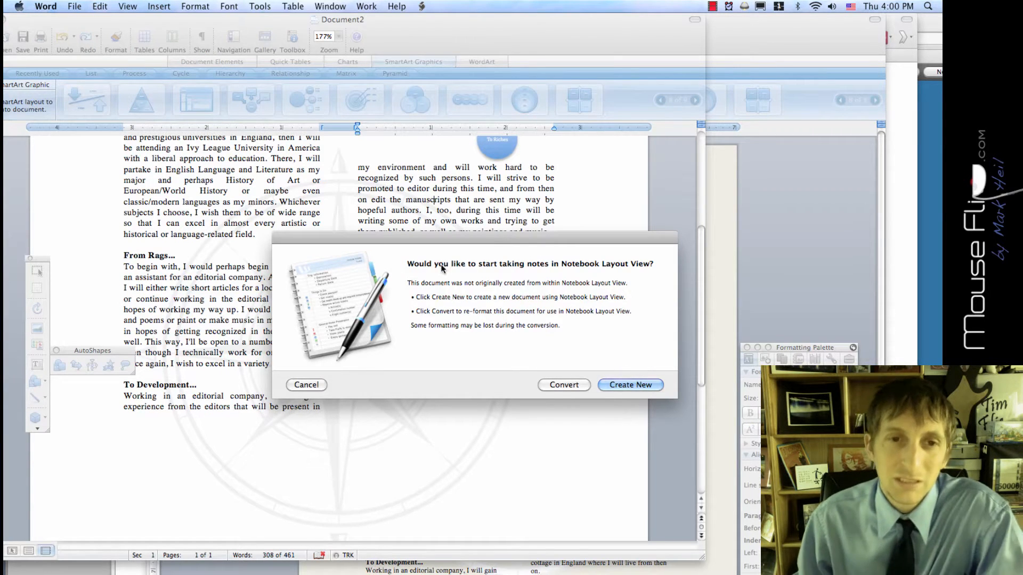
{"action": "left_click", "coordinate": [314, 385]}
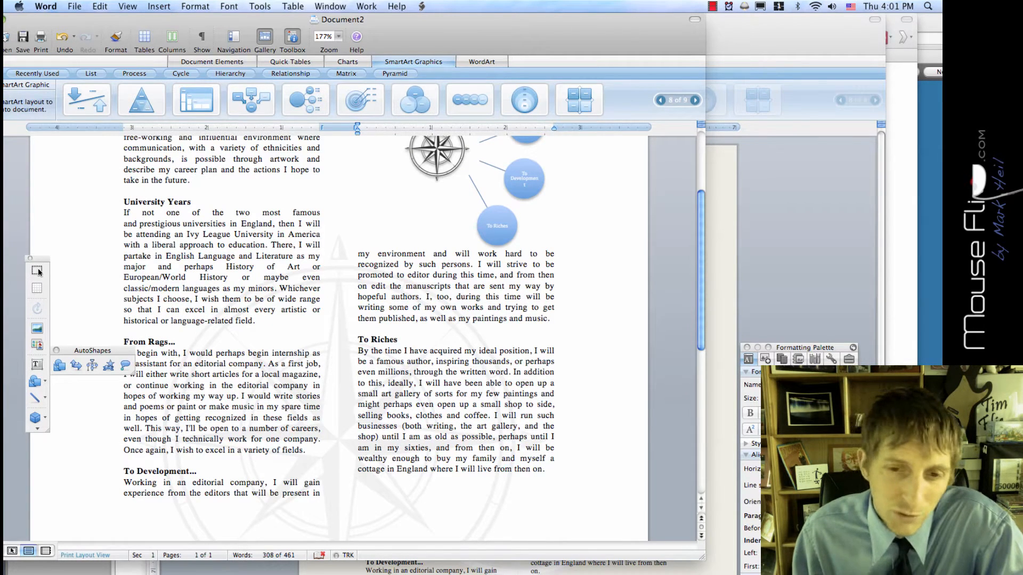
Step: Check the word count of the To Riches paragraph and of the whole document
{"action": "key", "text": "shift+Up"}
{"action": "key", "text": "shift+Up"}
{"action": "key", "text": "shift+Up"}
{"action": "key", "text": "shift+Up"}
{"action": "key", "text": "shift+Up"}
{"action": "key", "text": "shift+Up"}
{"action": "key", "text": "shift+Up"}
{"action": "key", "text": "shift+Up"}
{"action": "key", "text": "shift+Up"}
{"action": "key", "text": "shift+Up"}
{"action": "key", "text": "shift+Up"}
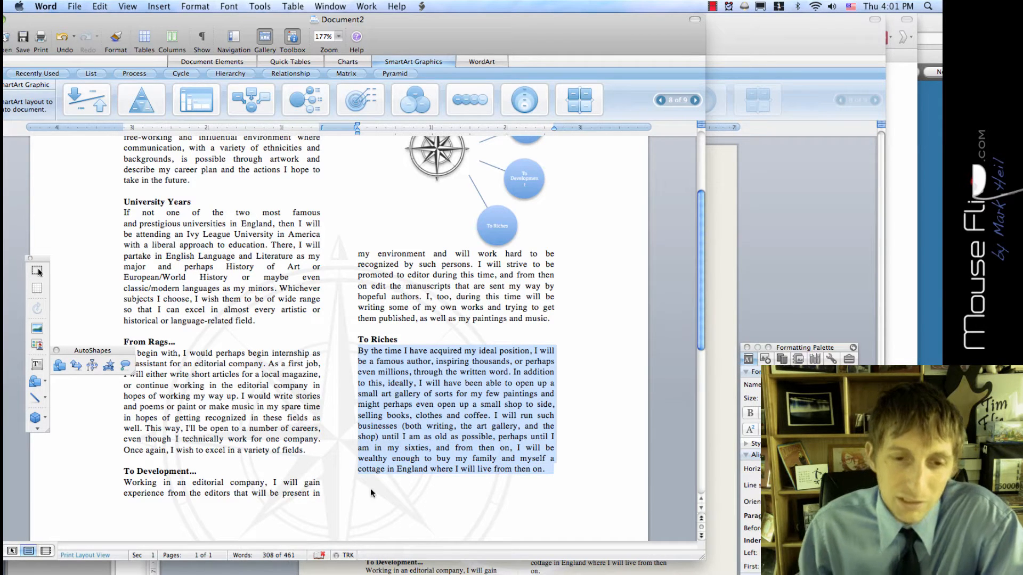
{"action": "left_click", "coordinate": [419, 426]}
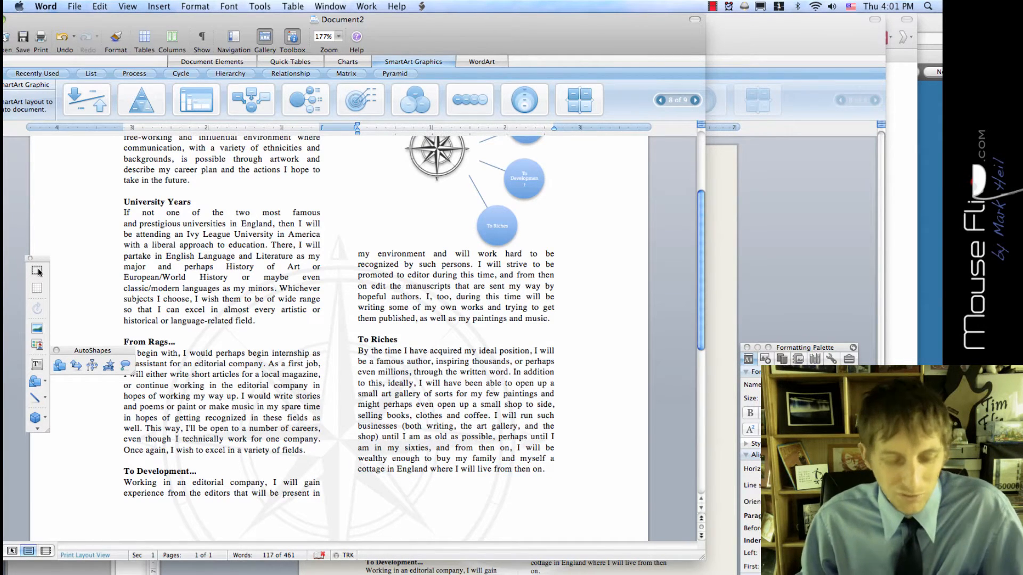
{"action": "key", "text": "super+a"}
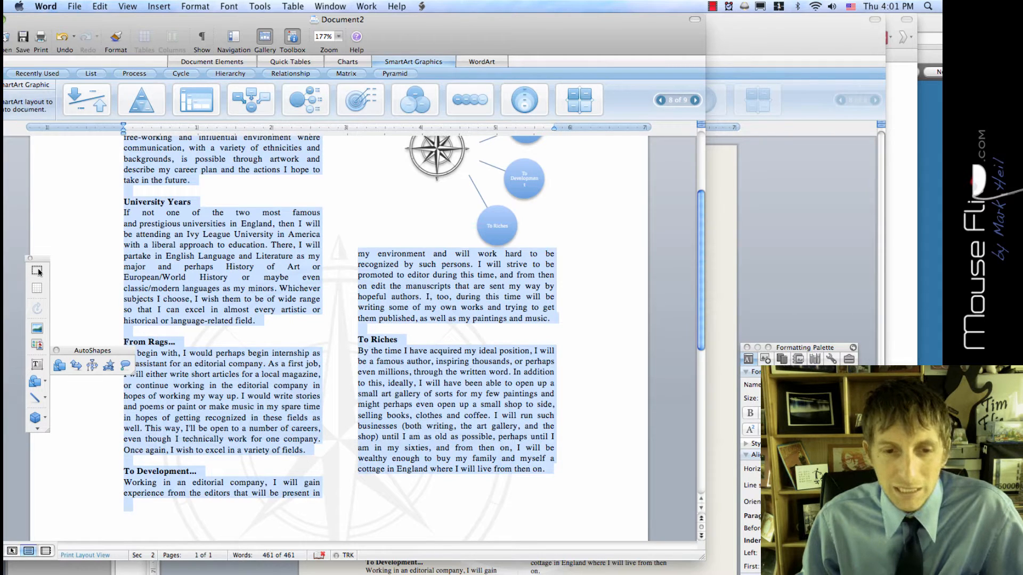
{"action": "left_click", "coordinate": [485, 361]}
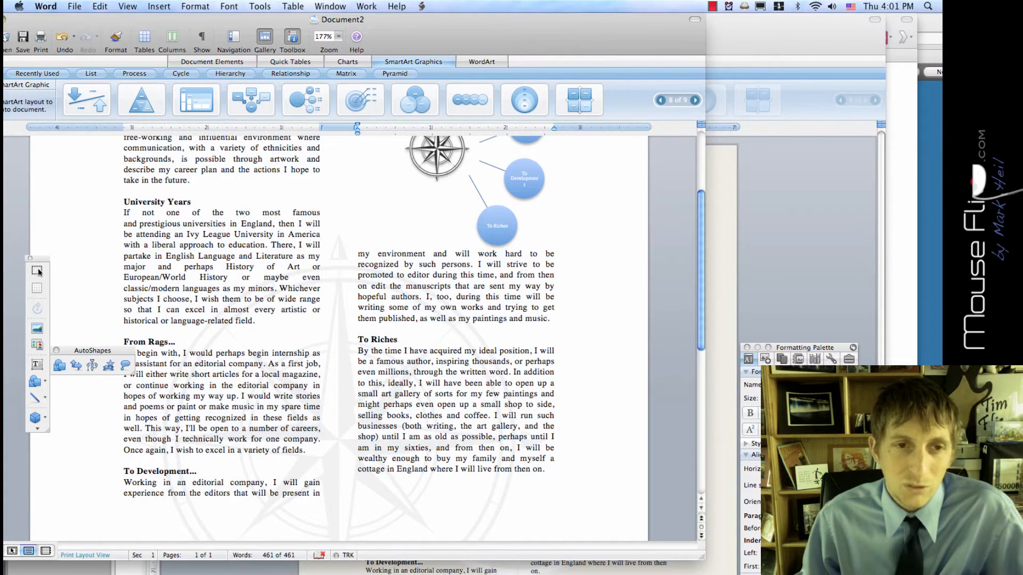
Step: Insert a table of three rows and three columns within the To Riches paragraph, and move it below the first text column
{"action": "scroll", "coordinate": [39, 272], "scroll_direction": "down", "scroll_amount": 4}
{"action": "scroll", "coordinate": [38, 272], "scroll_direction": "down", "scroll_amount": 3}
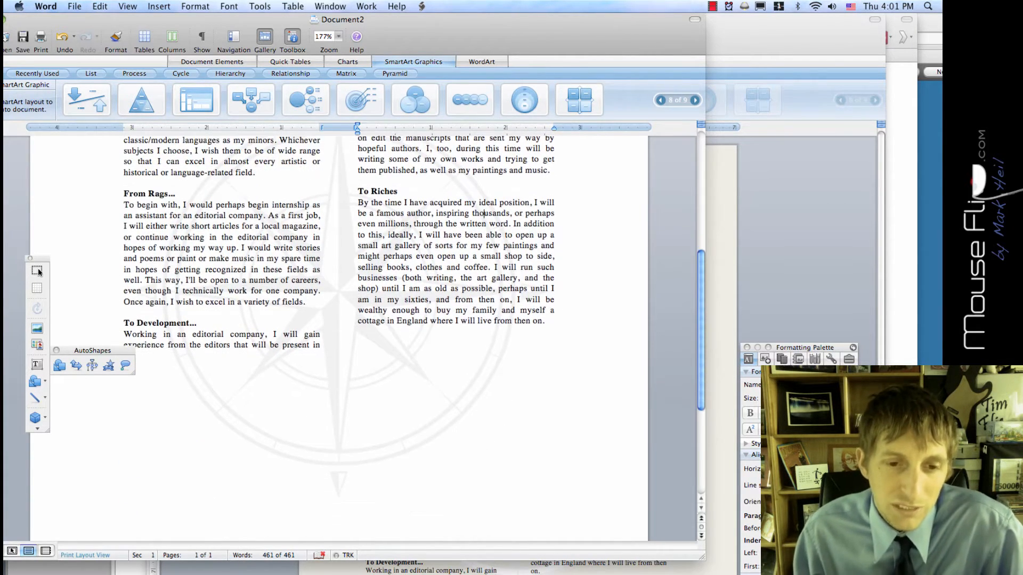
{"action": "scroll", "coordinate": [39, 272], "scroll_direction": "down", "scroll_amount": 3}
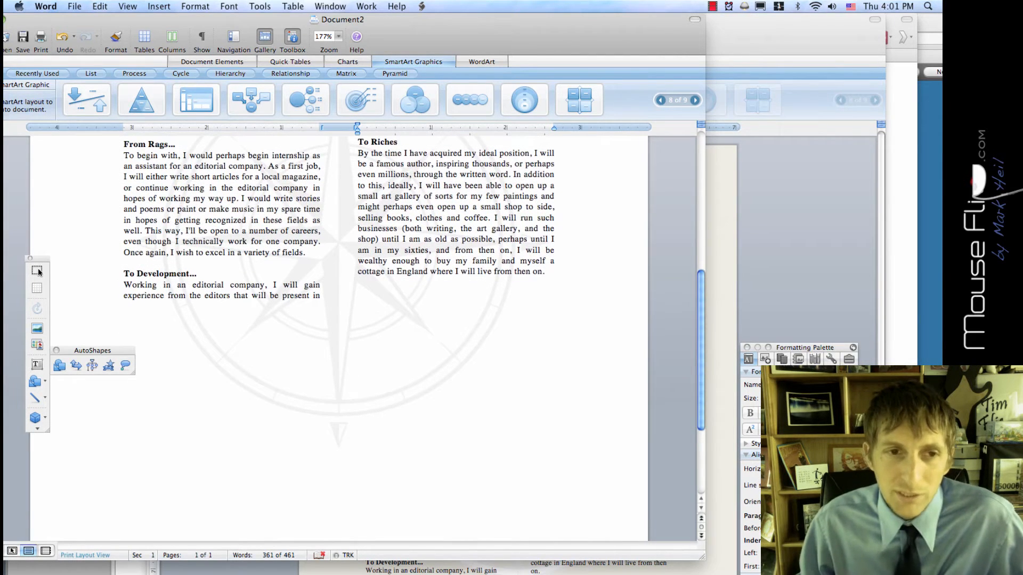
{"action": "scroll", "coordinate": [38, 272], "scroll_direction": "down", "scroll_amount": 1}
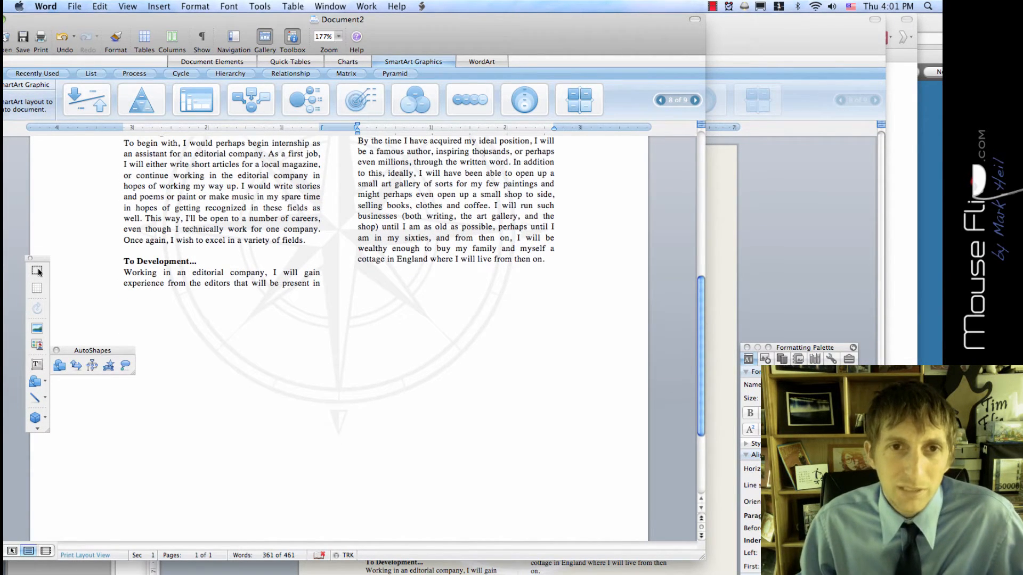
{"action": "left_click", "coordinate": [145, 40]}
{"action": "left_click", "coordinate": [146, 40]}
{"action": "left_click", "coordinate": [147, 37]}
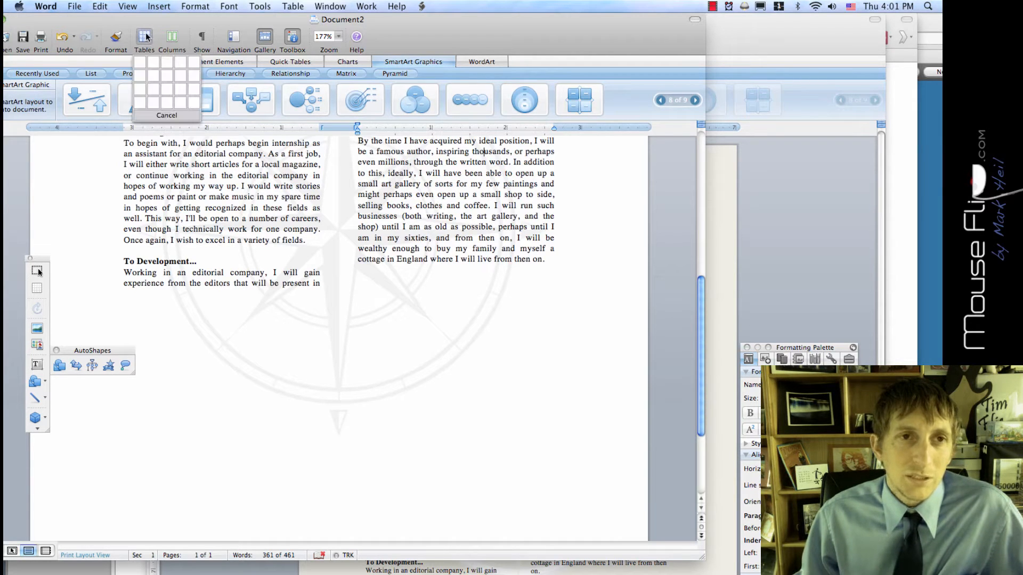
{"action": "left_click", "coordinate": [167, 88]}
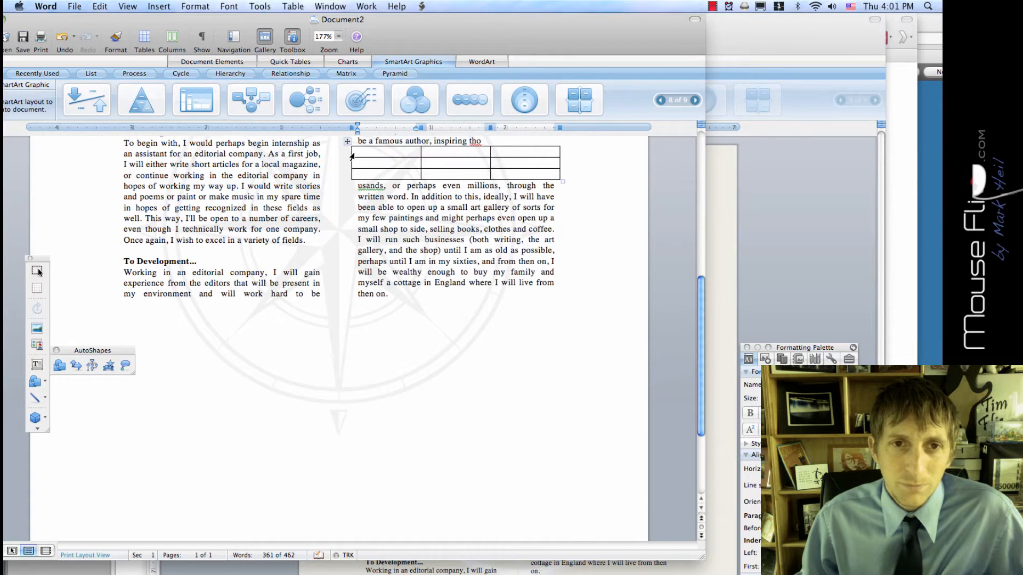
{"action": "left_click_drag", "start_coordinate": [348, 141], "coordinate": [118, 319]}
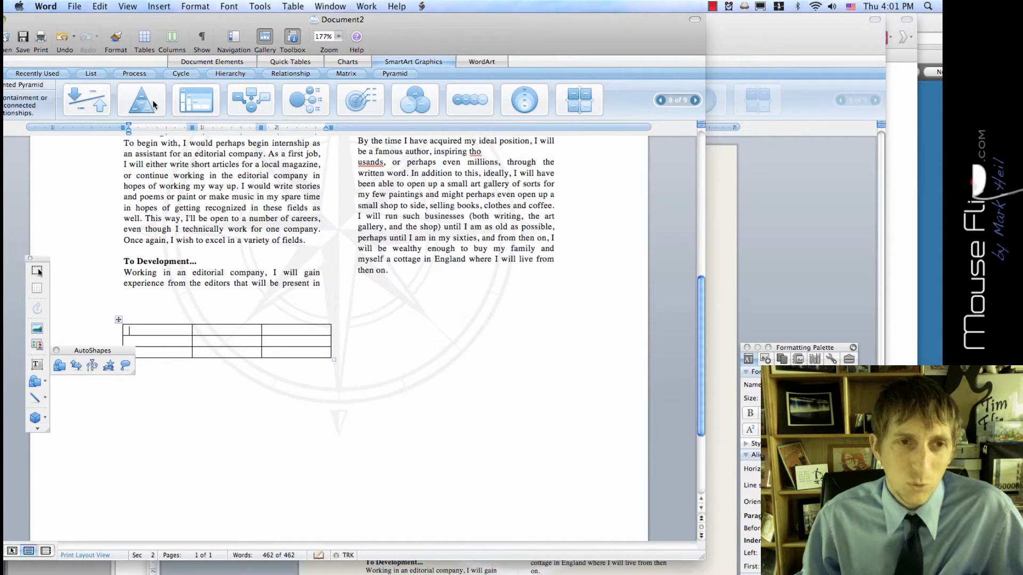
Step: Fill the table's first column with 22, 33 and a sum(above) formula, and clear the whole table's contents
{"action": "left_click", "coordinate": [145, 38]}
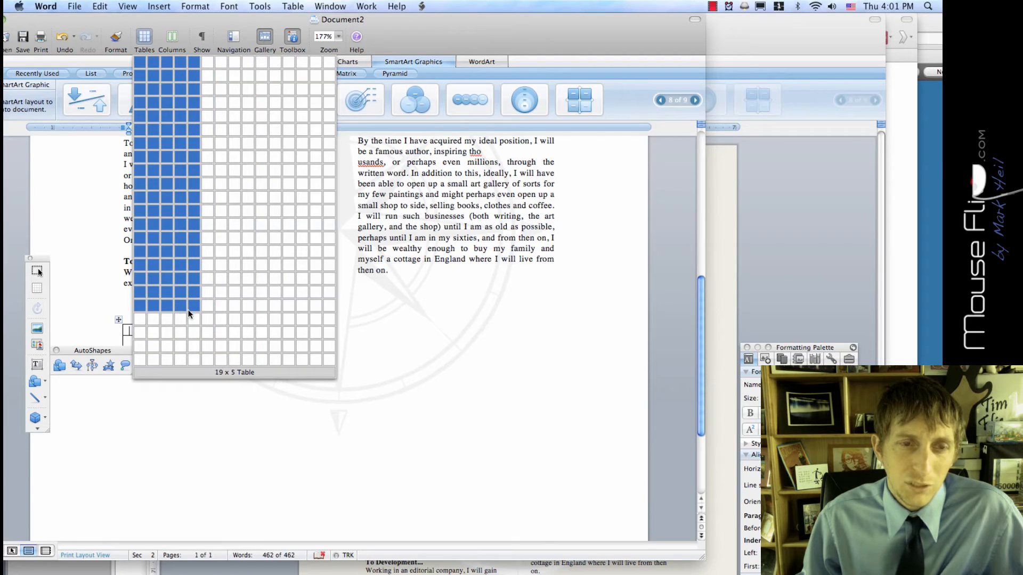
{"action": "key", "text": "Escape"}
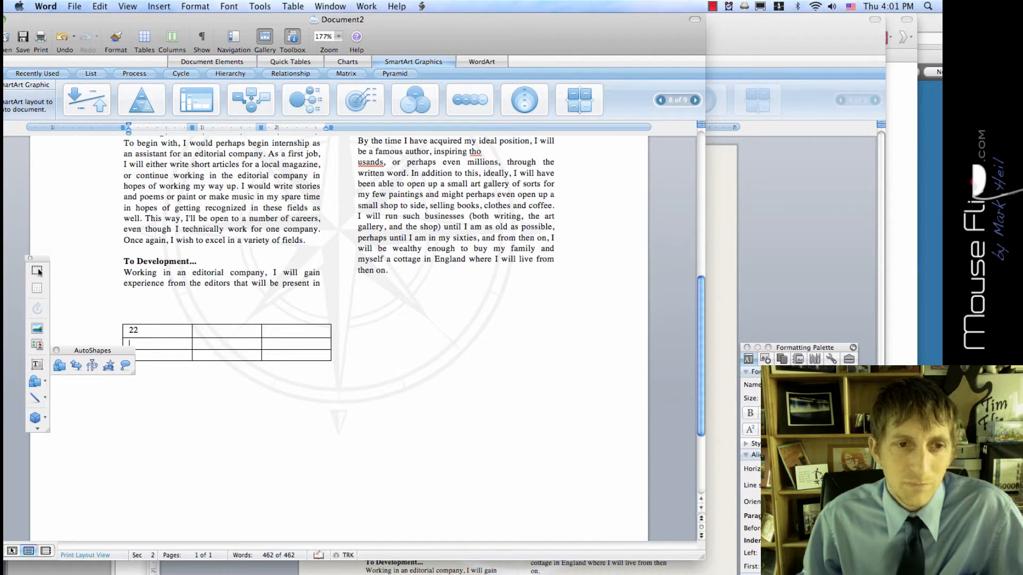
{"action": "type", "text": "33"}
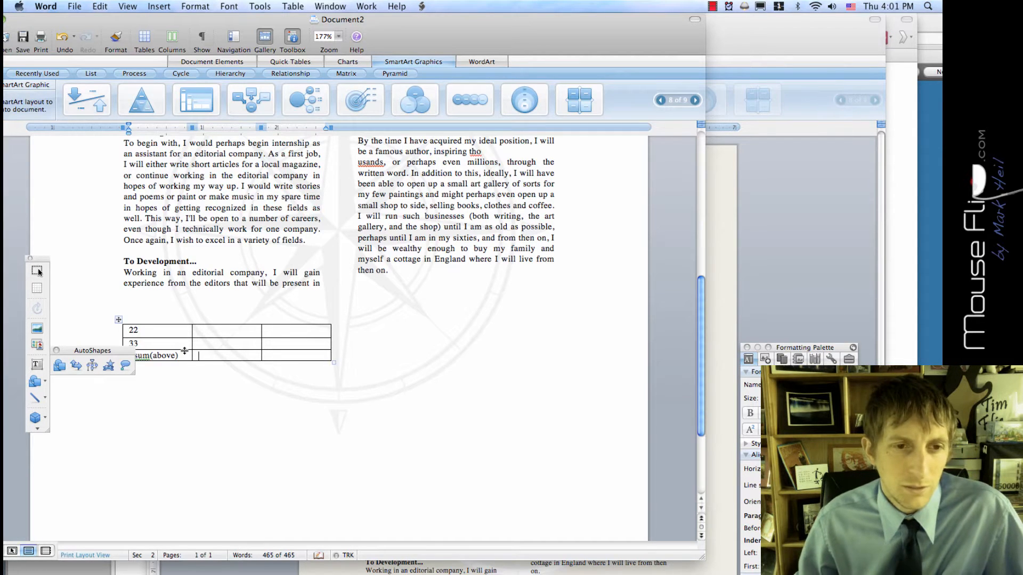
{"action": "left_click", "coordinate": [118, 319]}
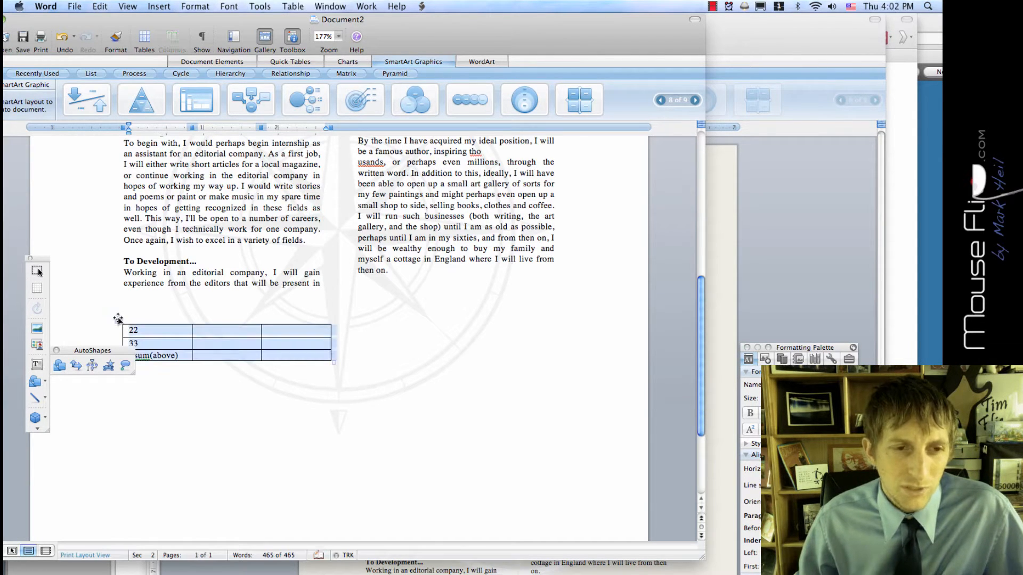
{"action": "key", "text": "Delete"}
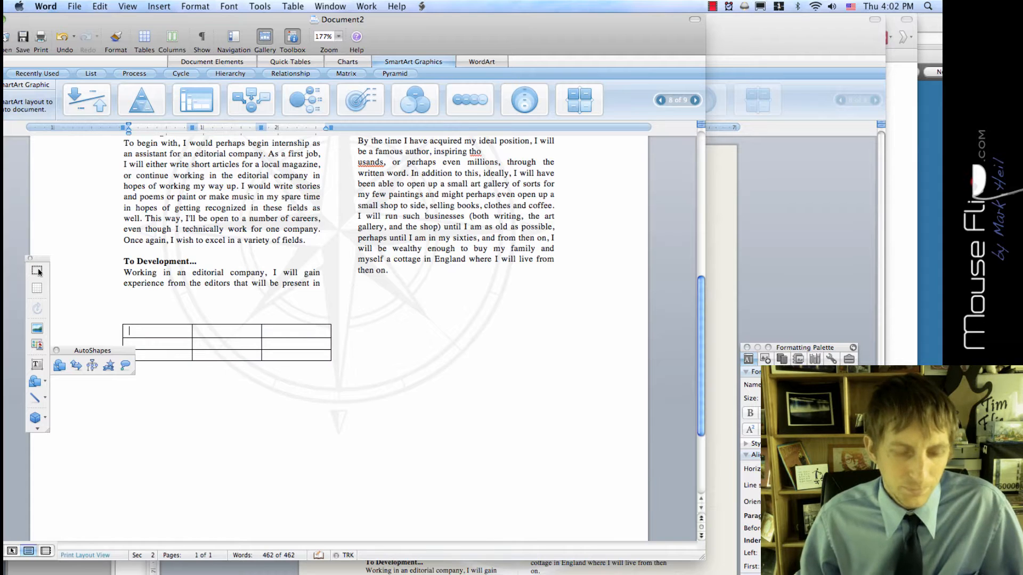
Step: Undo the table's entries, its move below the first column and its insertion
{"action": "key", "text": "super+z"}
{"action": "key", "text": "super+z"}
{"action": "key", "text": "super+z"}
{"action": "key", "text": "super+z"}
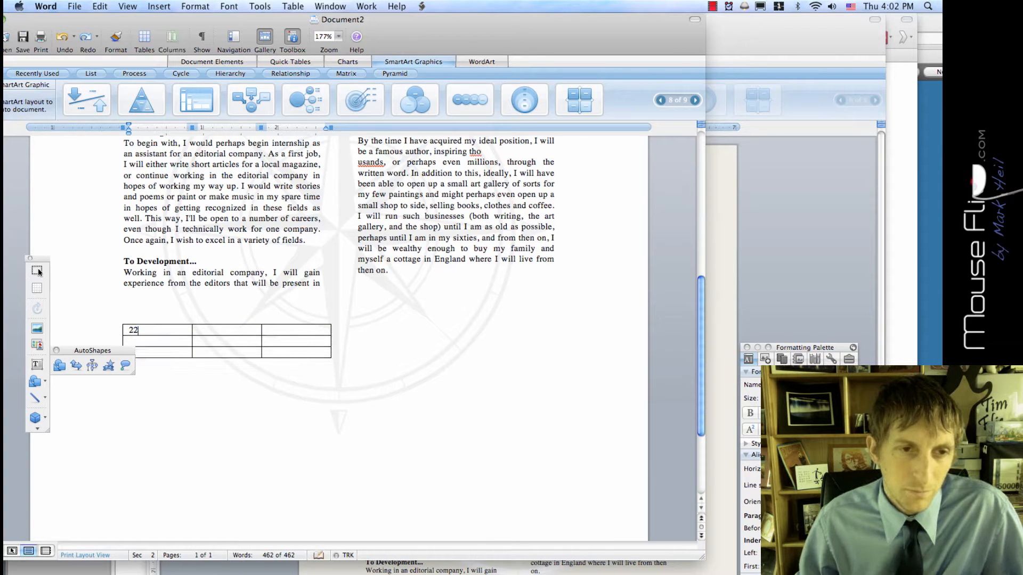
{"action": "key", "text": "super+z"}
{"action": "key", "text": "super+z"}
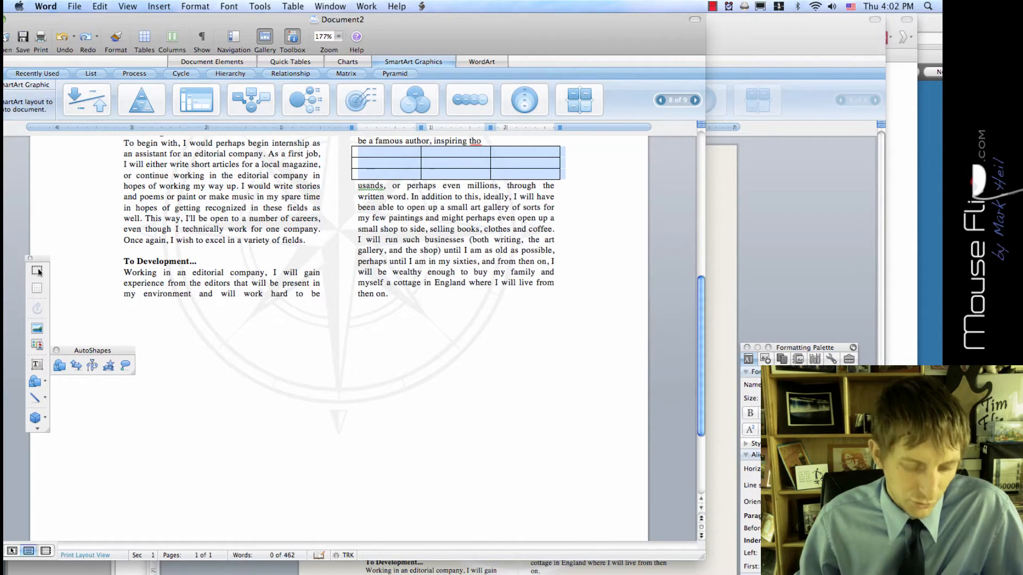
{"action": "key", "text": "super+z"}
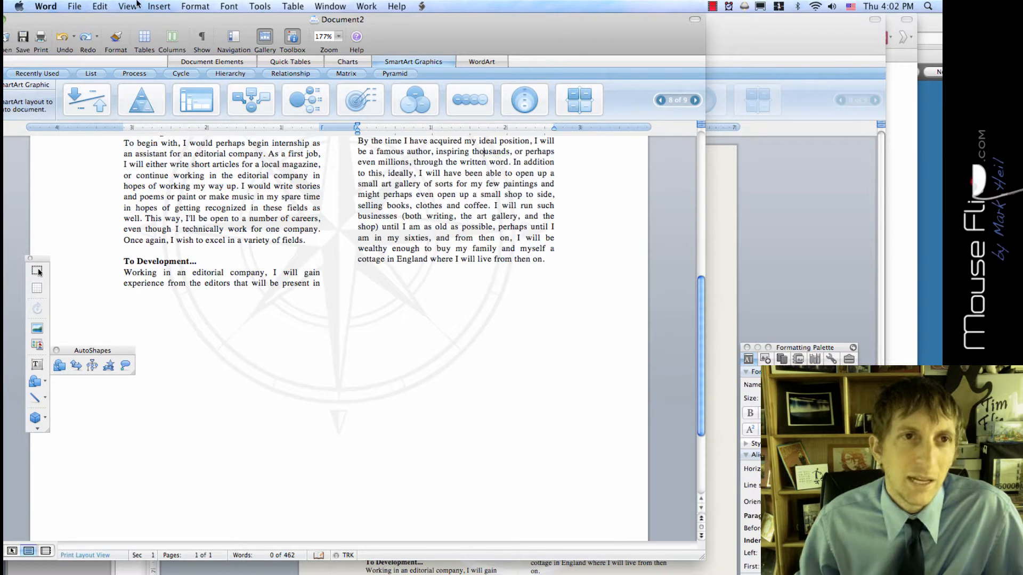
Step: Insert the Colorful Grid 1 quick table at the cursor within the To Riches paragraph
{"action": "left_click", "coordinate": [163, 10]}
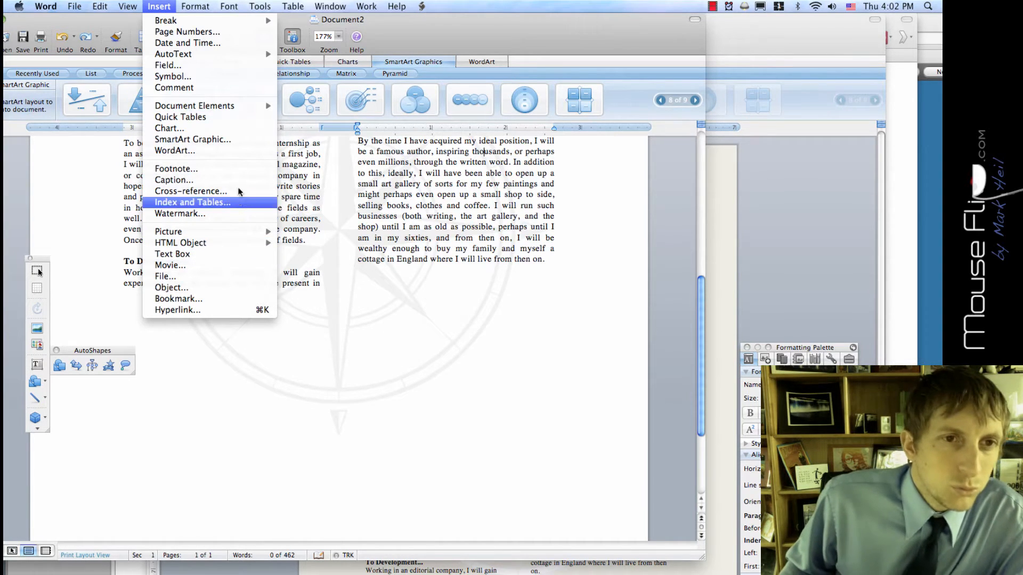
{"action": "left_click", "coordinate": [230, 120]}
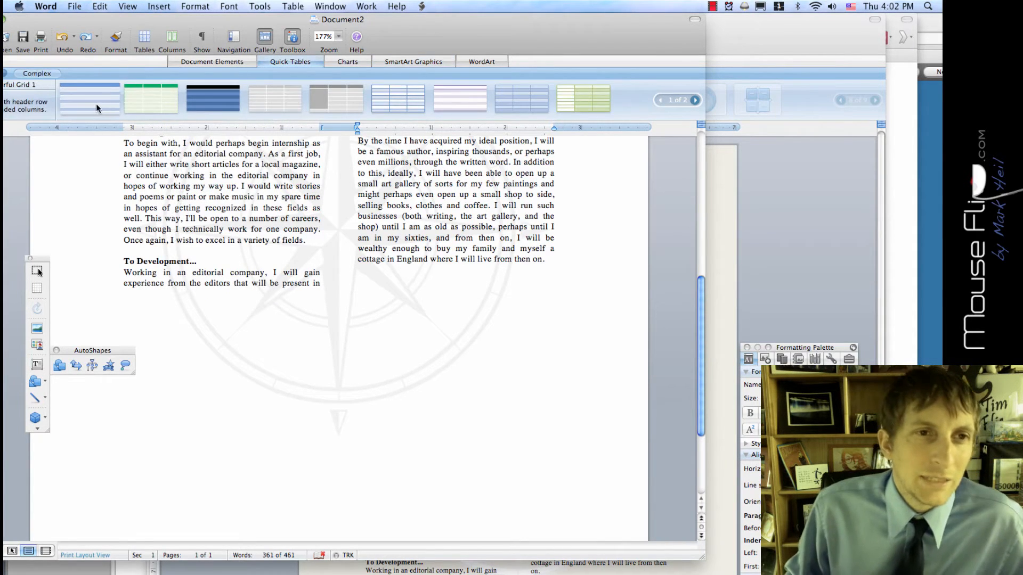
{"action": "left_click", "coordinate": [110, 106]}
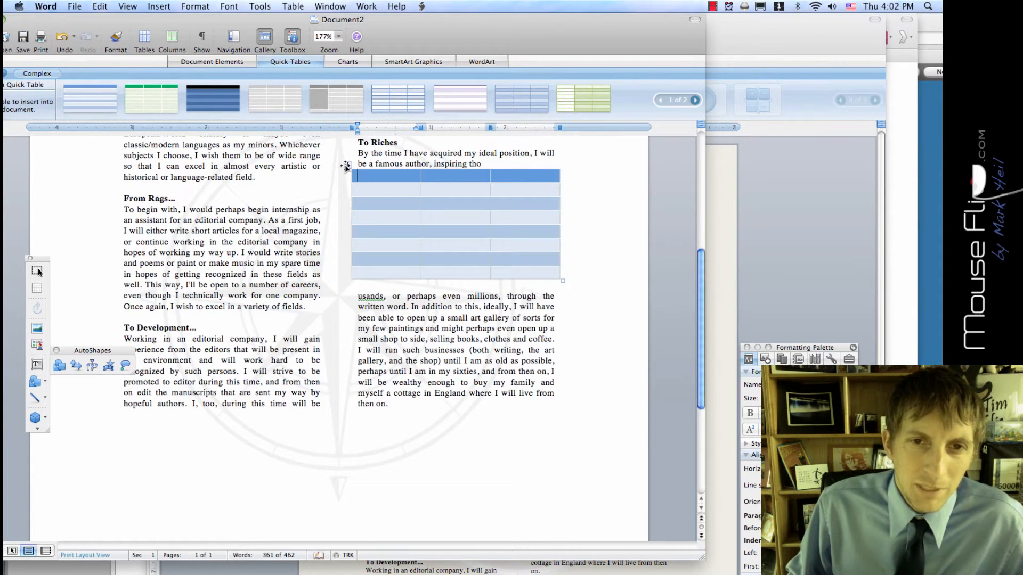
{"action": "scroll", "coordinate": [345, 167], "scroll_direction": "up", "scroll_amount": 3}
{"action": "scroll", "coordinate": [346, 214], "scroll_direction": "down", "scroll_amount": 2}
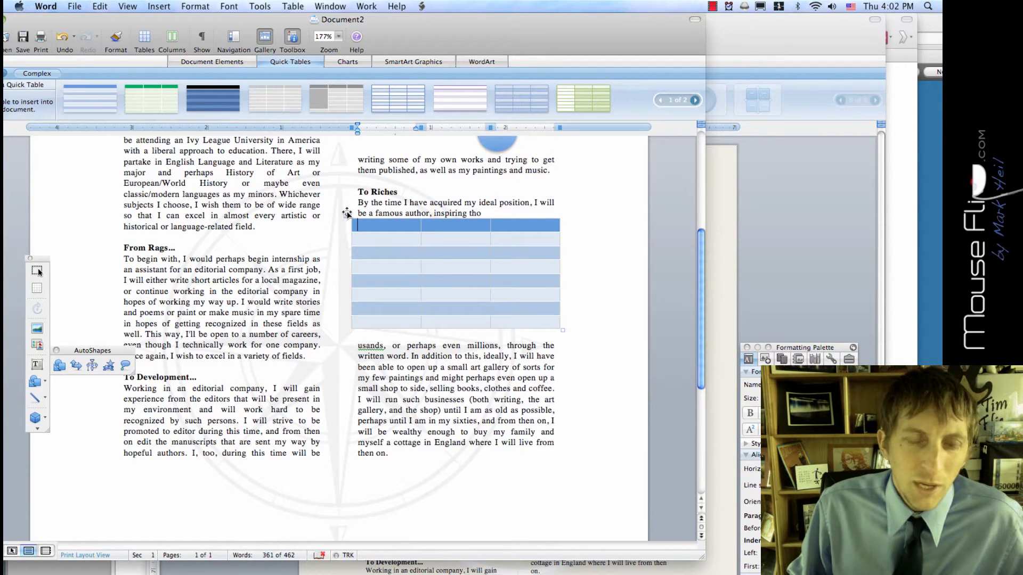
{"action": "scroll", "coordinate": [347, 213], "scroll_direction": "down", "scroll_amount": 6}
{"action": "scroll", "coordinate": [346, 217], "scroll_direction": "up", "scroll_amount": 9}
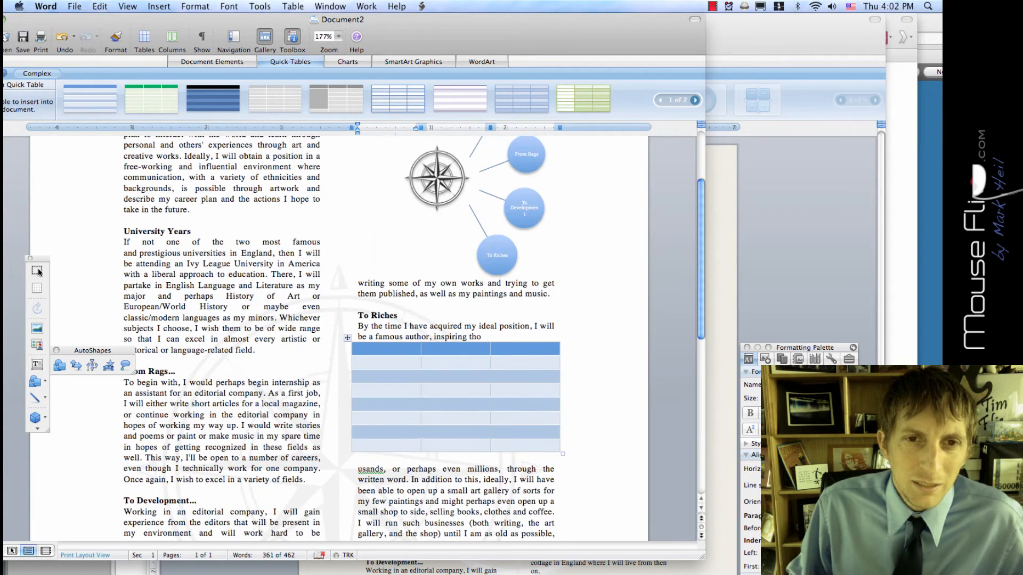
Step: Move the table out of the To Riches paragraph to directly below the last line of the second text column
{"action": "scroll", "coordinate": [471, 222], "scroll_direction": "down", "scroll_amount": 1}
{"action": "scroll", "coordinate": [470, 224], "scroll_direction": "up", "scroll_amount": 1}
{"action": "scroll", "coordinate": [471, 224], "scroll_direction": "down", "scroll_amount": 4}
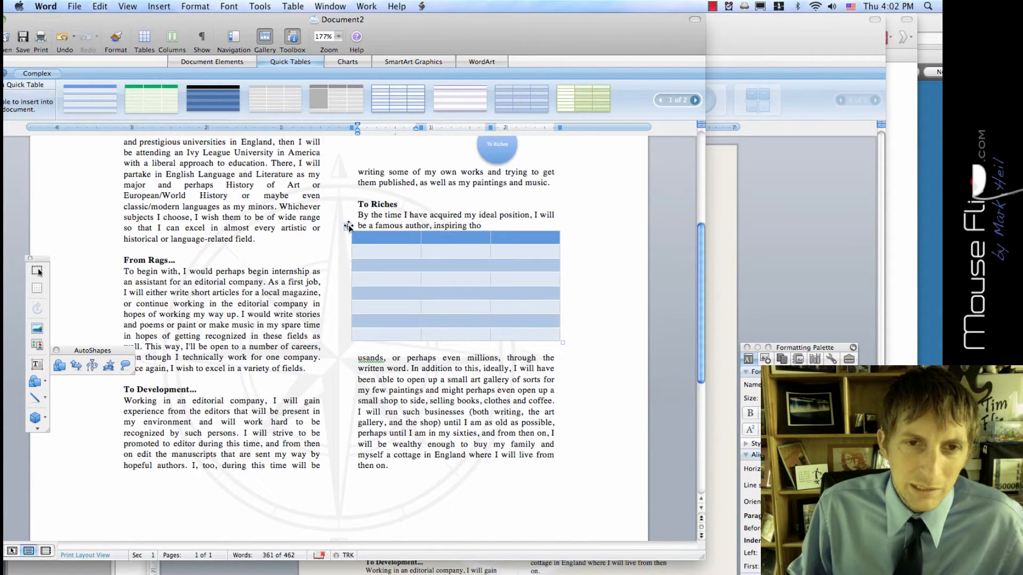
{"action": "left_click_drag", "start_coordinate": [347, 227], "coordinate": [126, 260]}
{"action": "left_click_drag", "start_coordinate": [126, 260], "coordinate": [126, 260]}
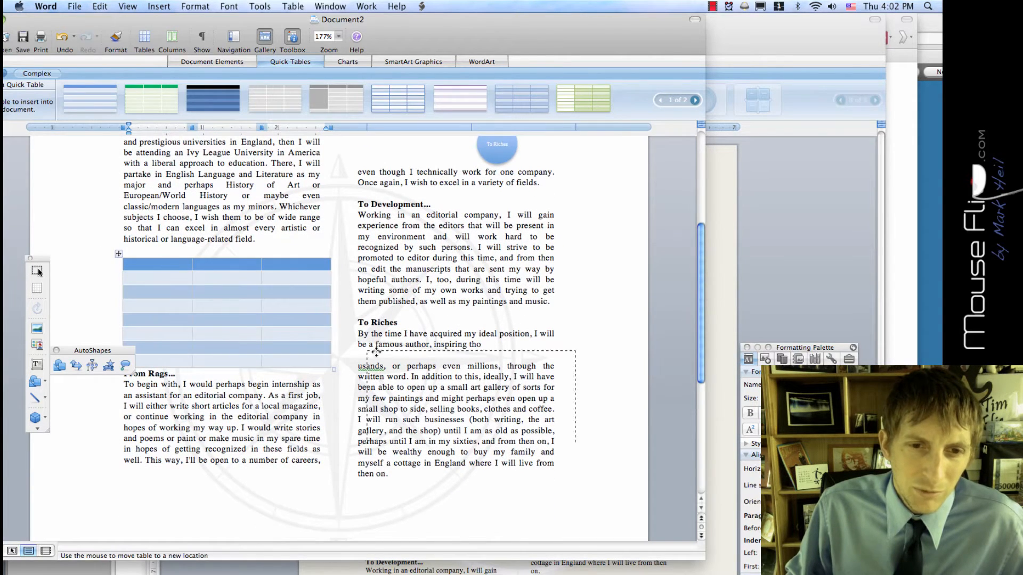
{"action": "left_click_drag", "start_coordinate": [347, 362], "coordinate": [347, 363]}
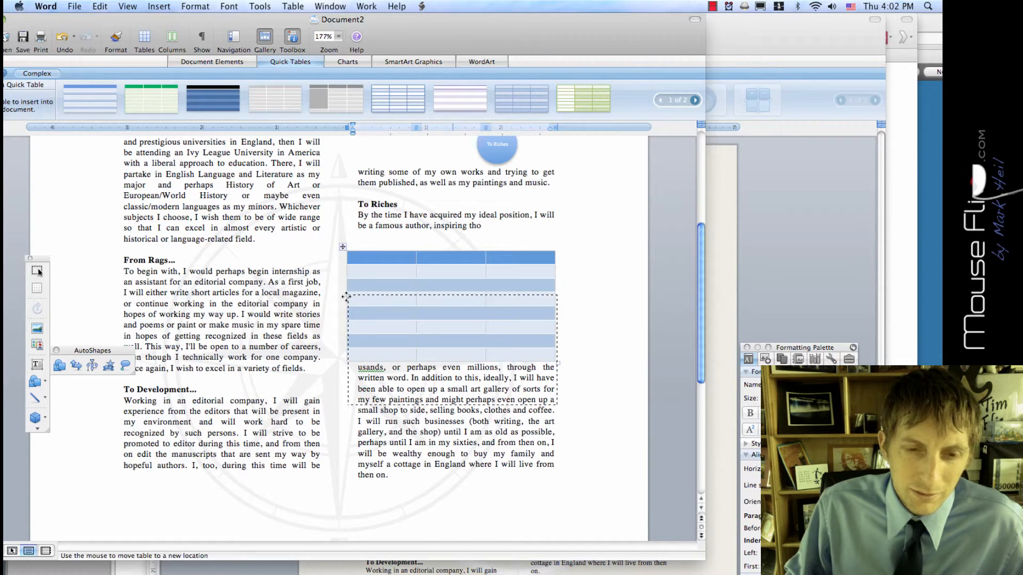
{"action": "left_click", "coordinate": [352, 487]}
{"action": "left_click_drag", "start_coordinate": [351, 488], "coordinate": [351, 487]}
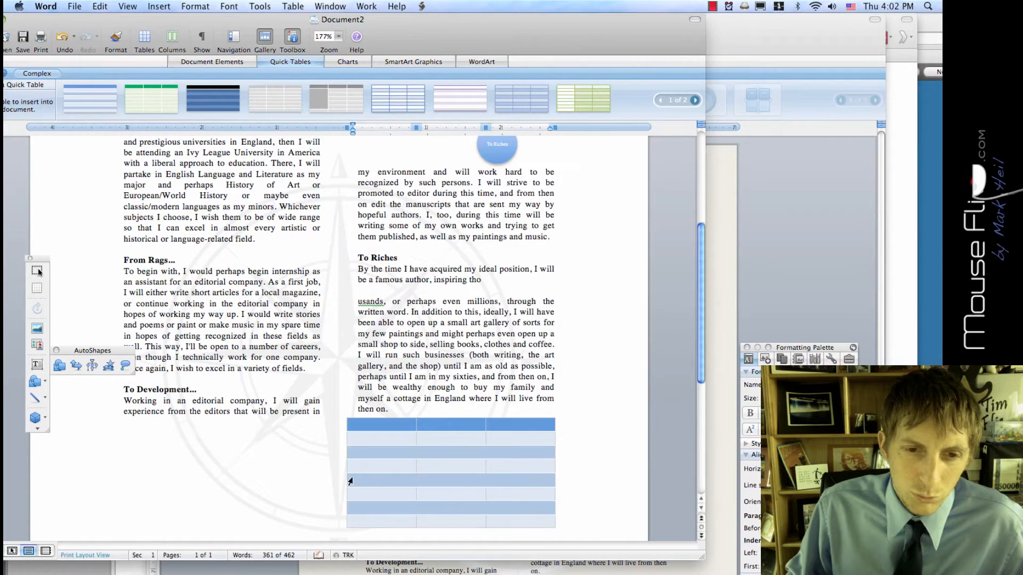
Step: Lower the table slightly to leave a gap between it and the last line of text
{"action": "scroll", "coordinate": [351, 319], "scroll_direction": "down", "scroll_amount": 3}
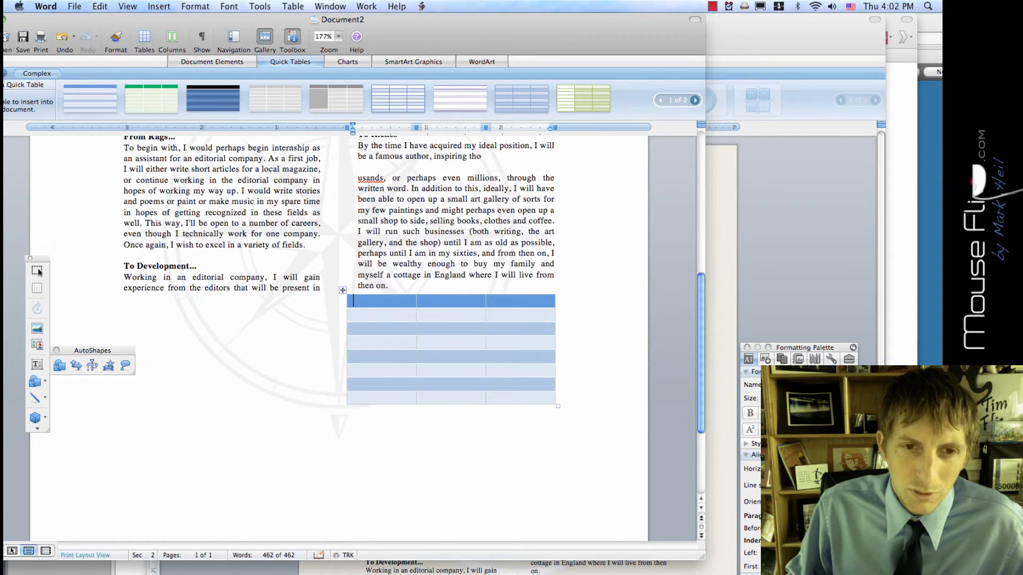
{"action": "scroll", "coordinate": [39, 272], "scroll_direction": "down", "scroll_amount": 4}
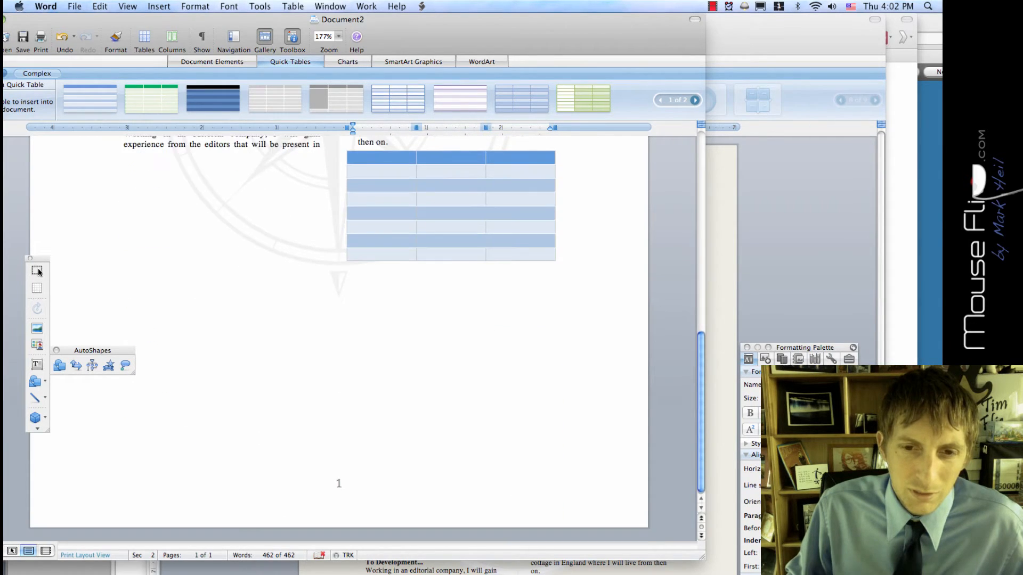
{"action": "scroll", "coordinate": [39, 272], "scroll_direction": "up", "scroll_amount": 6}
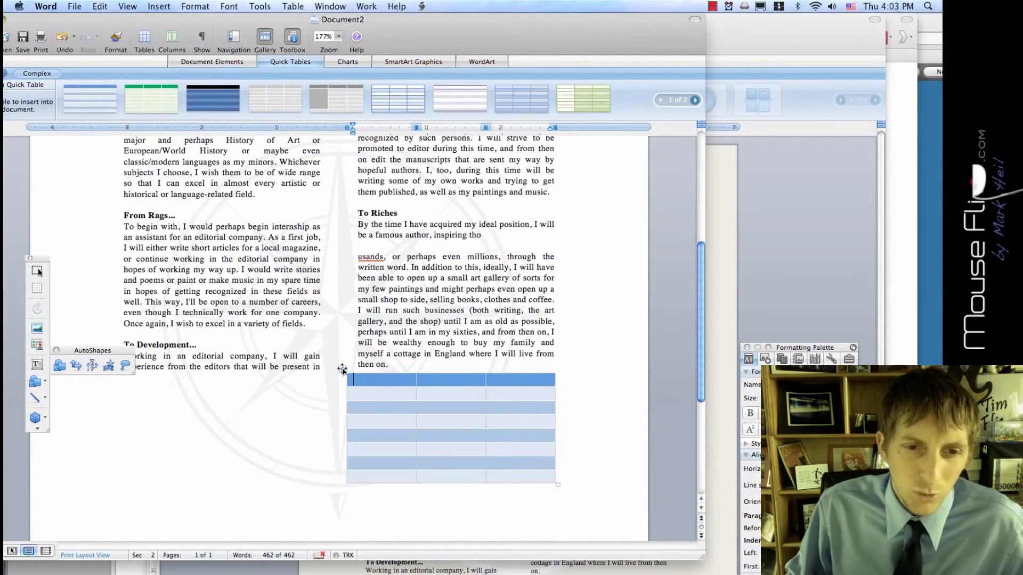
{"action": "left_click_drag", "start_coordinate": [342, 369], "coordinate": [349, 387]}
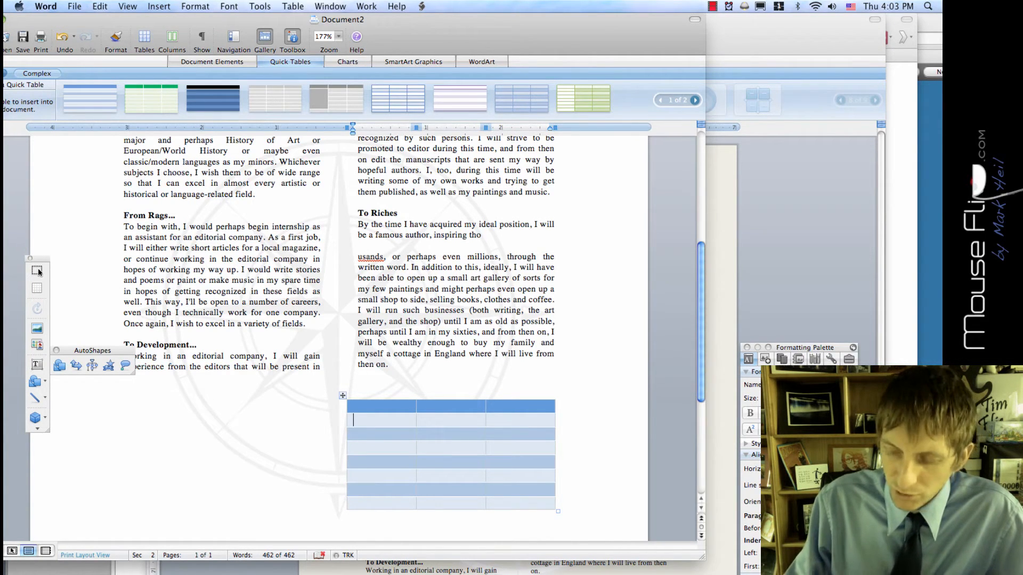
Step: Enter 18 in the first cell of the row below the table's header
{"action": "type", "text": "18"}
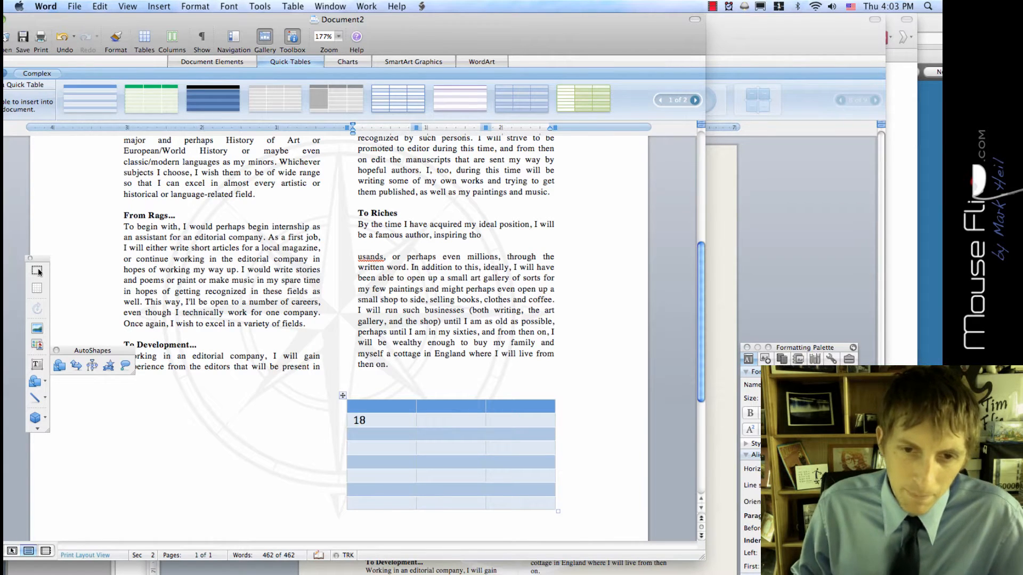
{"action": "key", "text": "Tab"}
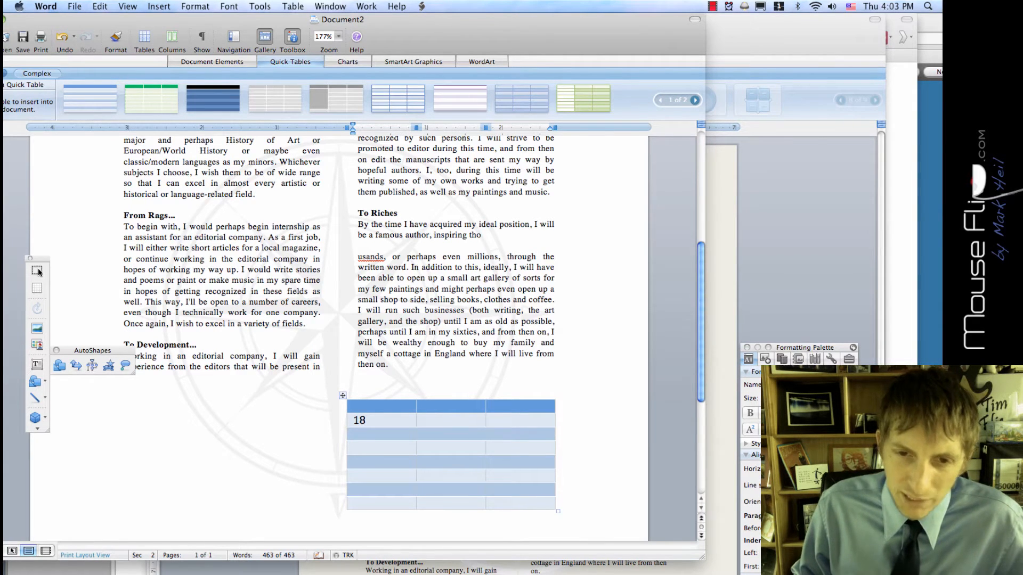
Step: Delete the table's empty third column and widen the second column to match the width of the text above
{"action": "key", "text": "Tab"}
{"action": "key", "text": "Up"}
{"action": "key", "text": "shift+Down"}
{"action": "key", "text": "shift+Down"}
{"action": "key", "text": "shift+Down"}
{"action": "key", "text": "shift+Down"}
{"action": "key", "text": "shift+Down"}
{"action": "key", "text": "shift+Down"}
{"action": "key", "text": "shift+Down"}
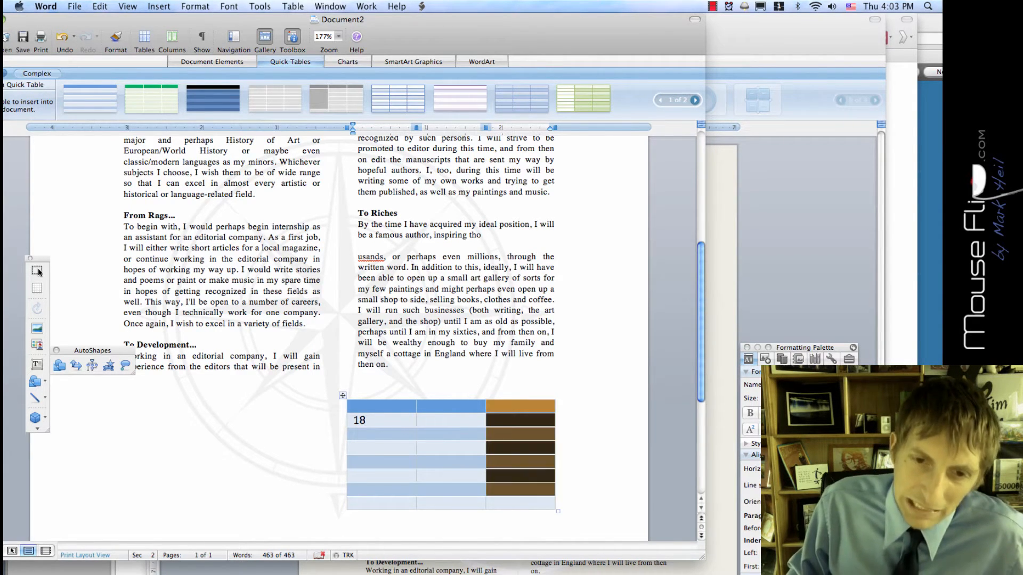
{"action": "right_click", "coordinate": [517, 491]}
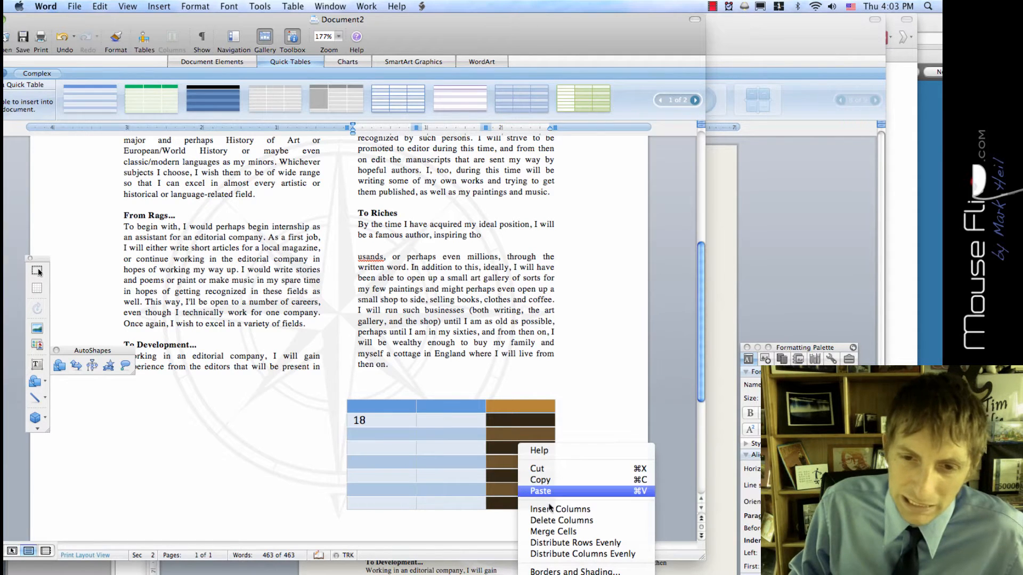
{"action": "left_click", "coordinate": [563, 521]}
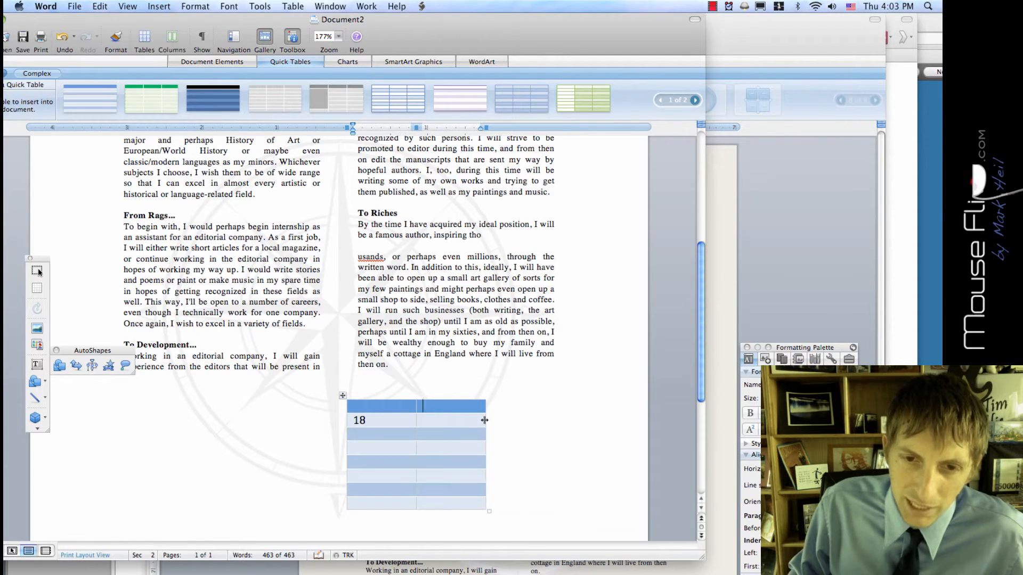
{"action": "left_click_drag", "start_coordinate": [502, 423], "coordinate": [554, 424]}
Step: Enter High School Degree in the cell beside 18
{"action": "key", "text": "Down"}
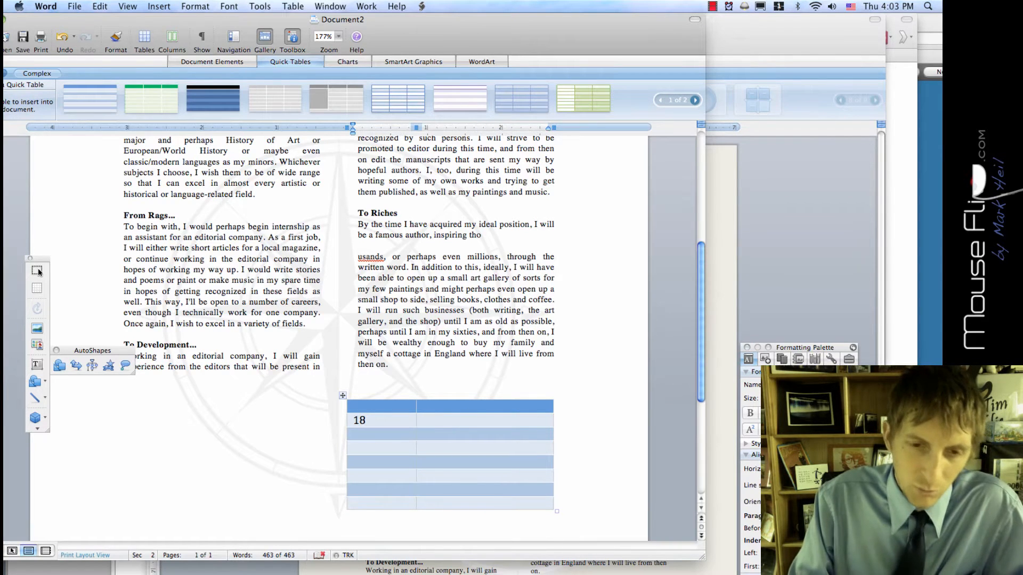
{"action": "type", "text": "High s"}
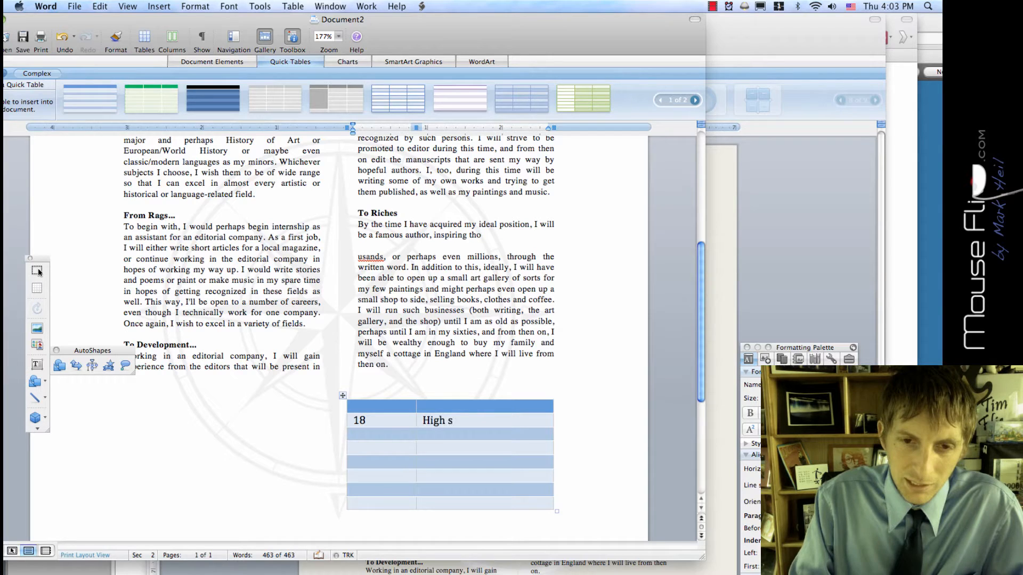
{"action": "key", "text": "BackSpace"}
{"action": "type", "text": "Sc"}
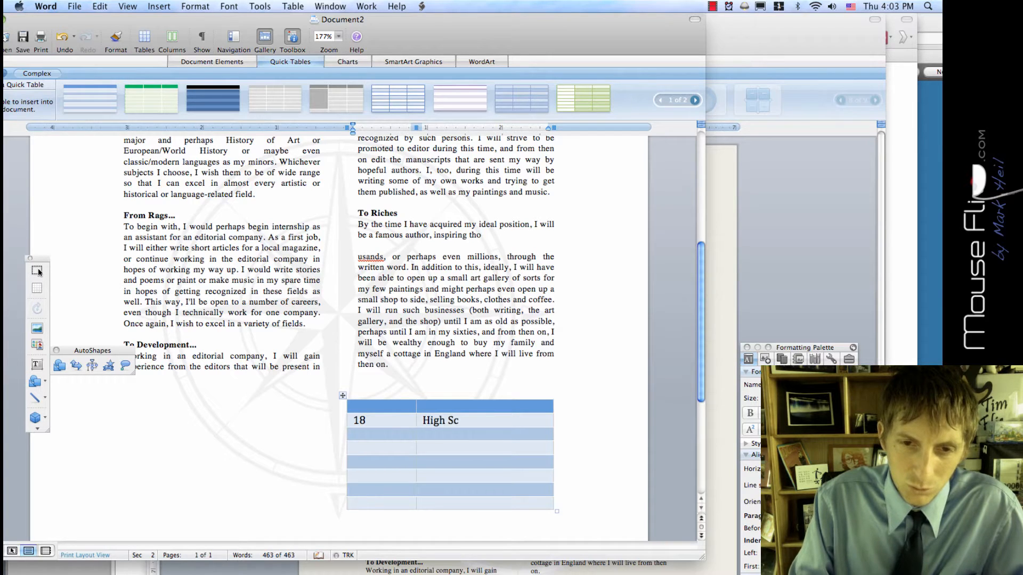
{"action": "type", "text": "hool Degree"}
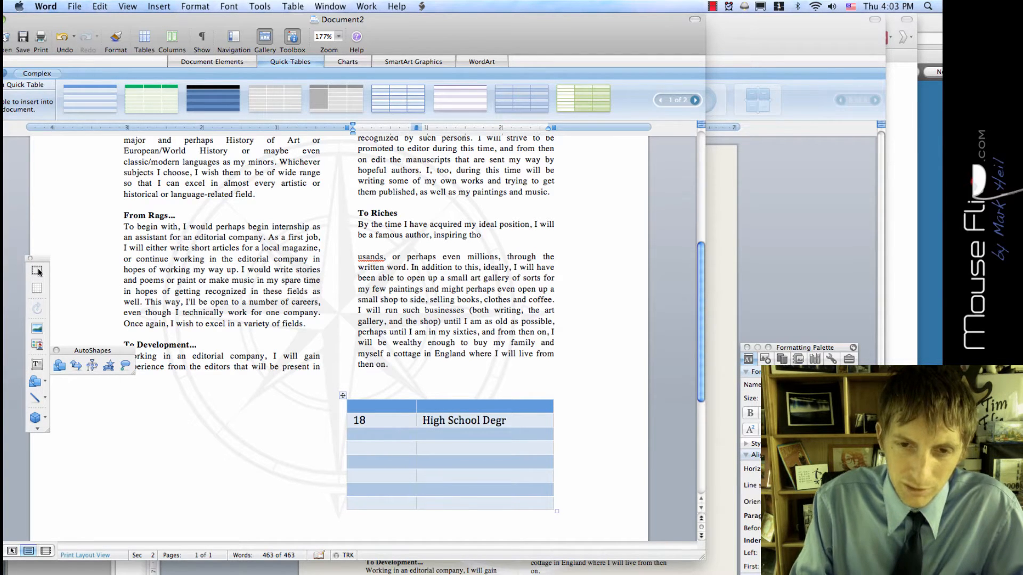
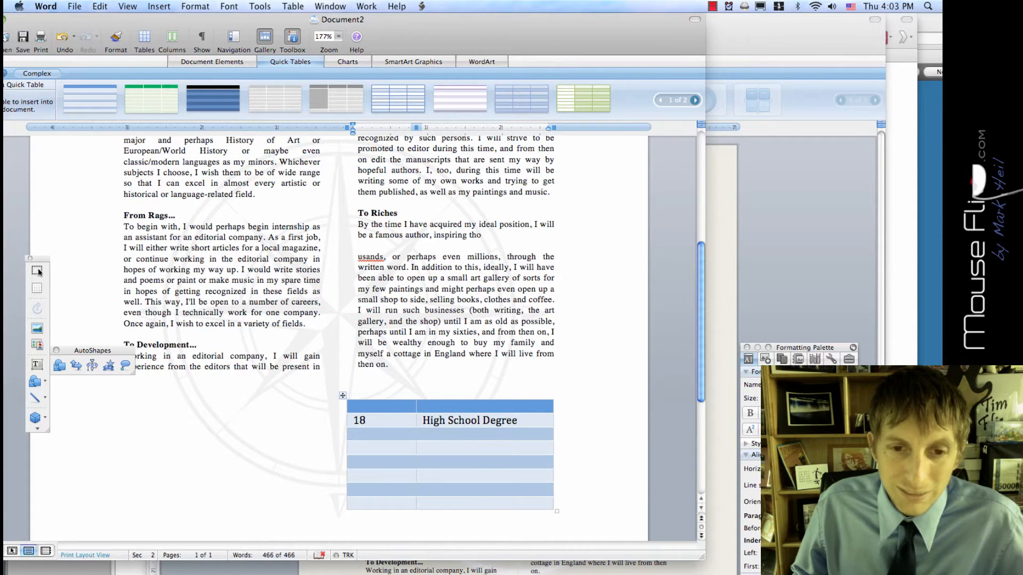
Step: Fill the next table row with 21 and College Degree in Marketing
{"action": "key", "text": "Right"}
{"action": "key", "text": "Right"}
{"action": "key", "text": "Right"}
{"action": "key", "text": "Right"}
{"action": "key", "text": "Right"}
{"action": "key", "text": "Right"}
{"action": "key", "text": "Right"}
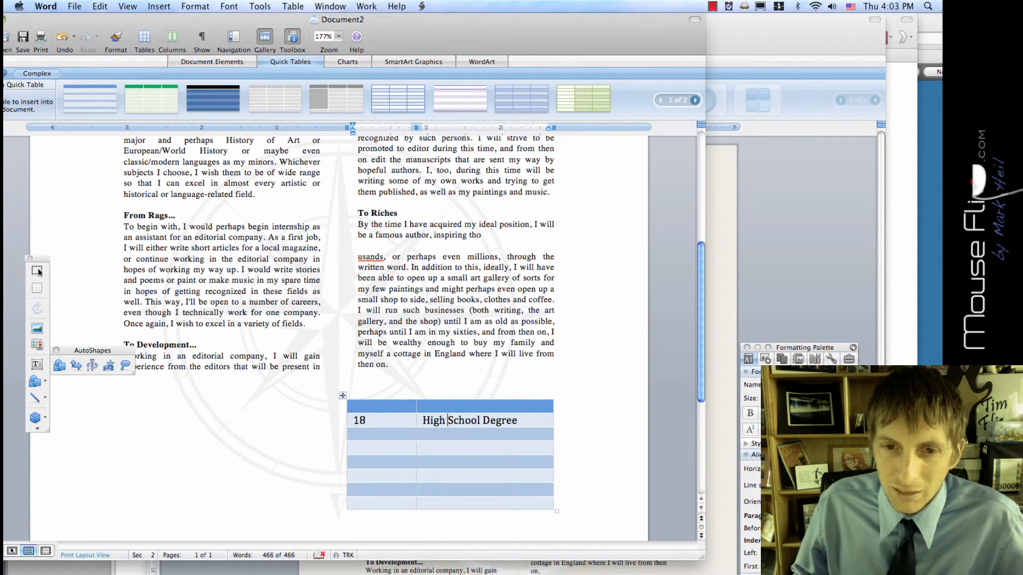
{"action": "key", "text": "Tab"}
{"action": "type", "text": "21"}
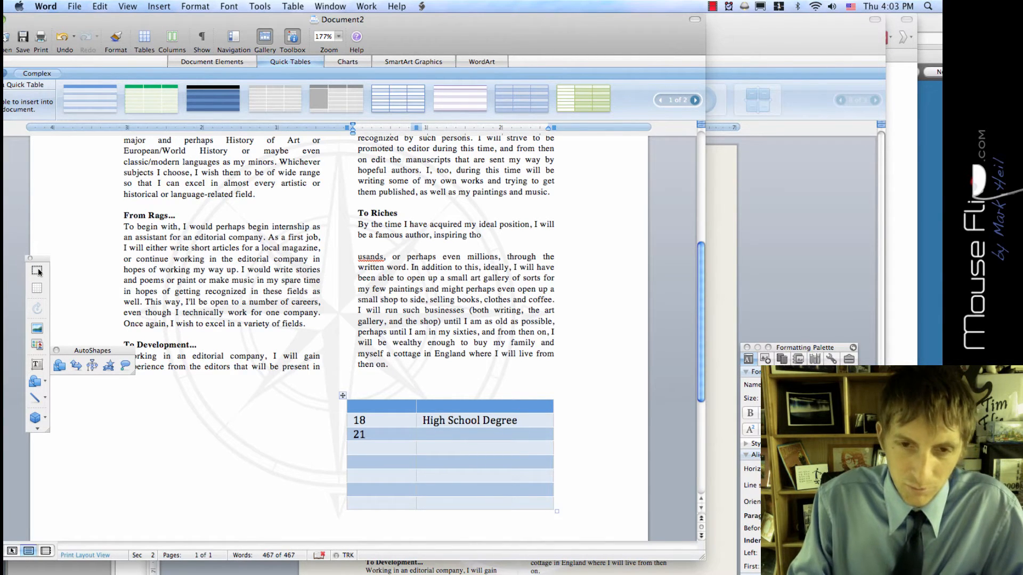
{"action": "type", "text": "College Deg"}
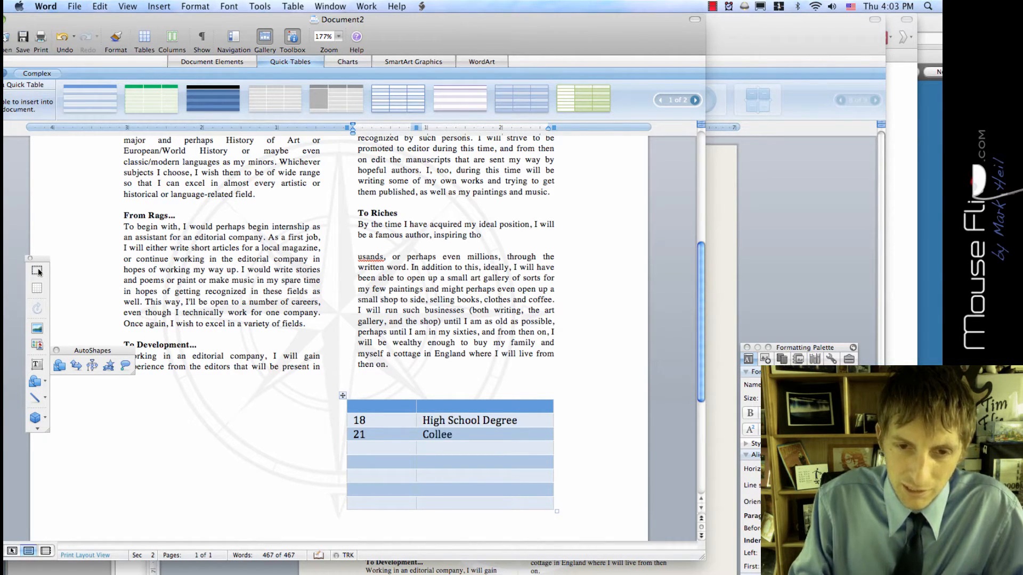
{"action": "type", "text": "ree"}
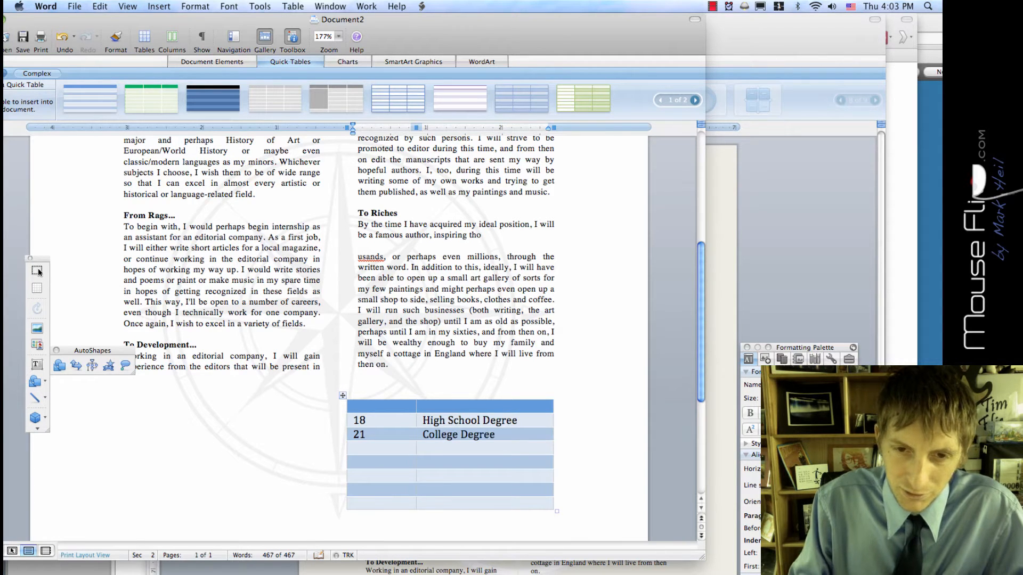
{"action": "type", "text": " in Marketing"}
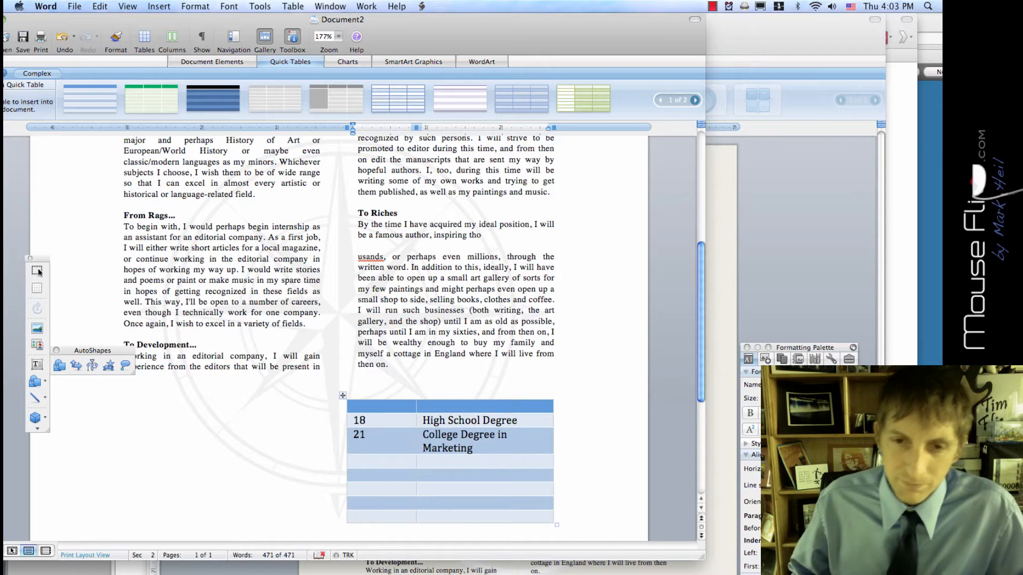
Step: Widen the whole table slightly and reduce the font size of all rows below the header
{"action": "left_click_drag", "start_coordinate": [557, 525], "coordinate": [573, 521]}
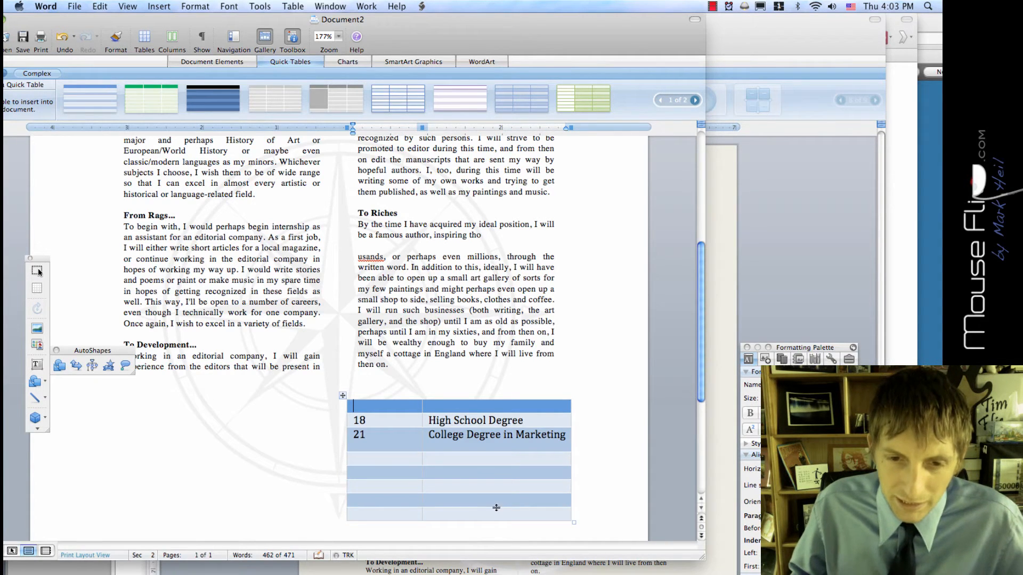
{"action": "left_click_drag", "start_coordinate": [495, 515], "coordinate": [384, 421]}
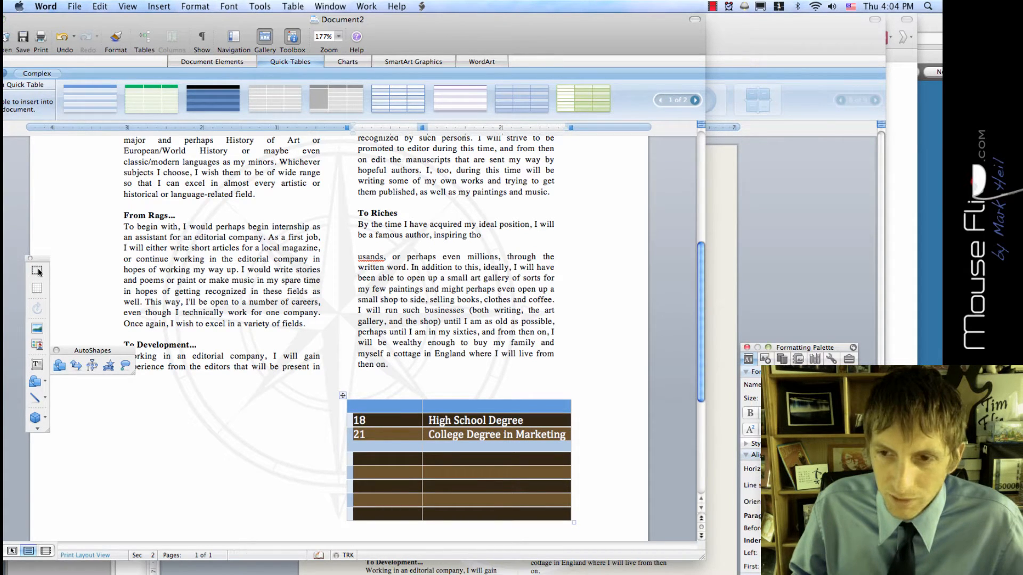
{"action": "left_click", "coordinate": [774, 428]}
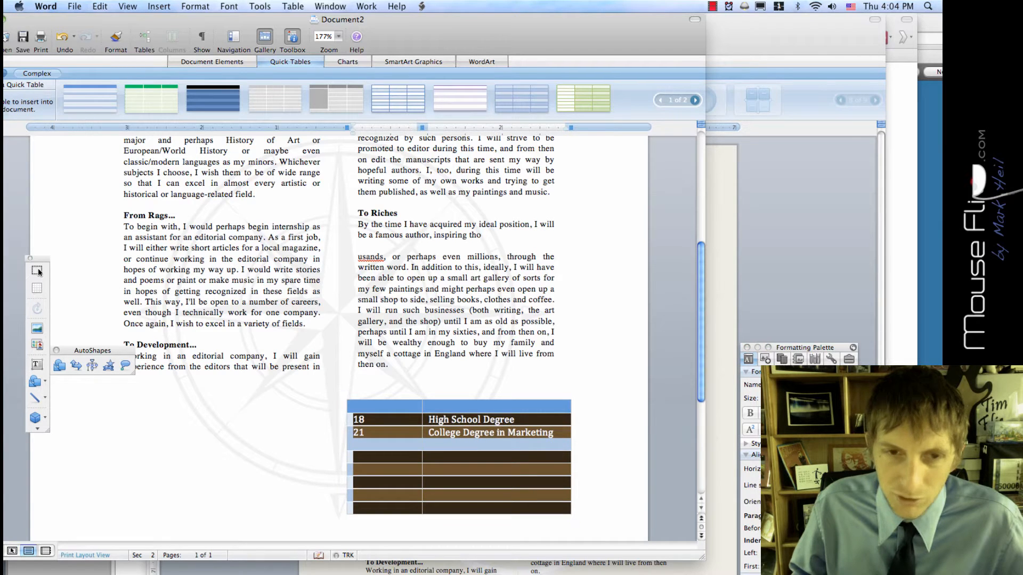
{"action": "left_click", "coordinate": [452, 457]}
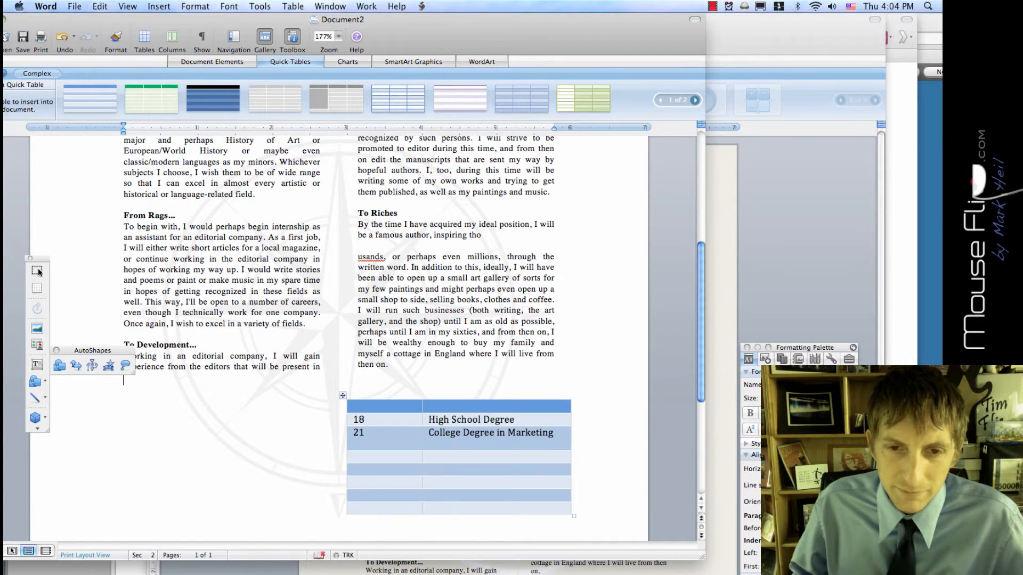
Step: Move the table beneath the first text column, under the To Development paragraph
{"action": "left_click_drag", "start_coordinate": [342, 395], "coordinate": [138, 395]}
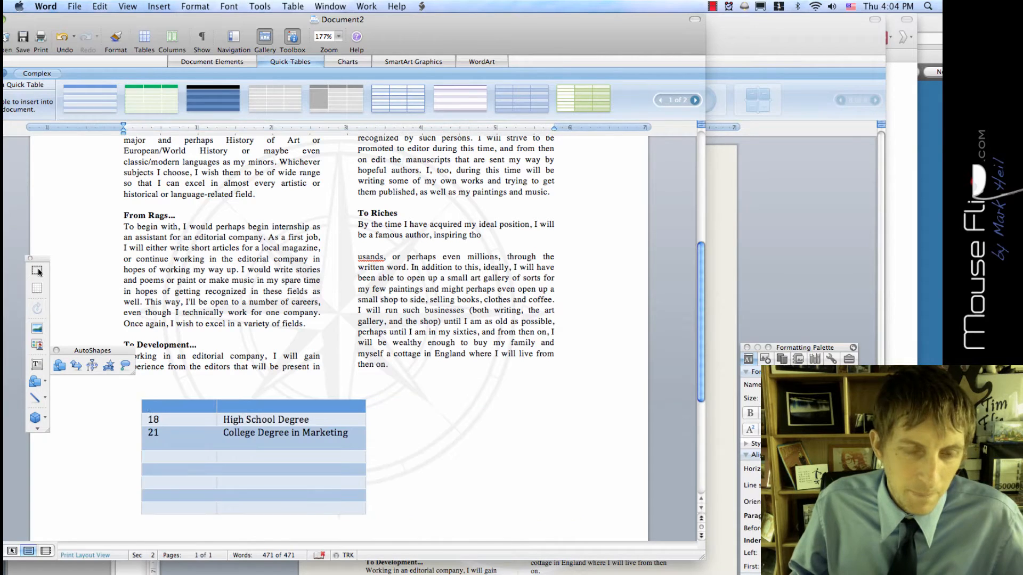
{"action": "left_click_drag", "start_coordinate": [364, 420], "coordinate": [368, 421]}
{"action": "left_click", "coordinate": [190, 452]}
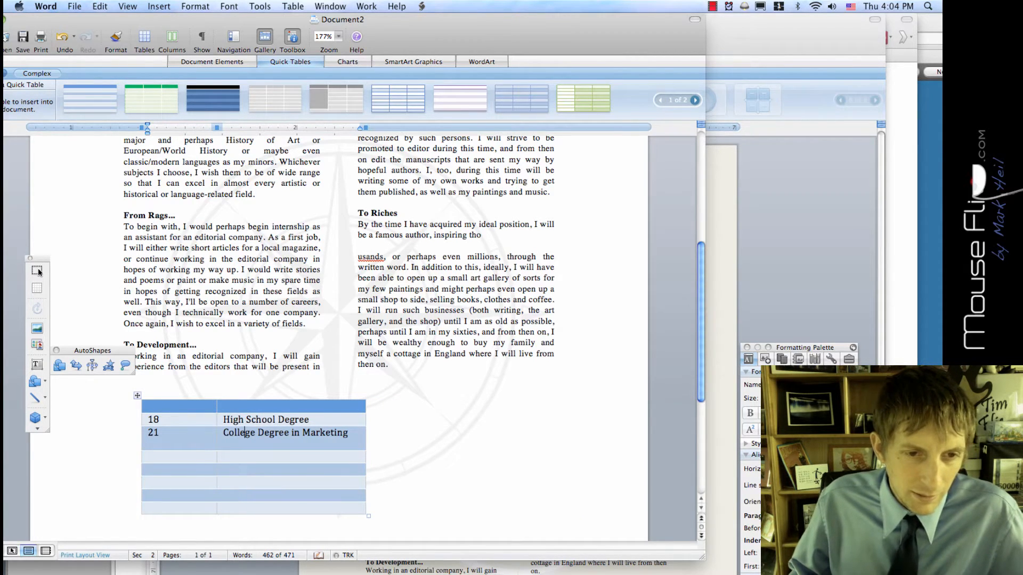
Step: Fill the row below College Degree in Marketing with 22 and Entry level writer
{"action": "double_click", "coordinate": [245, 432]}
{"action": "left_click", "coordinate": [245, 432]}
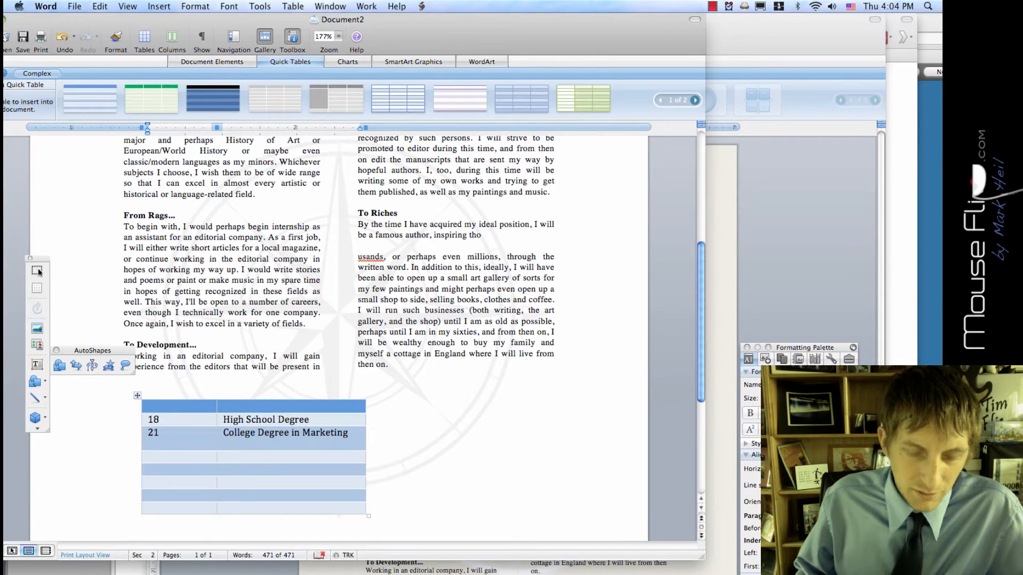
{"action": "type", "text": "22"}
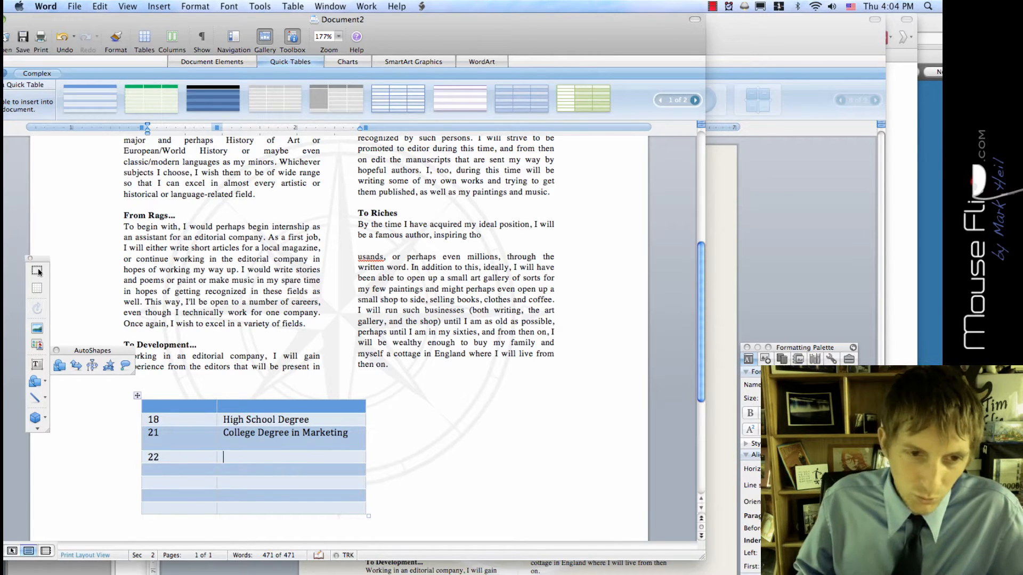
{"action": "type", "text": "E"}
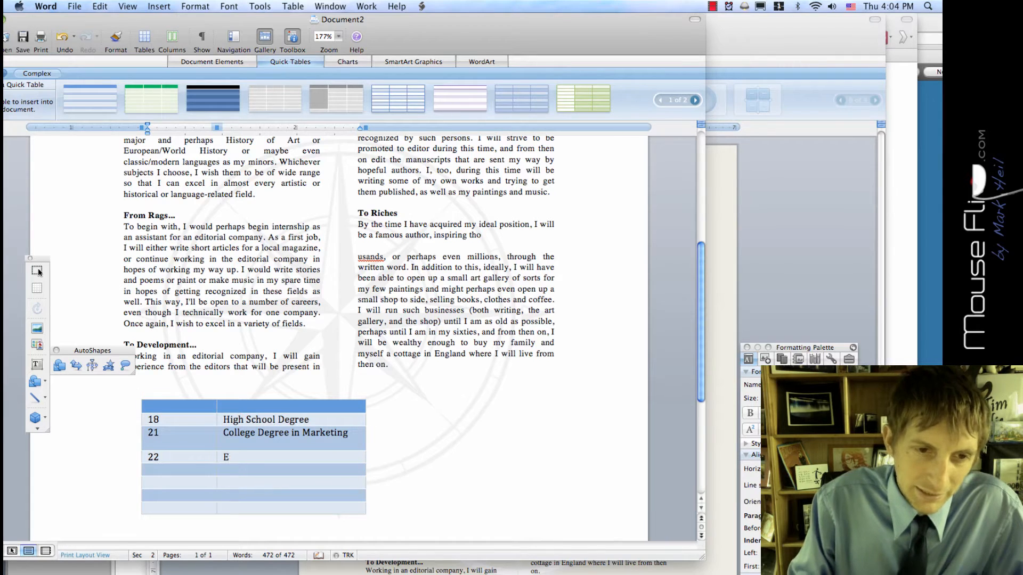
{"action": "type", "text": "ntry level"}
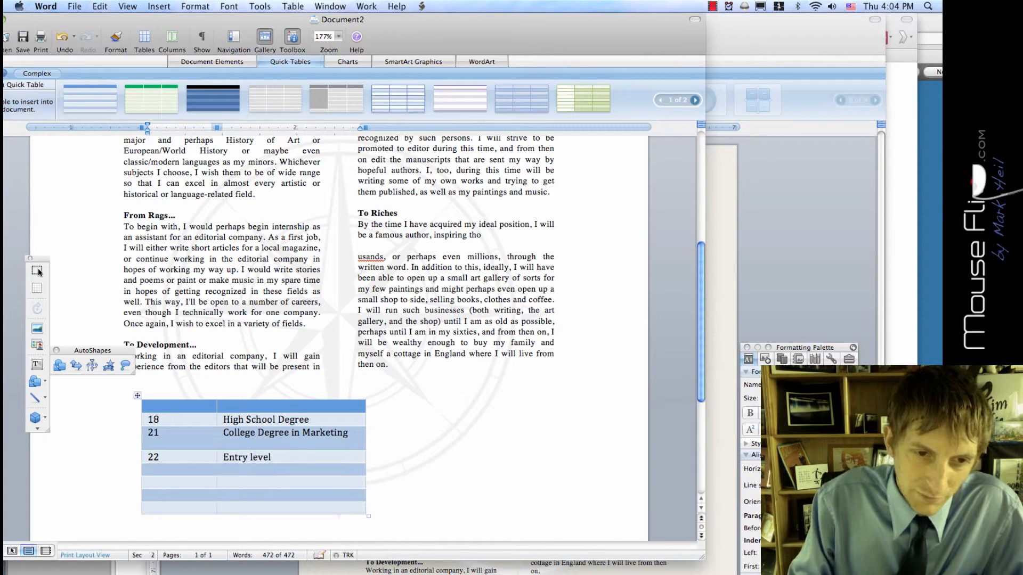
{"action": "type", "text": " writer"}
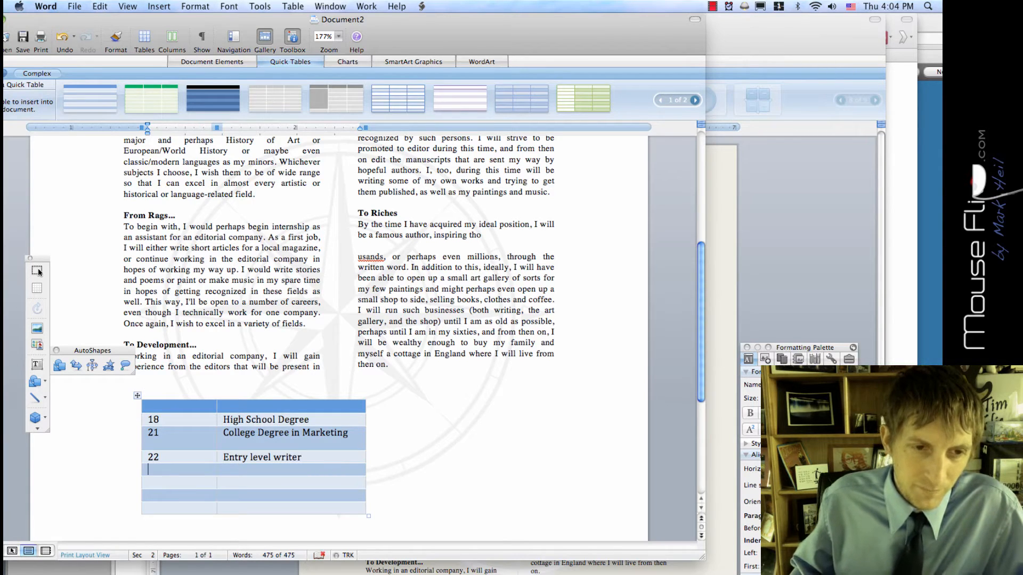
Step: Fill the table row below Entry level writer with 24 and Local Newspaper editor
{"action": "type", "text": "24"}
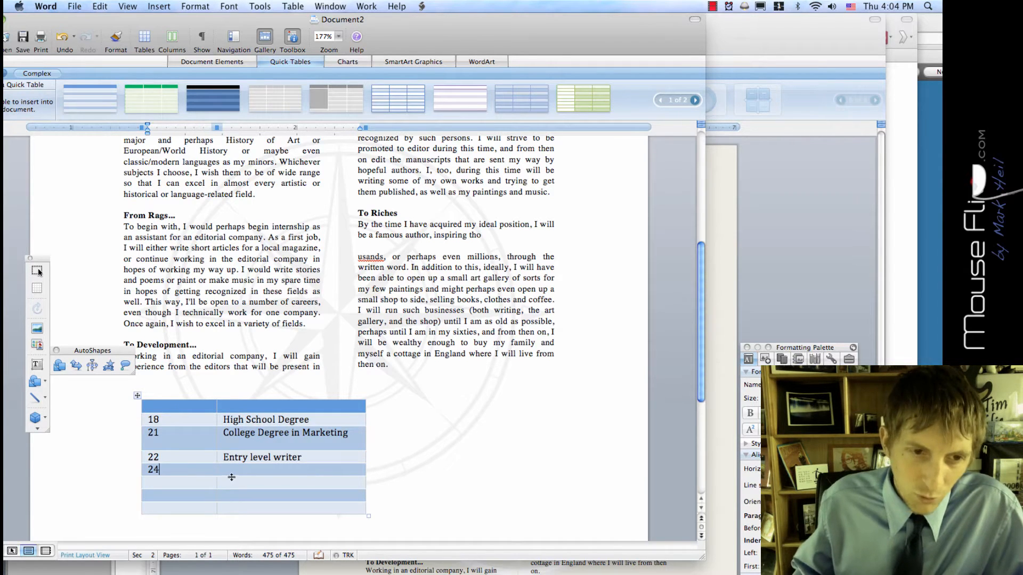
{"action": "key", "text": "Tab"}
{"action": "type", "text": "New"}
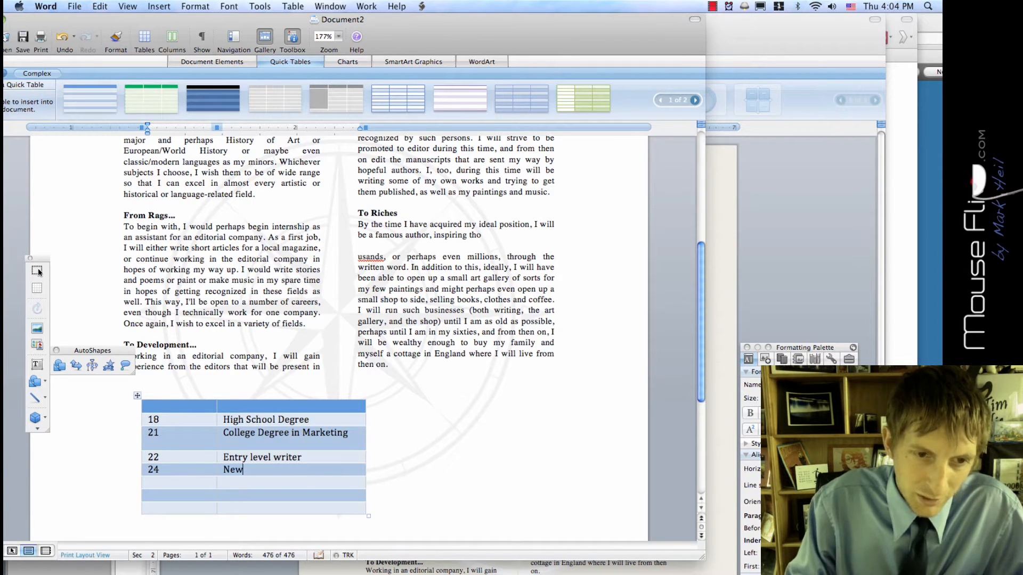
{"action": "key", "text": "BackSpace"}
{"action": "key", "text": "BackSpace"}
{"action": "key", "text": "BackSpace"}
{"action": "type", "text": "L"}
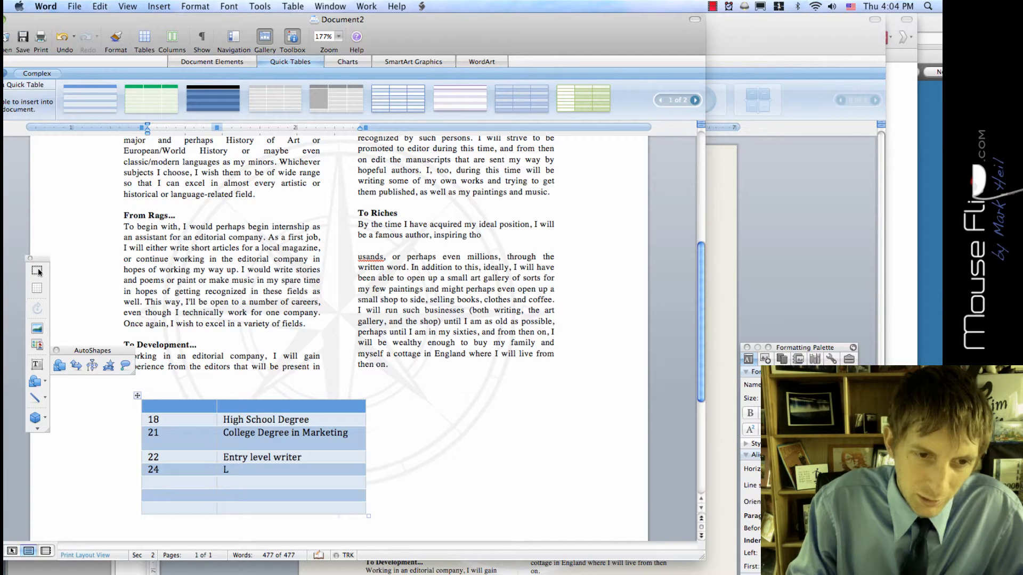
{"action": "type", "text": "ocal Newspa"}
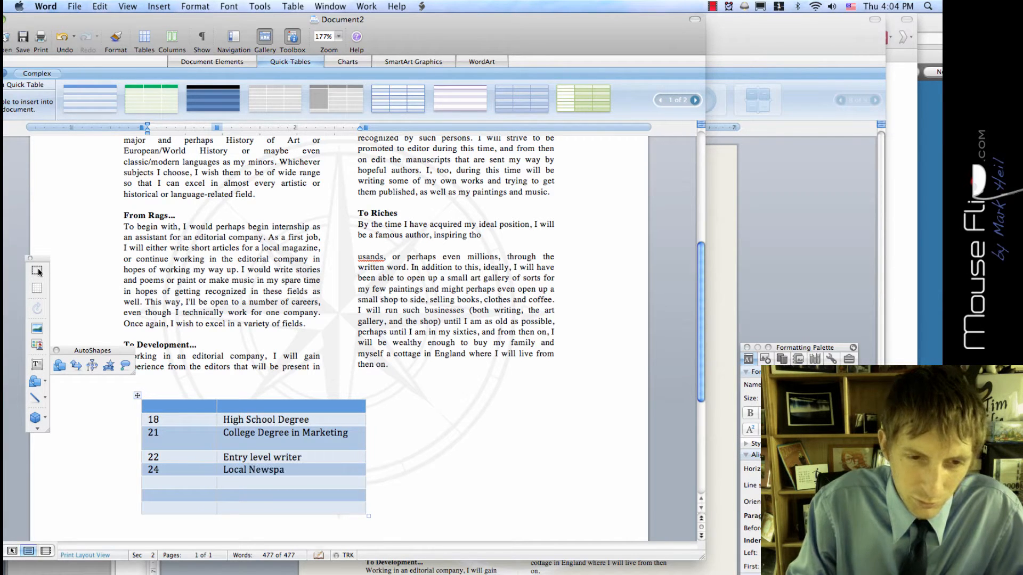
{"action": "type", "text": "per editor"}
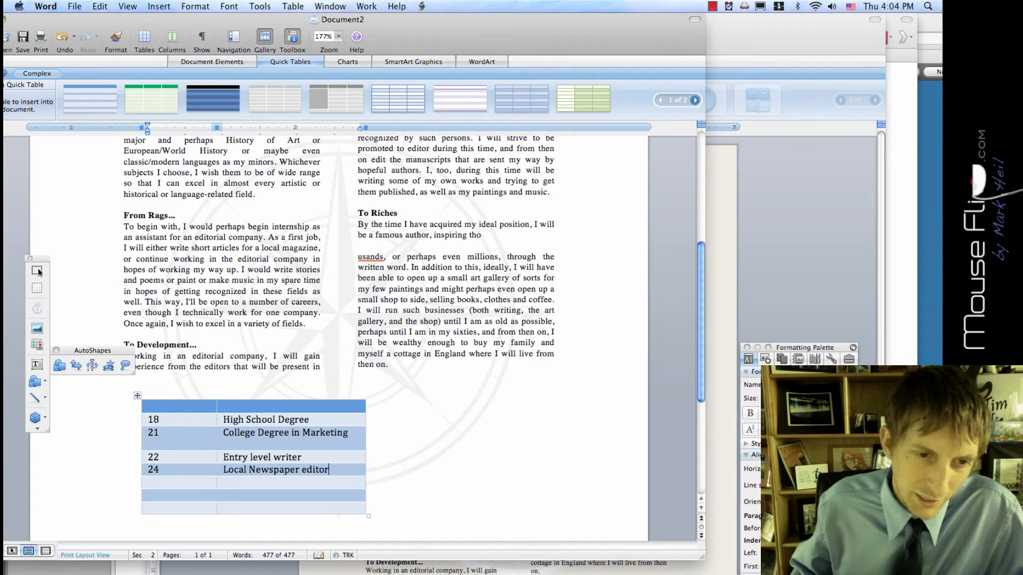
Step: Fill the row below Local Newspaper editor with 31 and State magazine editor
{"action": "key", "text": "Tab"}
{"action": "type", "text": "31"}
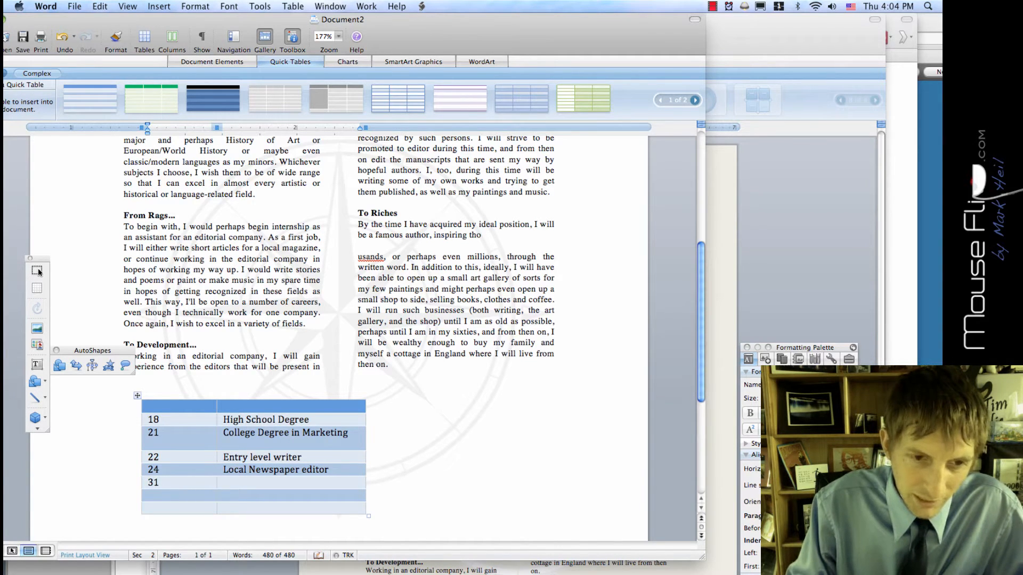
{"action": "key", "text": "Tab"}
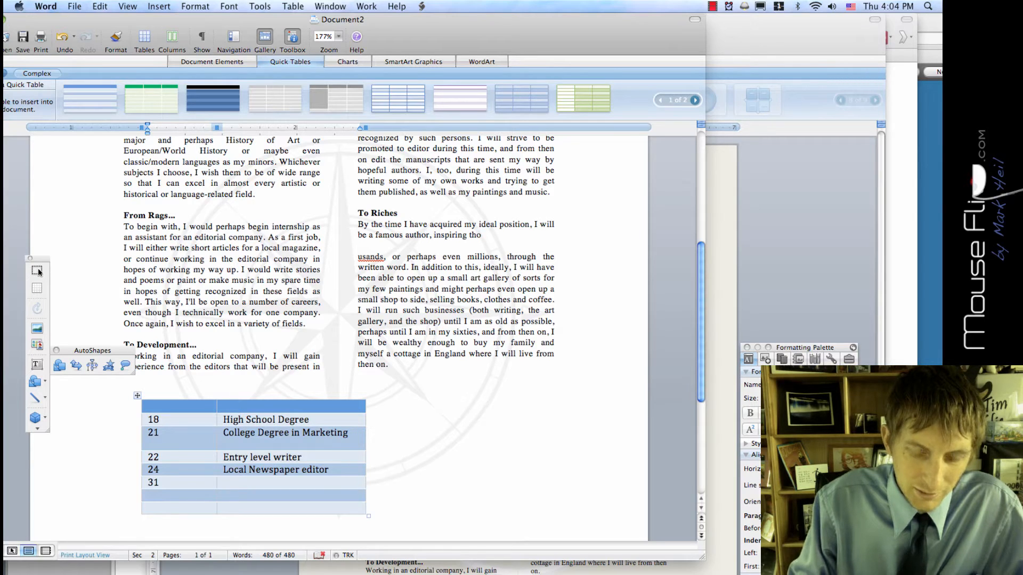
{"action": "type", "text": "State"}
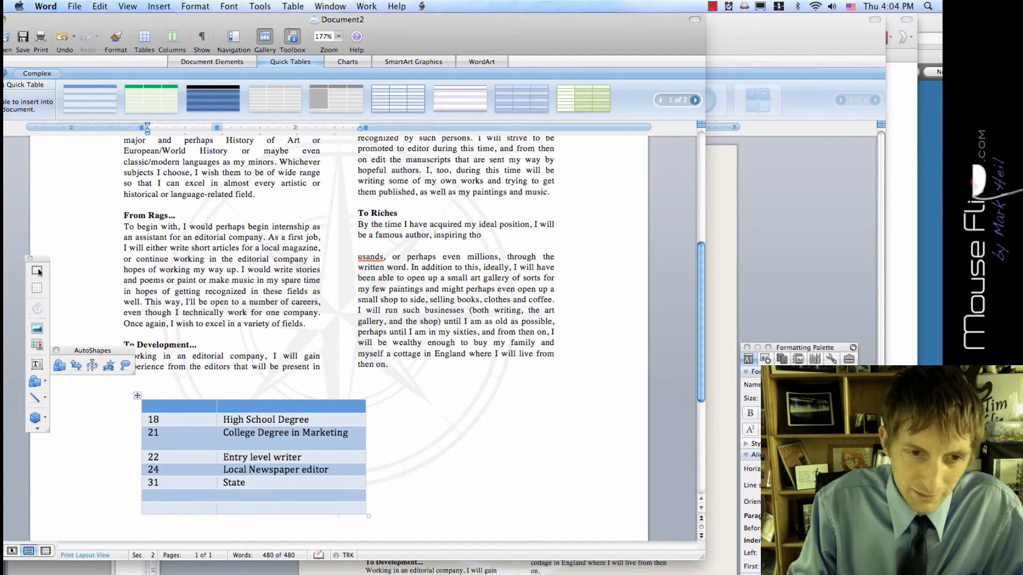
{"action": "type", "text": " m"}
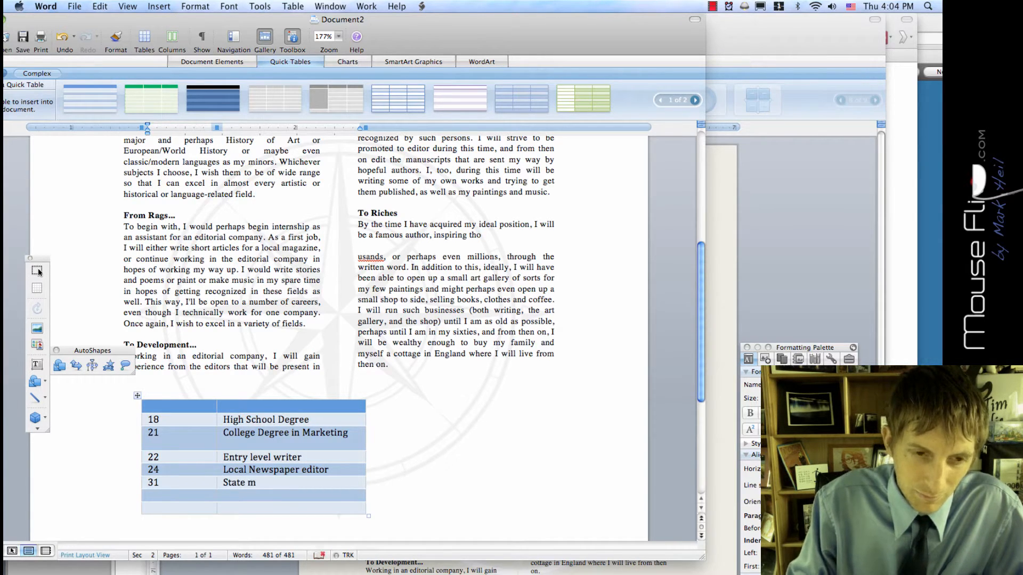
{"action": "type", "text": "agazine editor"}
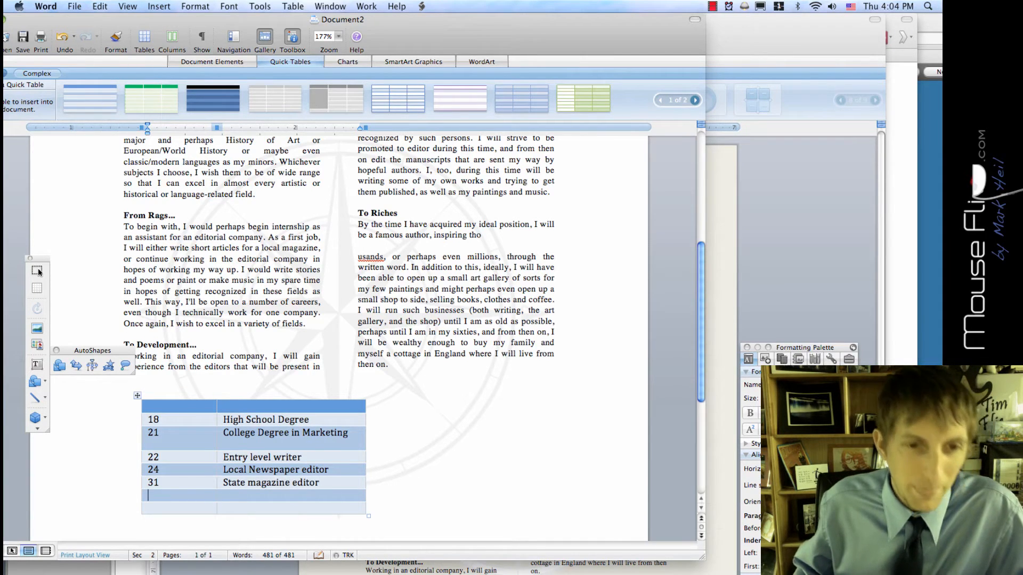
Step: Fill the row below State magazine editor with 35 and Lead editor travel magazine
{"action": "type", "text": "35"}
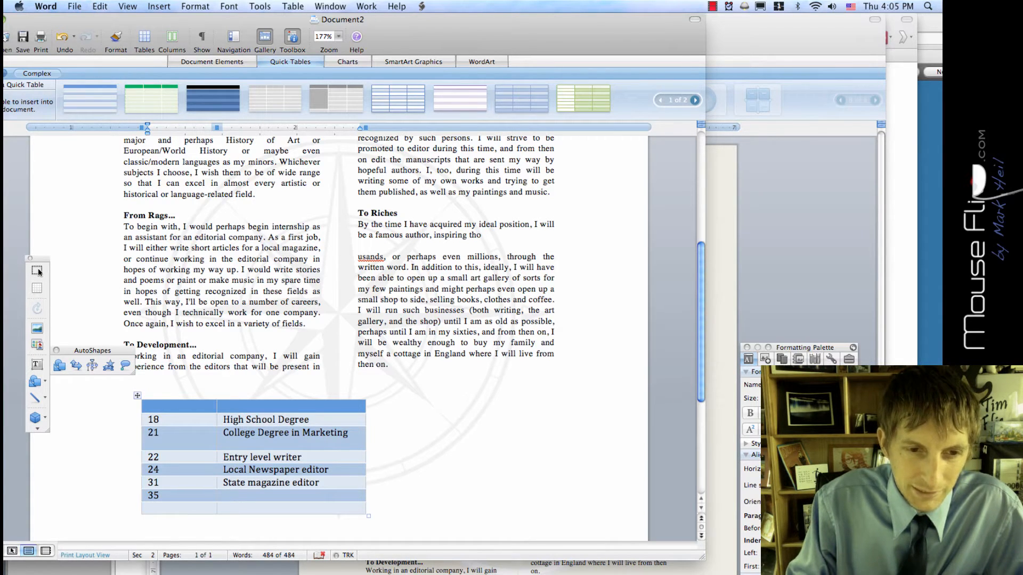
{"action": "type", "text": "Lead edit"}
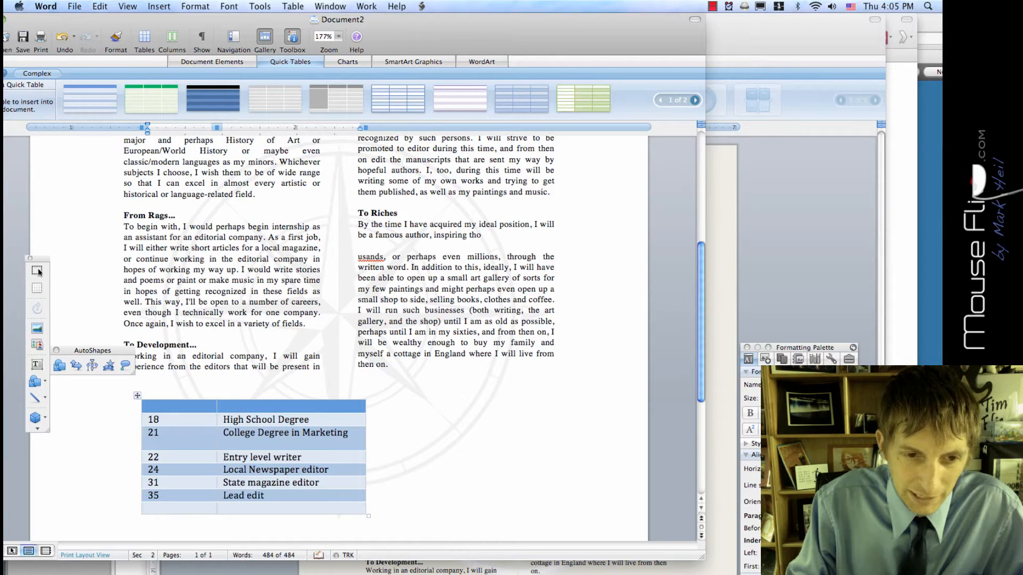
{"action": "type", "text": "or t"}
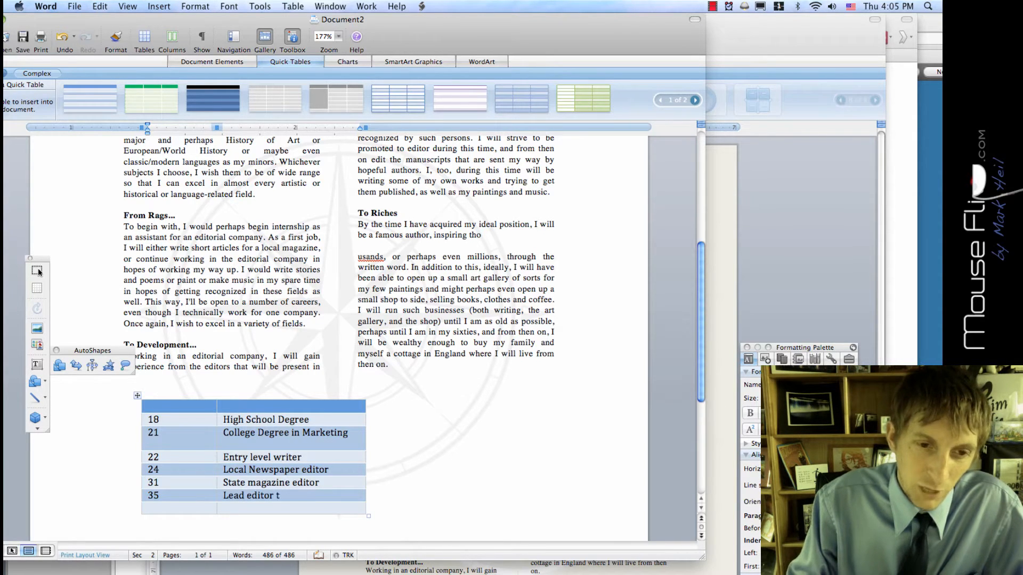
{"action": "type", "text": "ravel magazine"}
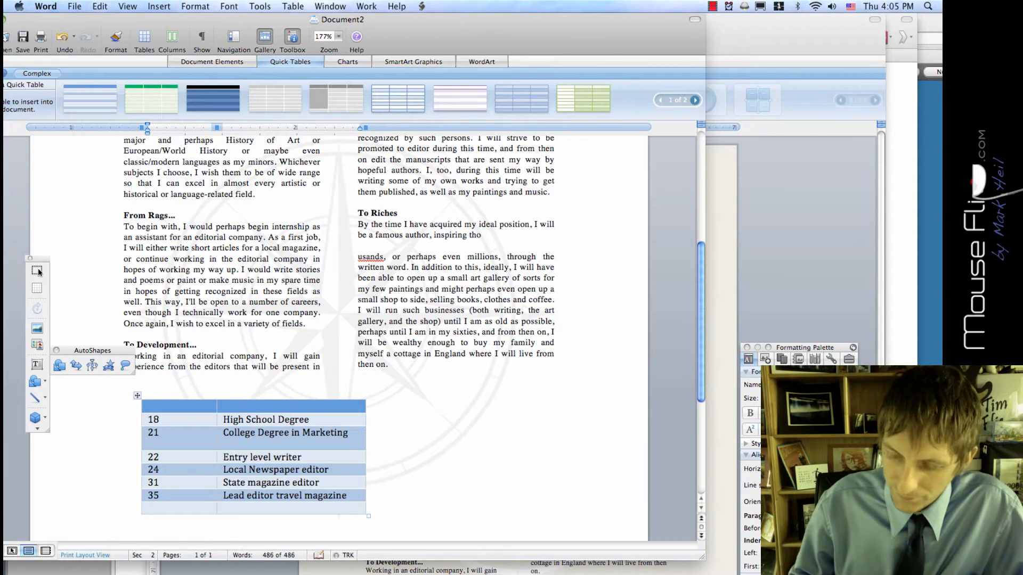
Step: Fill the last table row with 40 and Manager of editing department
{"action": "type", "text": "40"}
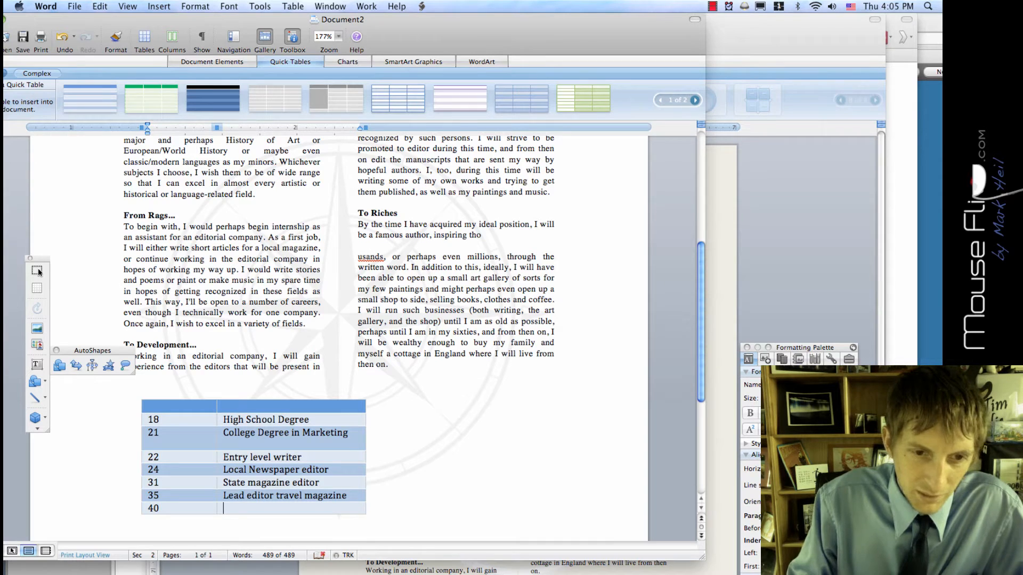
{"action": "type", "text": "Manag"}
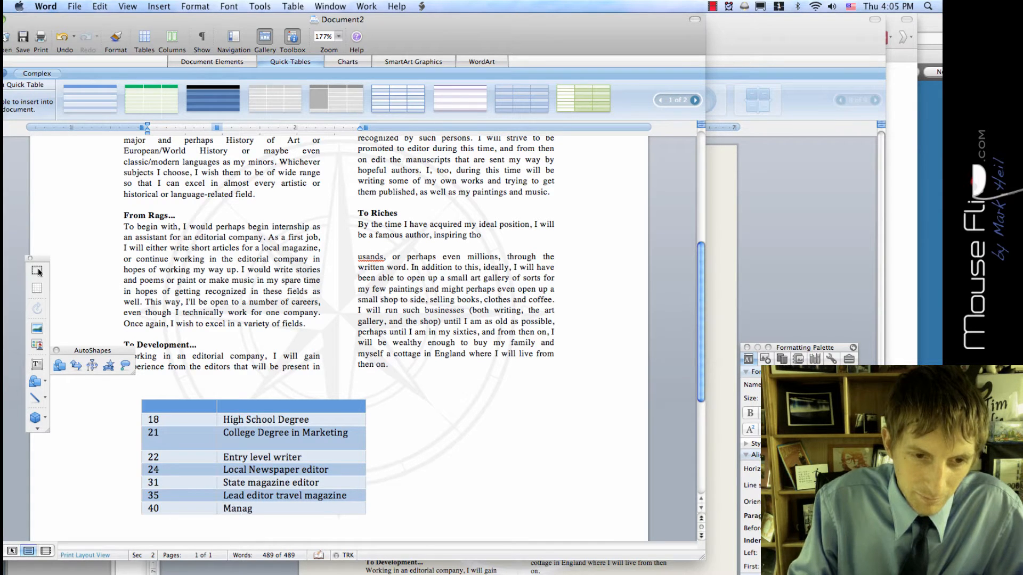
{"action": "type", "text": "er o"}
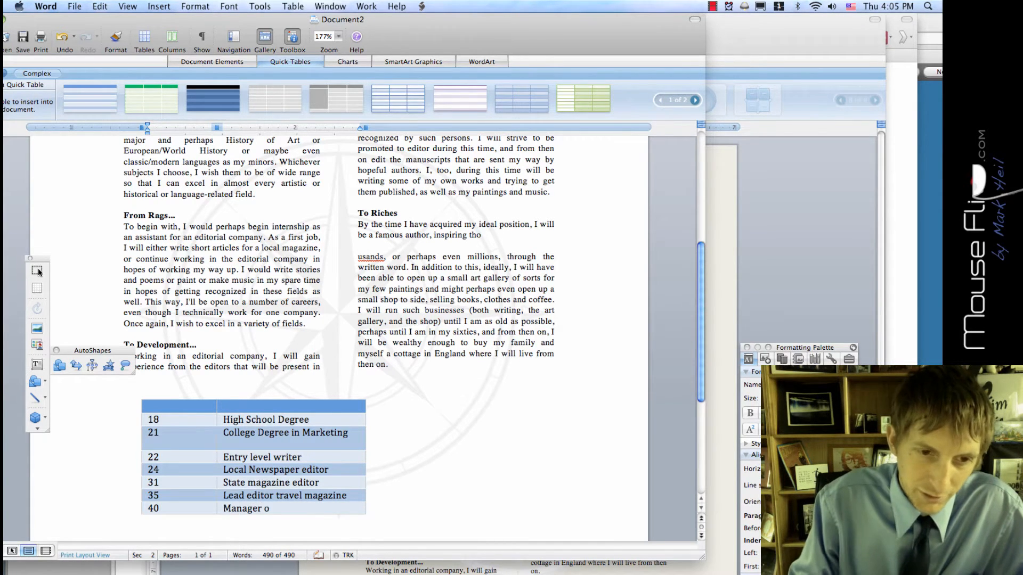
{"action": "type", "text": "f editing dep"}
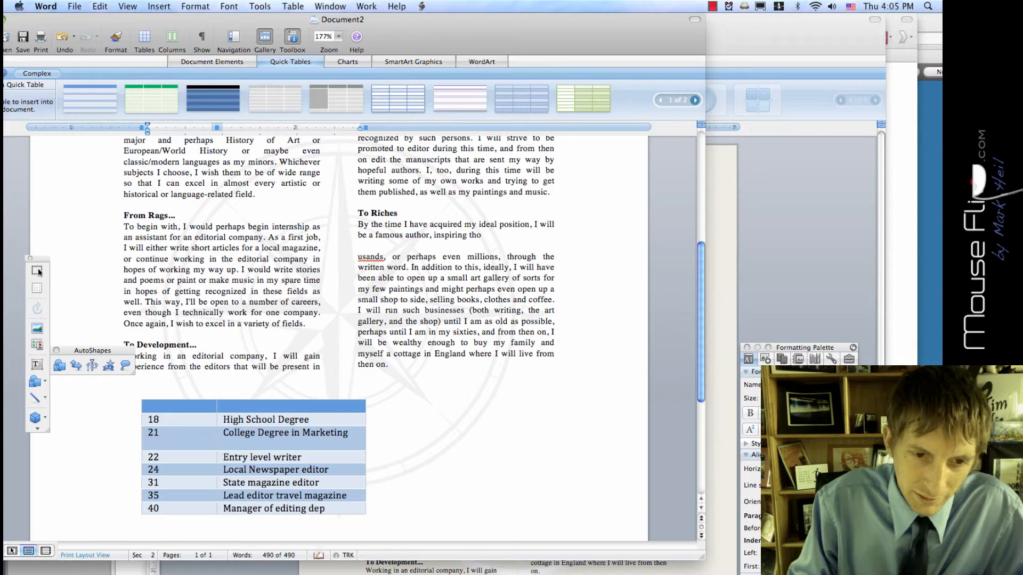
{"action": "type", "text": "artment"}
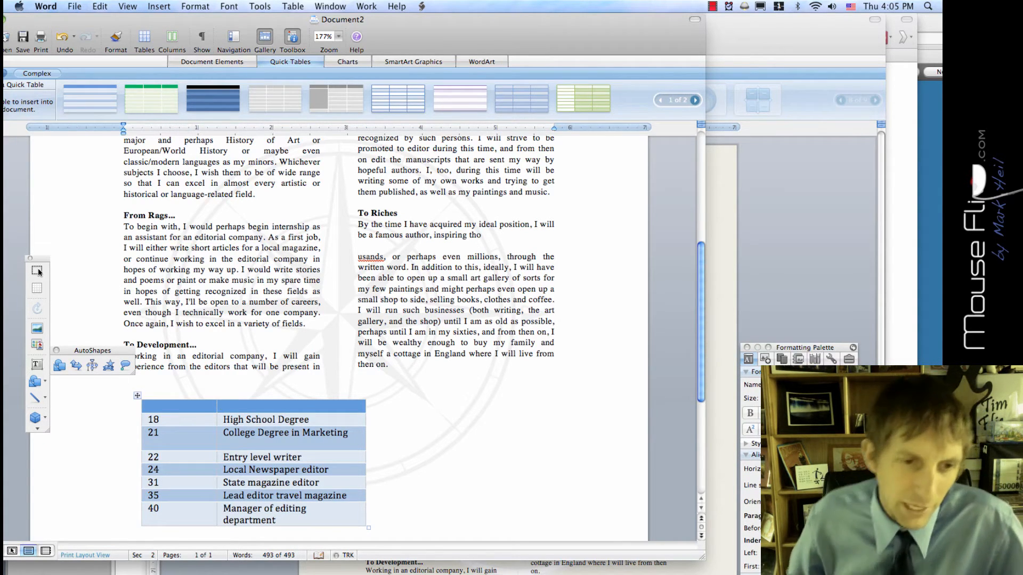
{"action": "left_click", "coordinate": [186, 510]}
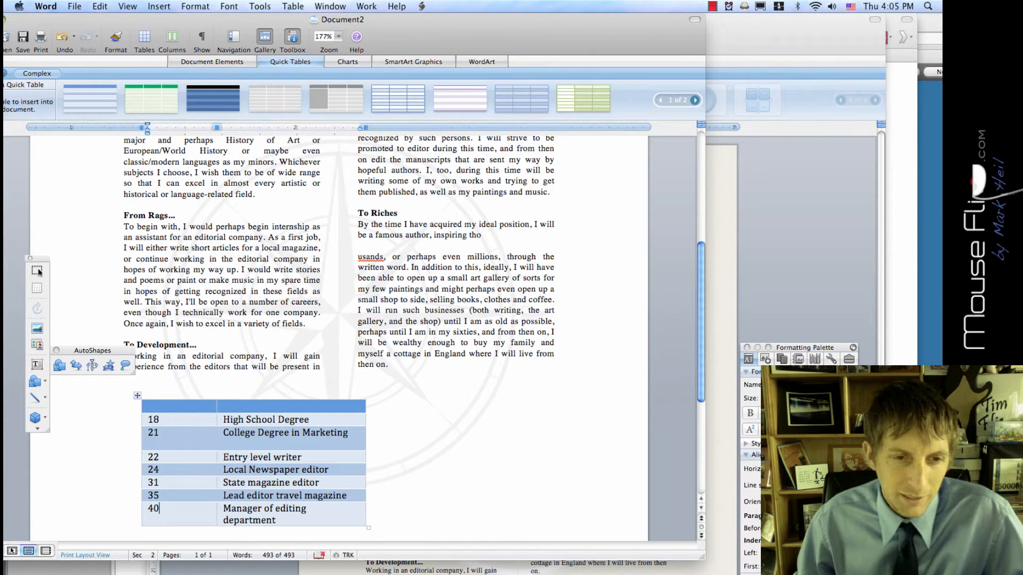
{"action": "scroll", "coordinate": [38, 272], "scroll_direction": "down", "scroll_amount": 3}
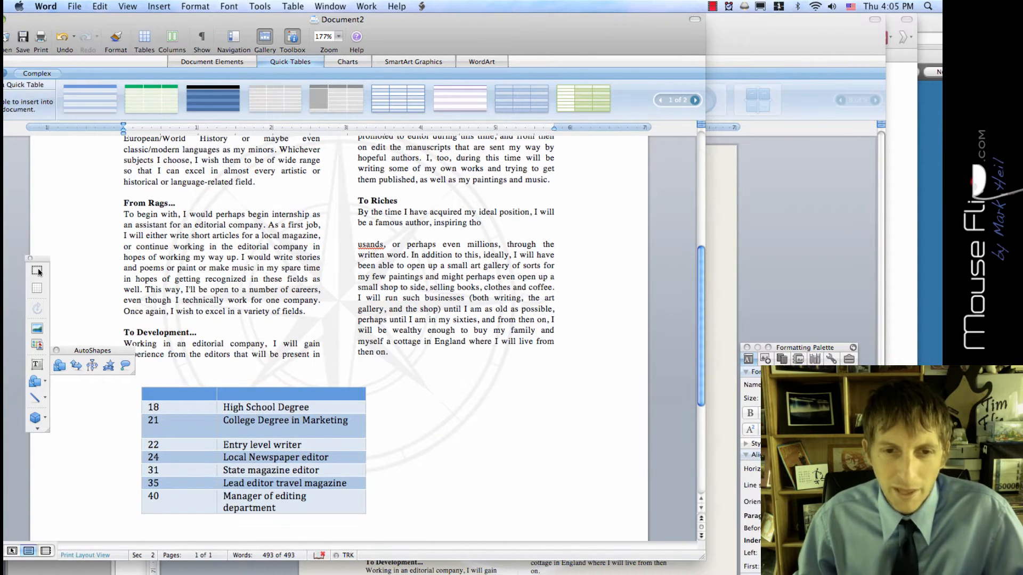
{"action": "scroll", "coordinate": [339, 336], "scroll_direction": "down", "scroll_amount": 2}
{"action": "left_click_drag", "start_coordinate": [150, 398], "coordinate": [347, 403]}
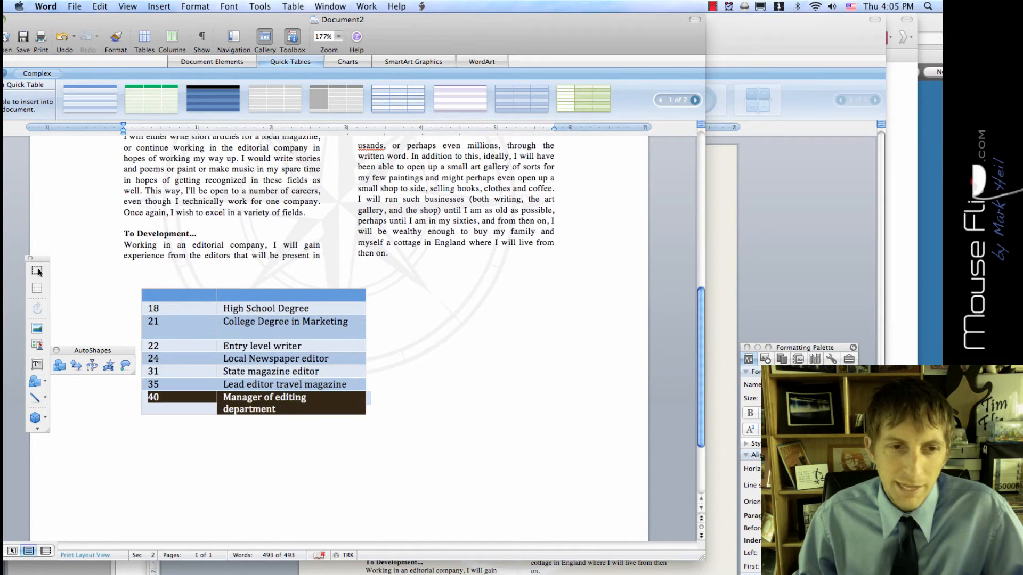
{"action": "key", "text": "Down"}
{"action": "key", "text": "Down"}
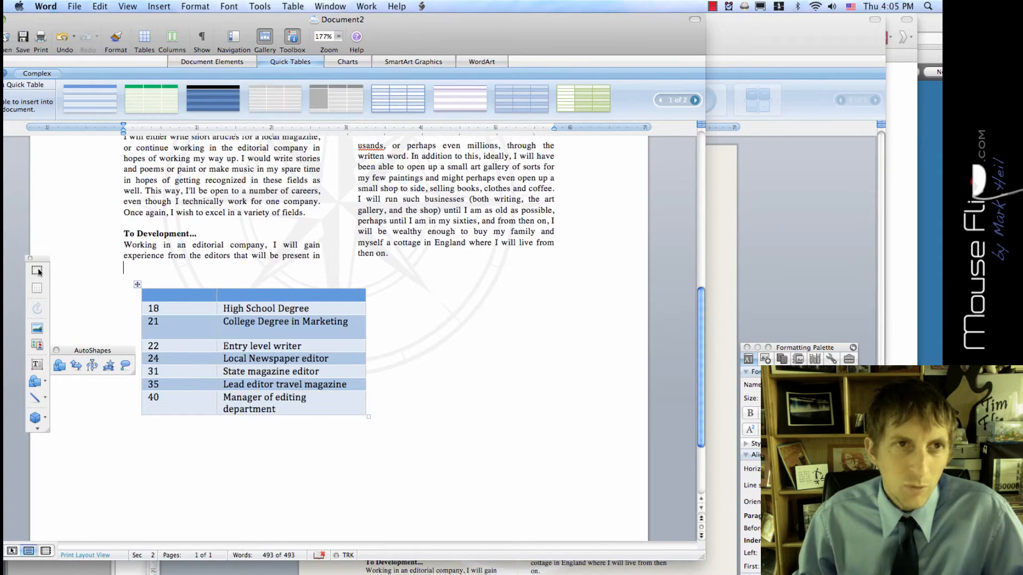
Step: Insert a text box in the empty space beneath the table, slightly narrower than the table
{"action": "left_click", "coordinate": [158, 6]}
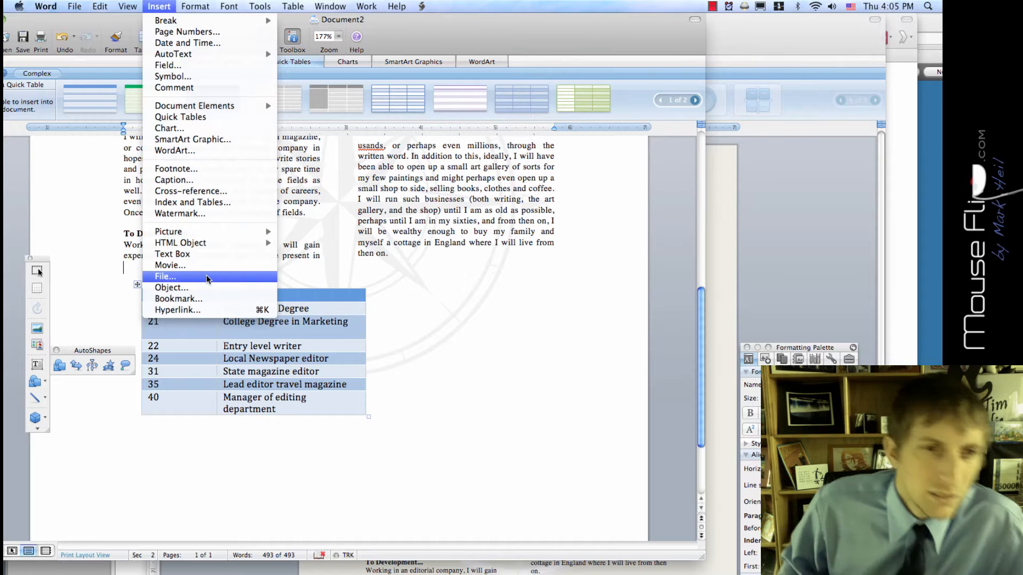
{"action": "left_click", "coordinate": [201, 254]}
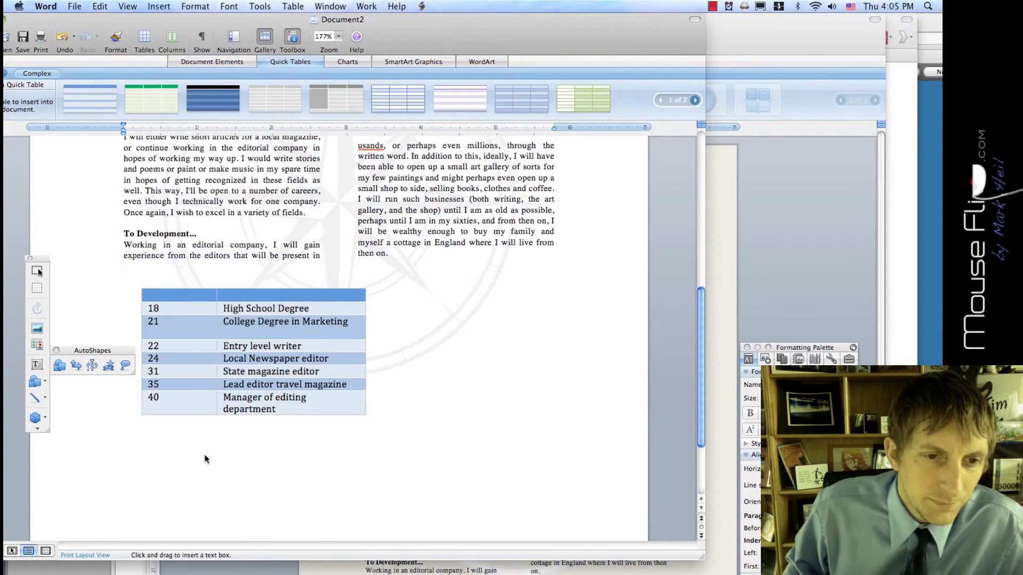
{"action": "left_click_drag", "start_coordinate": [143, 437], "coordinate": [347, 512]}
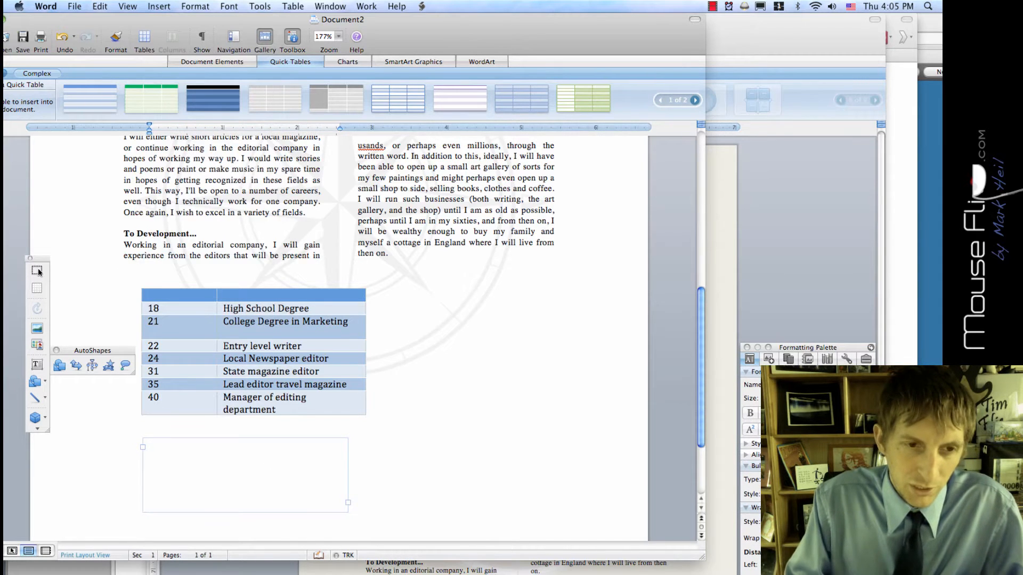
Step: Enter Qualities to Suceed in the text box, consulting the qualities list at the end of WordTutorial.docx for the wording
{"action": "type", "text": "Qua"}
{"action": "left_click", "coordinate": [777, 275]}
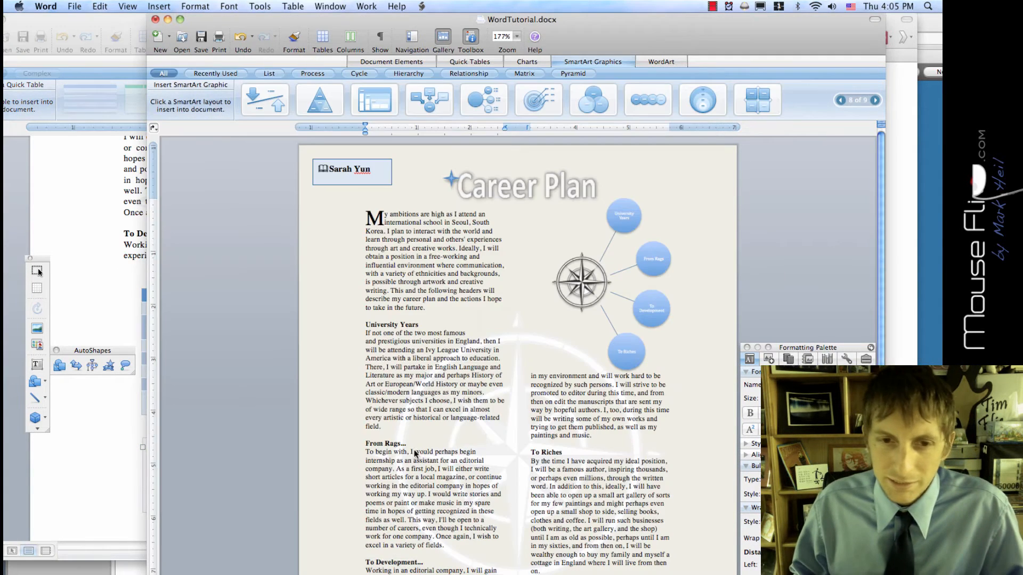
{"action": "scroll", "coordinate": [437, 453], "scroll_direction": "down", "scroll_amount": 5}
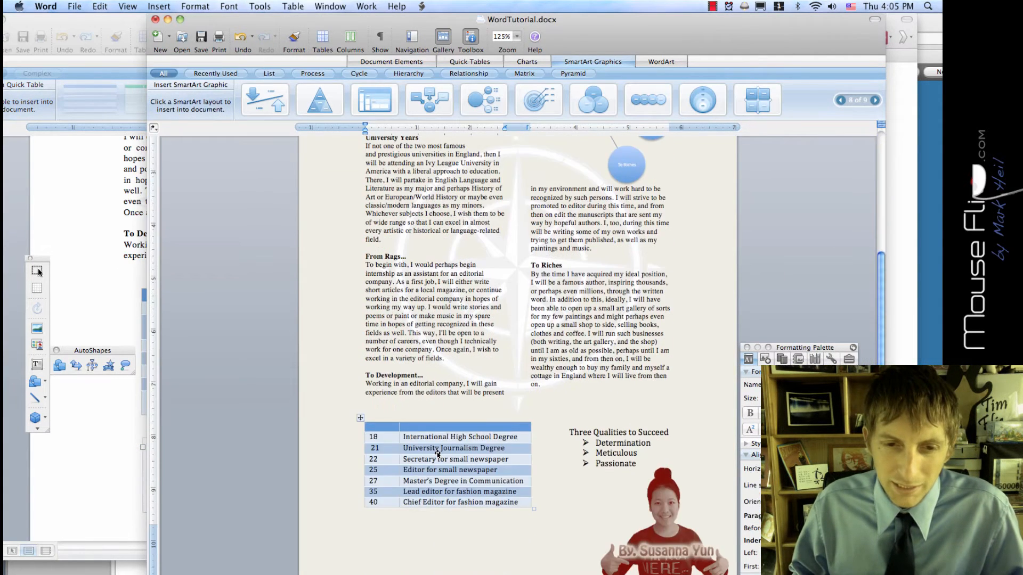
{"action": "left_click", "coordinate": [104, 441]}
{"action": "type", "text": "a"}
{"action": "left_click", "coordinate": [176, 454]}
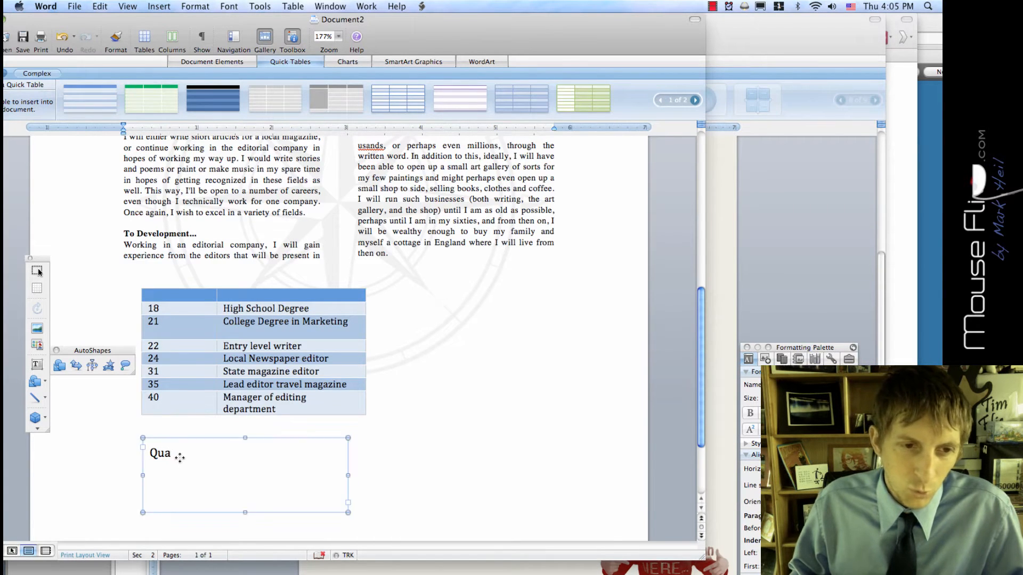
{"action": "type", "text": "l"}
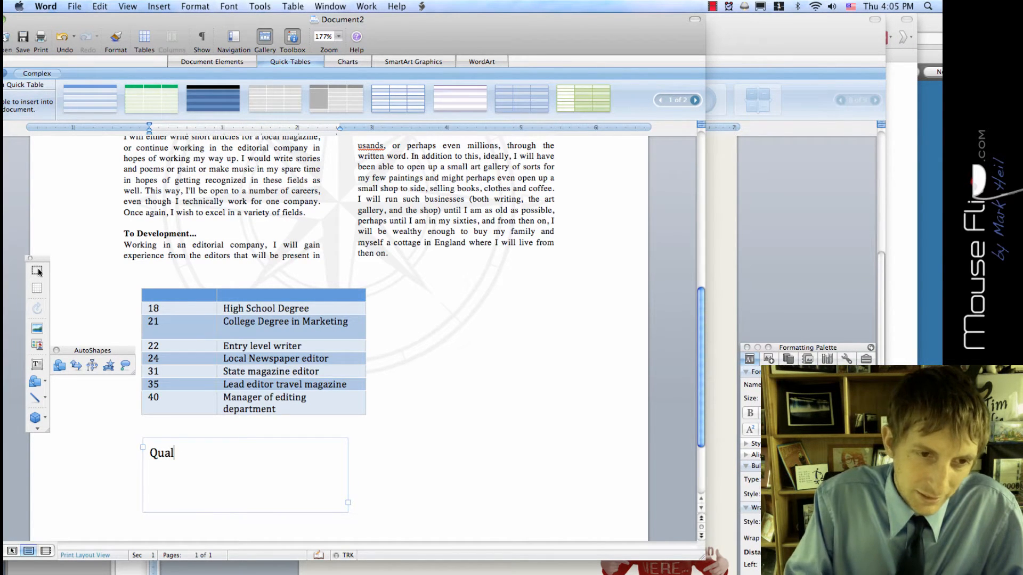
{"action": "type", "text": "ities to Suceed"}
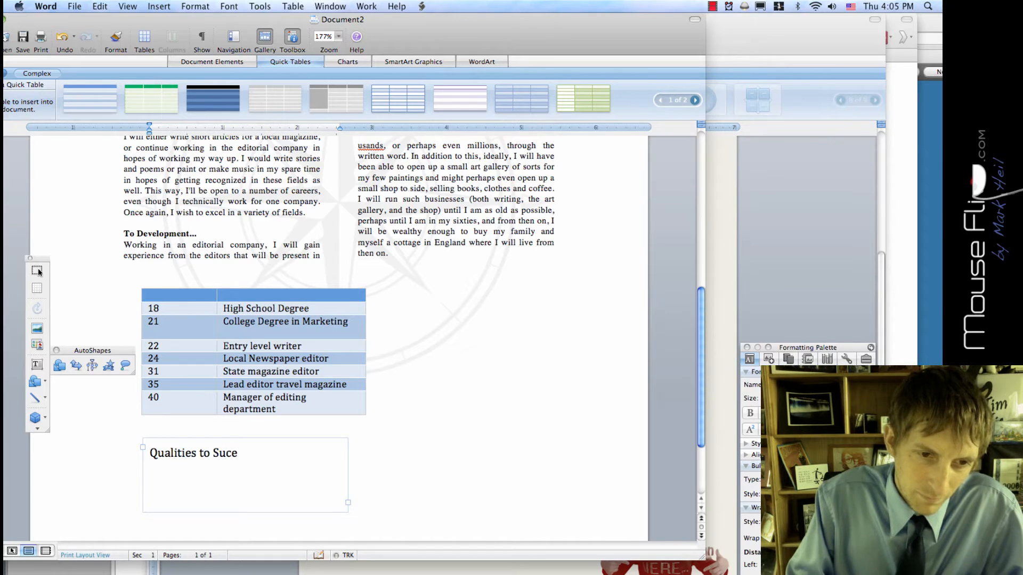
Step: Correct the misspelled word Suceed in the text box with the spelling suggestion Succeed
{"action": "right_click", "coordinate": [230, 456]}
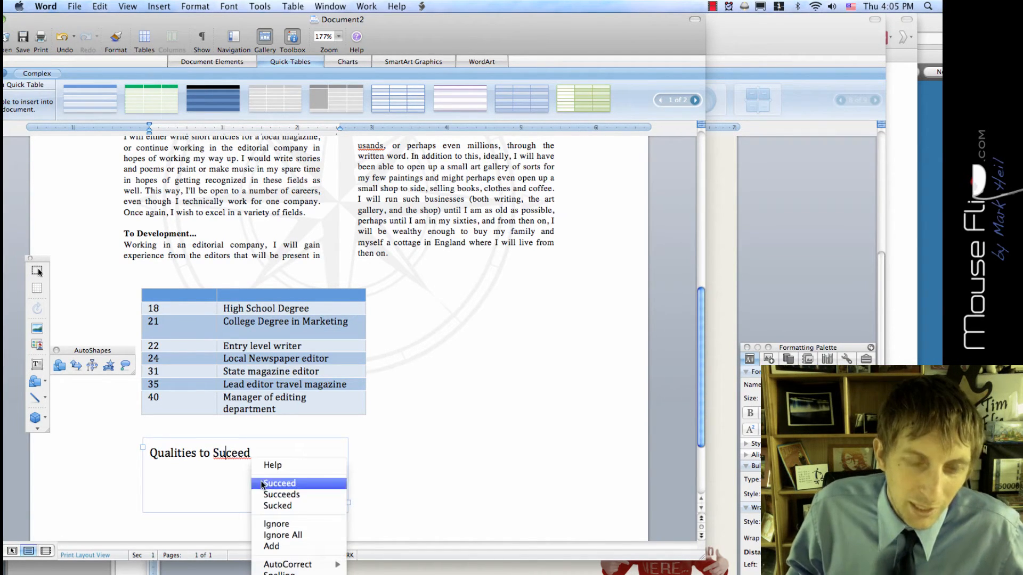
{"action": "left_click", "coordinate": [220, 456]}
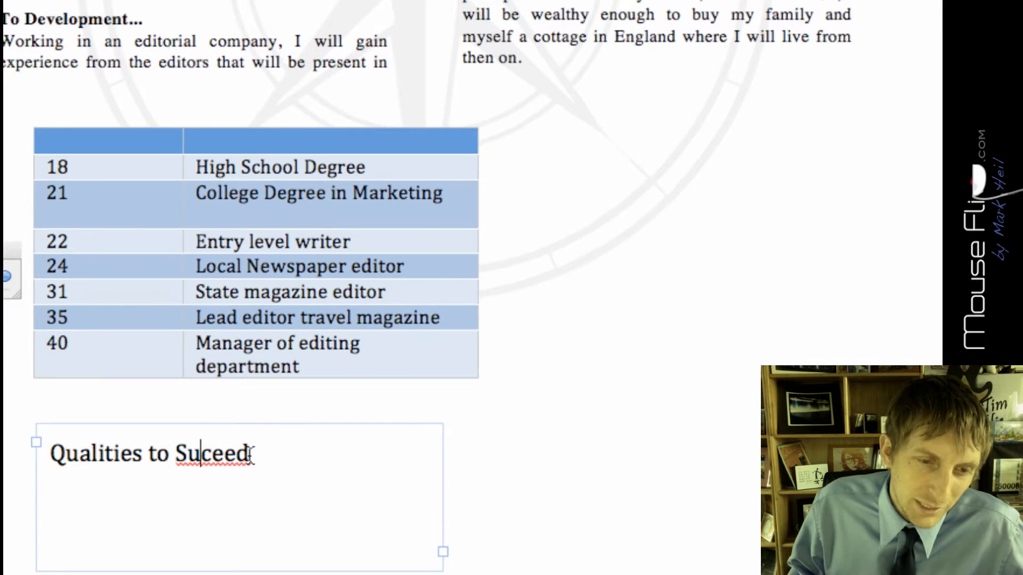
{"action": "right_click", "coordinate": [238, 463]}
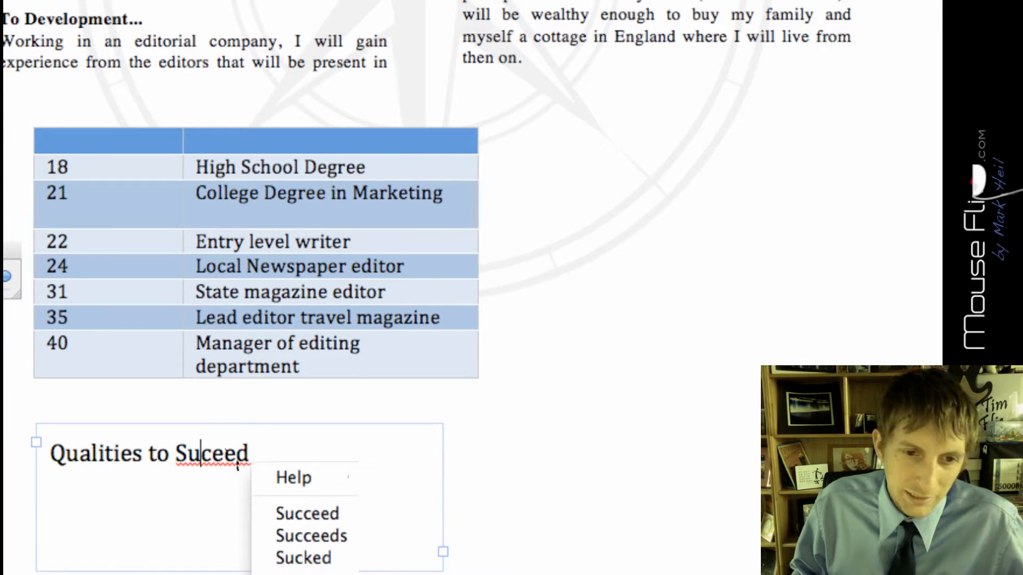
{"action": "left_click", "coordinate": [307, 514]}
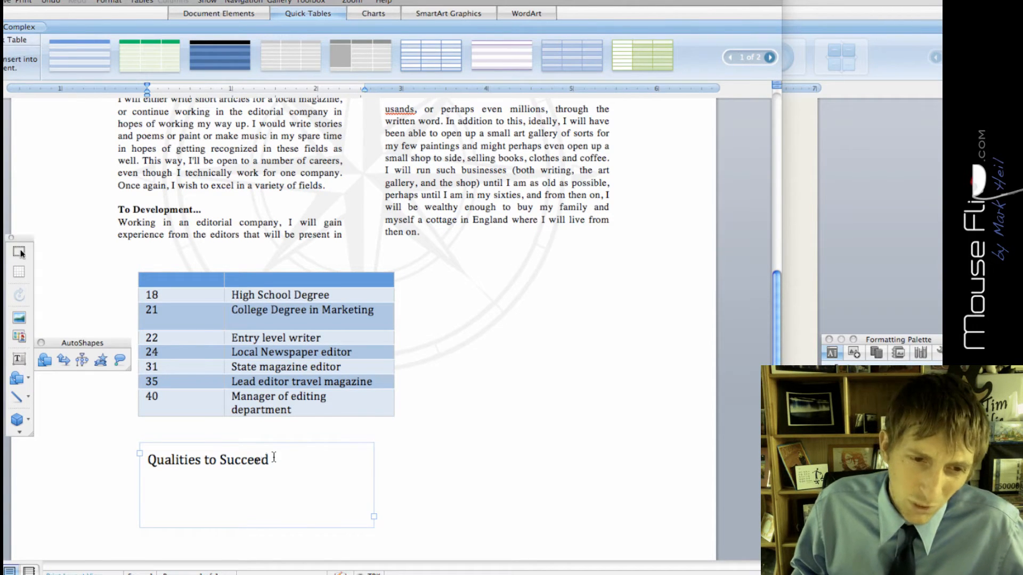
Step: Replace Succeed in the text box with the synonym Thrive and start an arrow-bulleted list on the line beneath it
{"action": "right_click", "coordinate": [253, 464]}
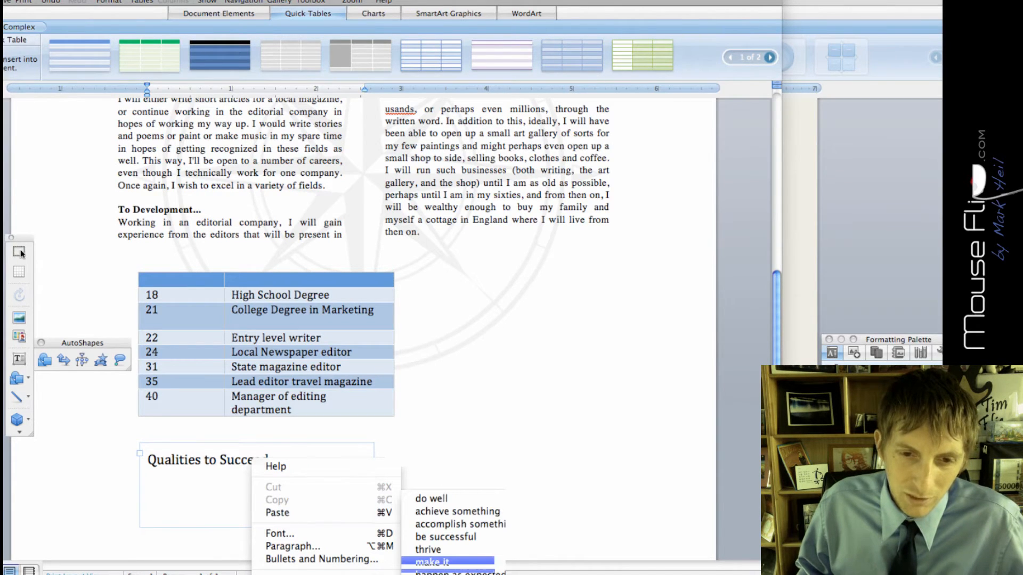
{"action": "key", "text": "Escape"}
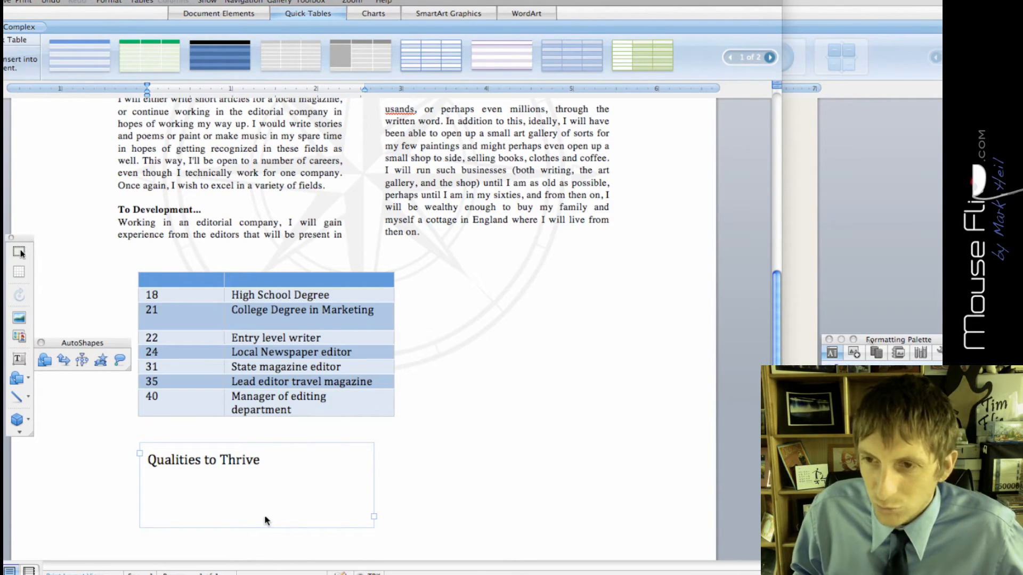
{"action": "left_click_drag", "start_coordinate": [845, 339], "coordinate": [426, 204]}
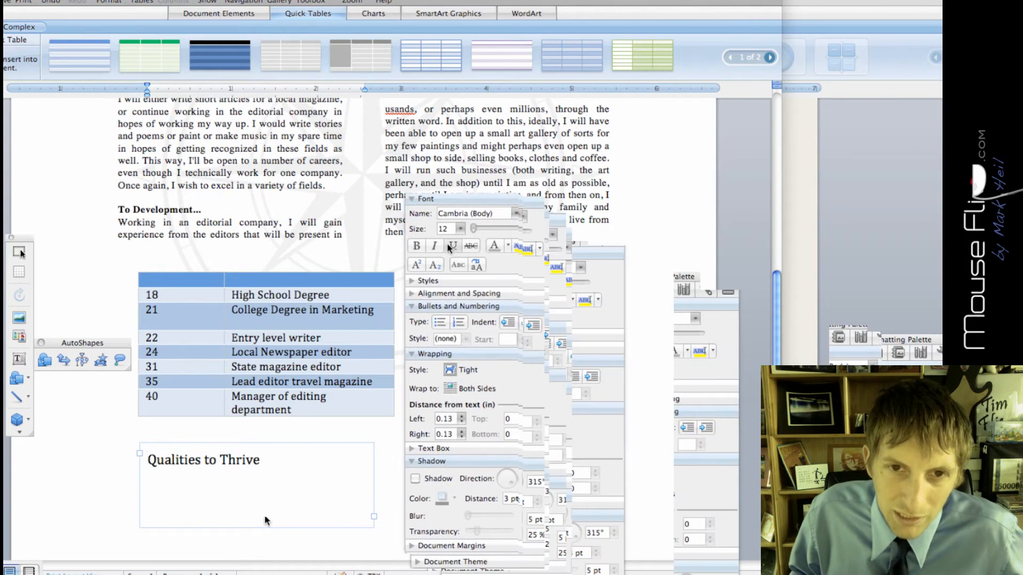
{"action": "left_click", "coordinate": [439, 321]}
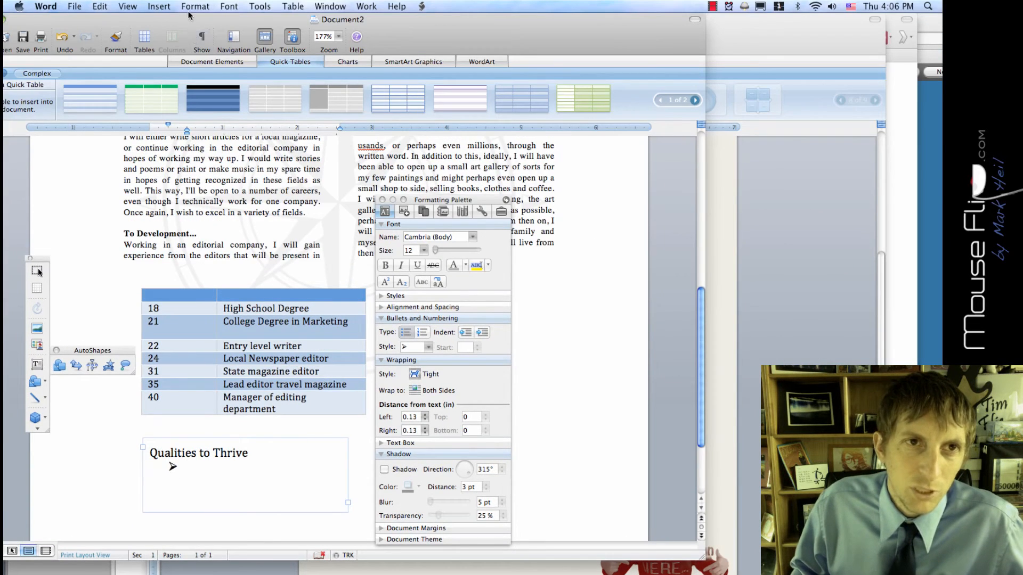
Step: Review the bullet and numbering styles for the new list and select the picture bullet style for customizing
{"action": "left_click", "coordinate": [191, 7]}
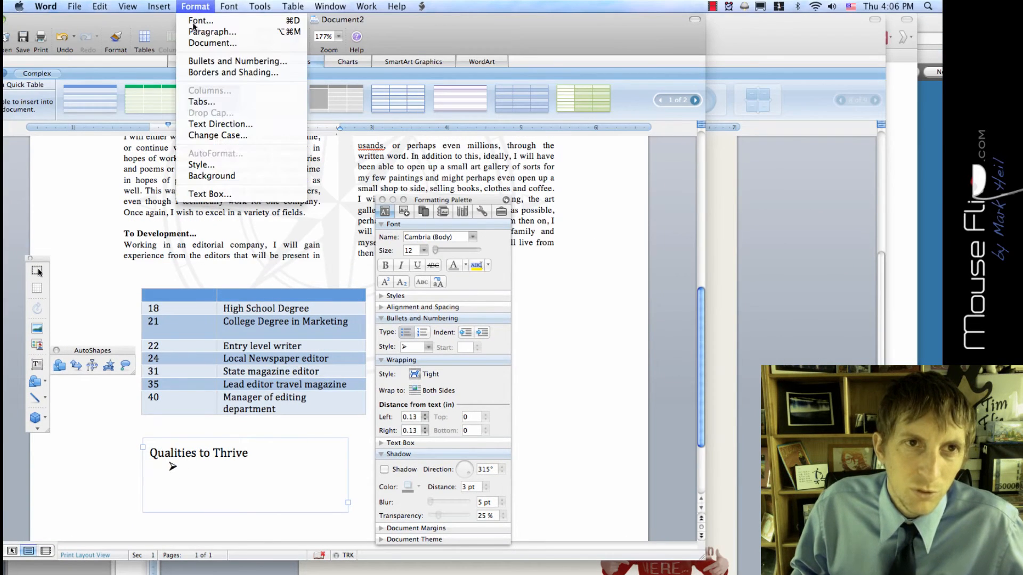
{"action": "left_click", "coordinate": [208, 63]}
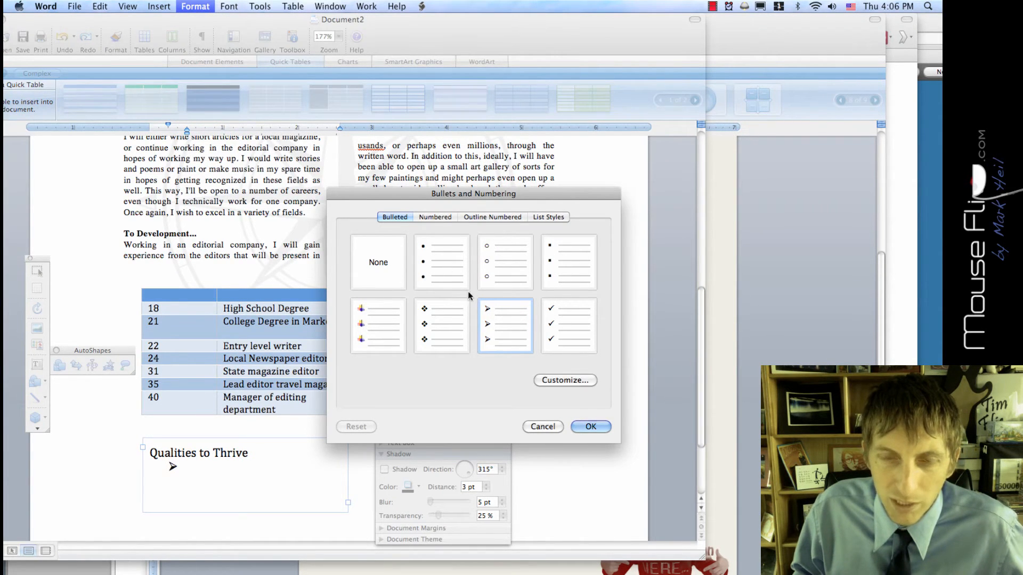
{"action": "left_click", "coordinate": [446, 218]}
{"action": "left_click", "coordinate": [490, 216]}
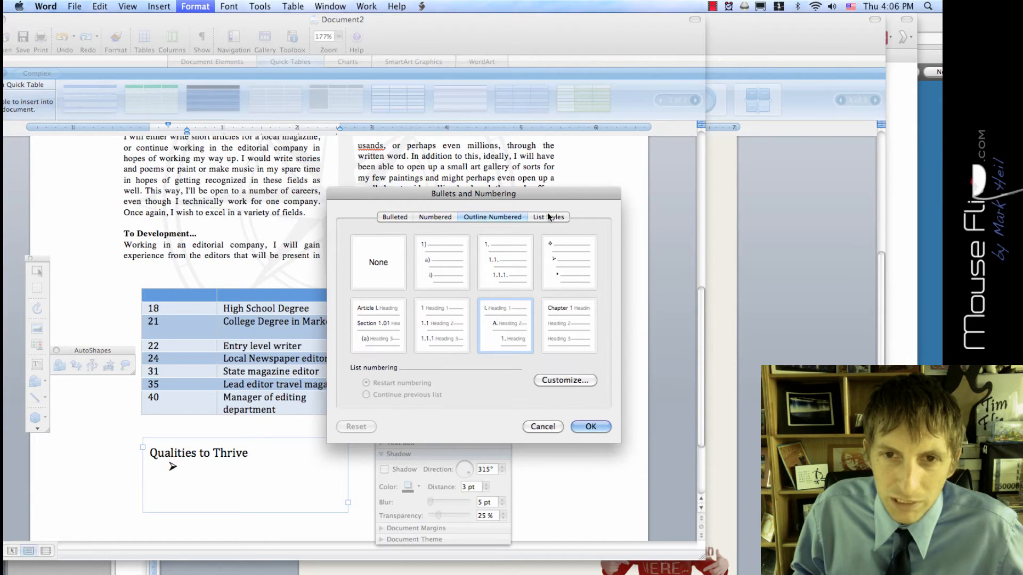
{"action": "left_click", "coordinate": [548, 217]}
{"action": "left_click", "coordinate": [398, 219]}
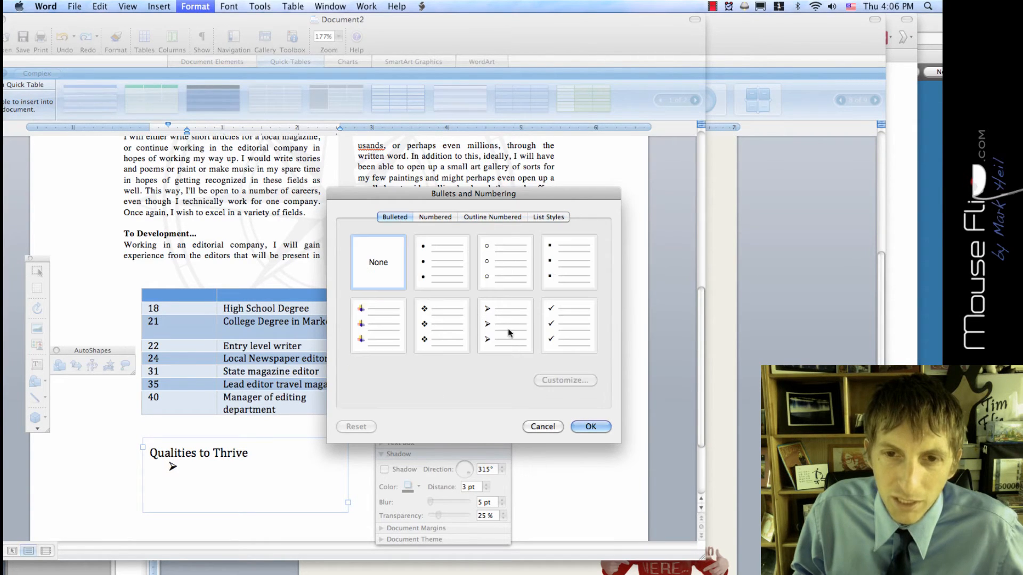
{"action": "left_click", "coordinate": [506, 321]}
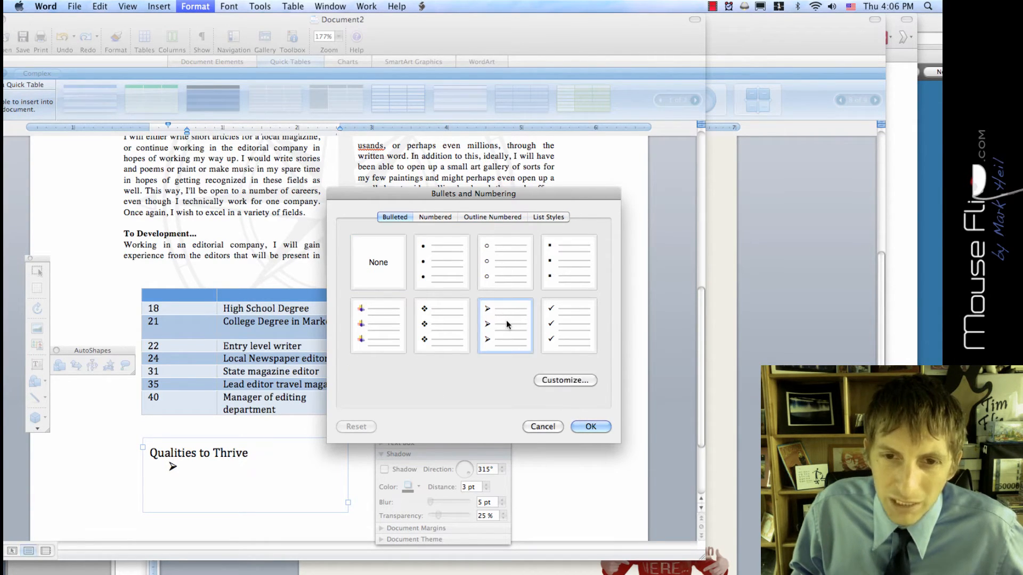
{"action": "left_click", "coordinate": [456, 325]}
{"action": "left_click", "coordinate": [366, 348]}
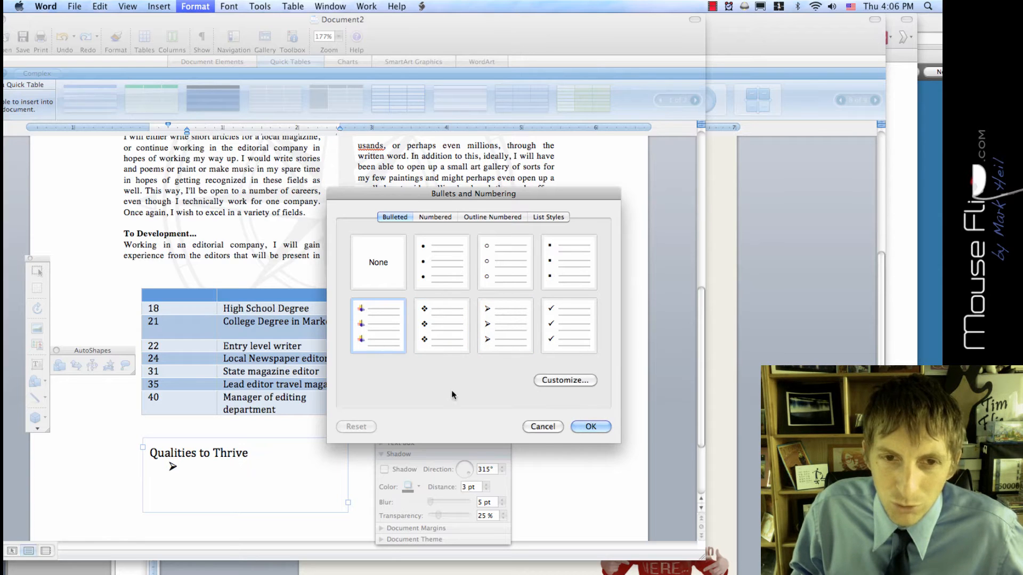
{"action": "left_click", "coordinate": [565, 381]}
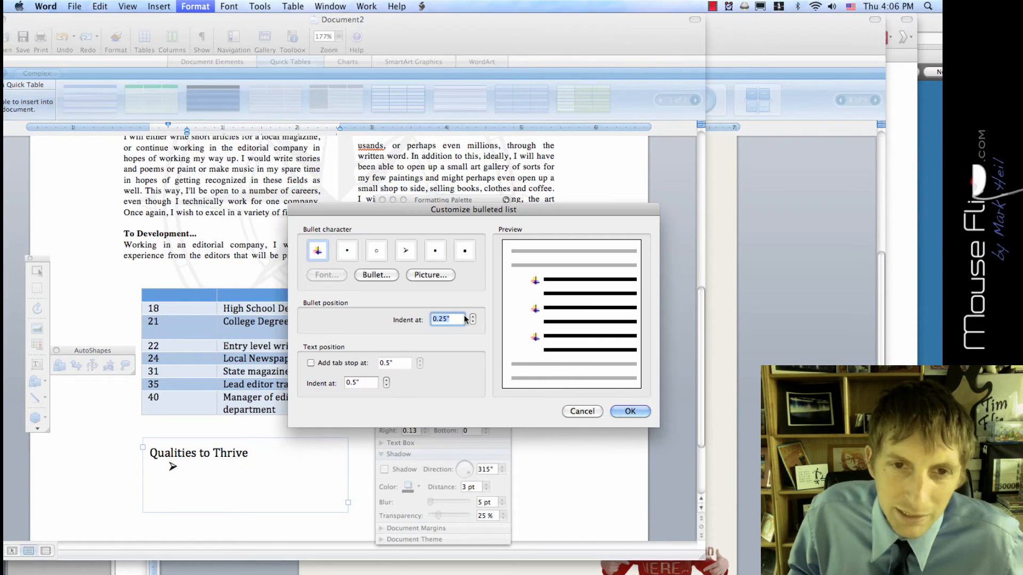
{"action": "left_click", "coordinate": [414, 276]}
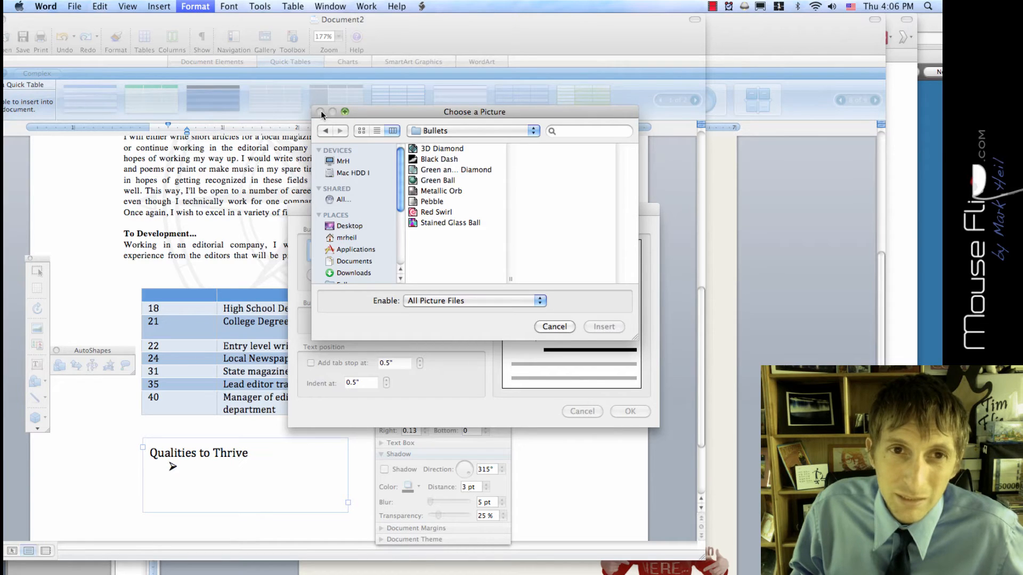
{"action": "left_click", "coordinate": [554, 327]}
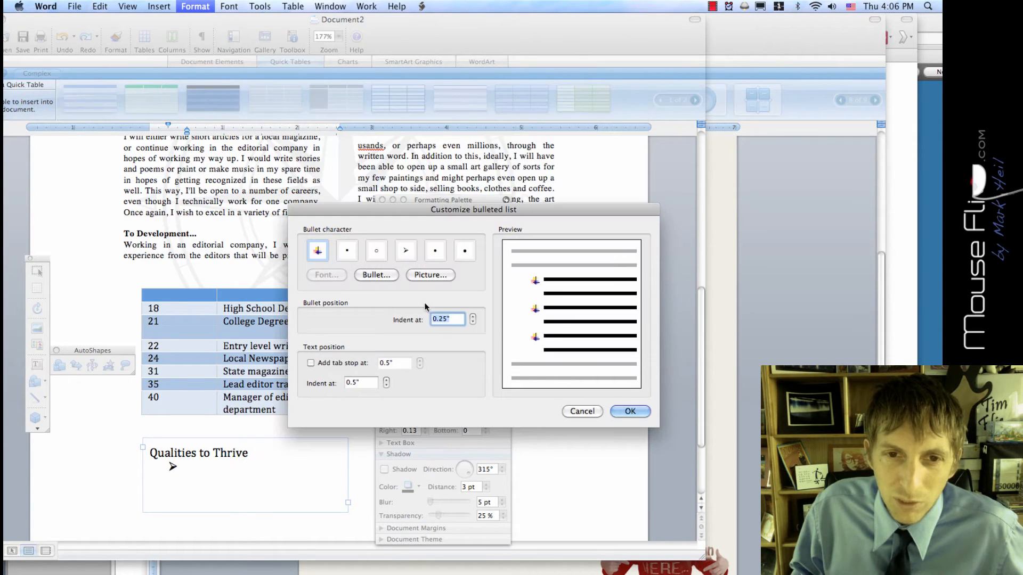
{"action": "left_click", "coordinate": [375, 274]}
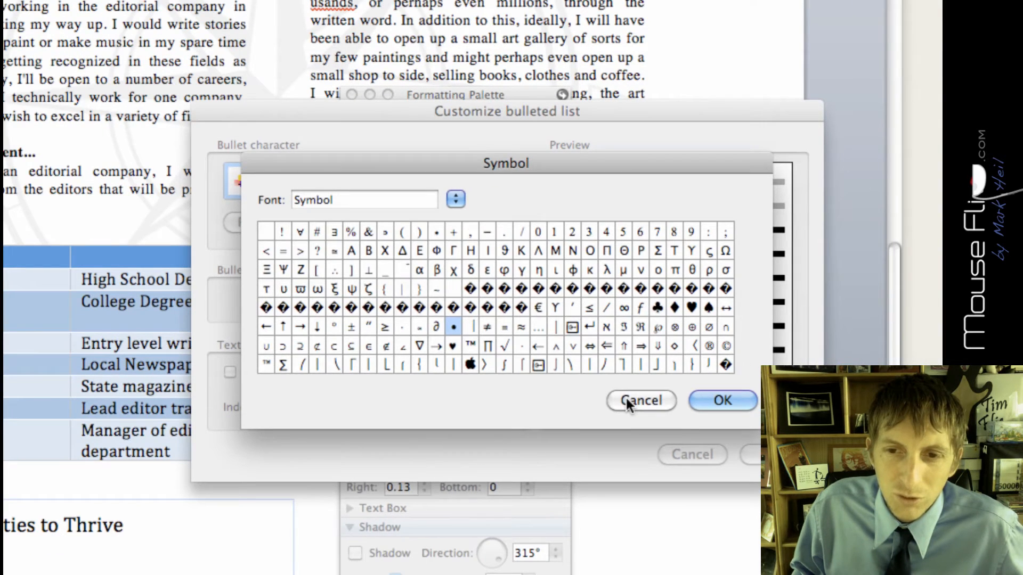
{"action": "left_click", "coordinate": [631, 401]}
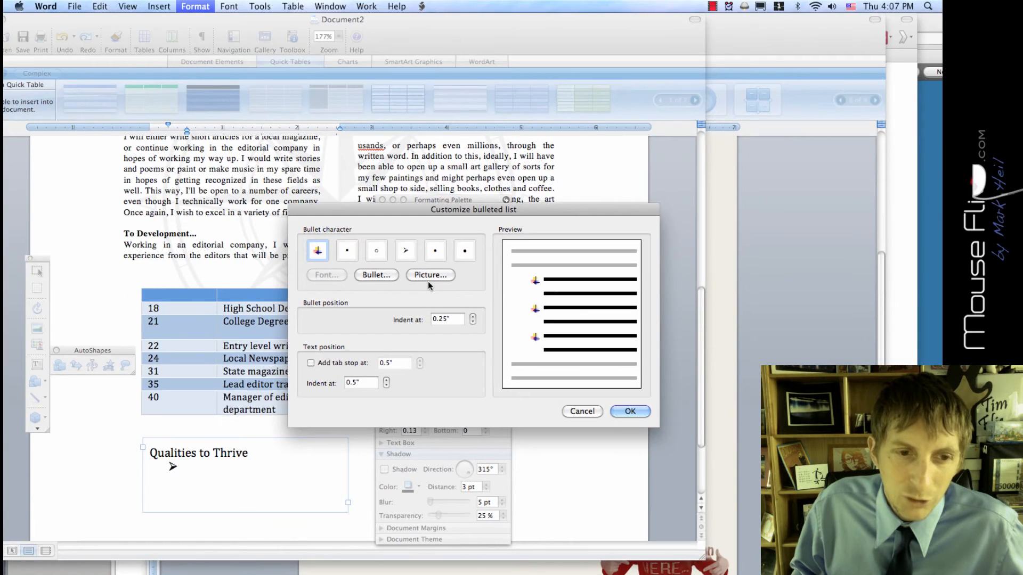
Step: Set the list's bullet to the picture CompassLarge-2.png from the Desktop and apply the customized style
{"action": "left_click", "coordinate": [428, 279]}
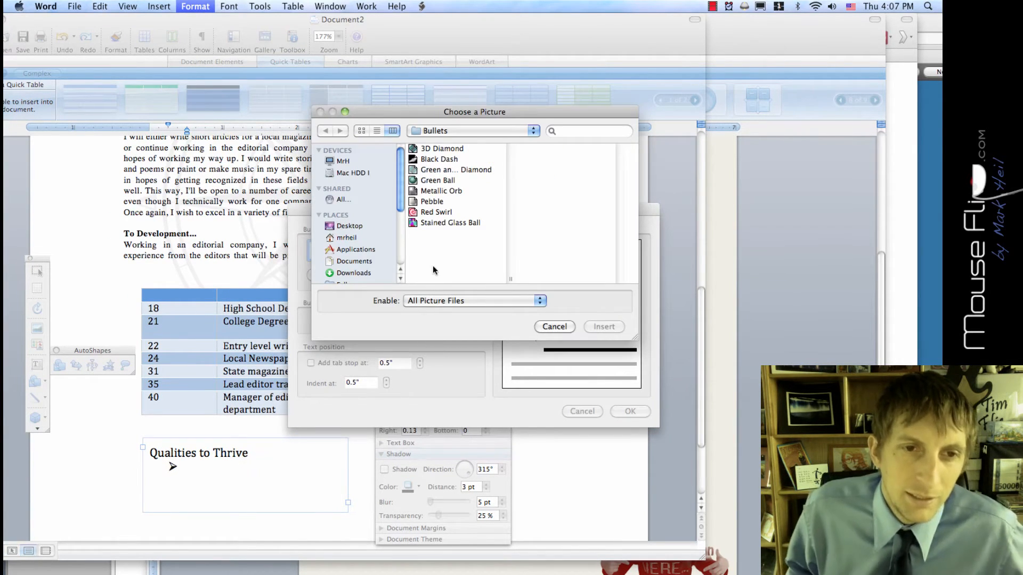
{"action": "left_click", "coordinate": [352, 226]}
{"action": "left_click", "coordinate": [428, 213]}
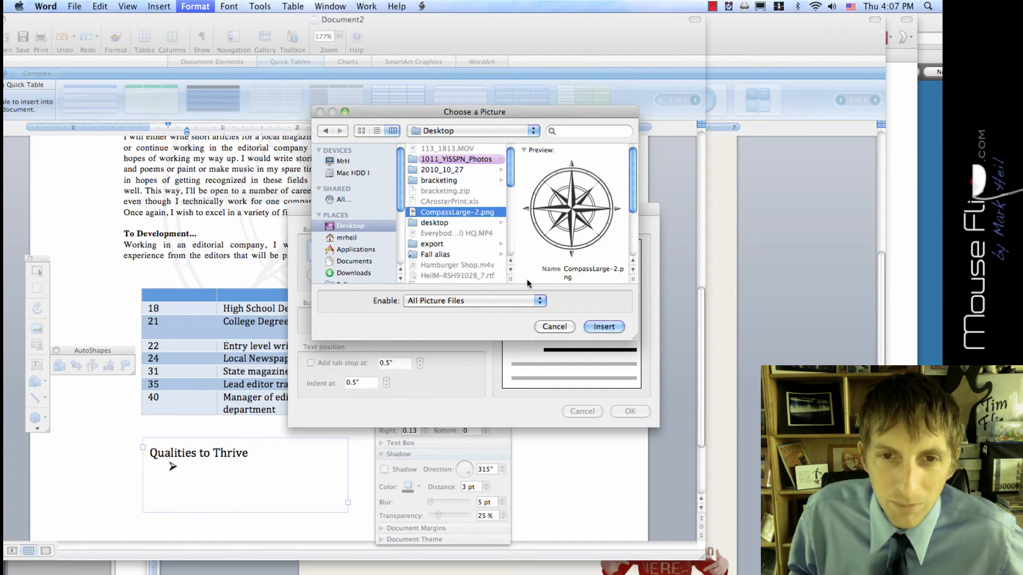
{"action": "key", "text": "Return"}
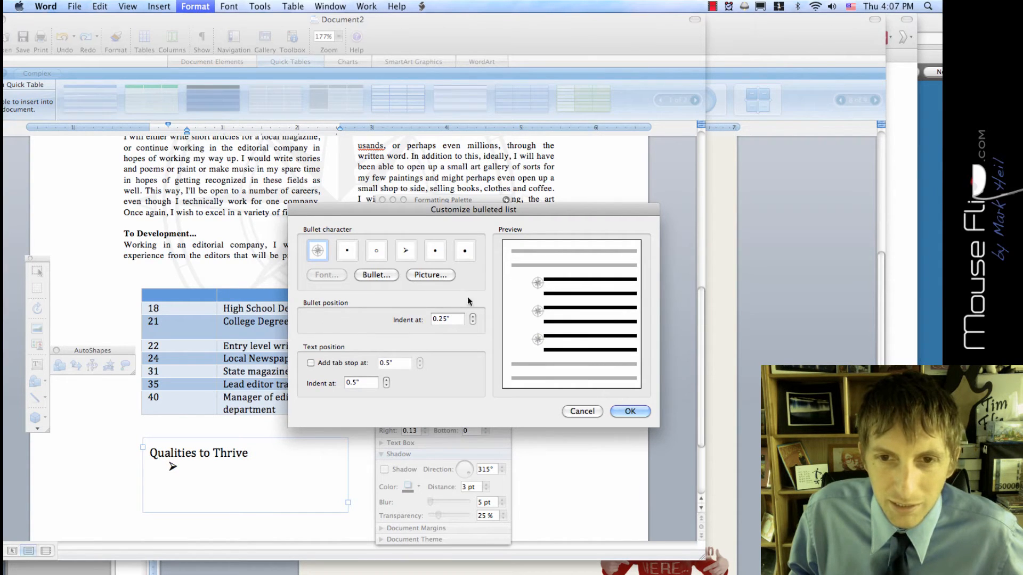
{"action": "left_click", "coordinate": [629, 412]}
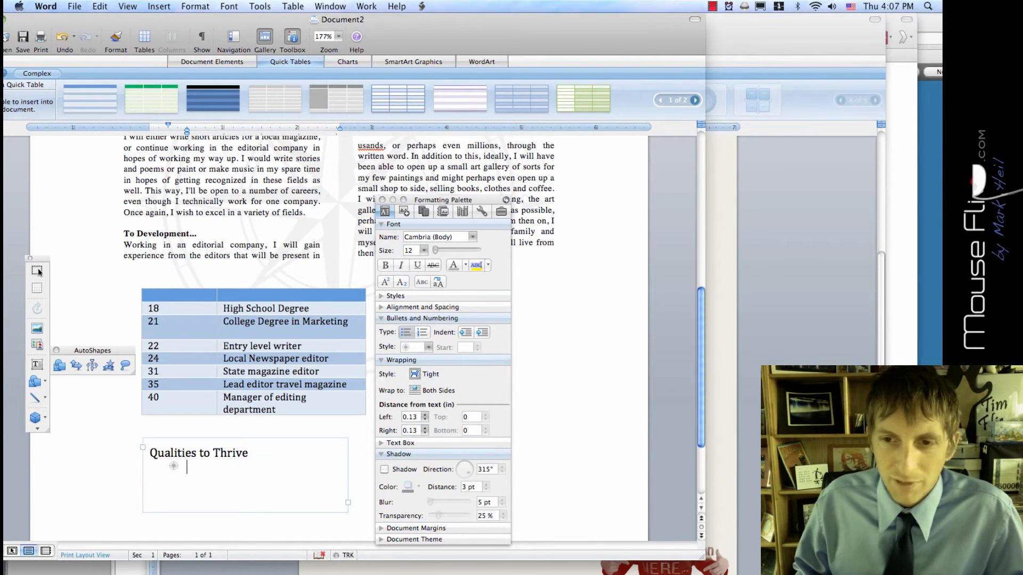
Step: Copy the qualities Determination, Meticulous and Passionate from WordTutorial.docx into the compass-bulleted list in Document2
{"action": "left_click", "coordinate": [719, 432]}
{"action": "double_click", "coordinate": [634, 468]}
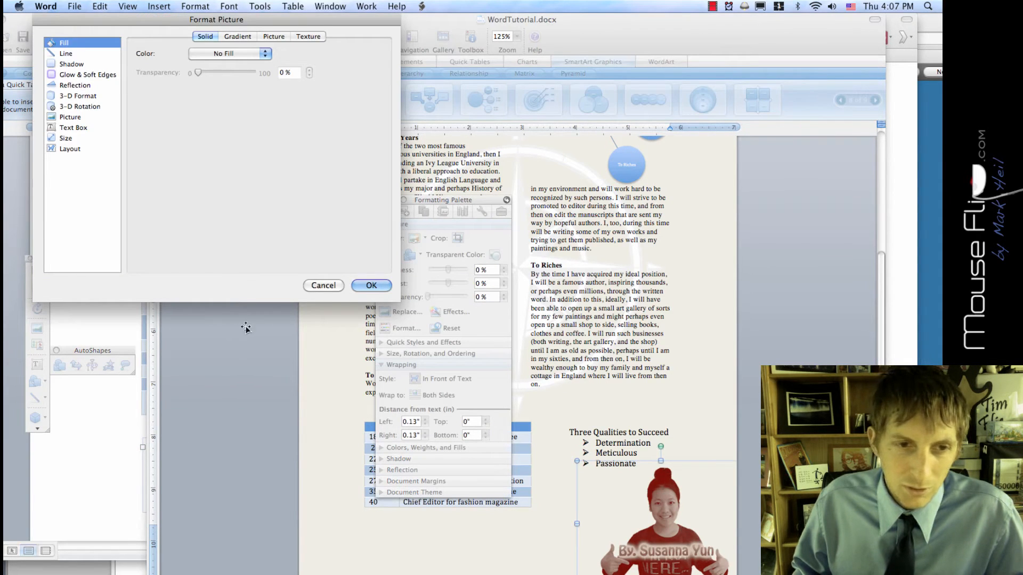
{"action": "left_click", "coordinate": [336, 288]}
{"action": "left_click", "coordinate": [597, 442]}
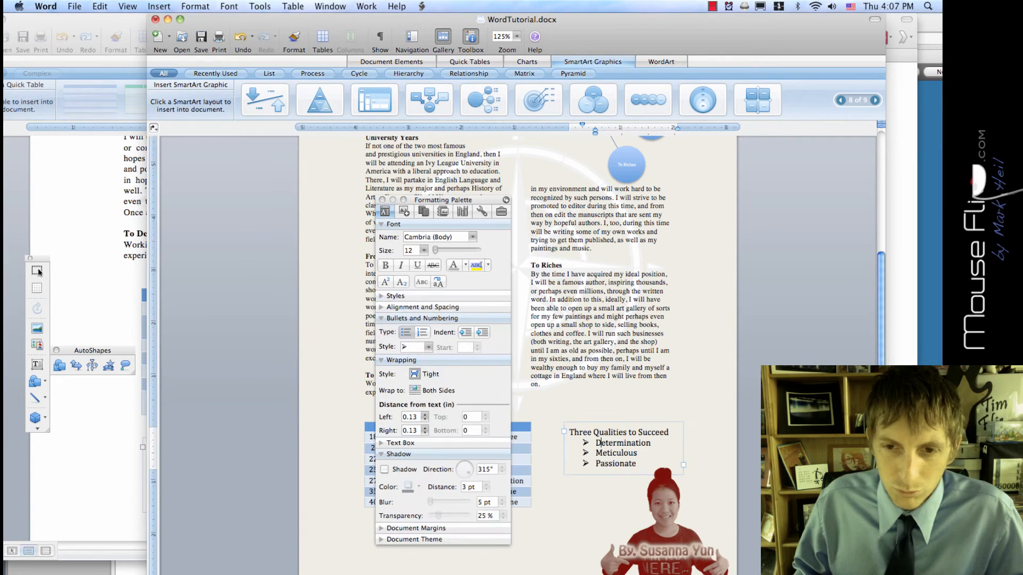
{"action": "left_click_drag", "start_coordinate": [635, 463], "coordinate": [609, 449]}
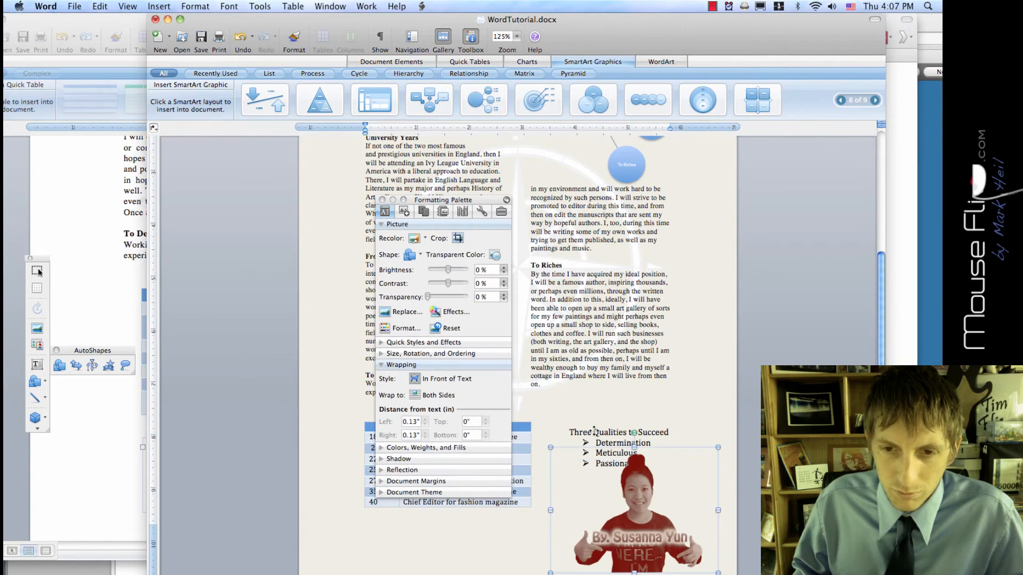
{"action": "left_click", "coordinate": [595, 432]}
{"action": "key", "text": "shift+Down"}
{"action": "key", "text": "shift+Down"}
{"action": "key", "text": "shift+Down"}
{"action": "key", "text": "super+c"}
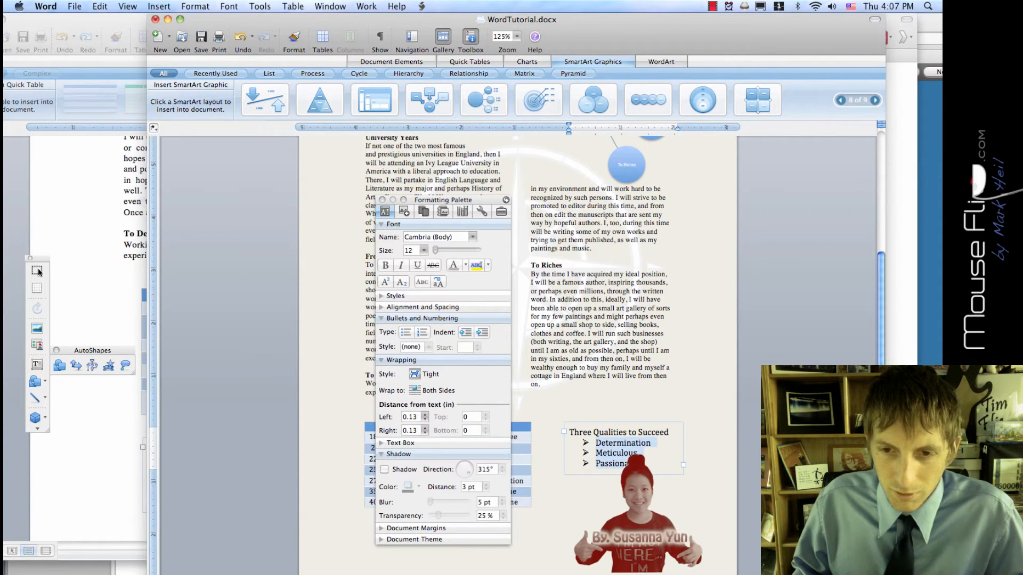
{"action": "left_click", "coordinate": [103, 468]}
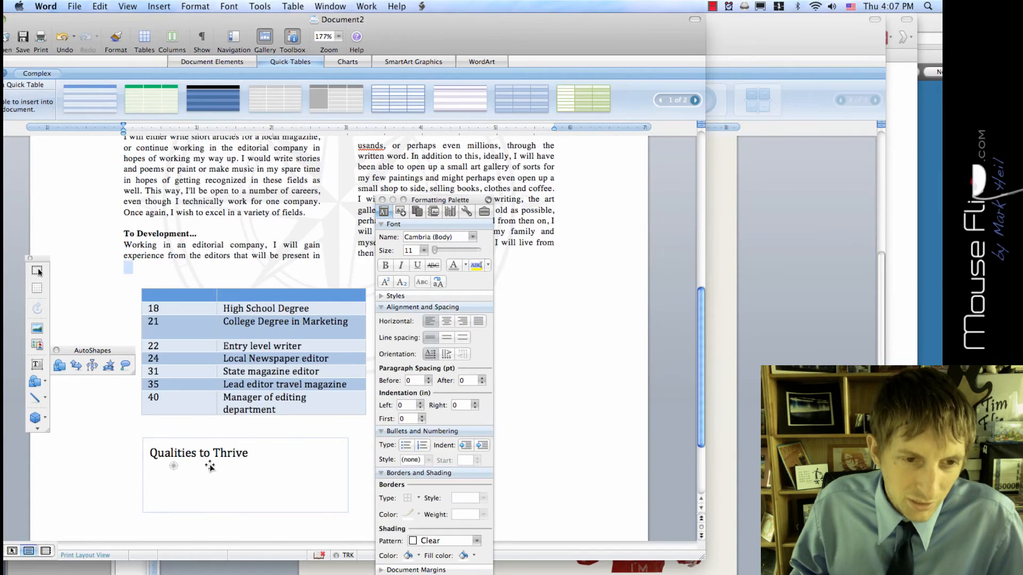
{"action": "key", "text": "super+v"}
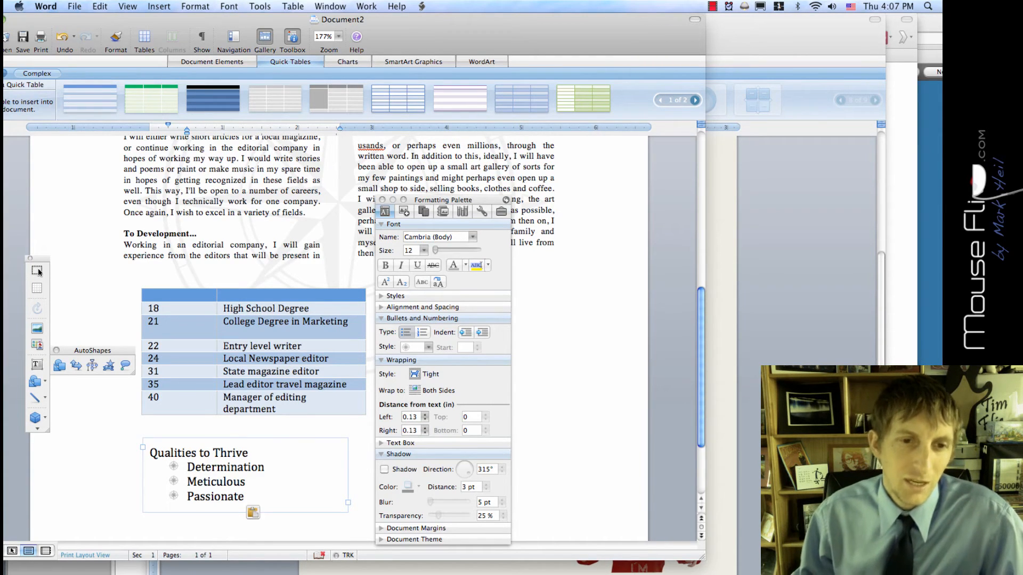
Step: Change the font color of the three bulleted qualities to a light blue theme color
{"action": "left_click", "coordinate": [247, 468]}
{"action": "double_click", "coordinate": [248, 467]}
{"action": "left_click_drag", "start_coordinate": [247, 467], "coordinate": [251, 497]}
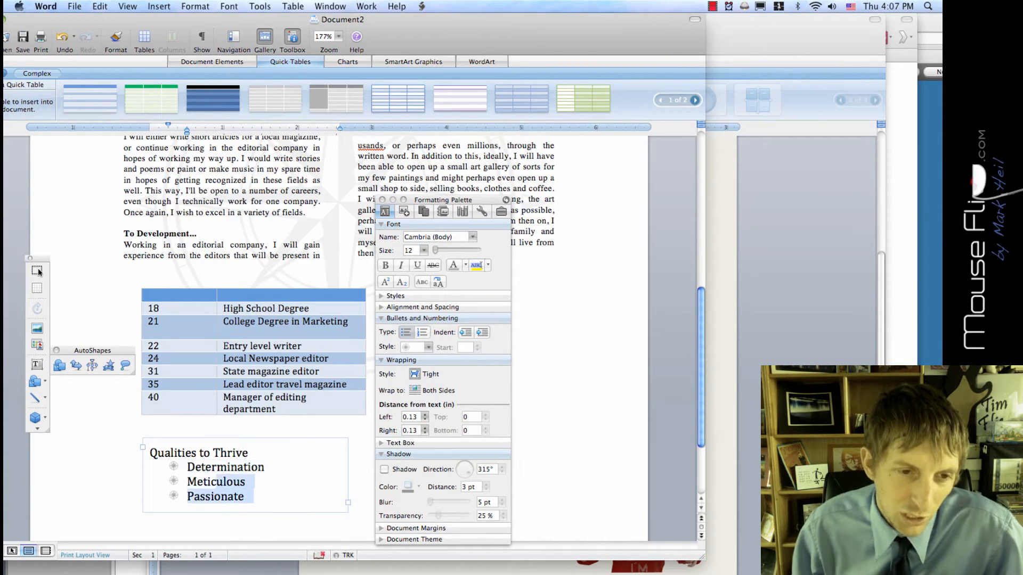
{"action": "left_click", "coordinate": [465, 266]}
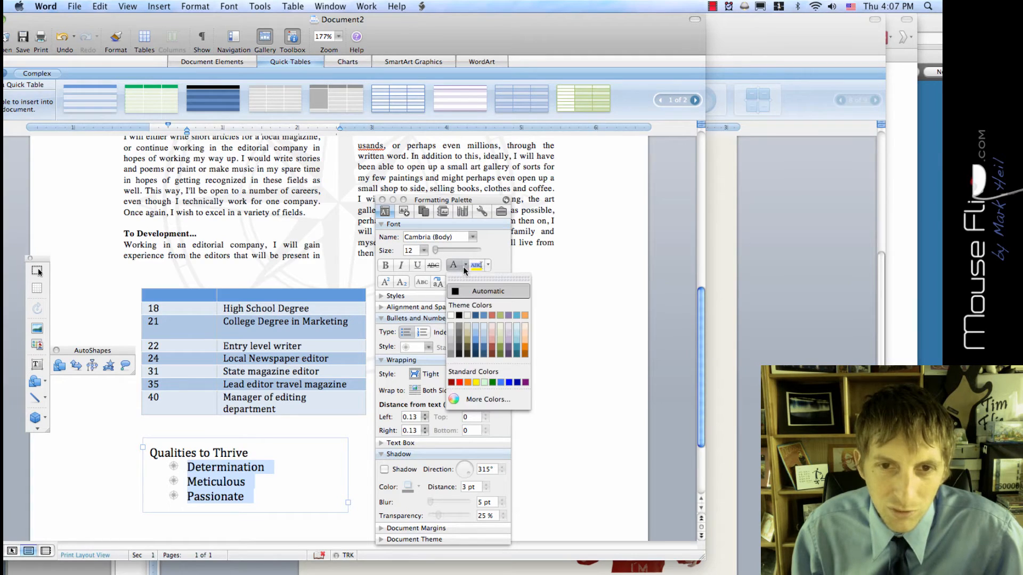
{"action": "left_click", "coordinate": [473, 333]}
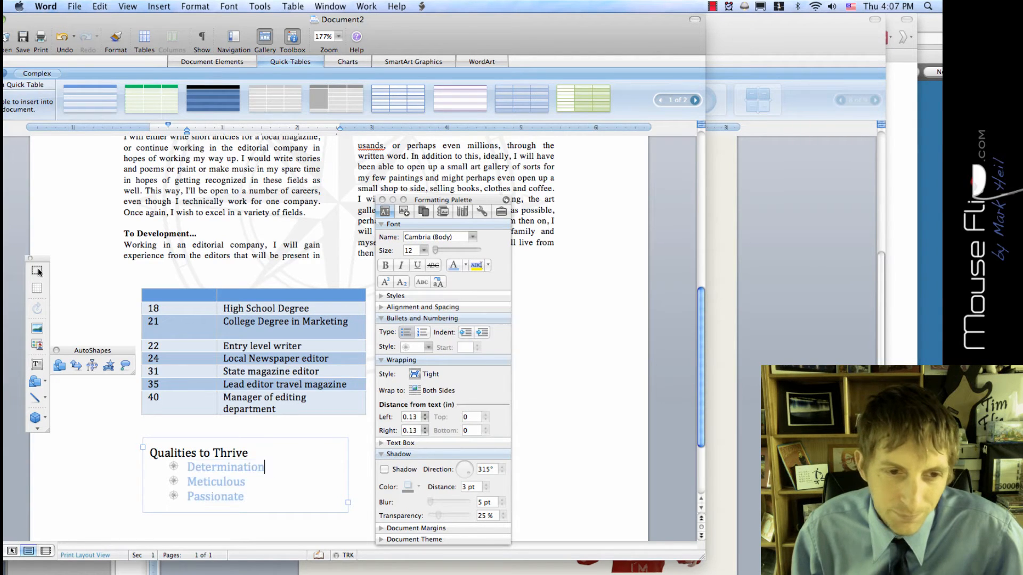
{"action": "left_click_drag", "start_coordinate": [150, 453], "coordinate": [256, 454]}
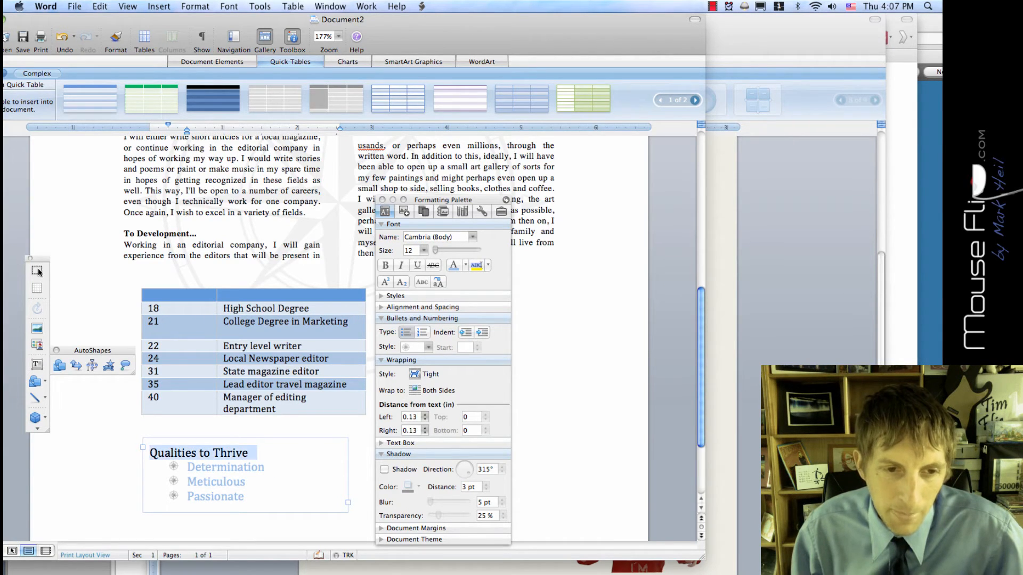
{"action": "left_click", "coordinate": [465, 266]}
{"action": "left_click", "coordinate": [292, 452]}
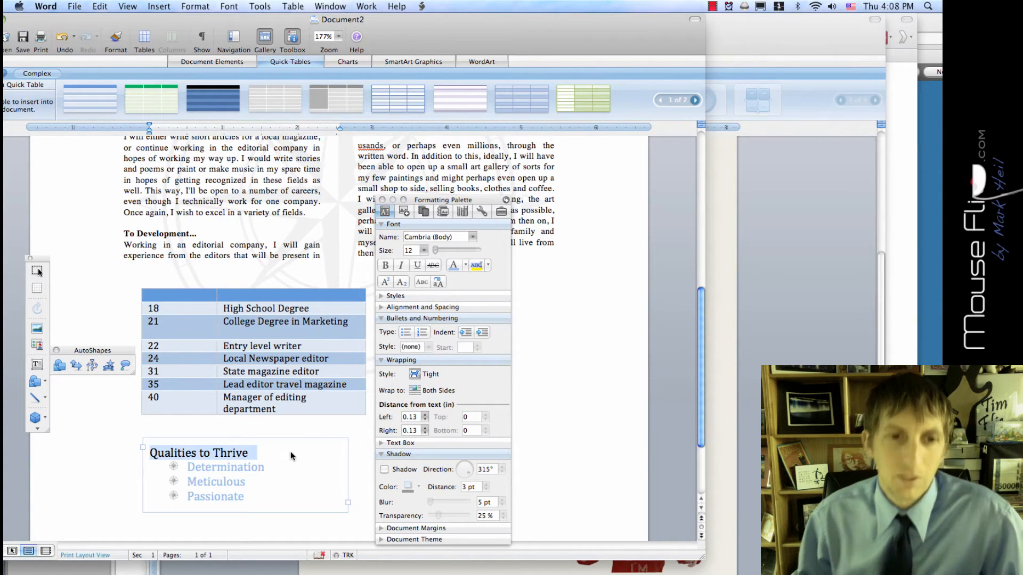
{"action": "left_click_drag", "start_coordinate": [282, 427], "coordinate": [283, 407]}
{"action": "left_click", "coordinate": [293, 452]}
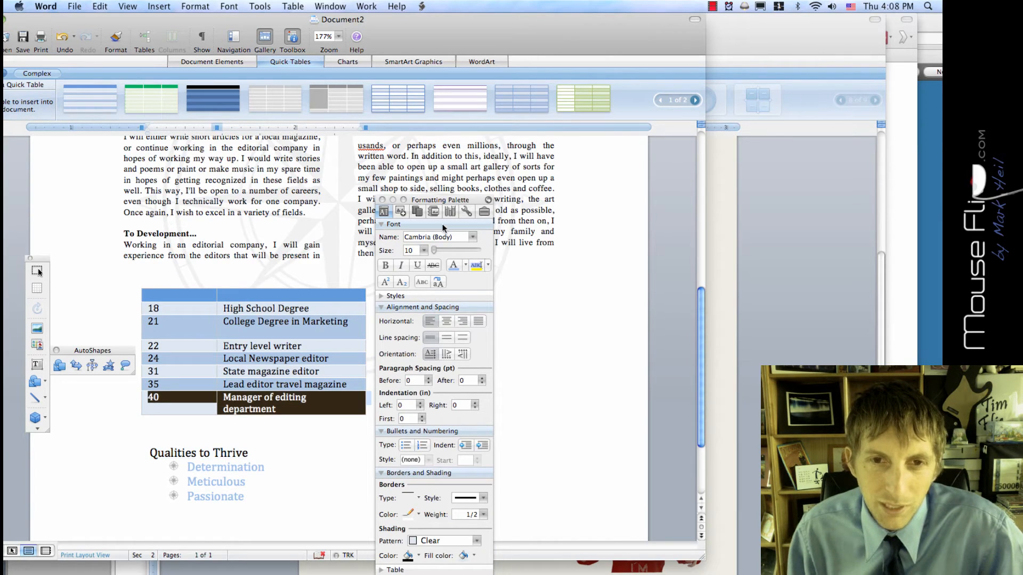
Step: Center the subheadings University Years, From Rags... and To Riches in the article
{"action": "left_click_drag", "start_coordinate": [446, 207], "coordinate": [702, 251]}
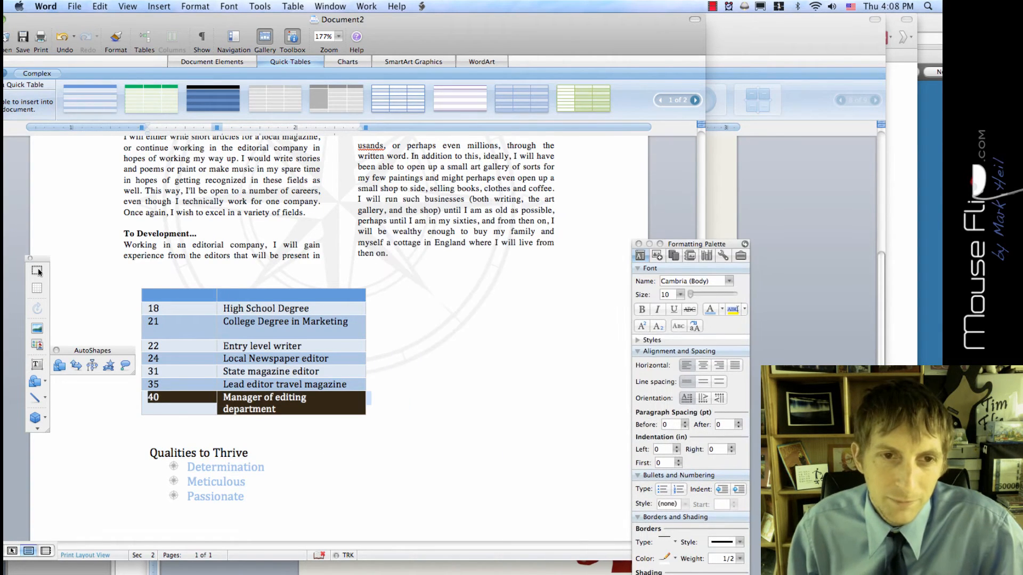
{"action": "scroll", "coordinate": [341, 319], "scroll_direction": "up", "scroll_amount": 3}
{"action": "scroll", "coordinate": [39, 272], "scroll_direction": "up", "scroll_amount": 8}
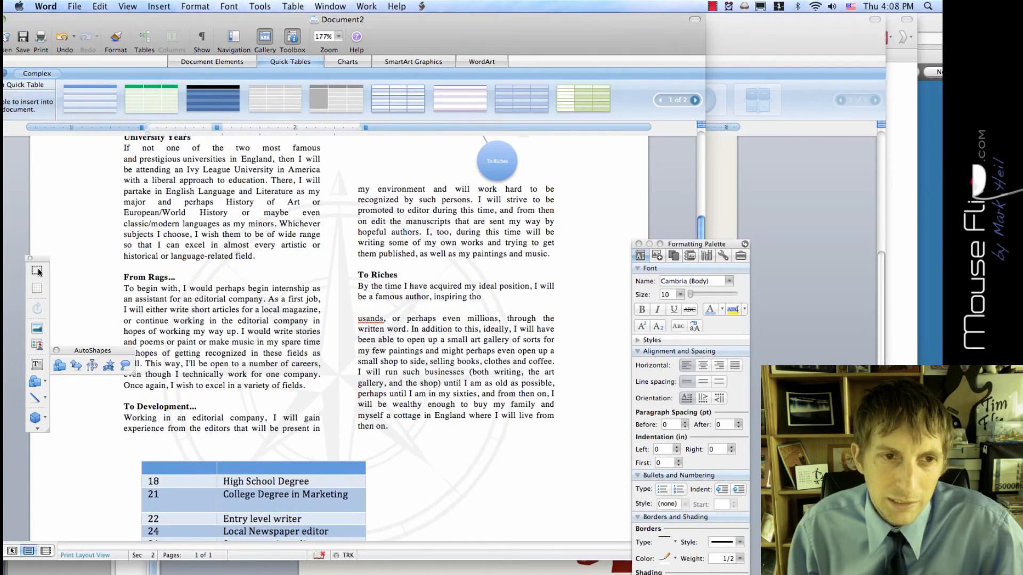
{"action": "scroll", "coordinate": [456, 308], "scroll_direction": "up", "scroll_amount": 5}
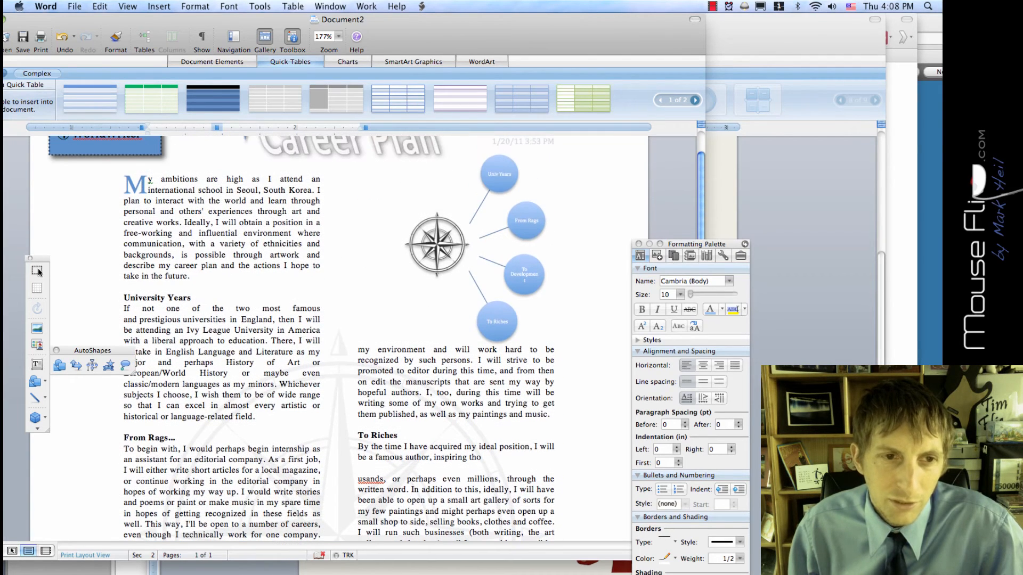
{"action": "key", "text": "shift+Home"}
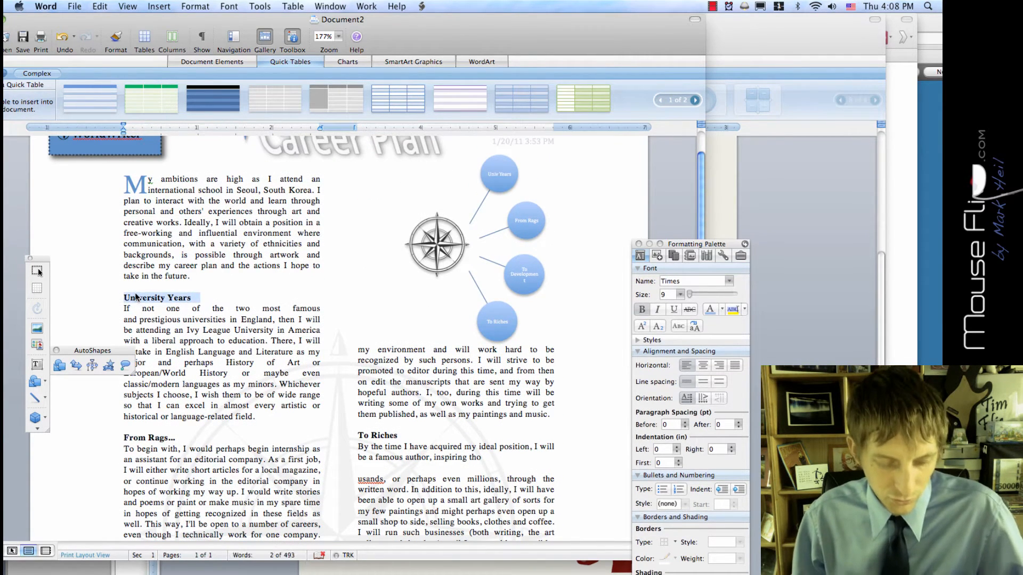
{"action": "key", "text": "super+e"}
{"action": "triple_click", "coordinate": [170, 439]}
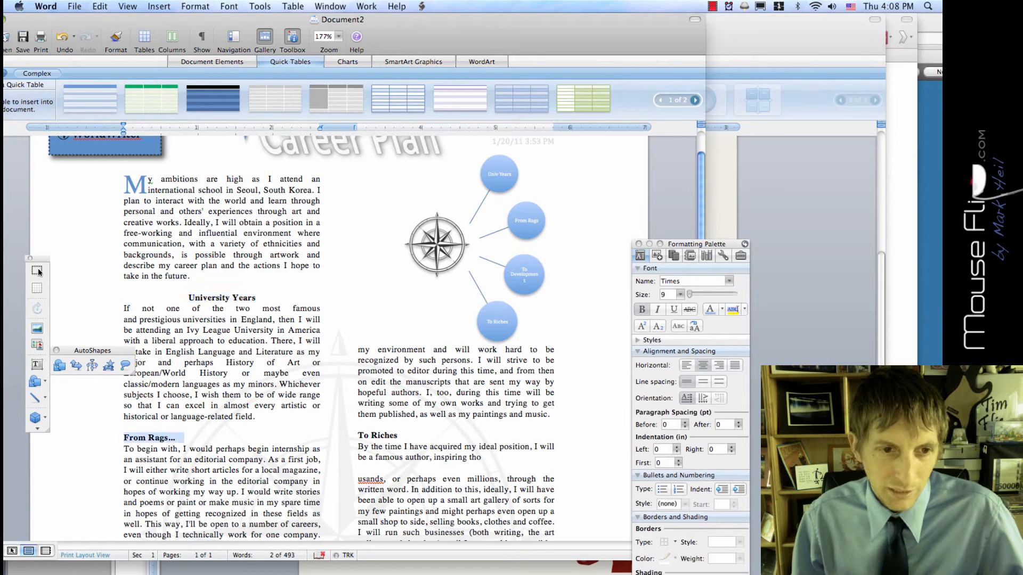
{"action": "key", "text": "super+e"}
{"action": "triple_click", "coordinate": [377, 435]}
{"action": "key", "text": "super+e"}
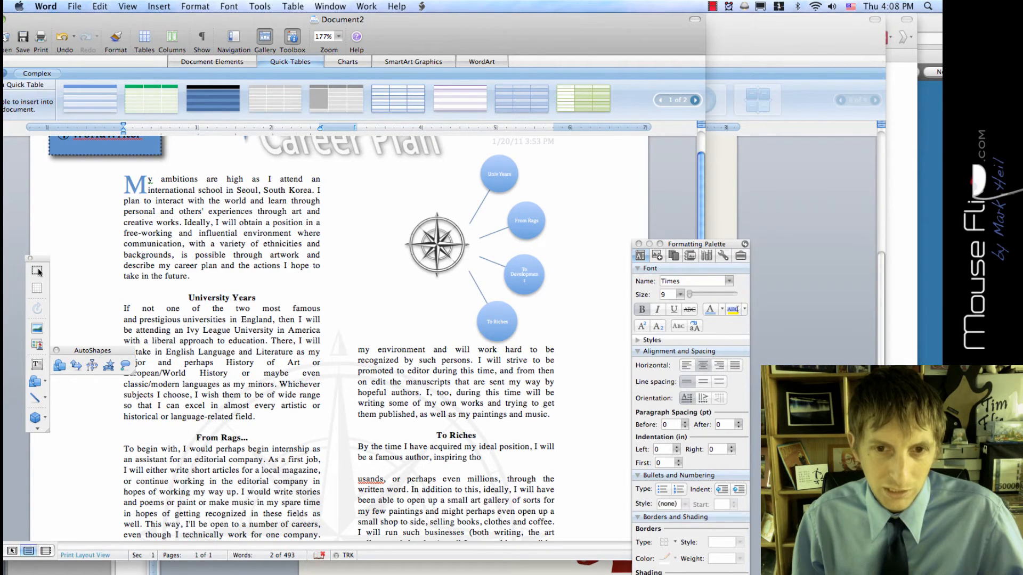
Step: Set the bottom page margin to 0.8 inches in the document's margin settings
{"action": "scroll", "coordinate": [365, 447], "scroll_direction": "down", "scroll_amount": 5}
{"action": "scroll", "coordinate": [365, 448], "scroll_direction": "down", "scroll_amount": 2}
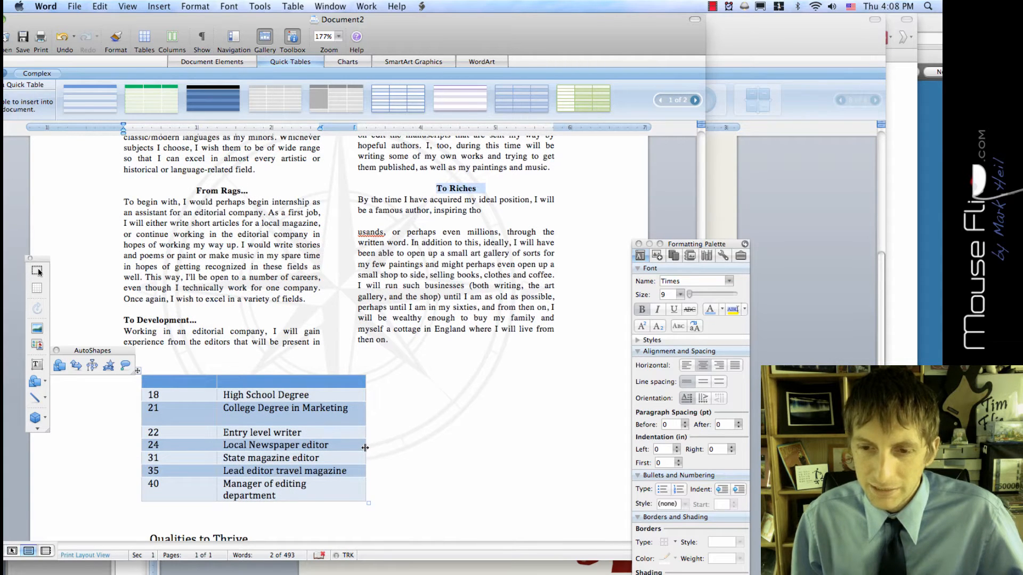
{"action": "scroll", "coordinate": [365, 447], "scroll_direction": "up", "scroll_amount": 1}
{"action": "scroll", "coordinate": [339, 337], "scroll_direction": "up", "scroll_amount": 10}
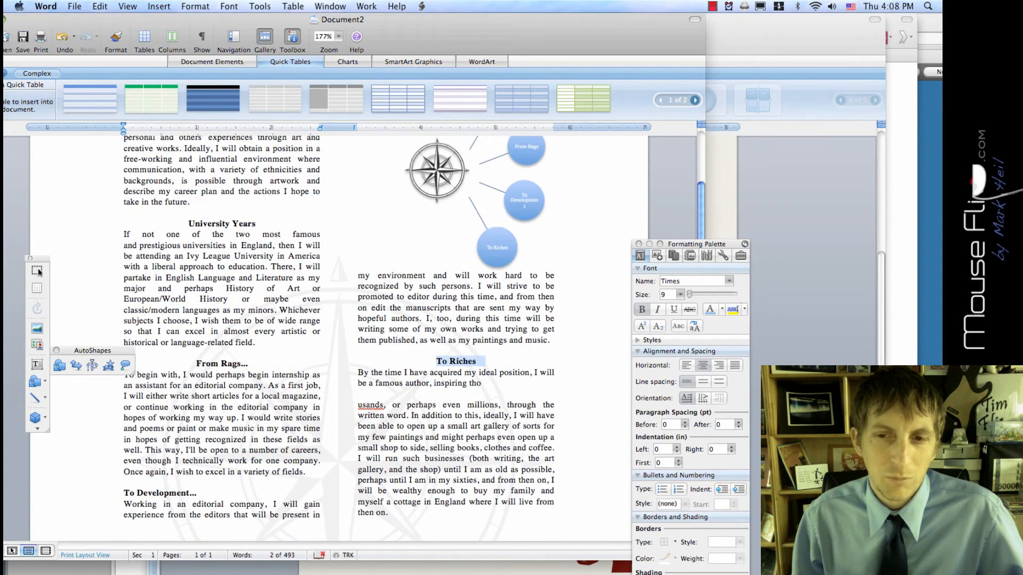
{"action": "scroll", "coordinate": [339, 338], "scroll_direction": "up", "scroll_amount": 6}
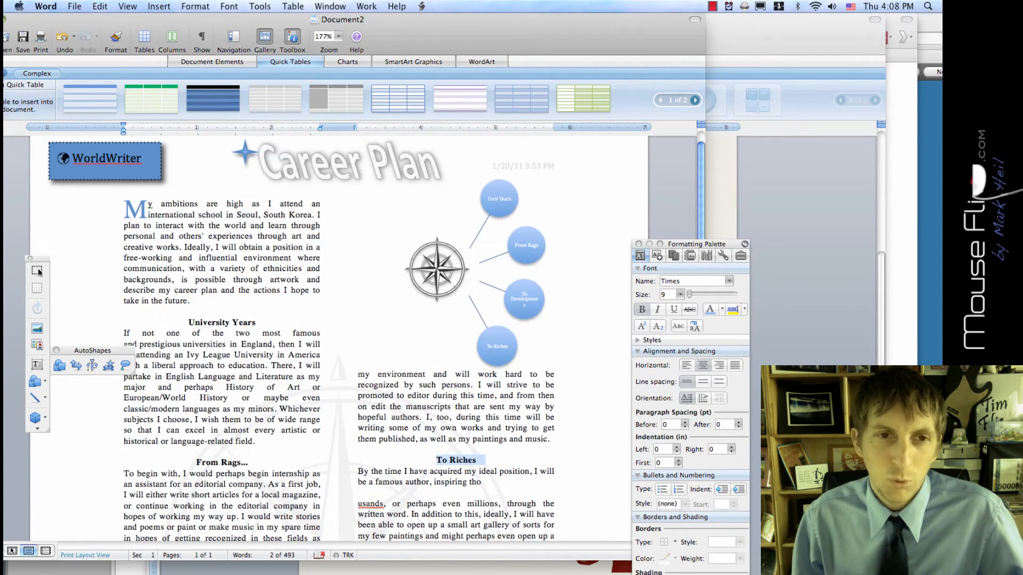
{"action": "left_click", "coordinate": [159, 7]}
{"action": "mouse_move", "coordinate": [196, 9]}
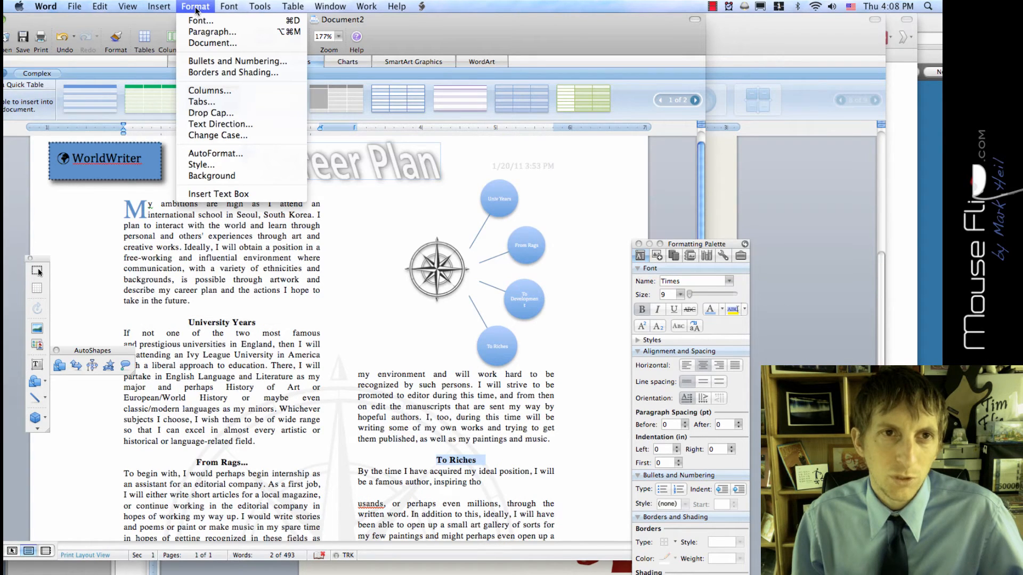
{"action": "left_click", "coordinate": [211, 43]}
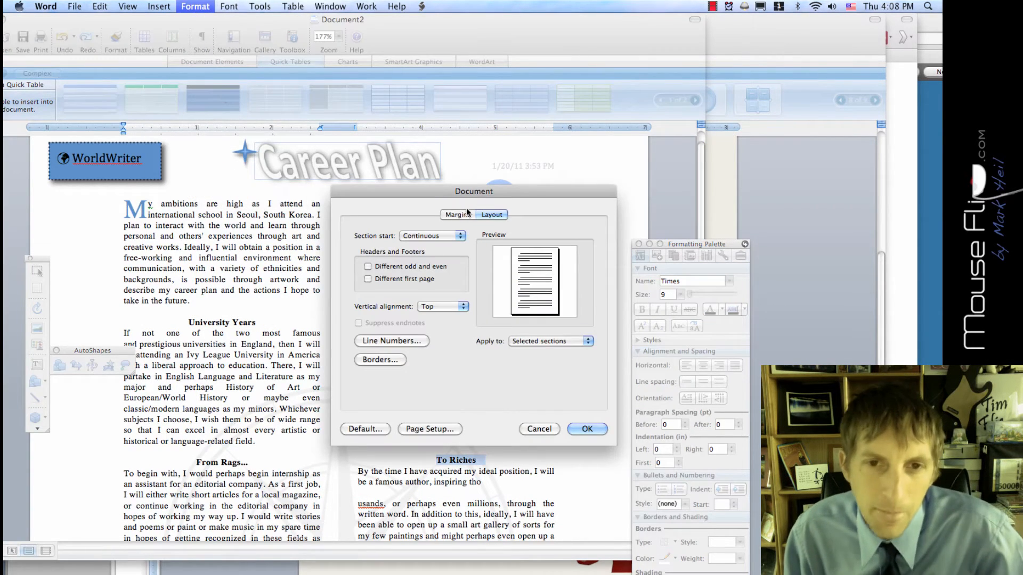
{"action": "left_click_drag", "start_coordinate": [483, 193], "coordinate": [397, 166]}
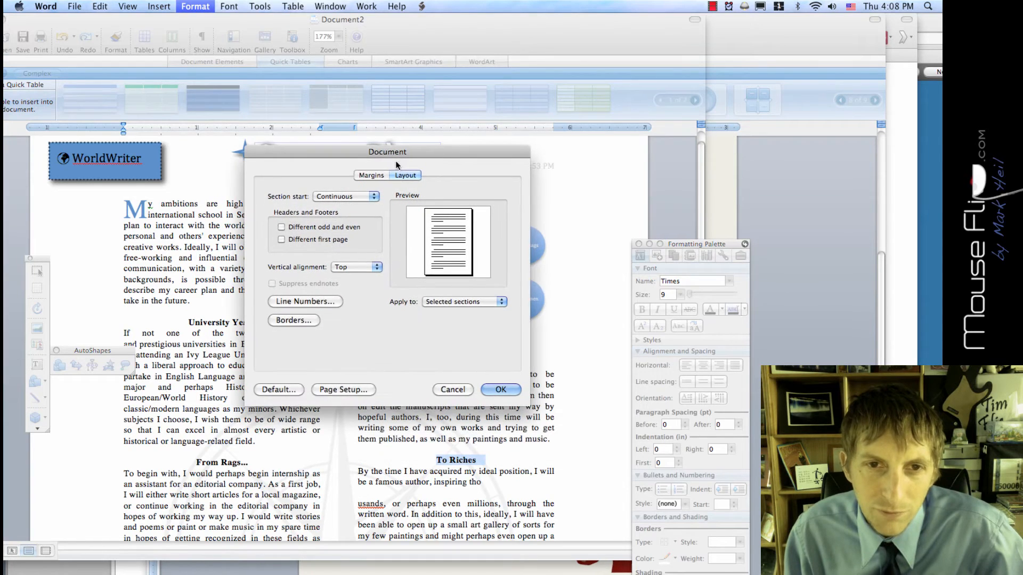
{"action": "left_click", "coordinate": [361, 175]}
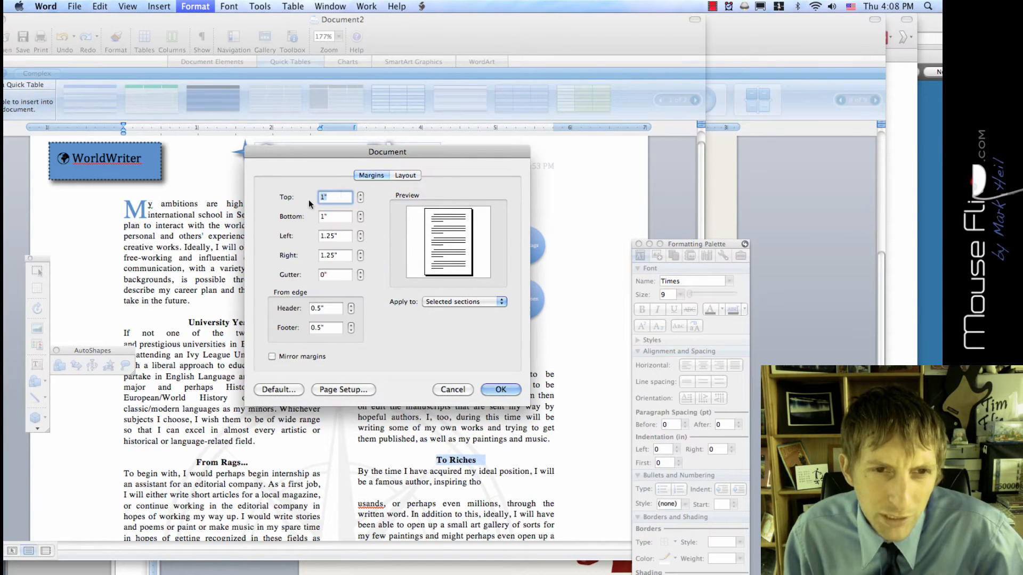
{"action": "left_click", "coordinate": [361, 219]}
{"action": "left_click", "coordinate": [360, 219]}
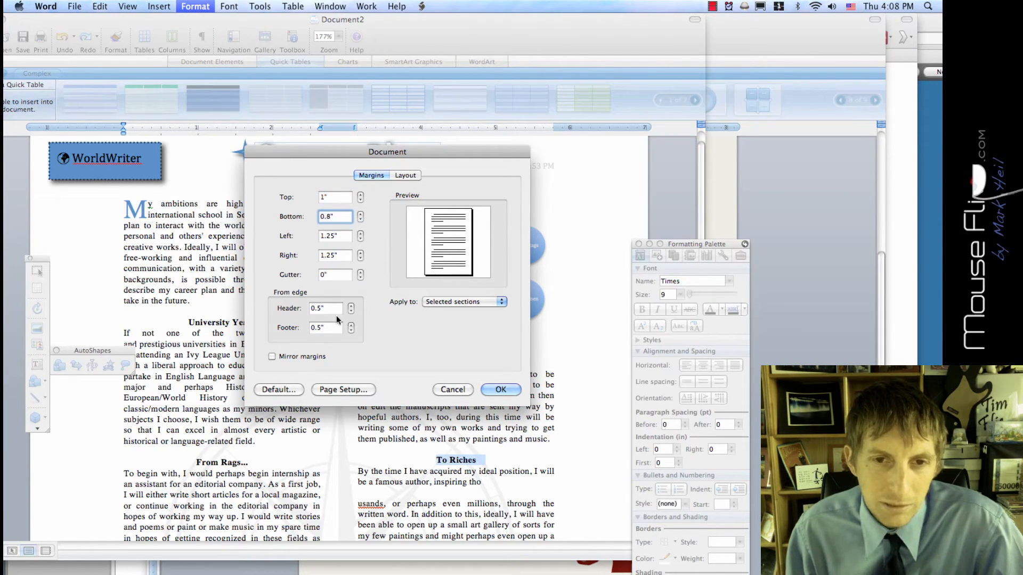
Step: Check the printer page setup and apply the document margin settings to the selected sections
{"action": "left_click", "coordinate": [339, 389]}
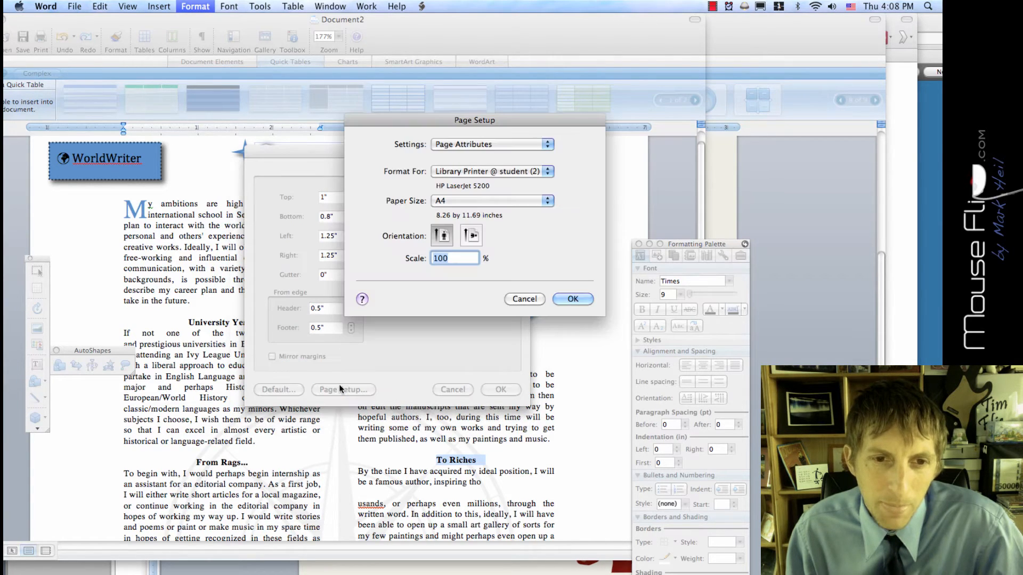
{"action": "left_click", "coordinate": [522, 299]}
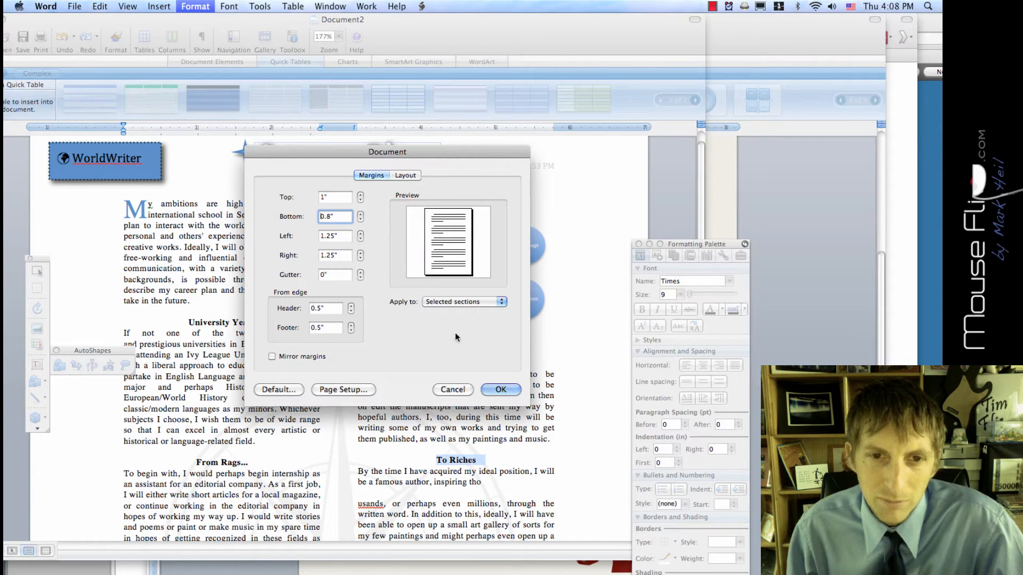
{"action": "left_click", "coordinate": [458, 307]}
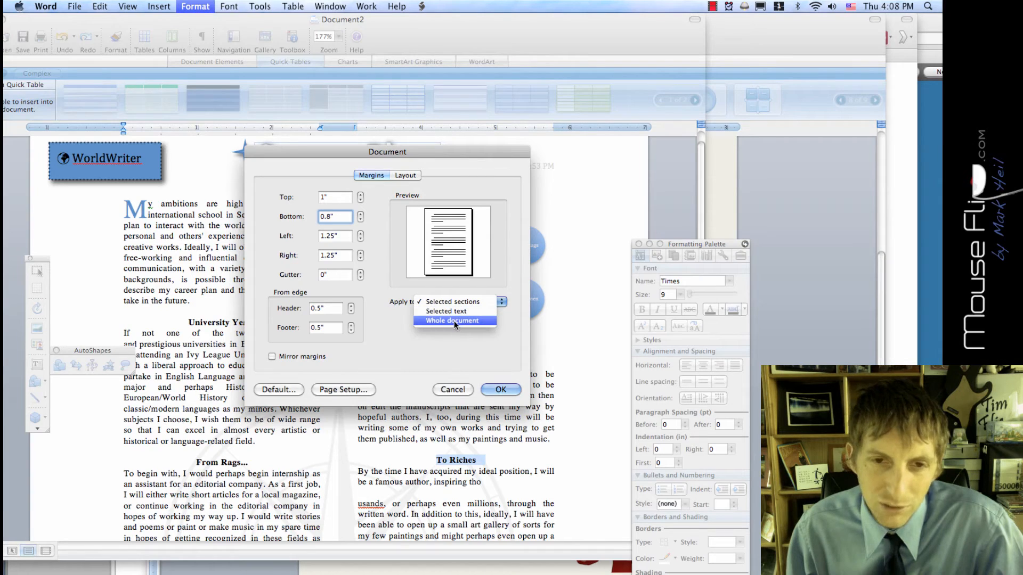
{"action": "left_click", "coordinate": [458, 303]}
{"action": "left_click", "coordinate": [455, 388]}
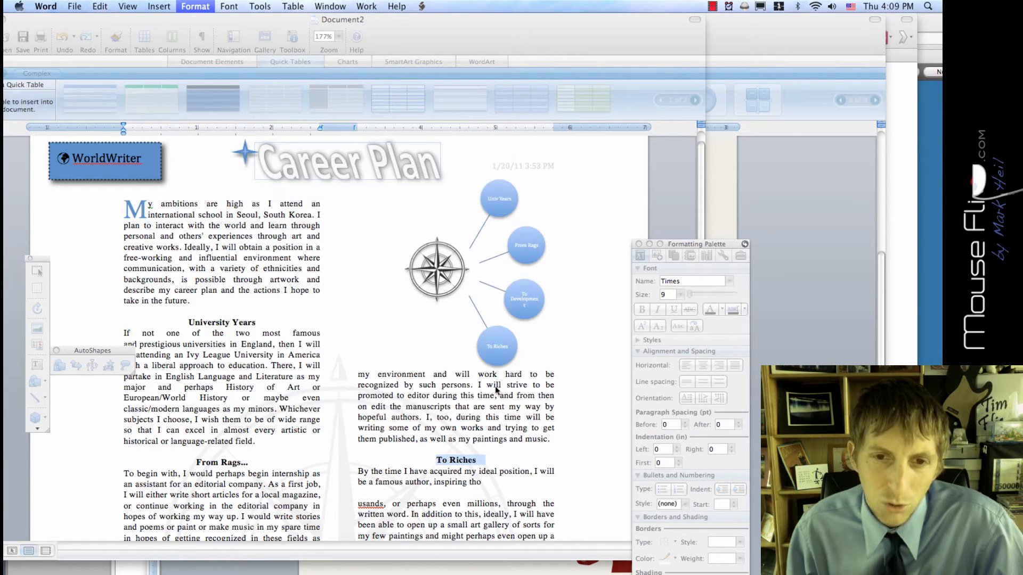
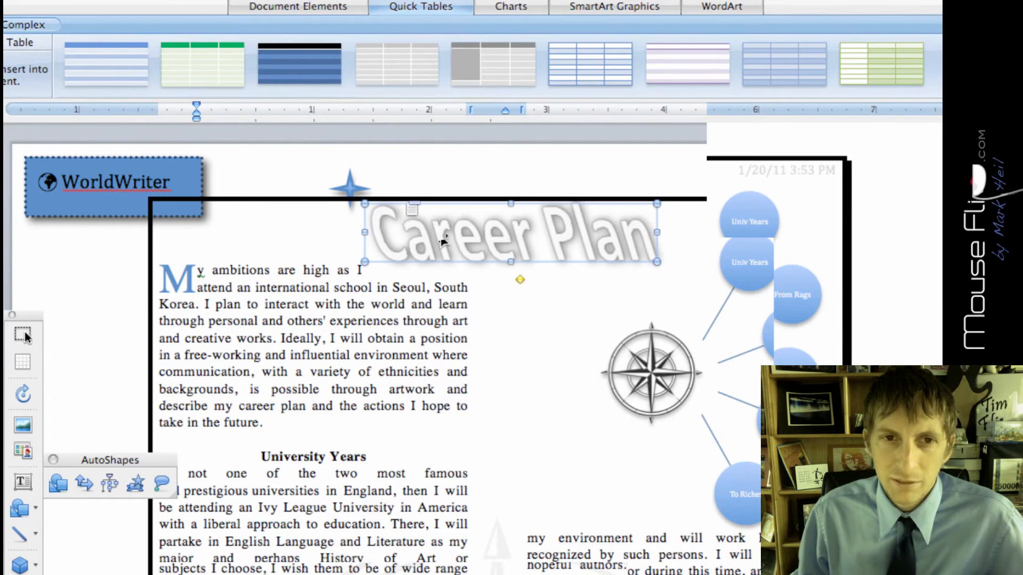
Step: Move the blue star shape down so it sits inside the page border beside the Career Plan title
{"action": "left_click", "coordinate": [349, 188]}
{"action": "left_click_drag", "start_coordinate": [349, 188], "coordinate": [349, 217]}
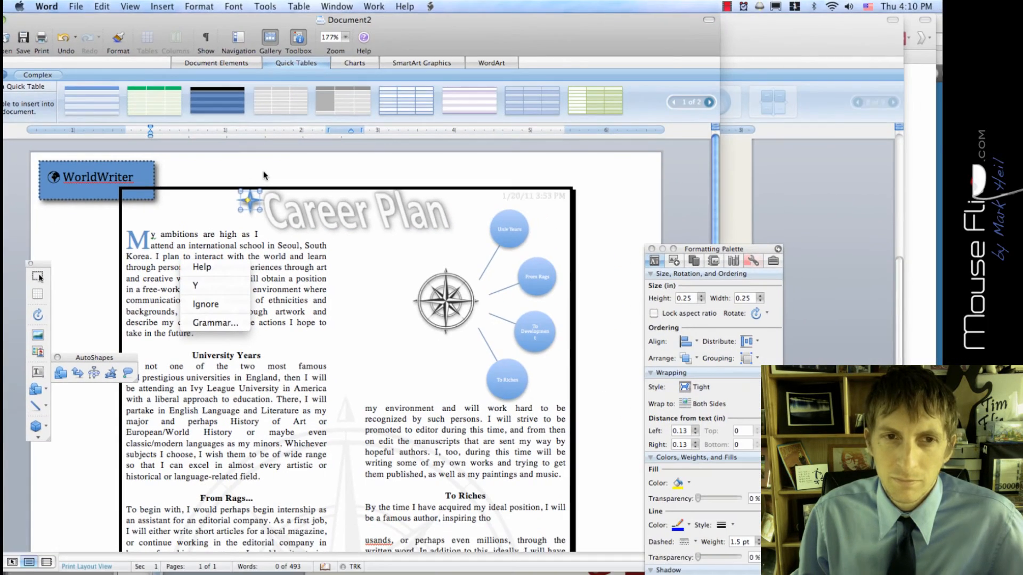
{"action": "key", "text": "Escape"}
Step: Examine the bordered page from the Career Plan title down to the Qualities to Thrive list
{"action": "scroll", "coordinate": [362, 181], "scroll_direction": "down", "scroll_amount": 3}
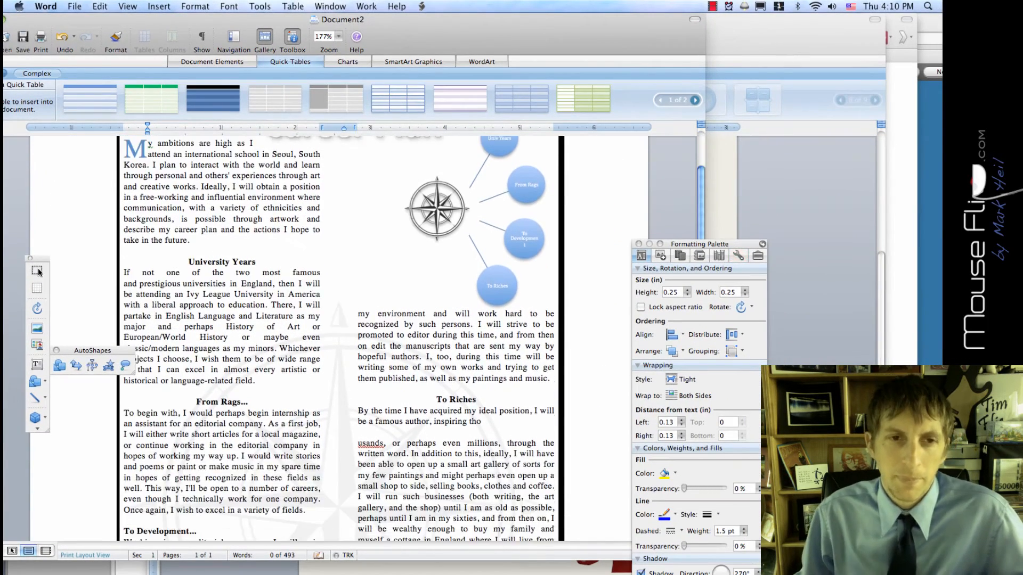
{"action": "scroll", "coordinate": [338, 479], "scroll_direction": "down", "scroll_amount": 10}
{"action": "scroll", "coordinate": [338, 480], "scroll_direction": "up", "scroll_amount": 3}
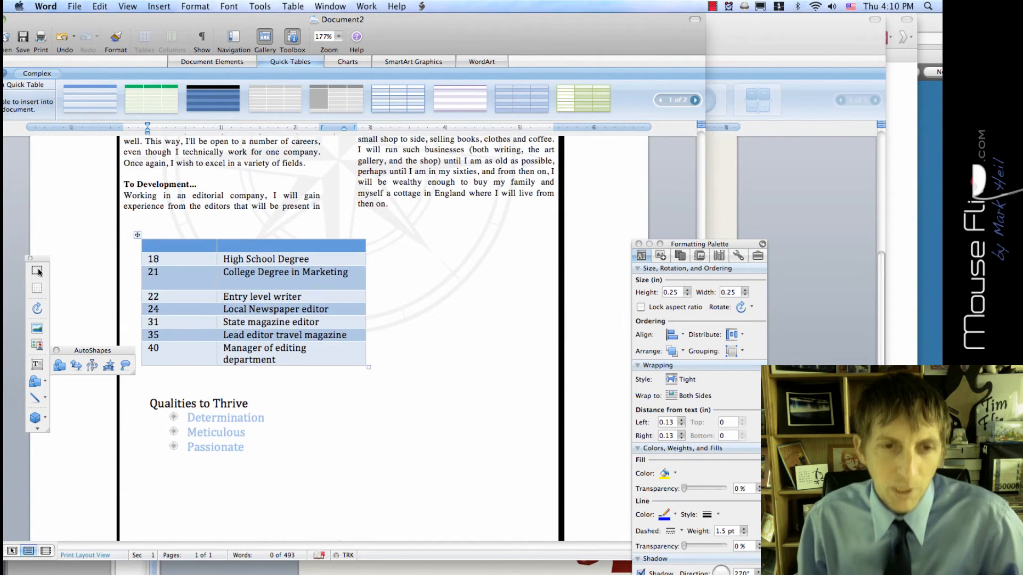
{"action": "scroll", "coordinate": [349, 200], "scroll_direction": "down", "scroll_amount": 1}
{"action": "scroll", "coordinate": [347, 201], "scroll_direction": "up", "scroll_amount": 5}
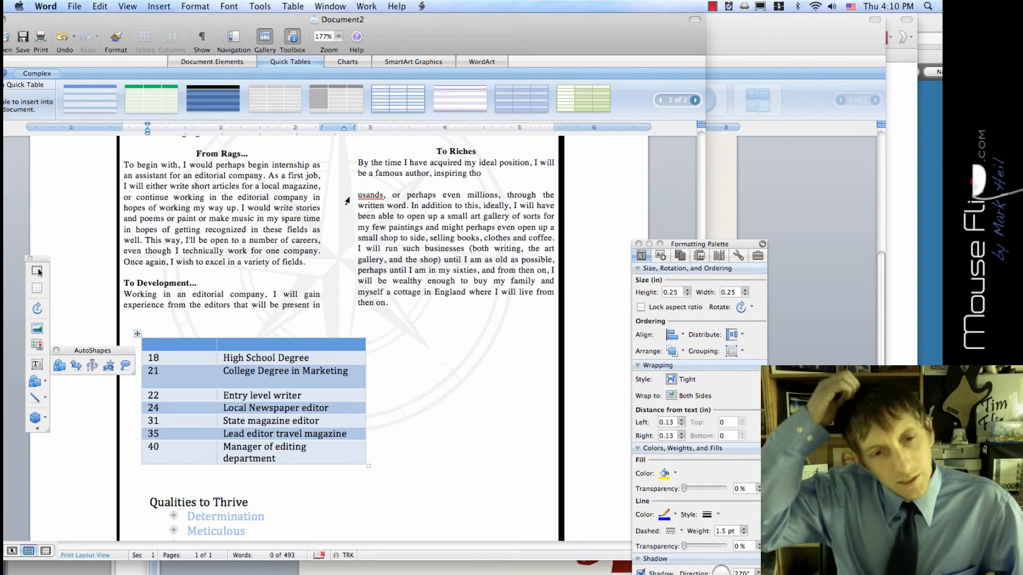
{"action": "scroll", "coordinate": [348, 201], "scroll_direction": "up", "scroll_amount": 3}
{"action": "scroll", "coordinate": [347, 201], "scroll_direction": "up", "scroll_amount": 6}
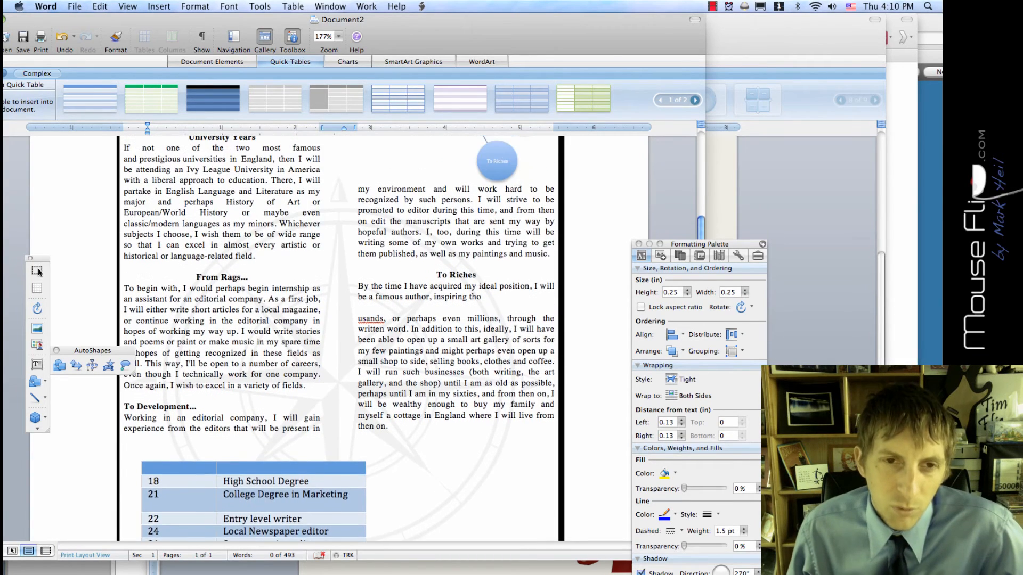
{"action": "scroll", "coordinate": [347, 339], "scroll_direction": "up", "scroll_amount": 4}
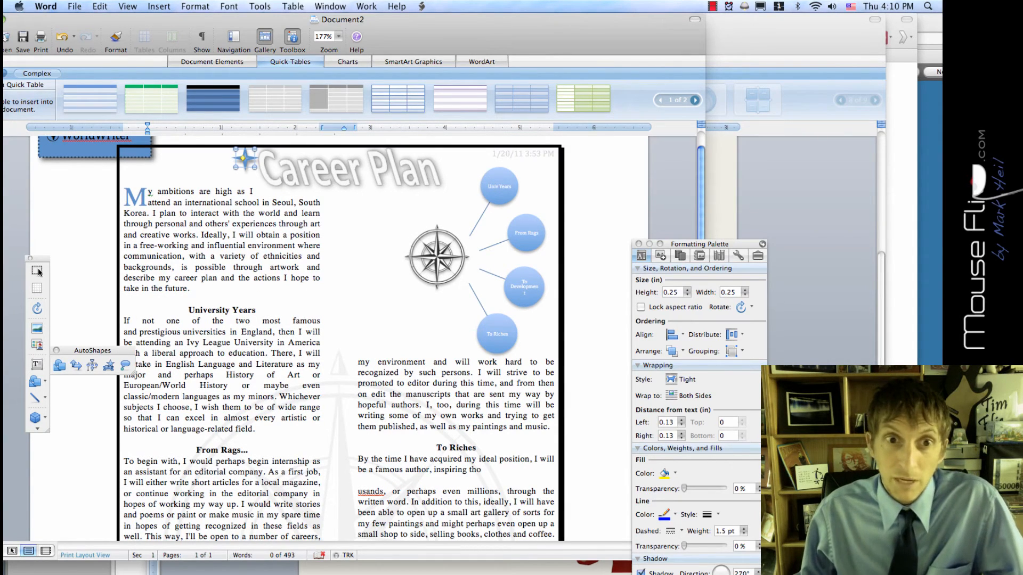
{"action": "key", "text": "shift+Down"}
{"action": "key", "text": "shift+Down"}
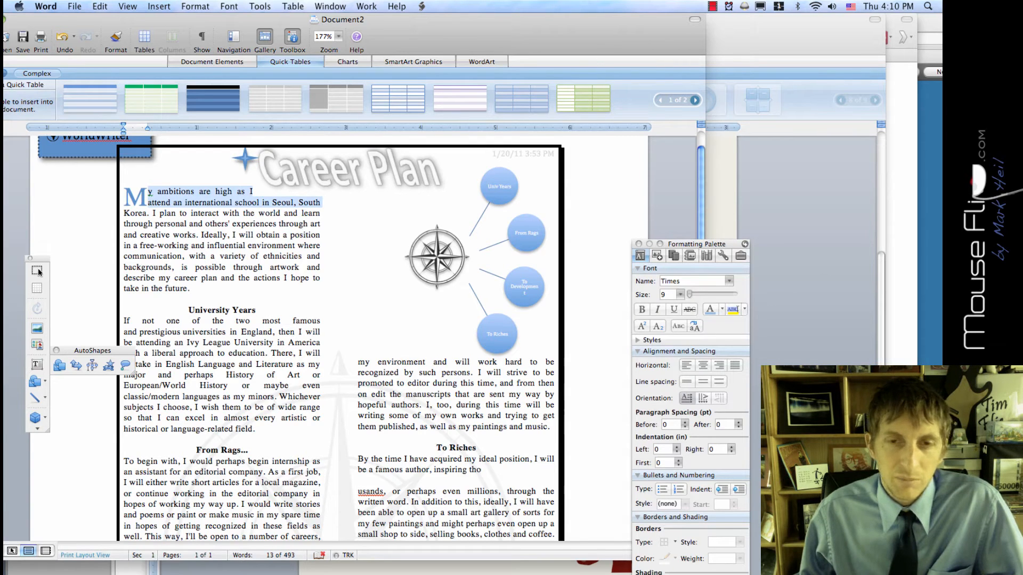
{"action": "key", "text": "F11"}
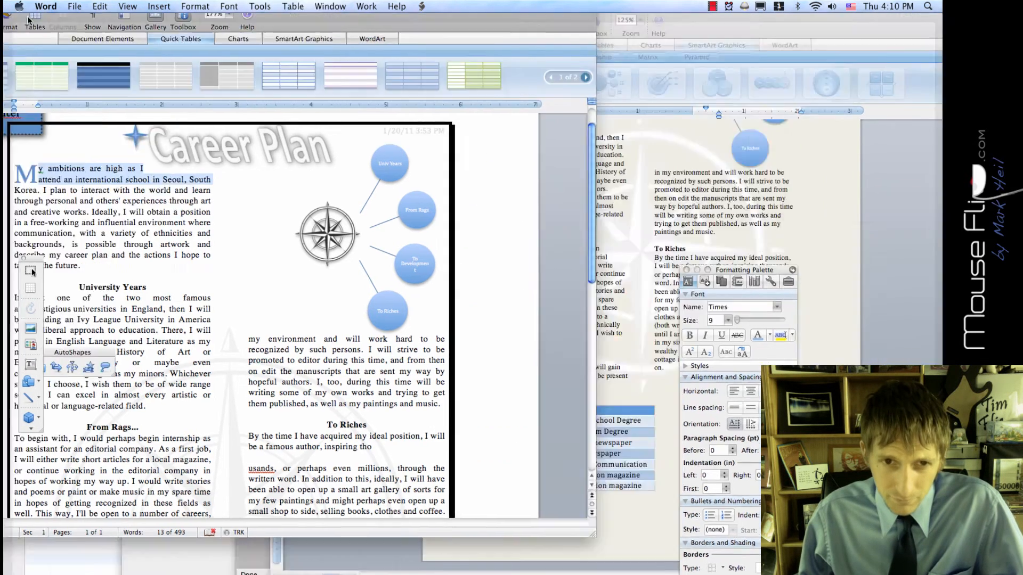
{"action": "key", "text": "F11"}
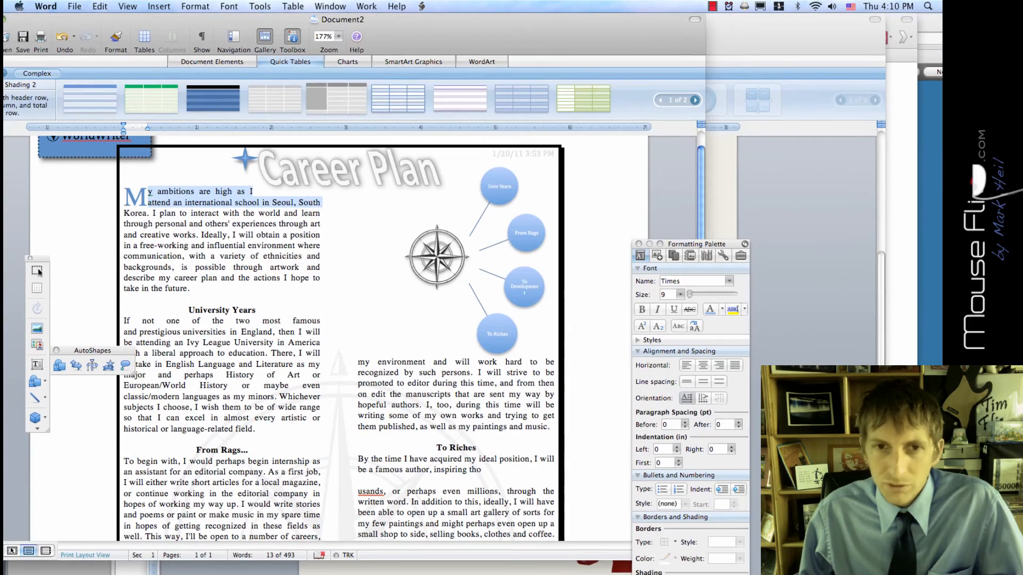
Step: Copy the cut-out author portrait from WordTutorial.docx and paste it into Document2 beside the Qualities to Thrive list
{"action": "left_click", "coordinate": [804, 301]}
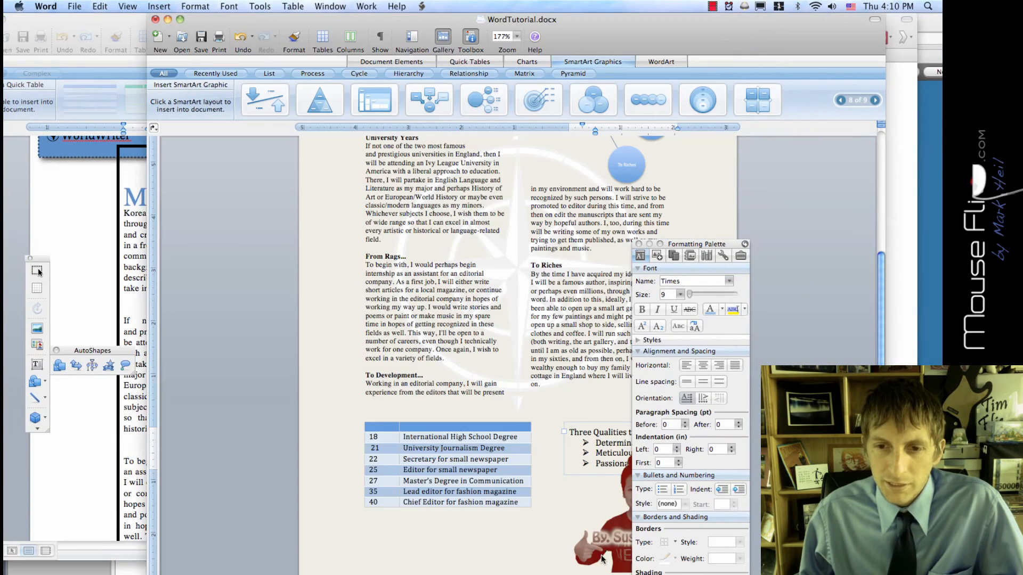
{"action": "left_click_drag", "start_coordinate": [689, 245], "coordinate": [827, 251]}
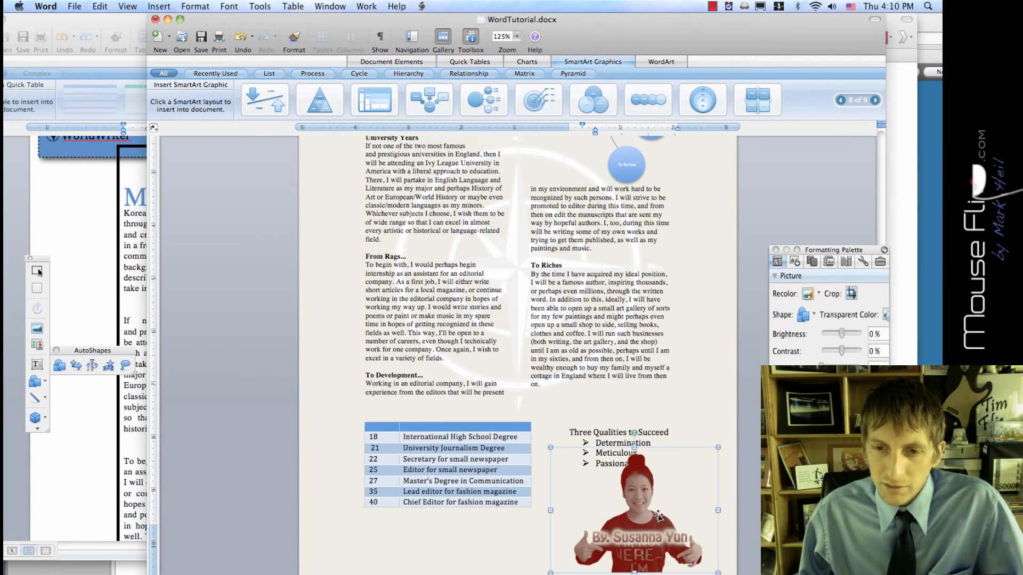
{"action": "left_click", "coordinate": [88, 478]}
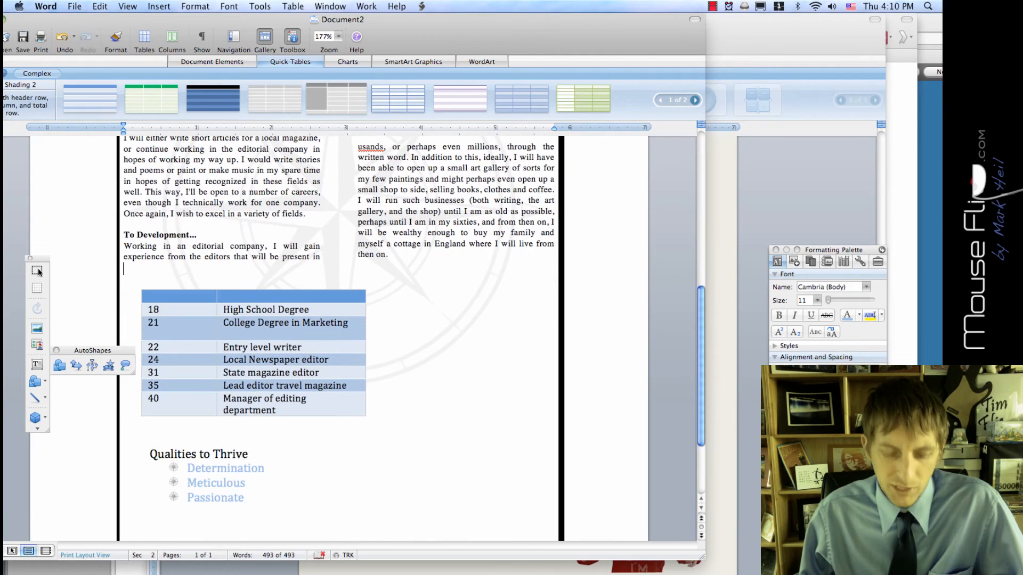
{"action": "key", "text": "super+v"}
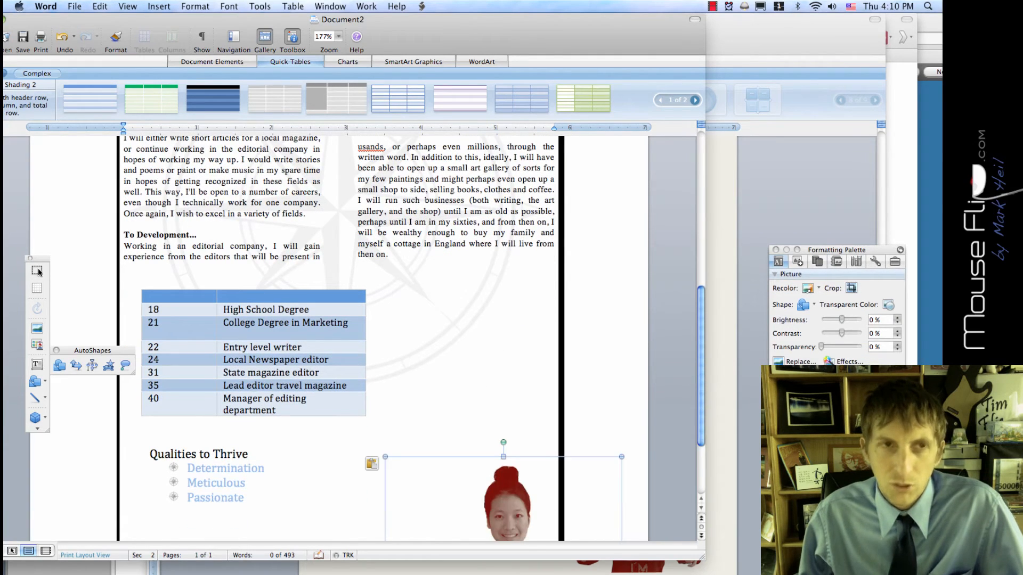
{"action": "left_click", "coordinate": [160, 7]}
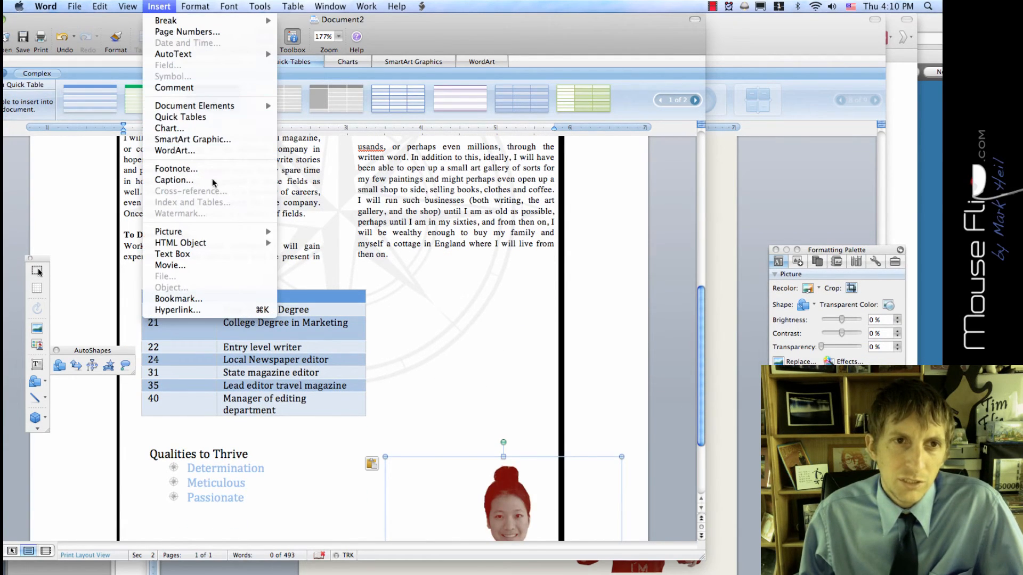
{"action": "mouse_move", "coordinate": [216, 234]}
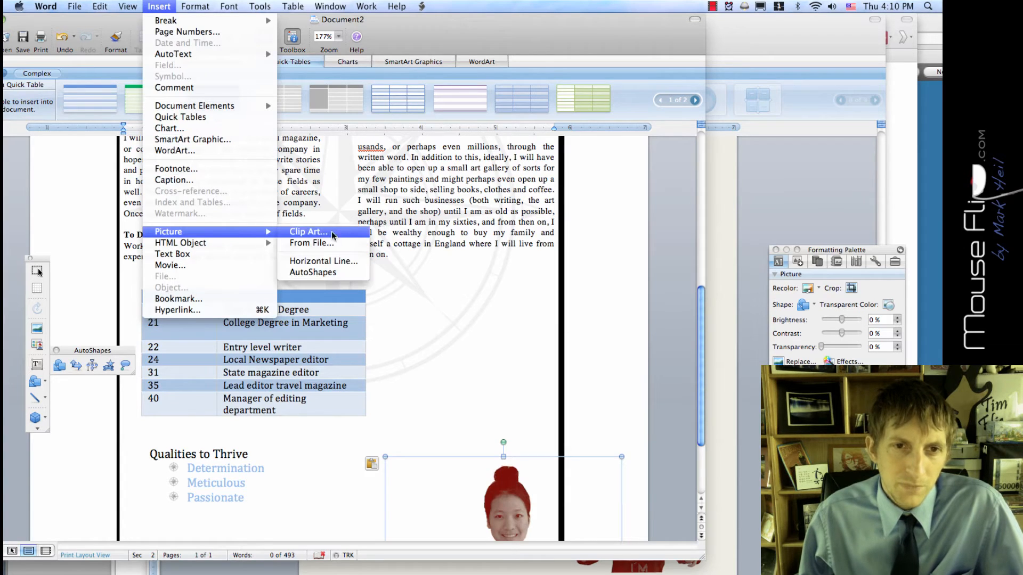
{"action": "left_click", "coordinate": [347, 245]}
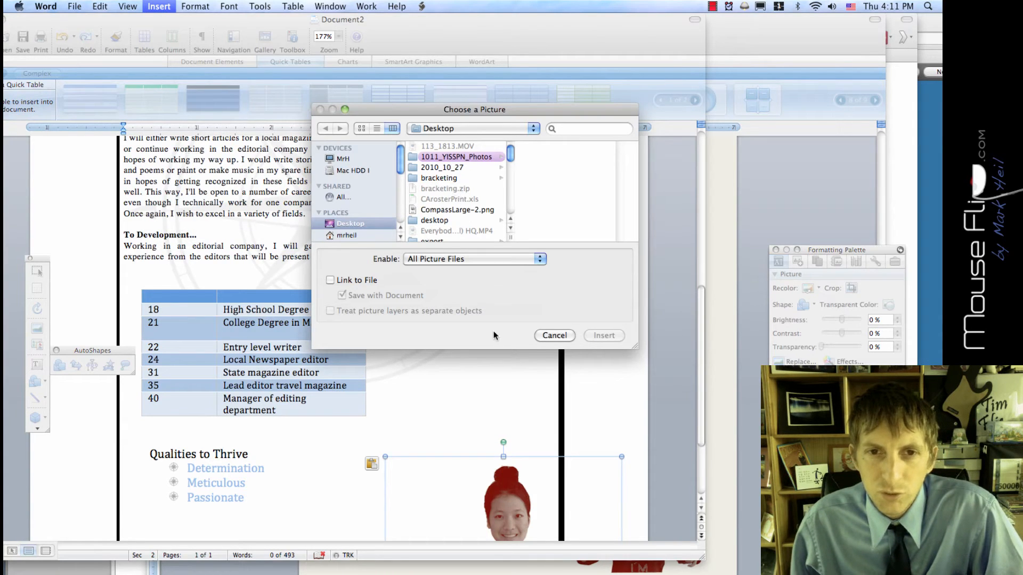
{"action": "left_click", "coordinate": [553, 335]}
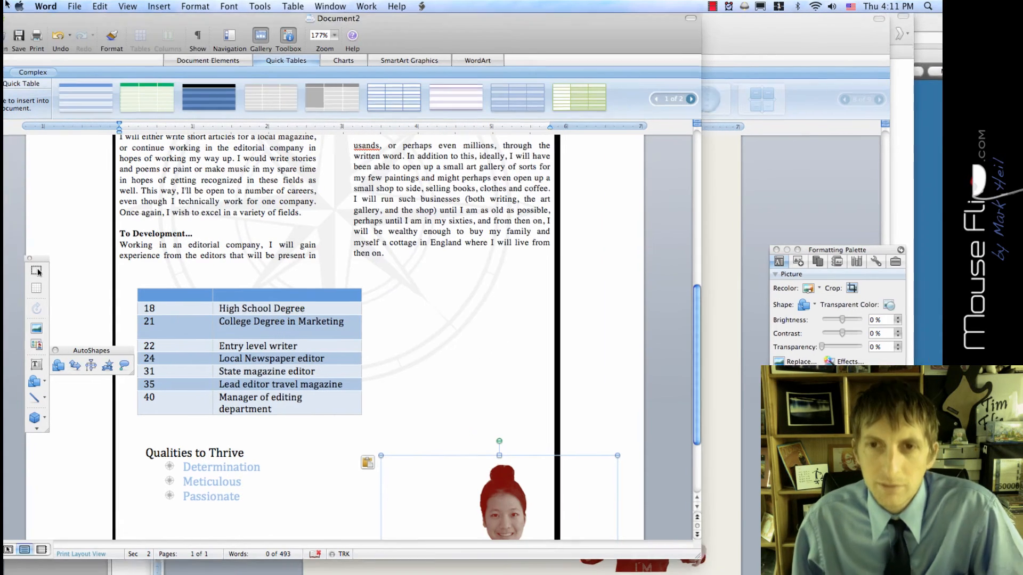
{"action": "key", "text": "F11"}
{"action": "key", "text": "F11"}
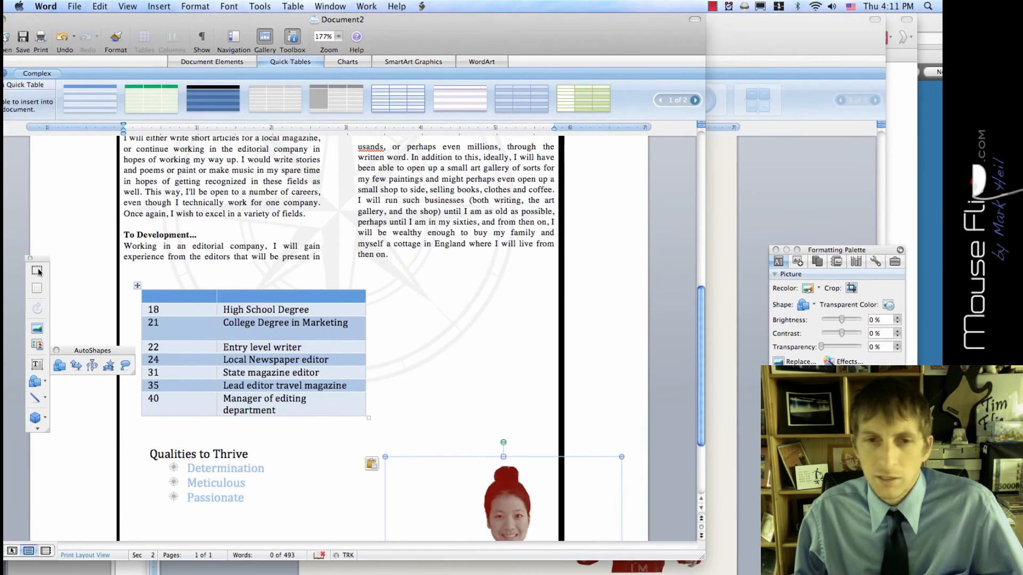
Step: Delete the pasted cut-out portrait and insert the author's portrait PNG with the colored byline from the Desktop
{"action": "key", "text": "BackSpace"}
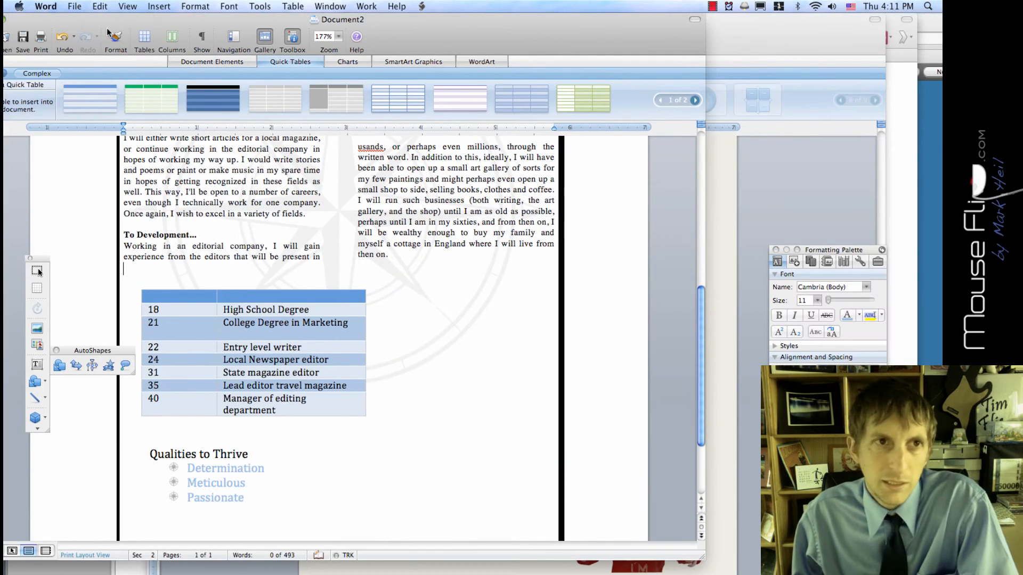
{"action": "left_click", "coordinate": [159, 6]}
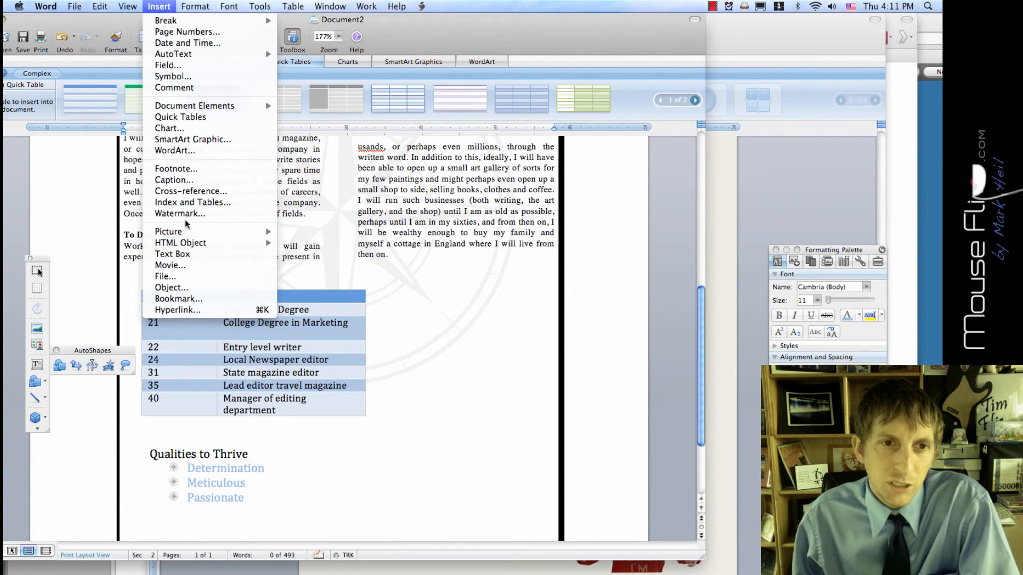
{"action": "mouse_move", "coordinate": [191, 234]}
{"action": "left_click", "coordinate": [311, 243]}
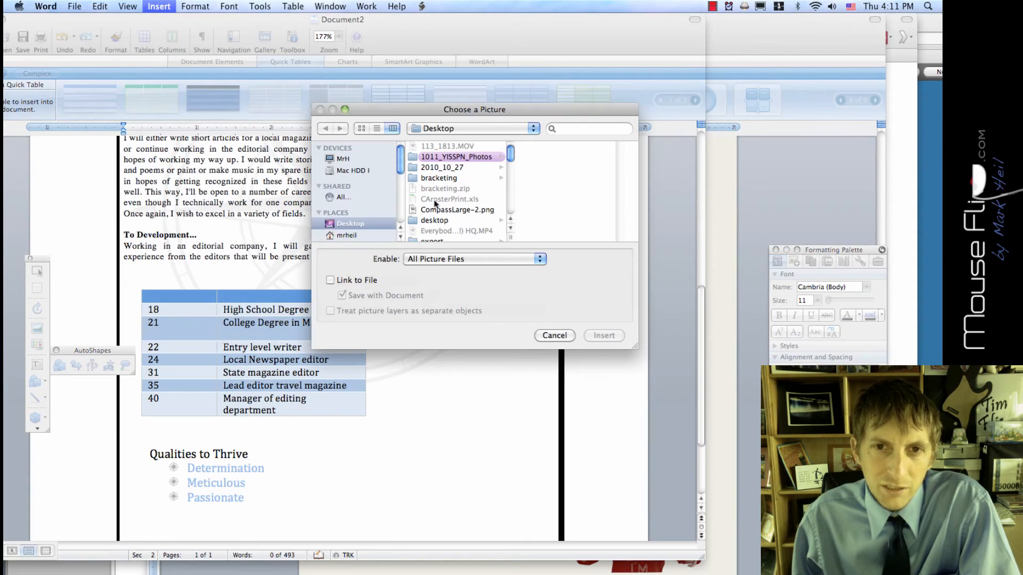
{"action": "key", "text": "F11"}
{"action": "key", "text": "F11"}
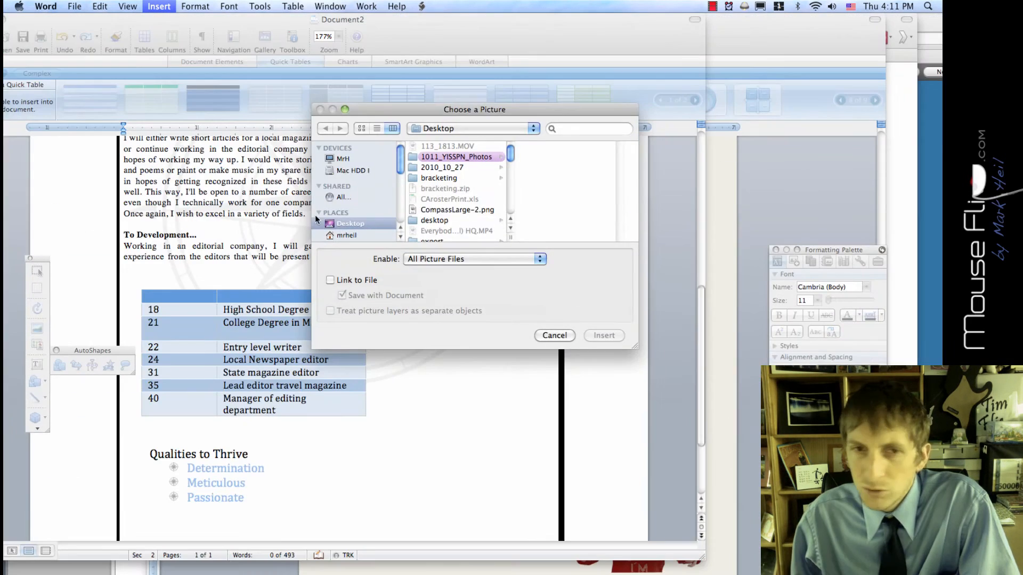
{"action": "scroll", "coordinate": [459, 192], "scroll_direction": "down", "scroll_amount": 5}
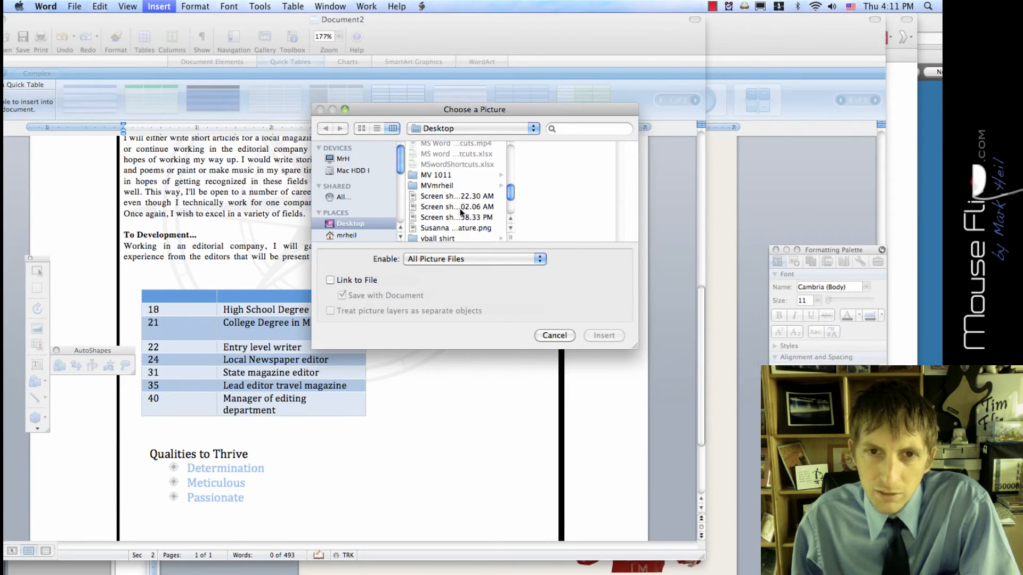
{"action": "left_click", "coordinate": [463, 229]}
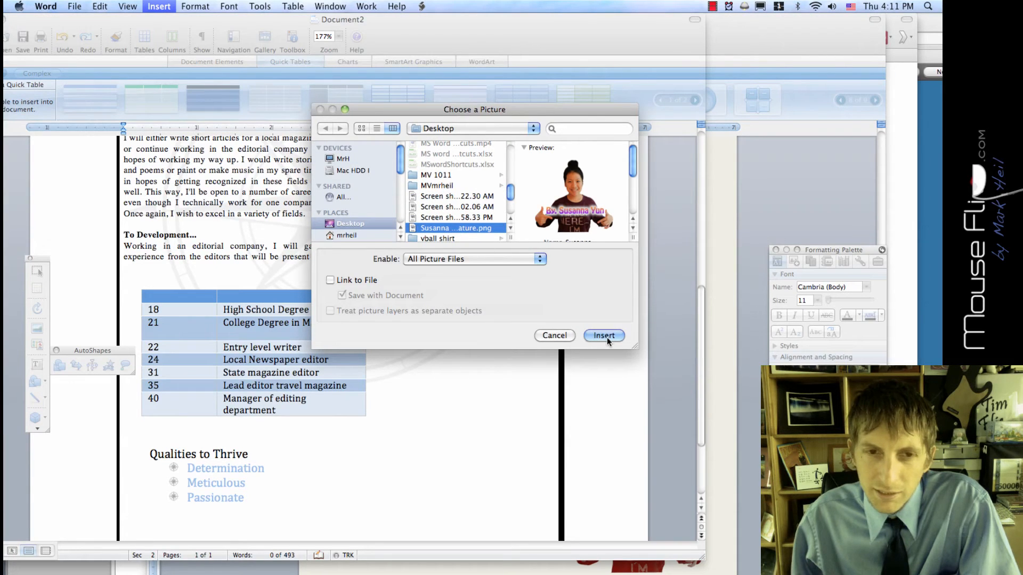
{"action": "left_click", "coordinate": [605, 336]}
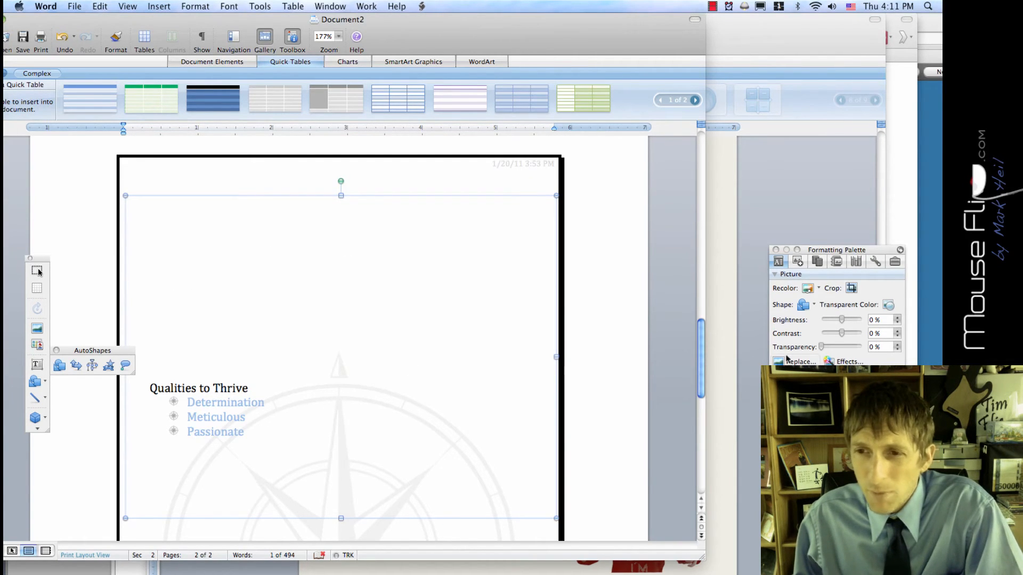
Step: Set the inserted portrait's text wrapping style to In Front of Text
{"action": "left_click_drag", "start_coordinate": [813, 254], "coordinate": [534, 152]}
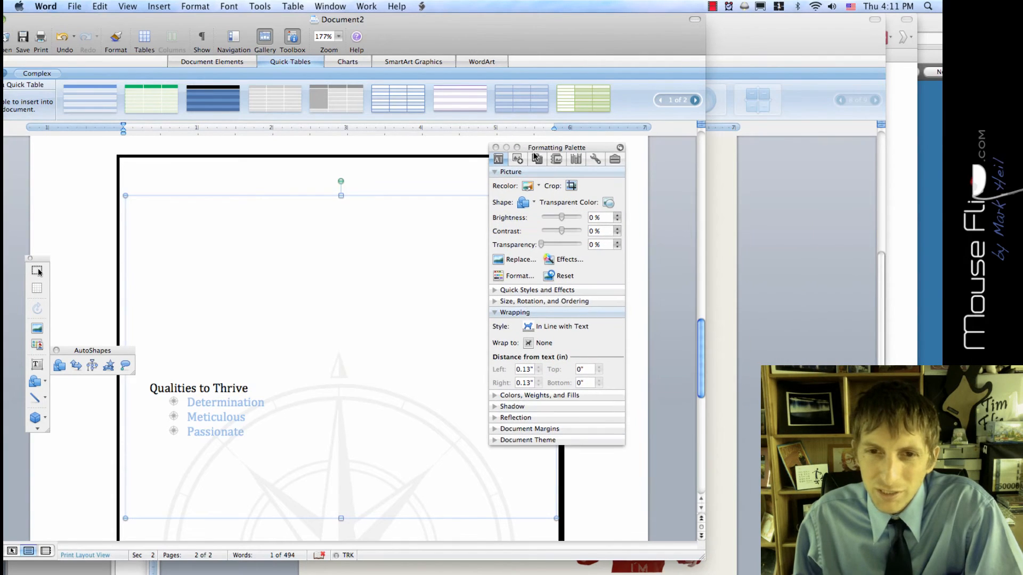
{"action": "left_click", "coordinate": [548, 330]}
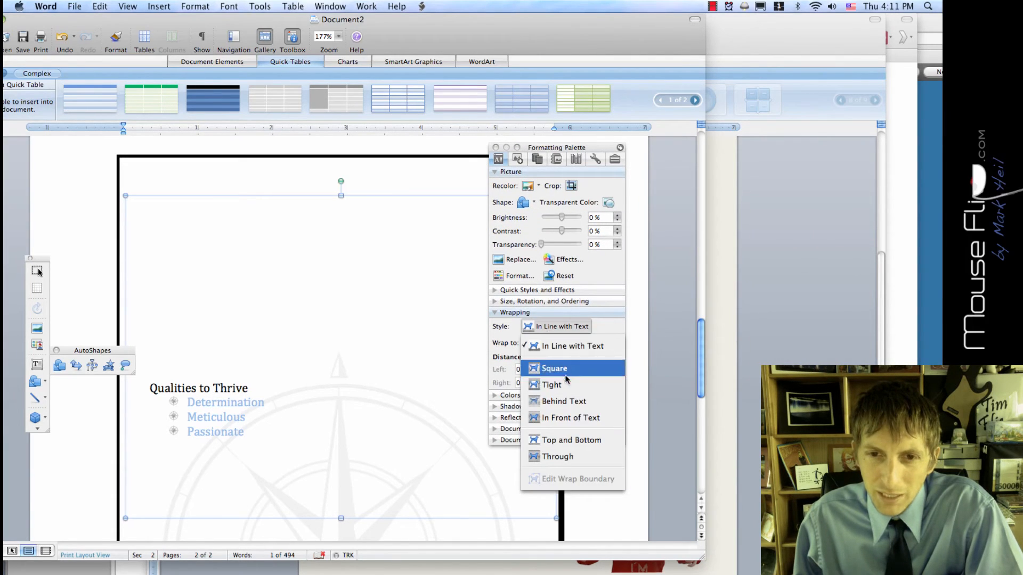
{"action": "left_click", "coordinate": [580, 418]}
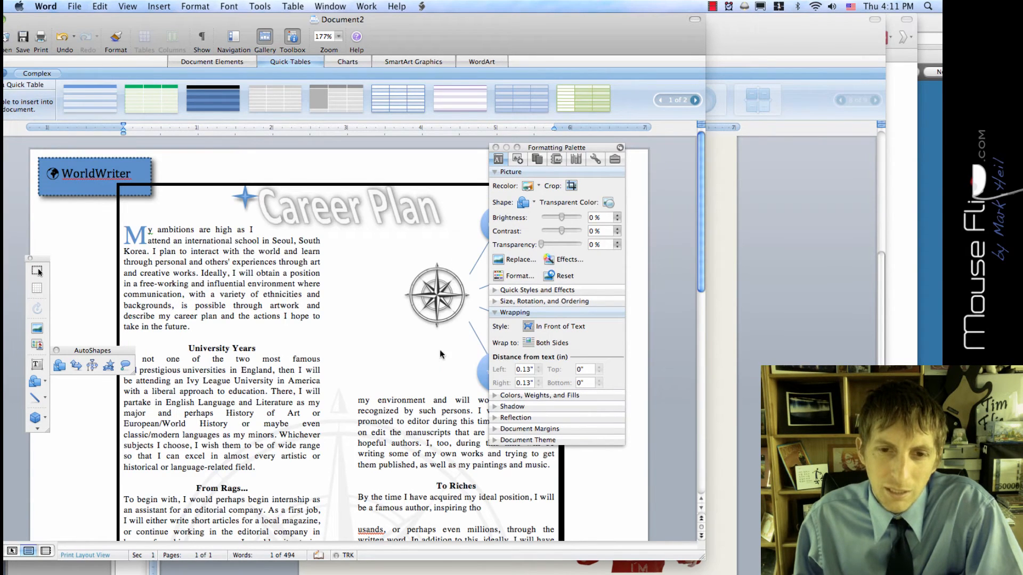
{"action": "scroll", "coordinate": [399, 335], "scroll_direction": "down", "scroll_amount": 10}
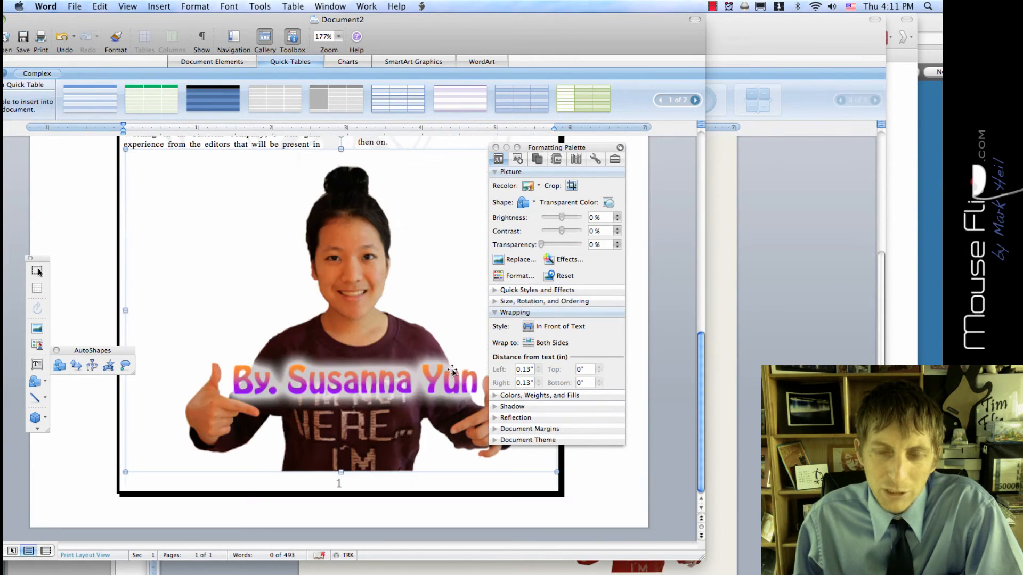
{"action": "left_click_drag", "start_coordinate": [569, 151], "coordinate": [719, 253]}
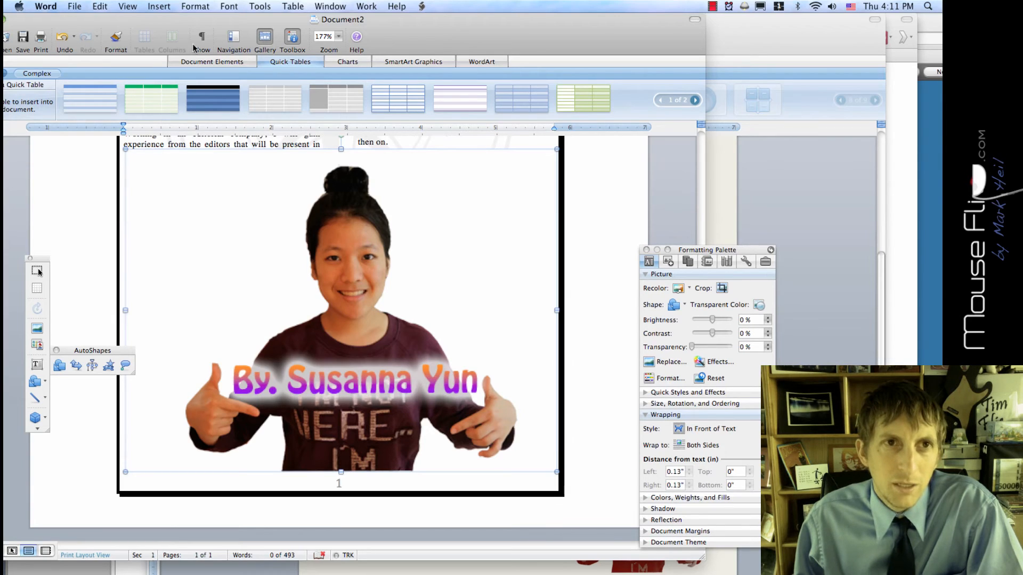
Step: Look through the document's margin and layout settings without changing them
{"action": "left_click", "coordinate": [196, 7]}
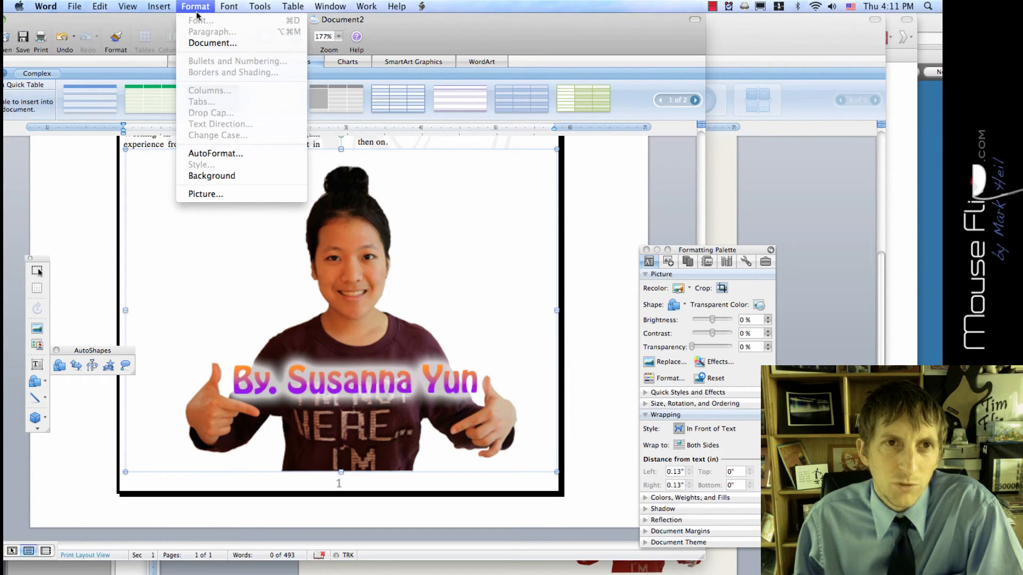
{"action": "left_click", "coordinate": [198, 48]}
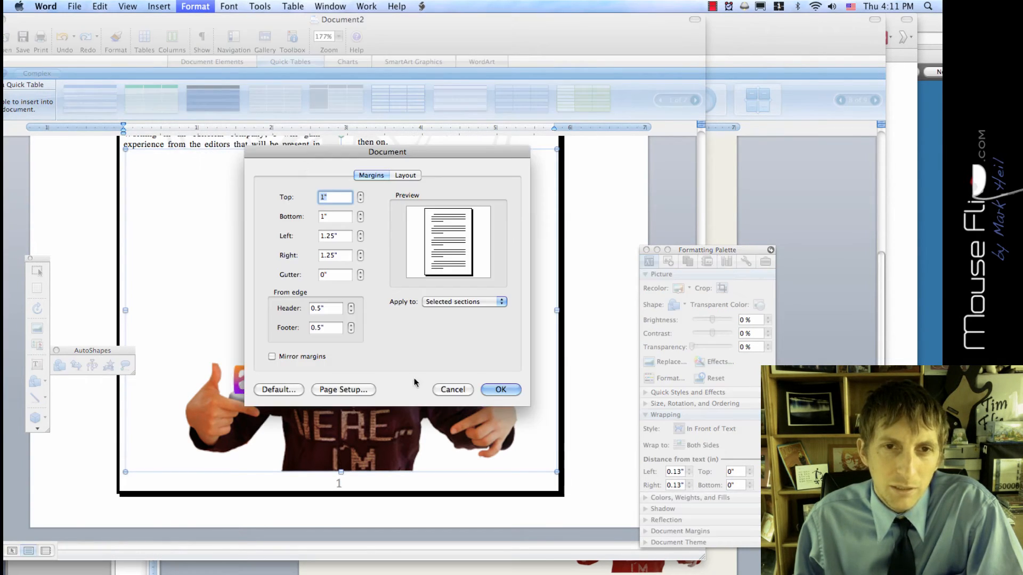
{"action": "left_click", "coordinate": [453, 389]}
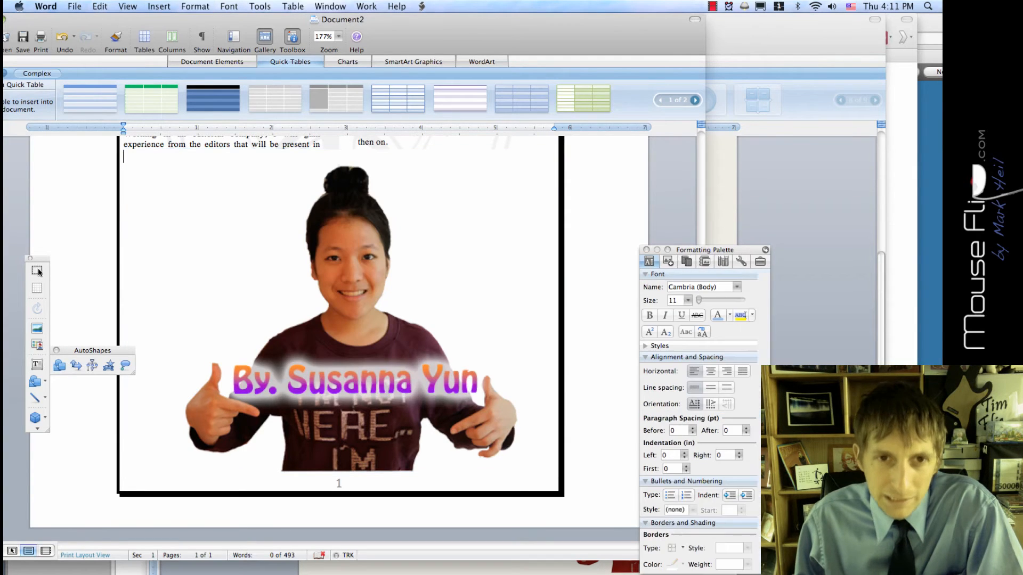
{"action": "left_click", "coordinate": [158, 6]}
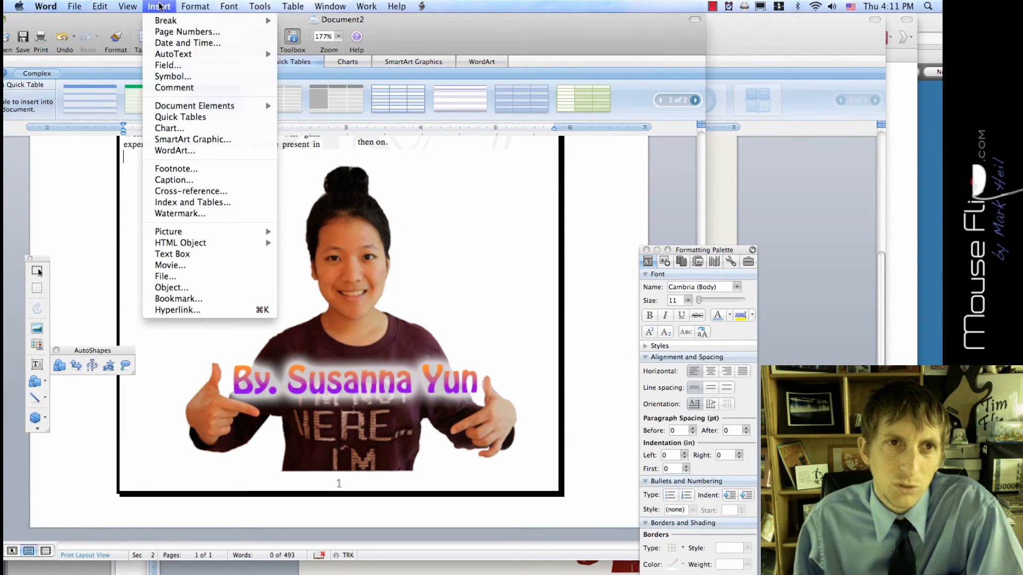
{"action": "mouse_move", "coordinate": [183, 8]}
{"action": "left_click", "coordinate": [192, 43]}
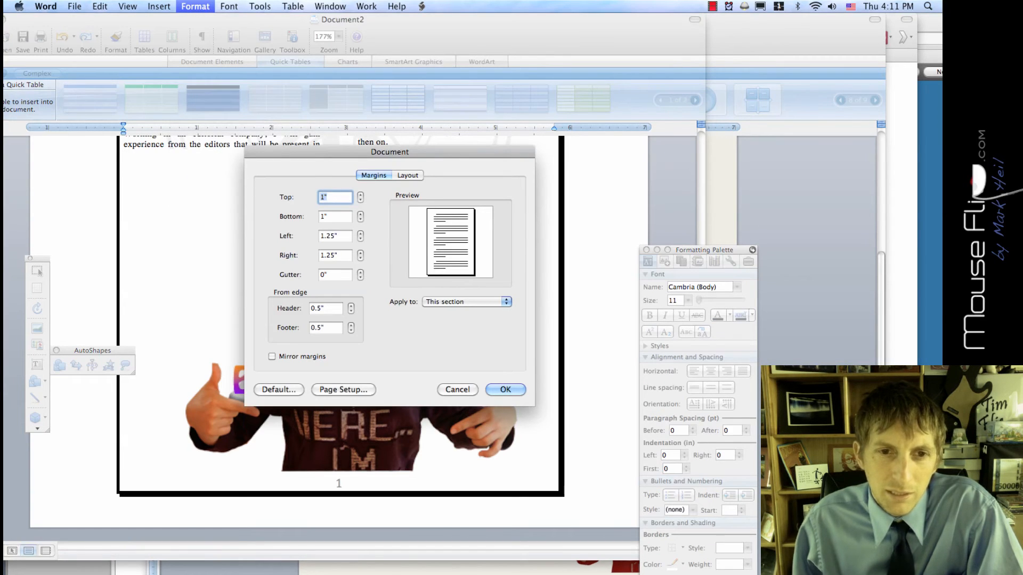
{"action": "left_click", "coordinate": [408, 176]}
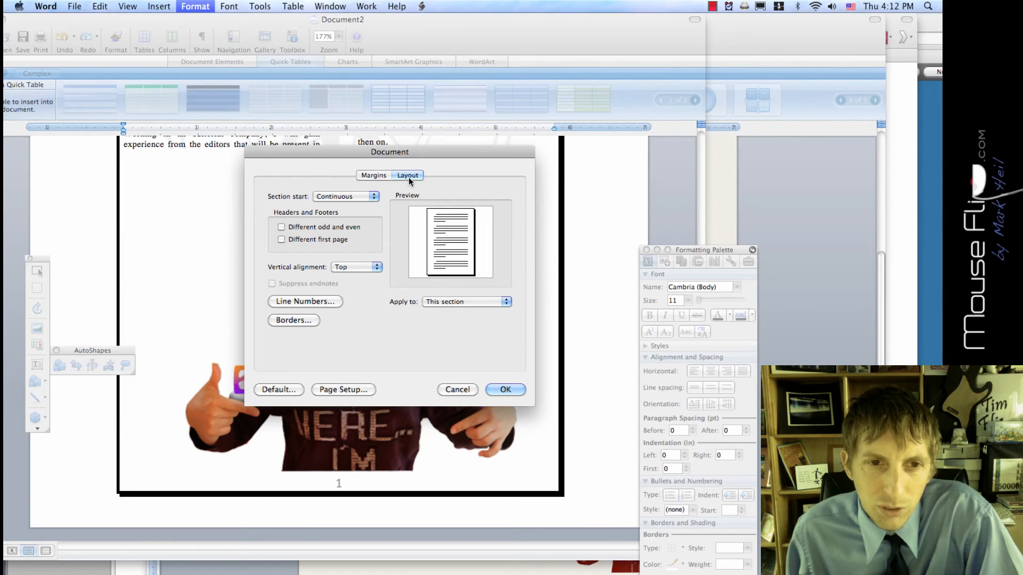
{"action": "left_click", "coordinate": [462, 392]}
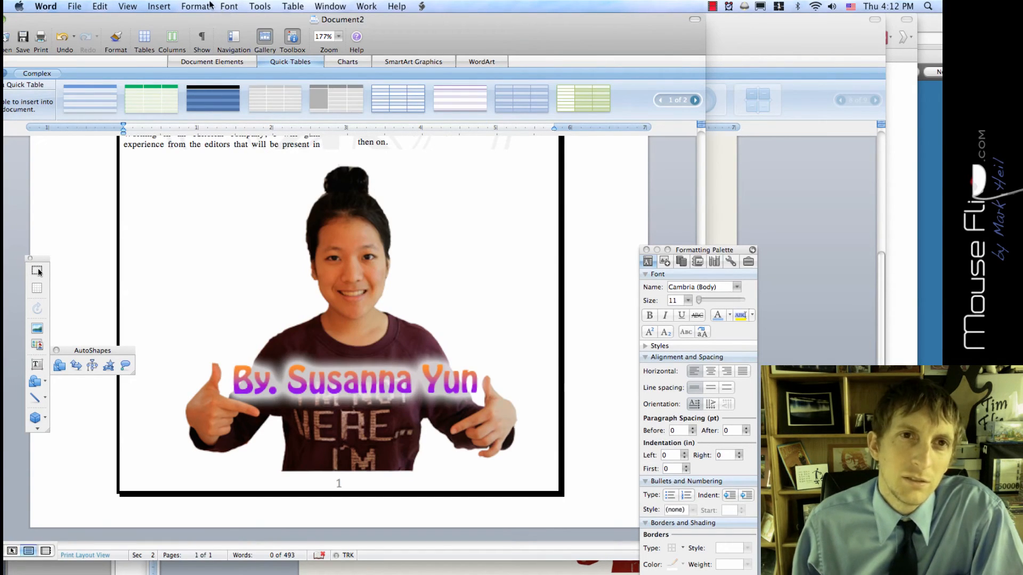
Step: Apply paragraph shading with a Clear pattern and the custom grey-brown fill color RGB(144,134,114)
{"action": "left_click", "coordinate": [195, 6]}
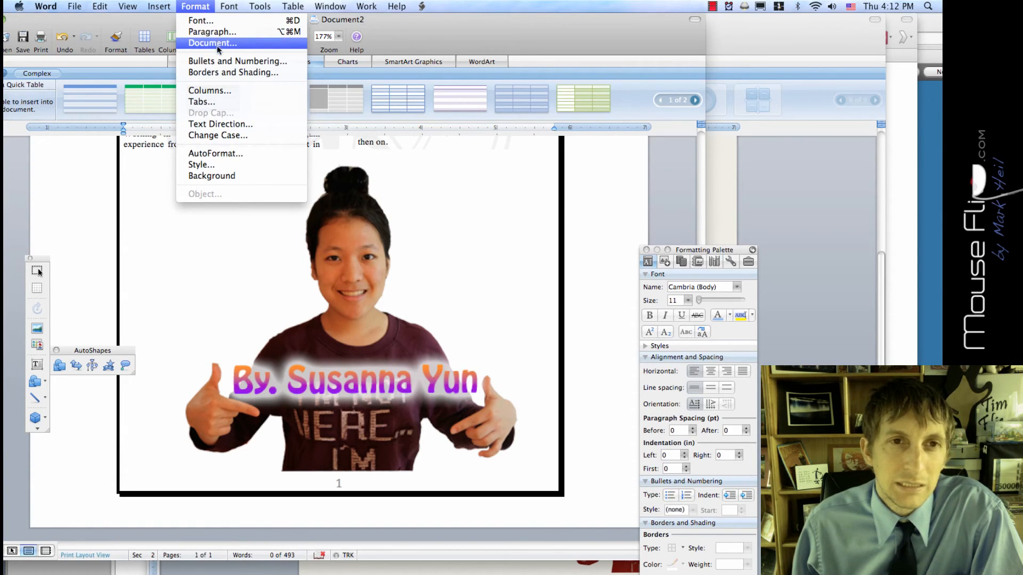
{"action": "left_click", "coordinate": [224, 73]}
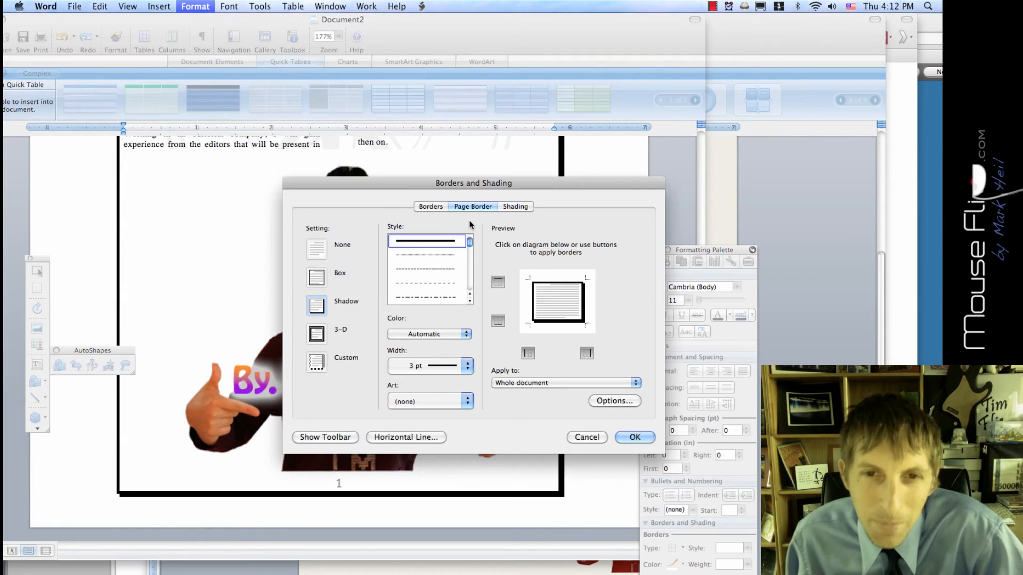
{"action": "left_click", "coordinate": [503, 206]}
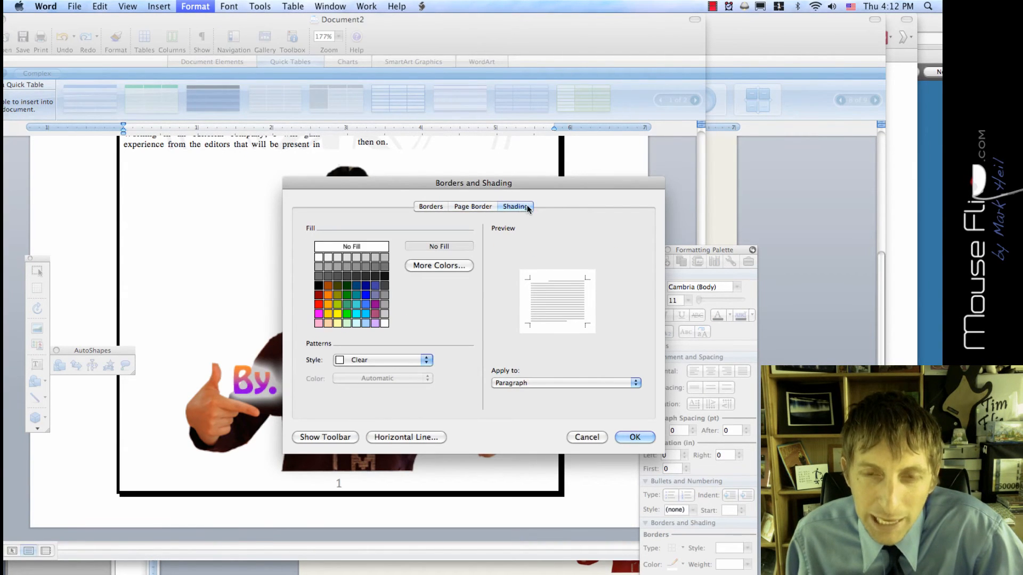
{"action": "left_click", "coordinate": [375, 359]}
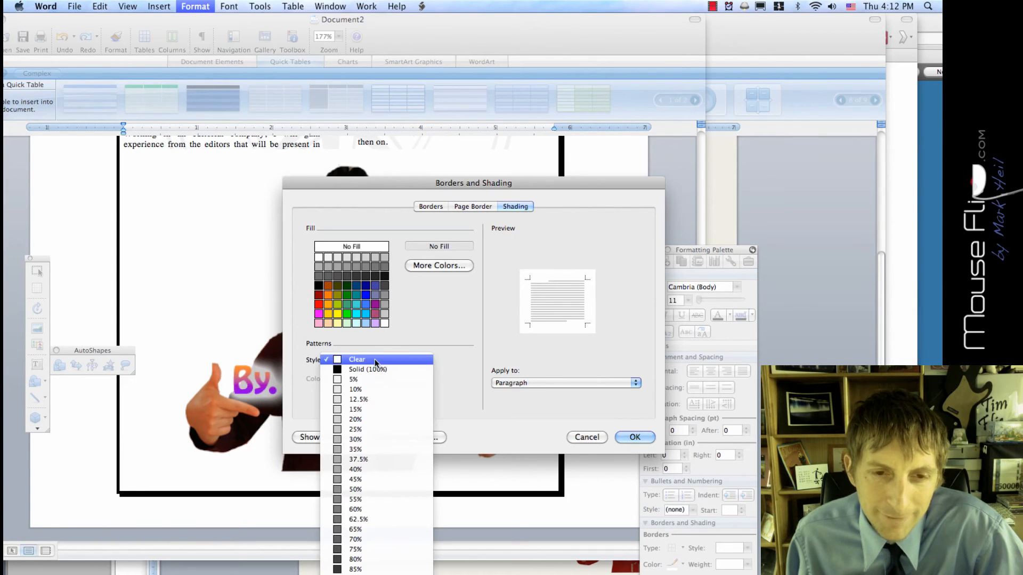
{"action": "left_click", "coordinate": [375, 359]}
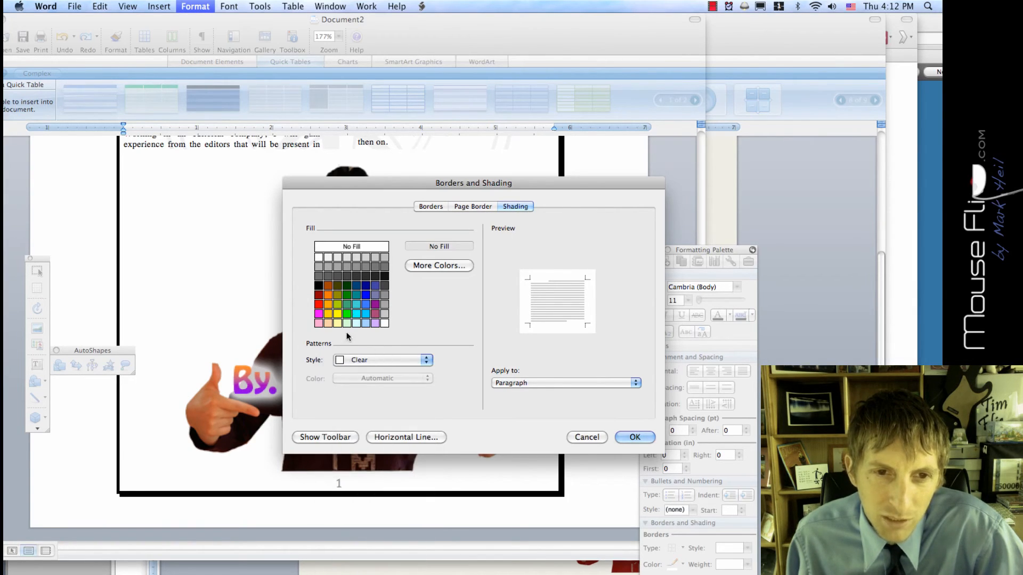
{"action": "left_click", "coordinate": [426, 268]}
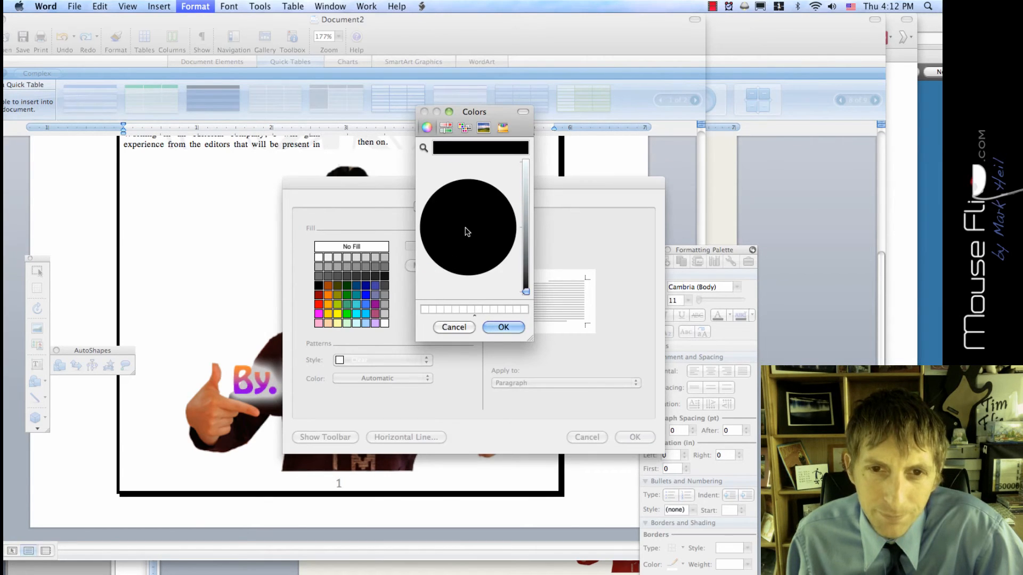
{"action": "left_click_drag", "start_coordinate": [526, 292], "coordinate": [475, 220]}
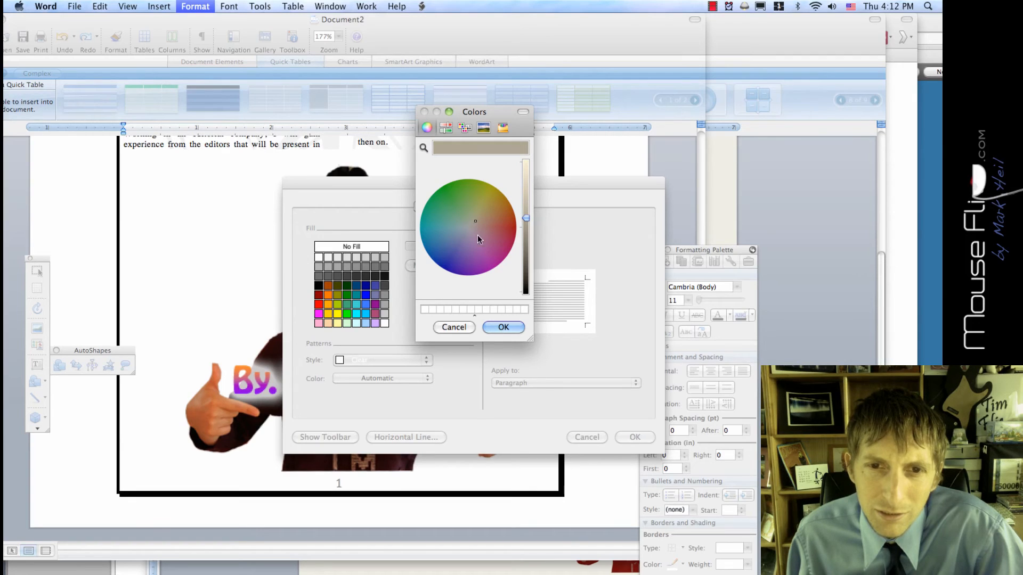
{"action": "left_click", "coordinate": [499, 324]}
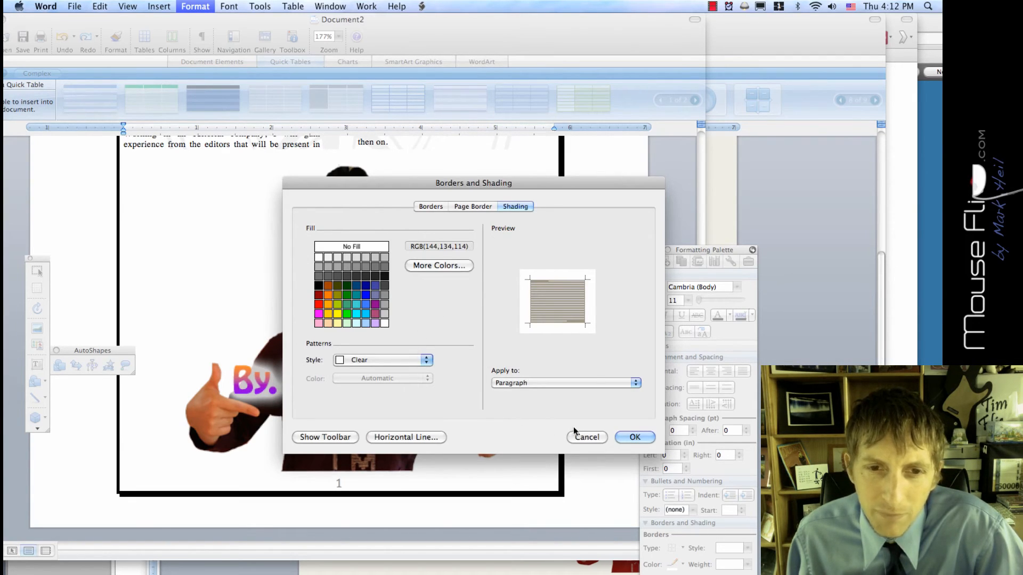
{"action": "left_click", "coordinate": [542, 384]}
{"action": "left_click", "coordinate": [543, 385]}
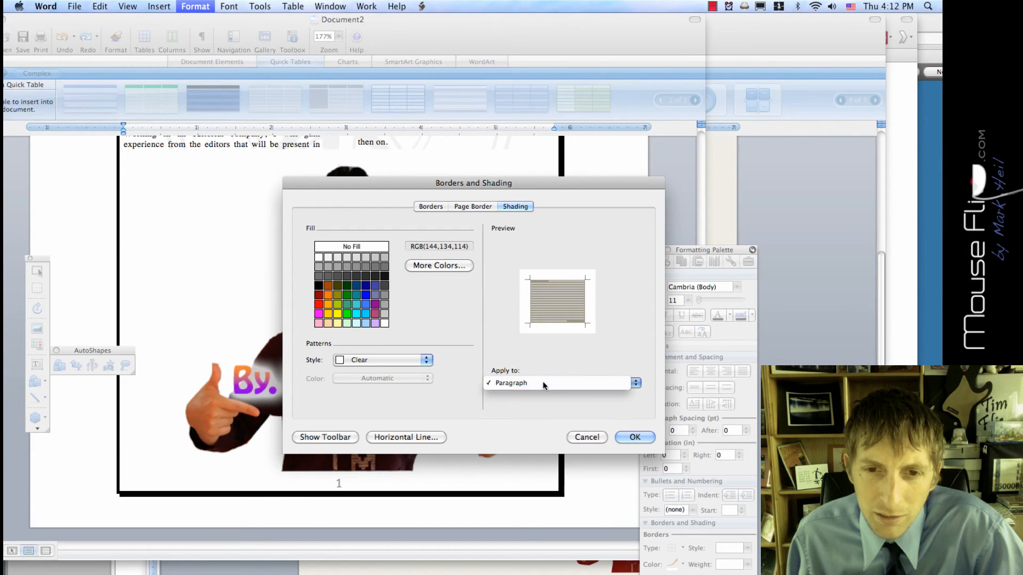
{"action": "left_click", "coordinate": [621, 436]}
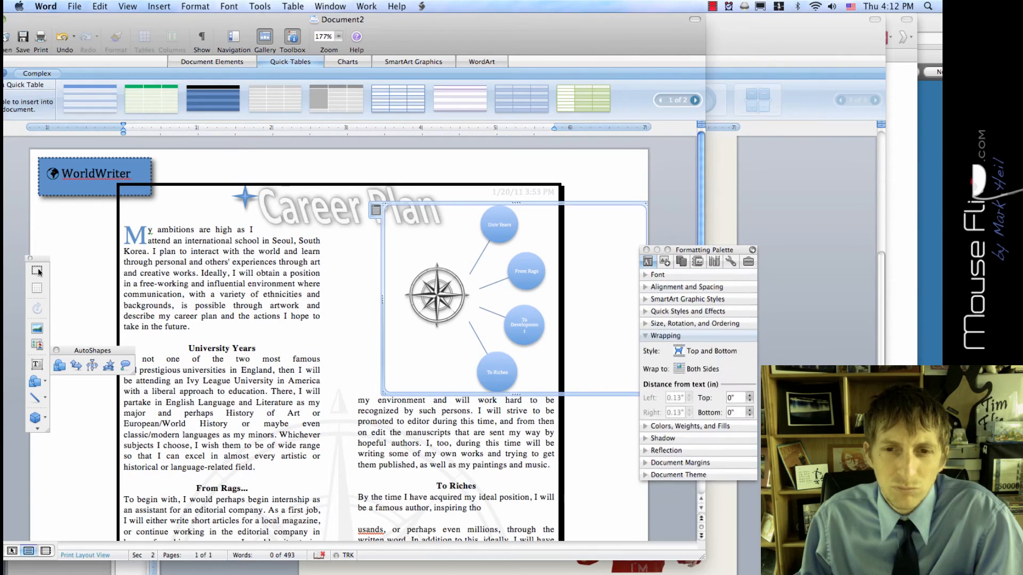
Step: Set the document's page background to the light tan theme color
{"action": "left_click", "coordinate": [110, 424]}
{"action": "left_click", "coordinate": [132, 435]}
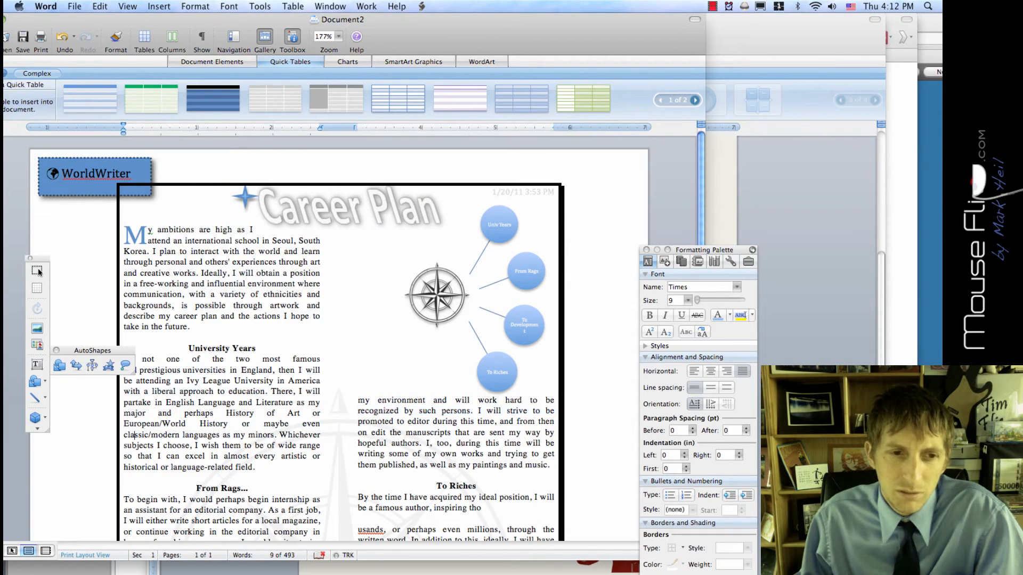
{"action": "scroll", "coordinate": [134, 437], "scroll_direction": "down", "scroll_amount": 7}
{"action": "scroll", "coordinate": [134, 437], "scroll_direction": "down", "scroll_amount": 5}
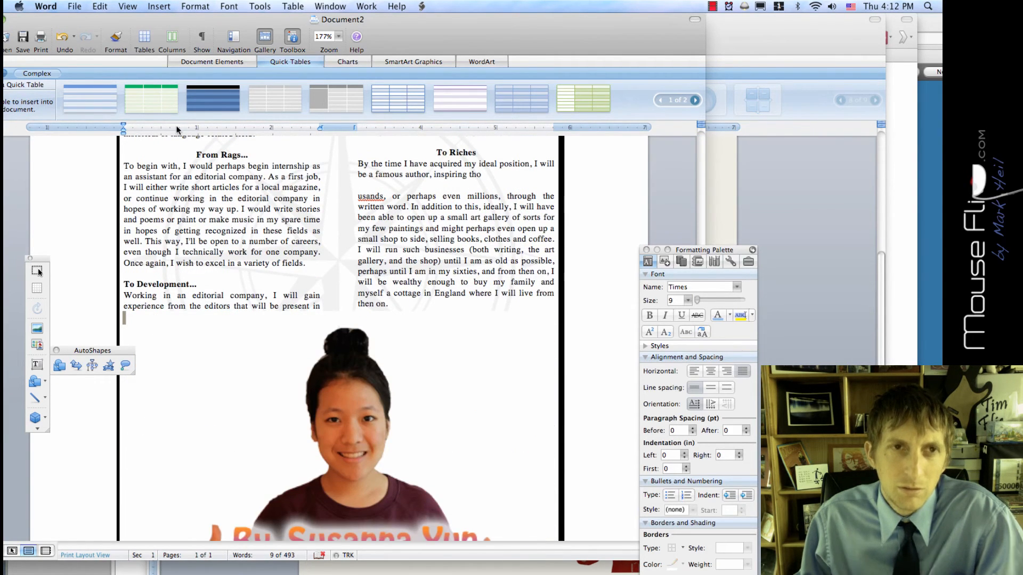
{"action": "left_click", "coordinate": [186, 7]}
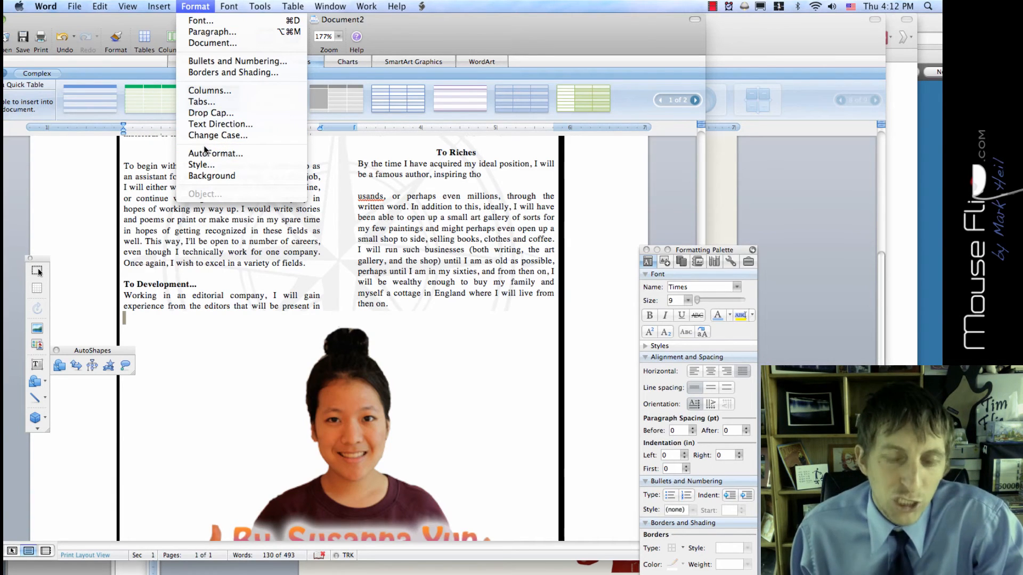
{"action": "left_click", "coordinate": [207, 177]}
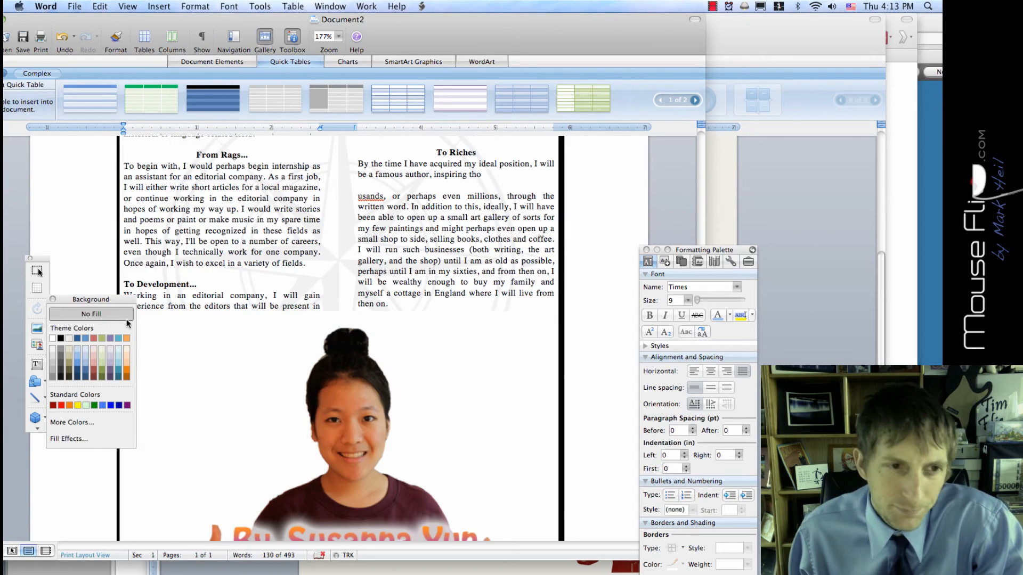
{"action": "left_click_drag", "start_coordinate": [105, 301], "coordinate": [281, 189]}
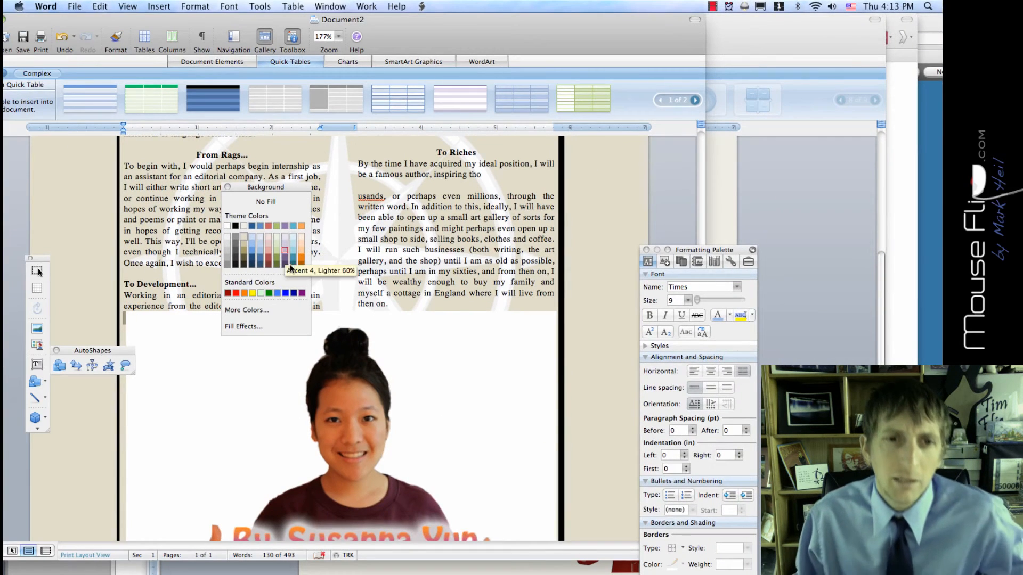
{"action": "left_click", "coordinate": [227, 187]}
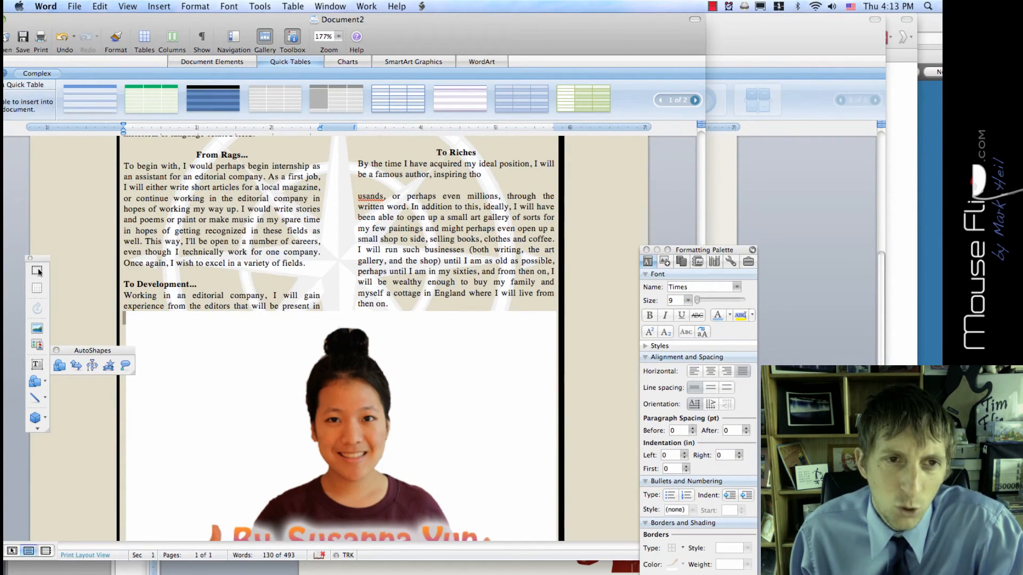
Step: Make the white background of the author's portrait transparent with the Transparent Color tool
{"action": "scroll", "coordinate": [135, 275], "scroll_direction": "up", "scroll_amount": 5}
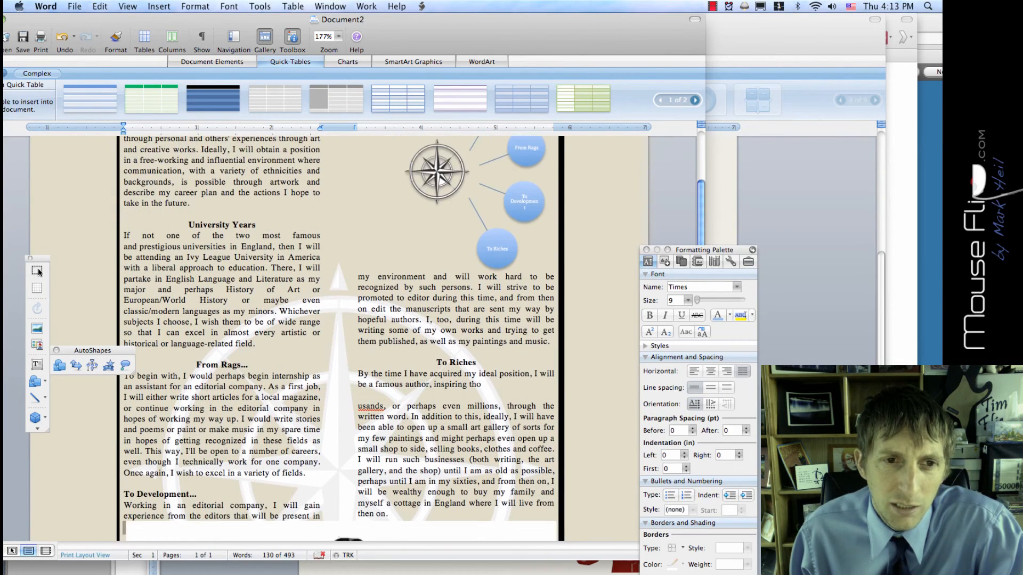
{"action": "scroll", "coordinate": [341, 320], "scroll_direction": "down", "scroll_amount": 4}
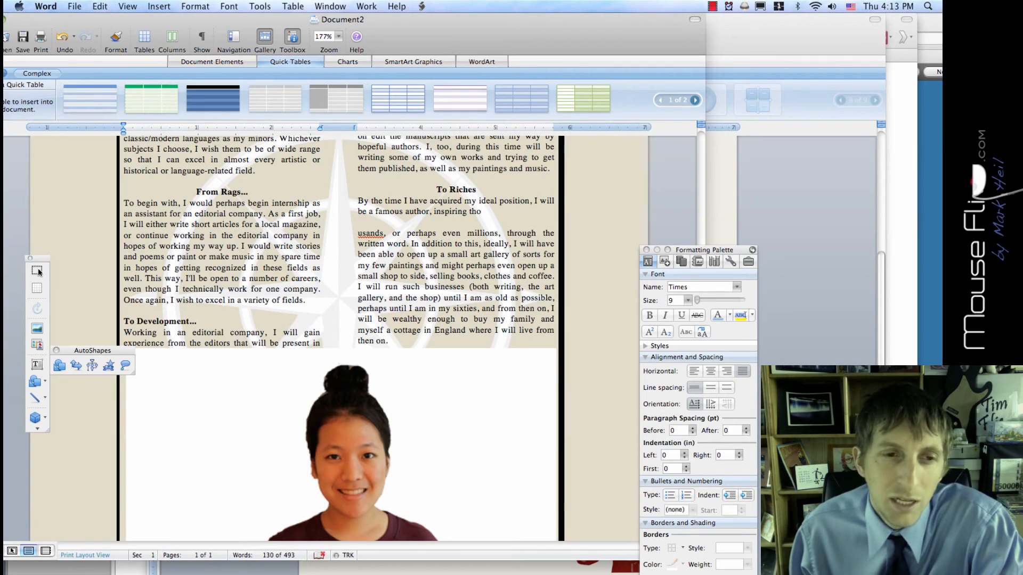
{"action": "scroll", "coordinate": [338, 339], "scroll_direction": "down", "scroll_amount": 2}
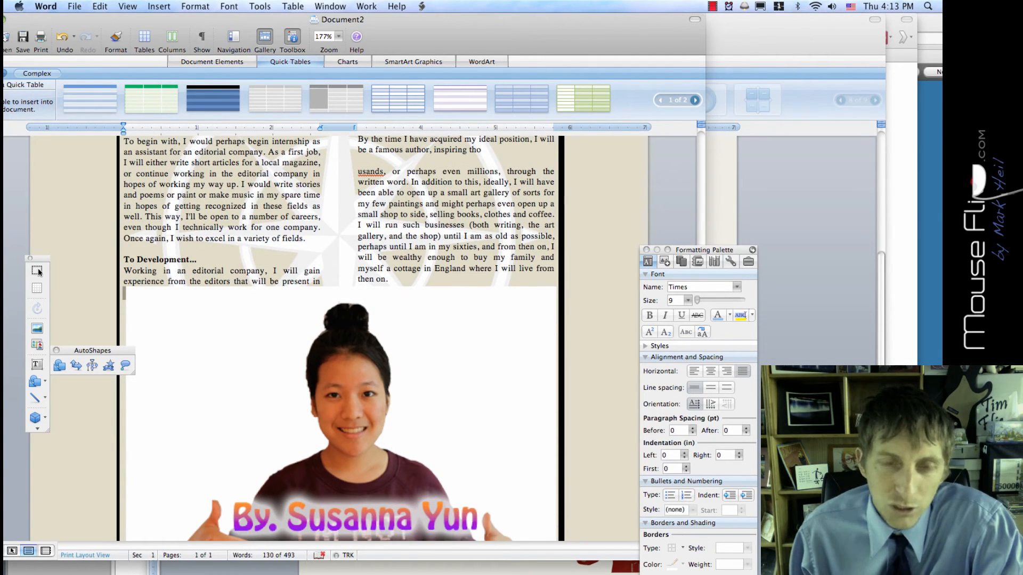
{"action": "scroll", "coordinate": [274, 237], "scroll_direction": "down", "scroll_amount": 3}
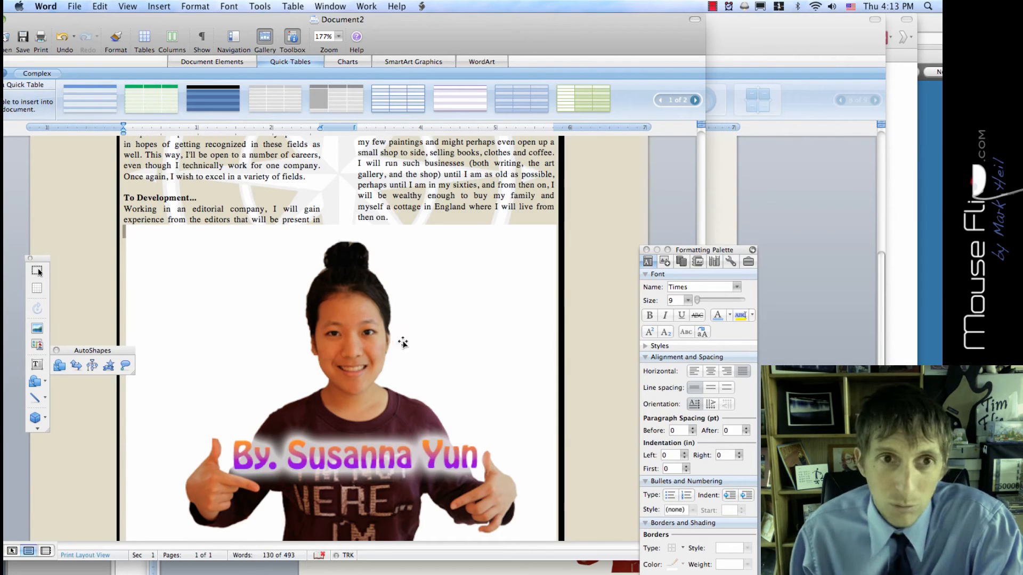
{"action": "left_click", "coordinate": [427, 328]}
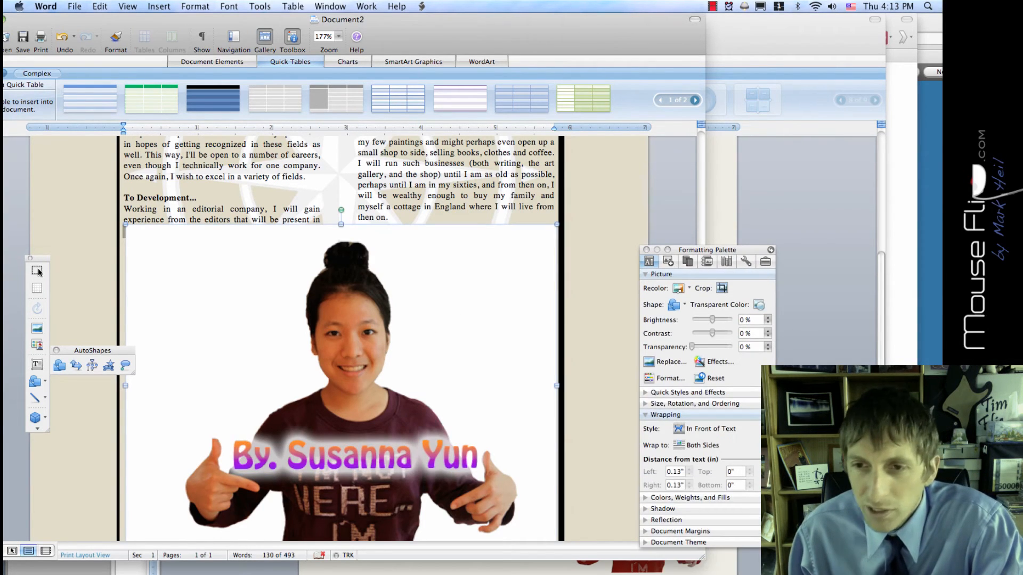
{"action": "left_click_drag", "start_coordinate": [692, 253], "coordinate": [634, 208]}
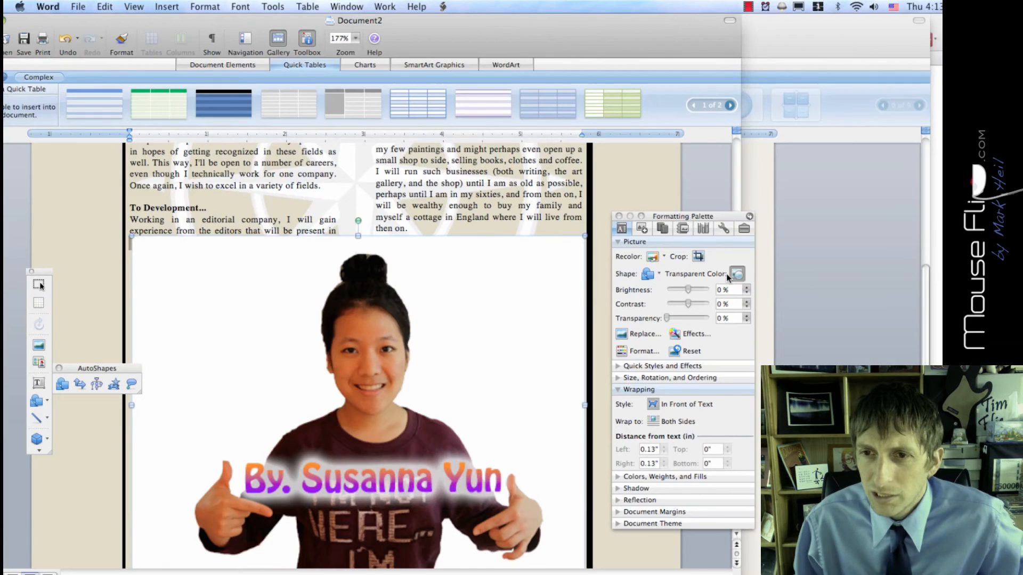
{"action": "left_click", "coordinate": [728, 274]}
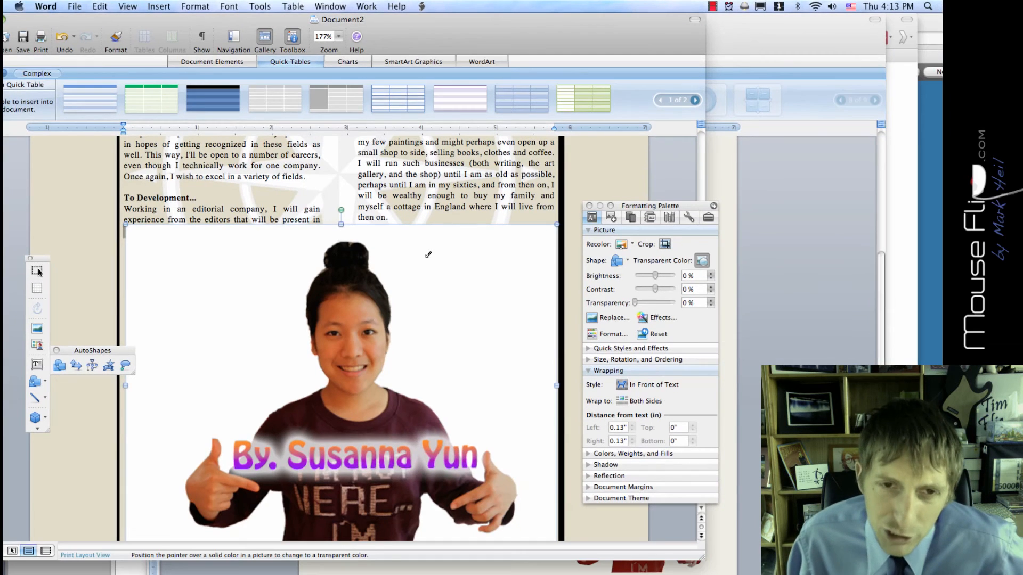
{"action": "left_click", "coordinate": [447, 270]}
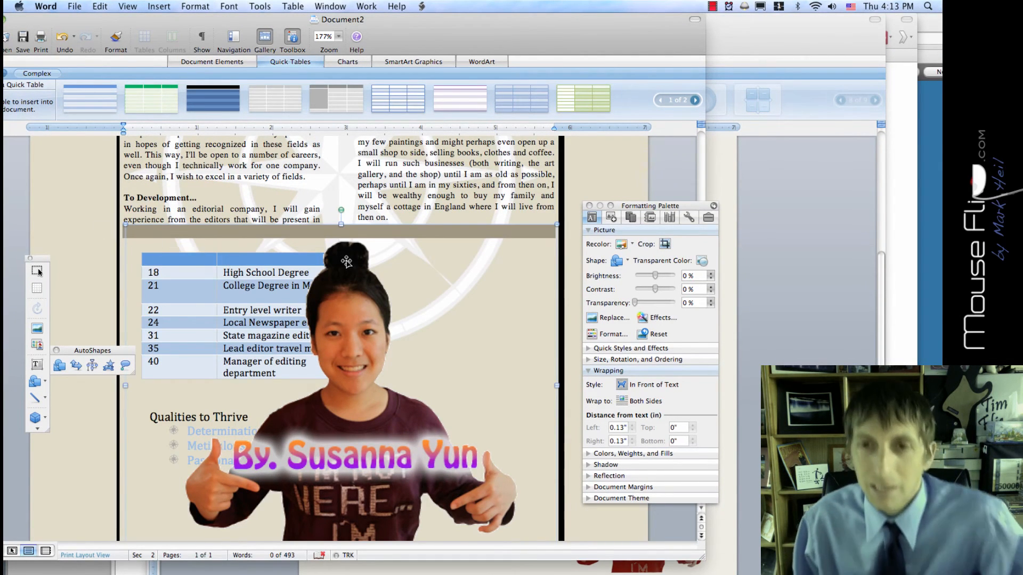
Step: Recolor the portrait with the Accent Color 2 Dark variation
{"action": "left_click", "coordinate": [621, 246]}
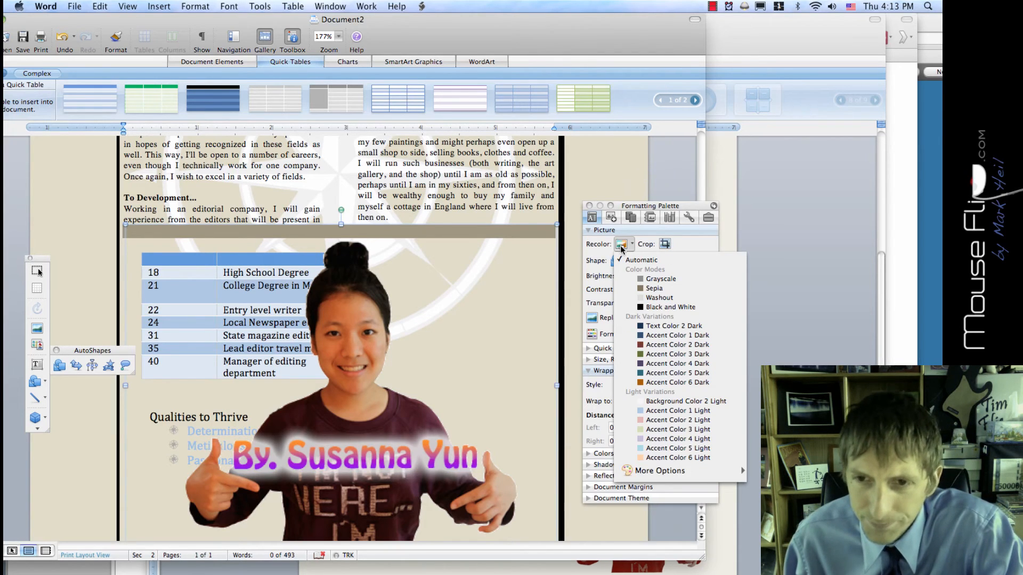
{"action": "left_click", "coordinate": [671, 344]}
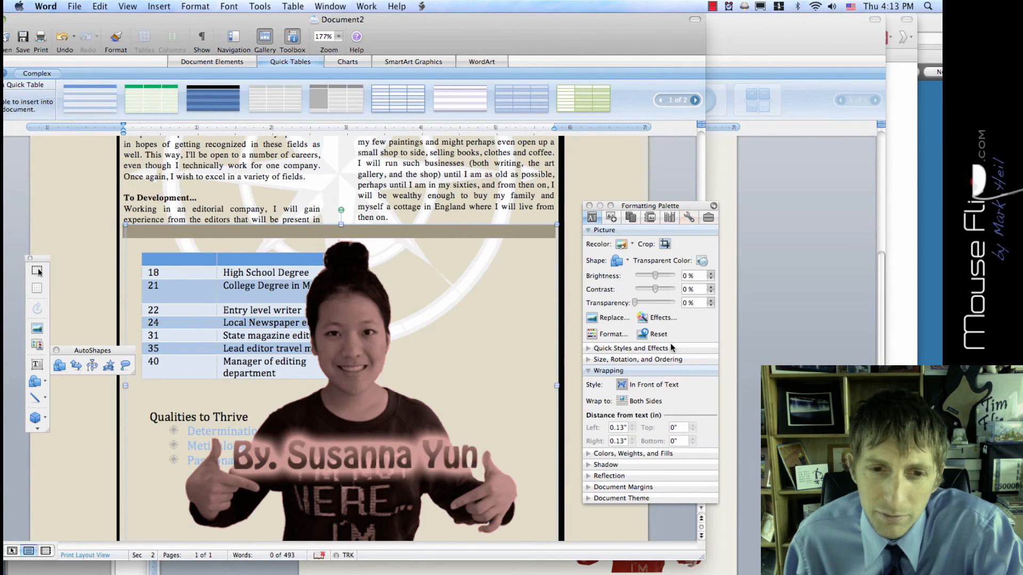
{"action": "left_click", "coordinate": [626, 245]}
{"action": "left_click", "coordinate": [624, 246]}
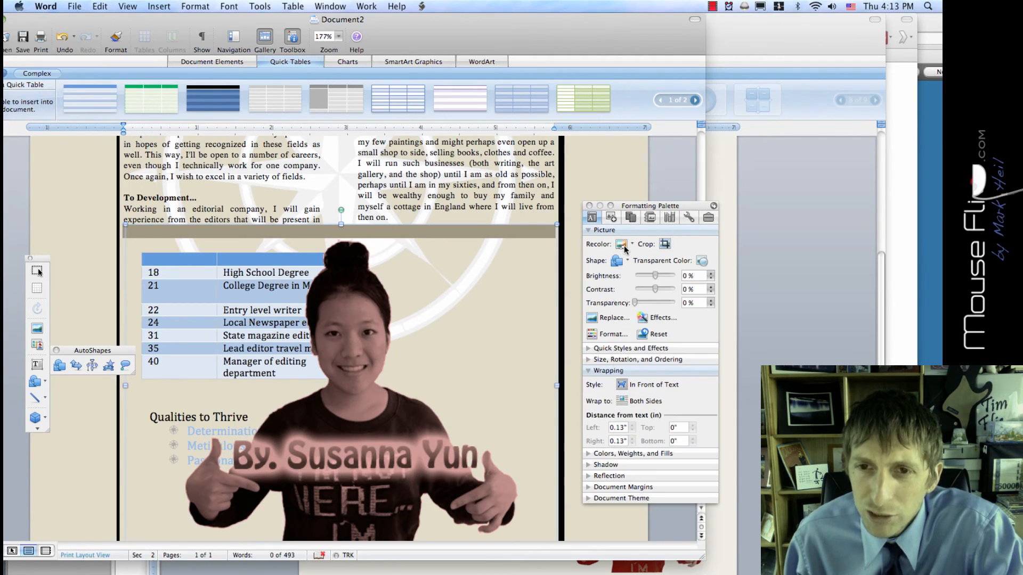
{"action": "left_click", "coordinate": [624, 246]}
{"action": "left_click", "coordinate": [623, 246]}
{"action": "left_click", "coordinate": [622, 246]}
{"action": "left_click", "coordinate": [621, 246]}
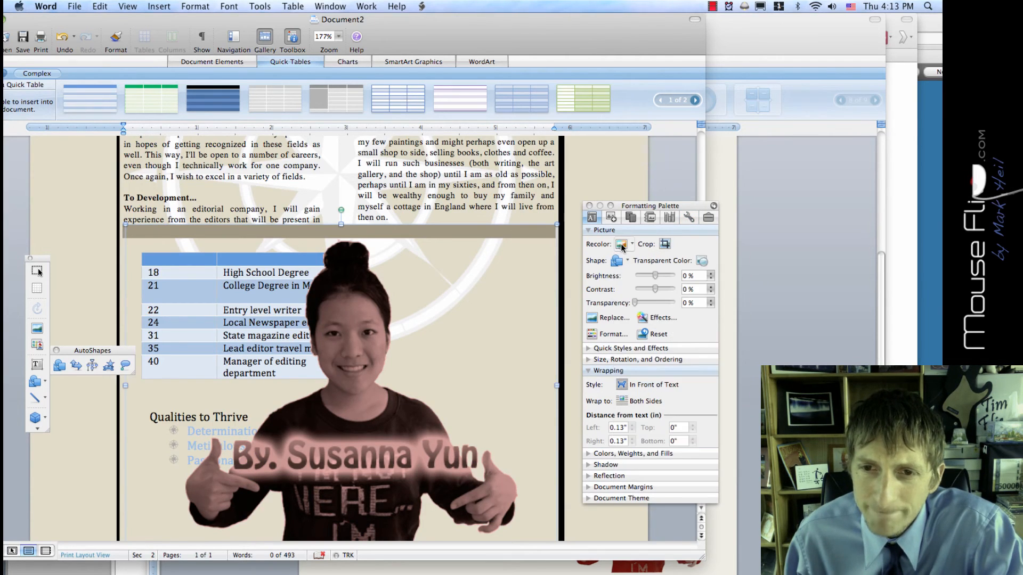
Step: Preview the Crystallize, Bloom, Pixellate, Exposure Adjust and Gamma Adjust image effects on the portrait
{"action": "left_click", "coordinate": [658, 318]}
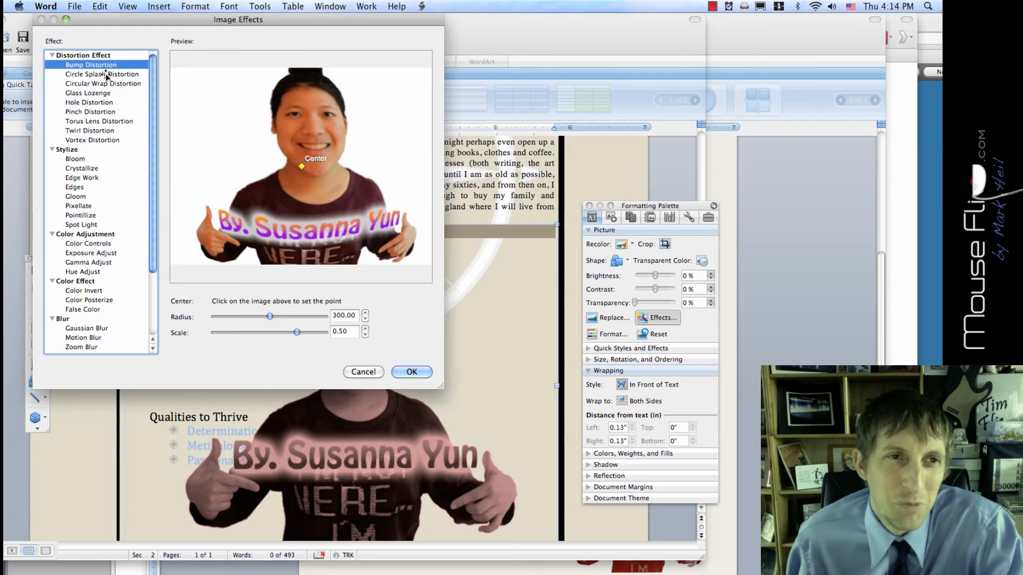
{"action": "left_click", "coordinate": [91, 166]}
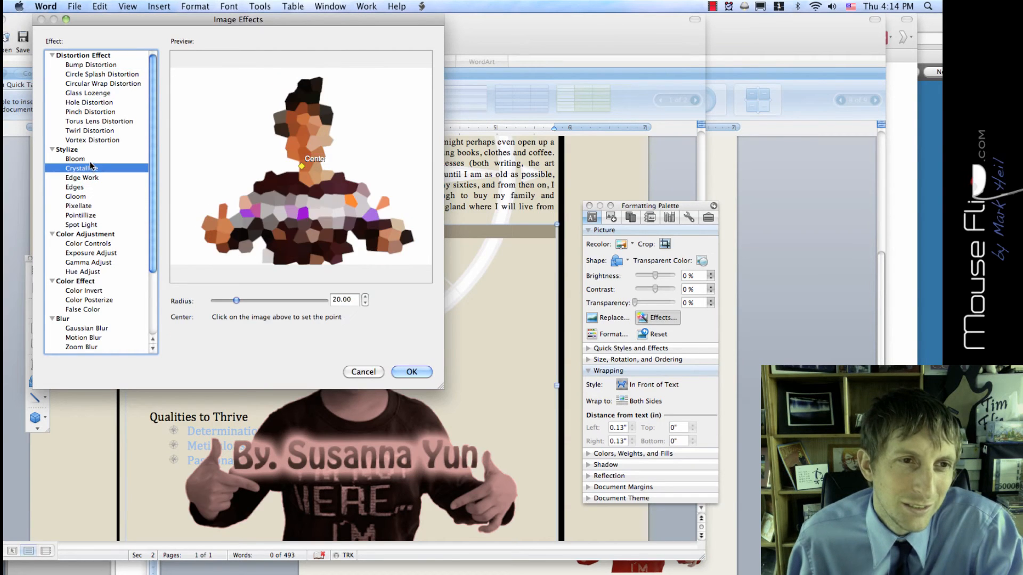
{"action": "left_click", "coordinate": [87, 158]}
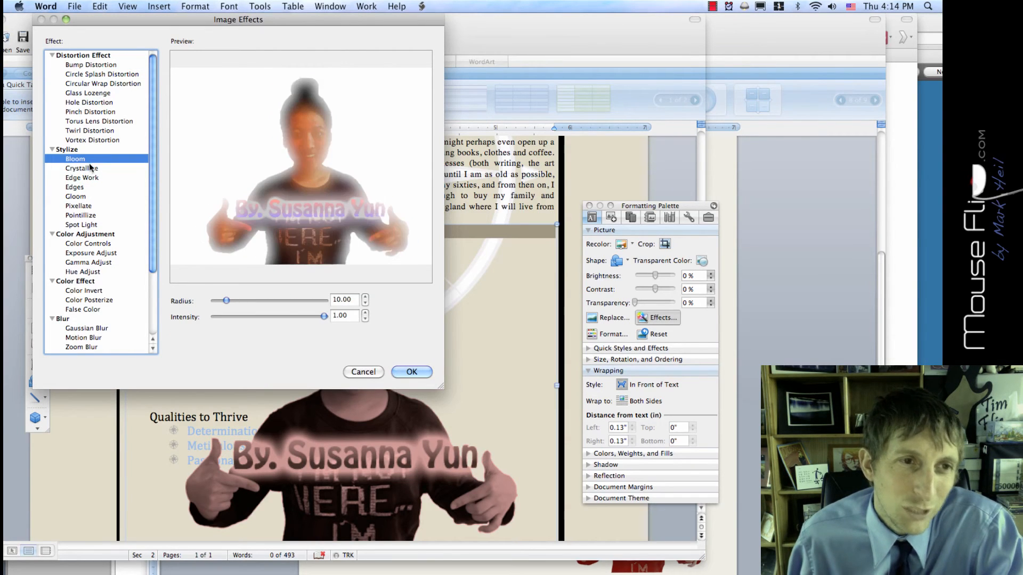
{"action": "left_click", "coordinate": [93, 206]}
{"action": "scroll", "coordinate": [96, 223], "scroll_direction": "down", "scroll_amount": 1}
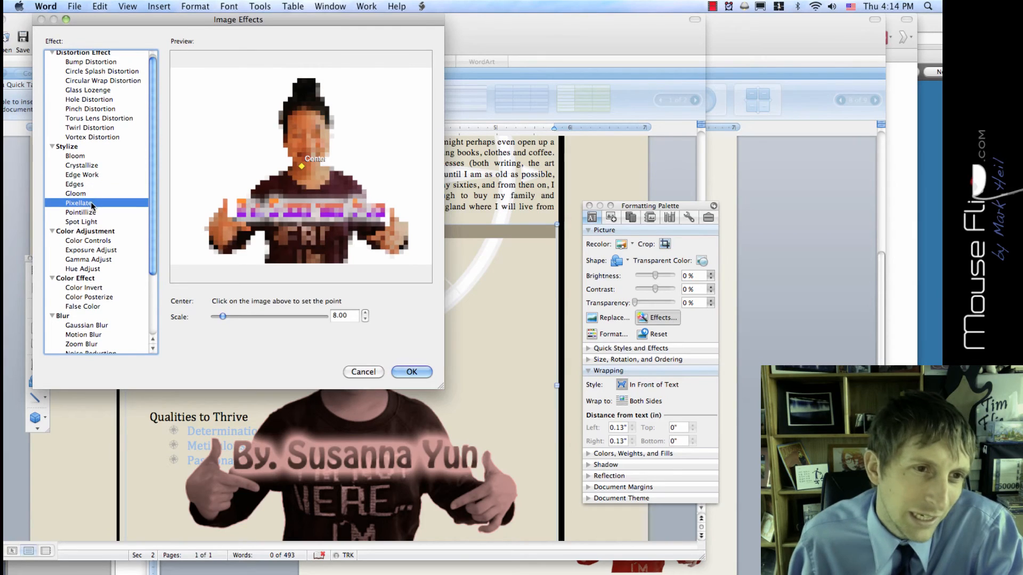
{"action": "left_click", "coordinate": [102, 244]}
{"action": "left_click", "coordinate": [103, 250]}
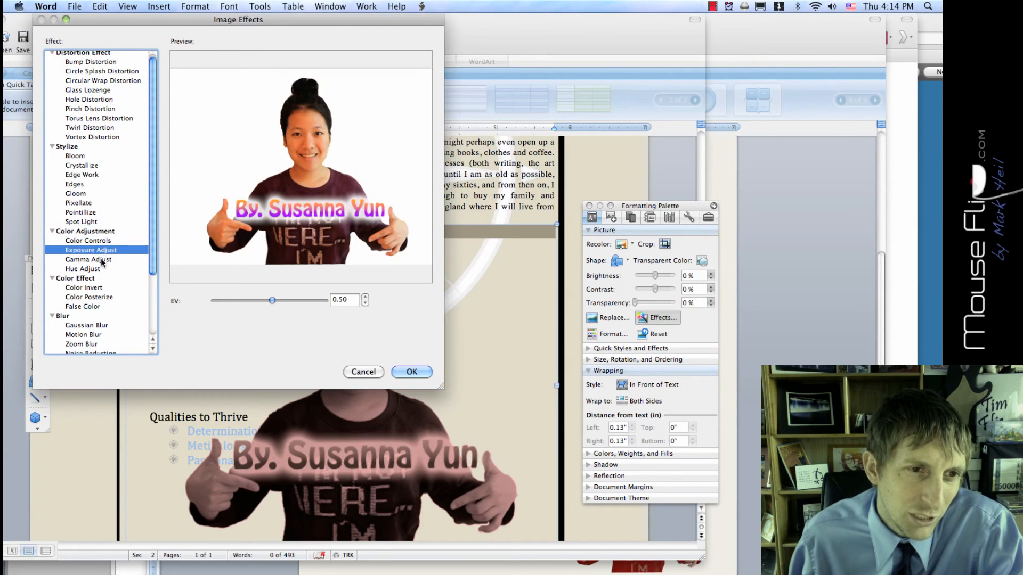
{"action": "left_click", "coordinate": [101, 260]}
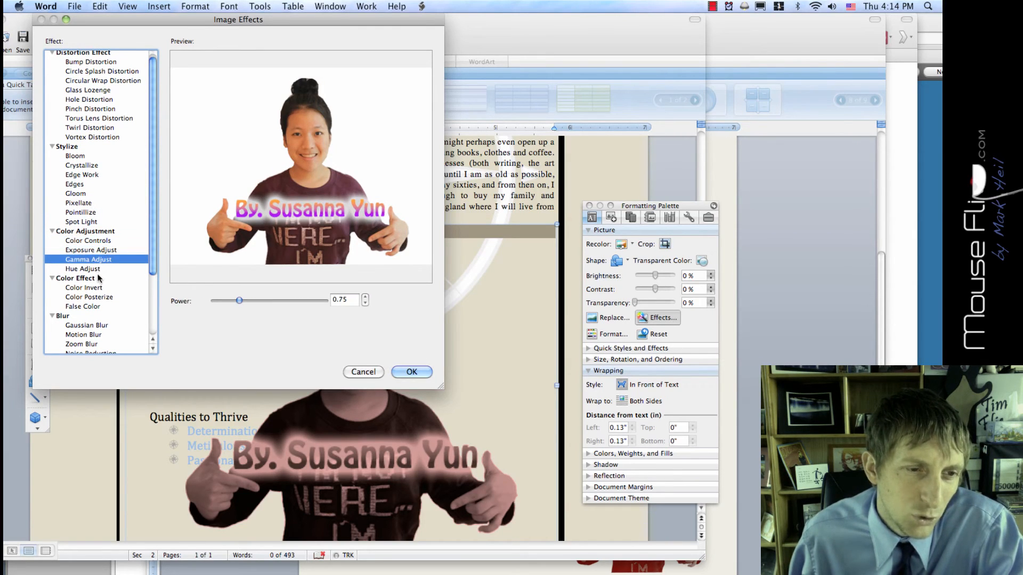
Step: Apply the Color Controls image effect to the portrait with saturation 0.95 and brightness 0.09
{"action": "left_click", "coordinate": [94, 241]}
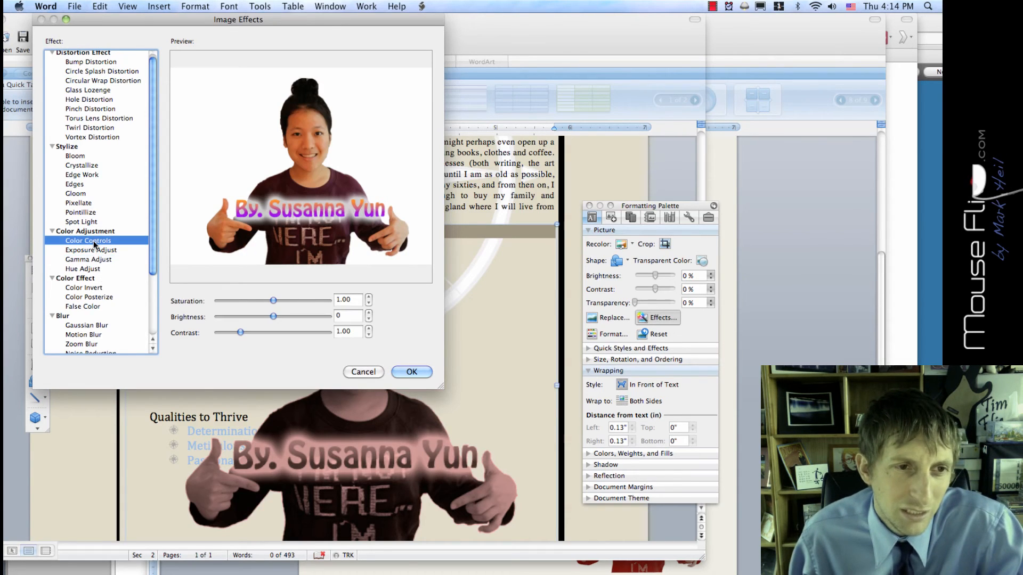
{"action": "scroll", "coordinate": [94, 242], "scroll_direction": "down", "scroll_amount": 1}
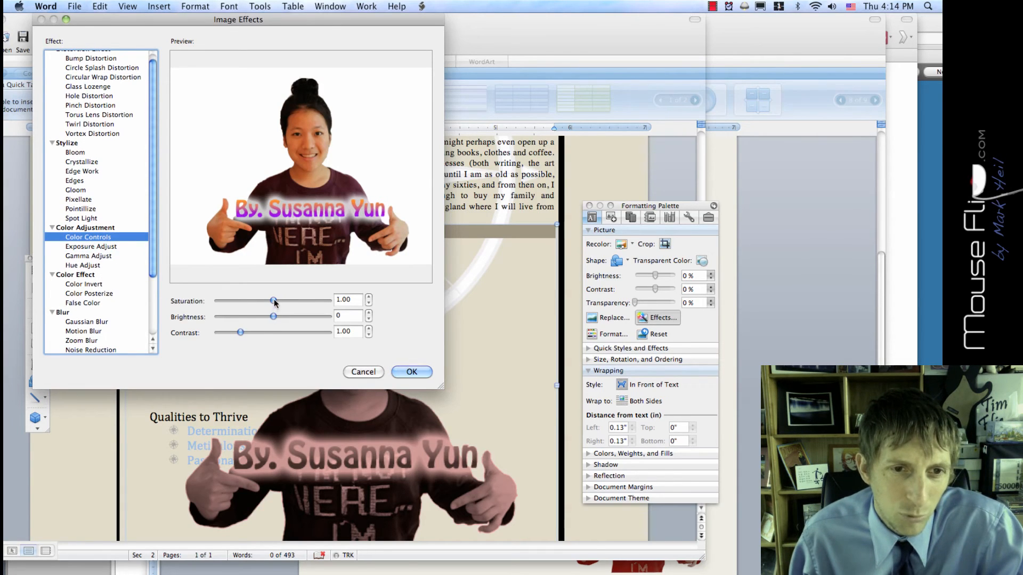
{"action": "left_click_drag", "start_coordinate": [271, 318], "coordinate": [276, 316]}
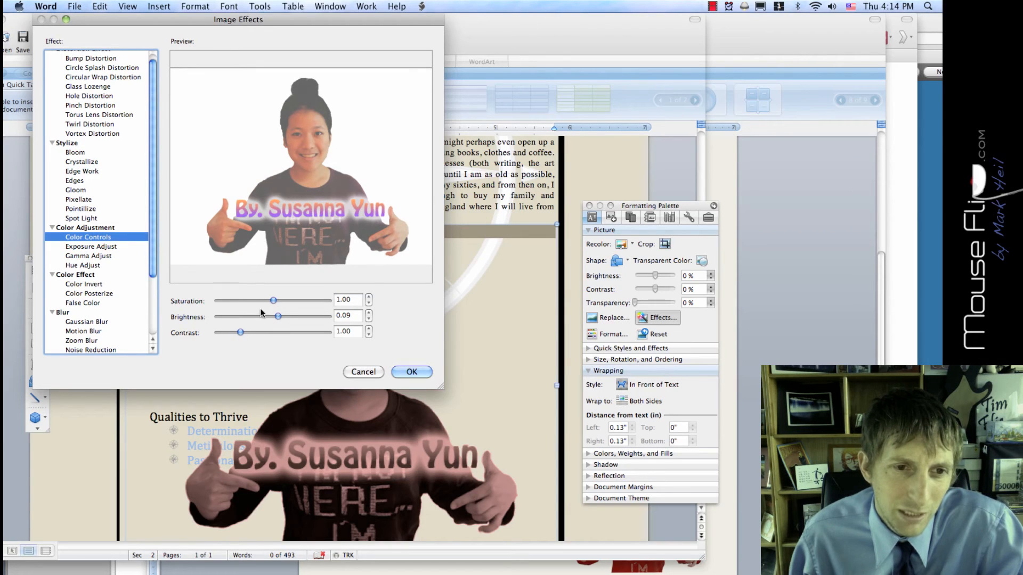
{"action": "left_click_drag", "start_coordinate": [270, 301], "coordinate": [268, 299]}
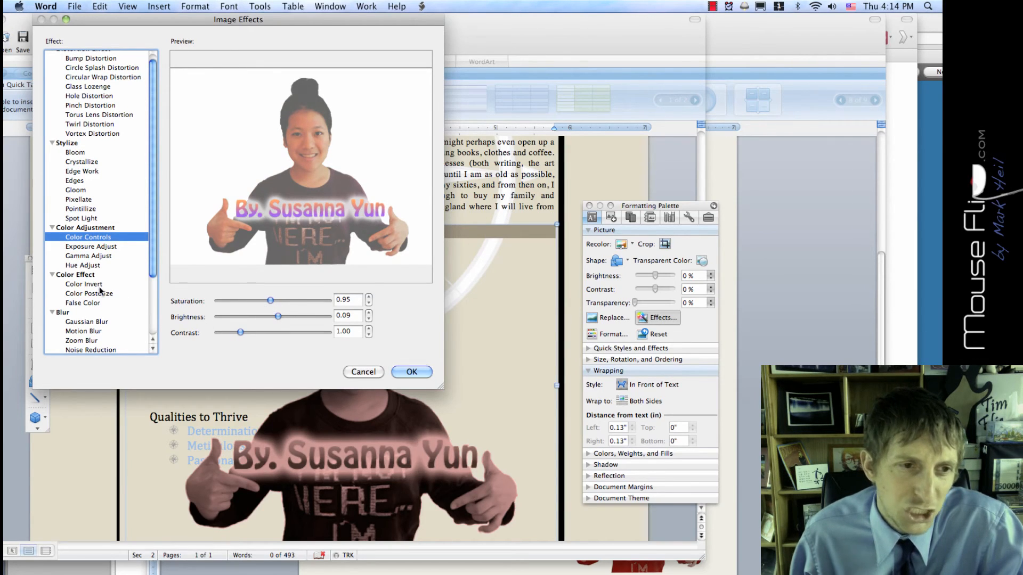
{"action": "scroll", "coordinate": [94, 293], "scroll_direction": "down", "scroll_amount": 3}
{"action": "scroll", "coordinate": [94, 292], "scroll_direction": "down", "scroll_amount": 2}
{"action": "scroll", "coordinate": [93, 292], "scroll_direction": "up", "scroll_amount": 4}
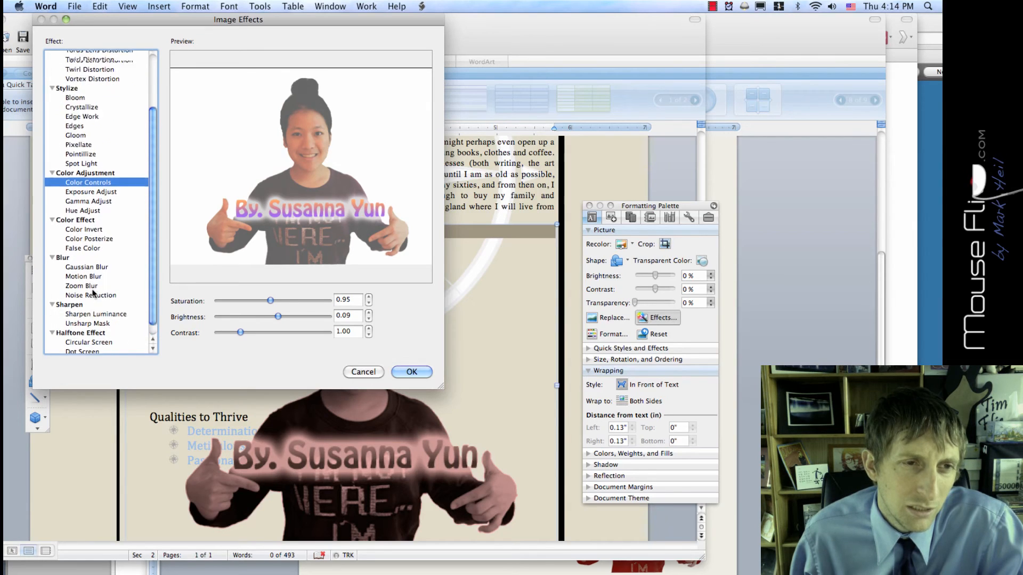
{"action": "left_click", "coordinate": [411, 372]}
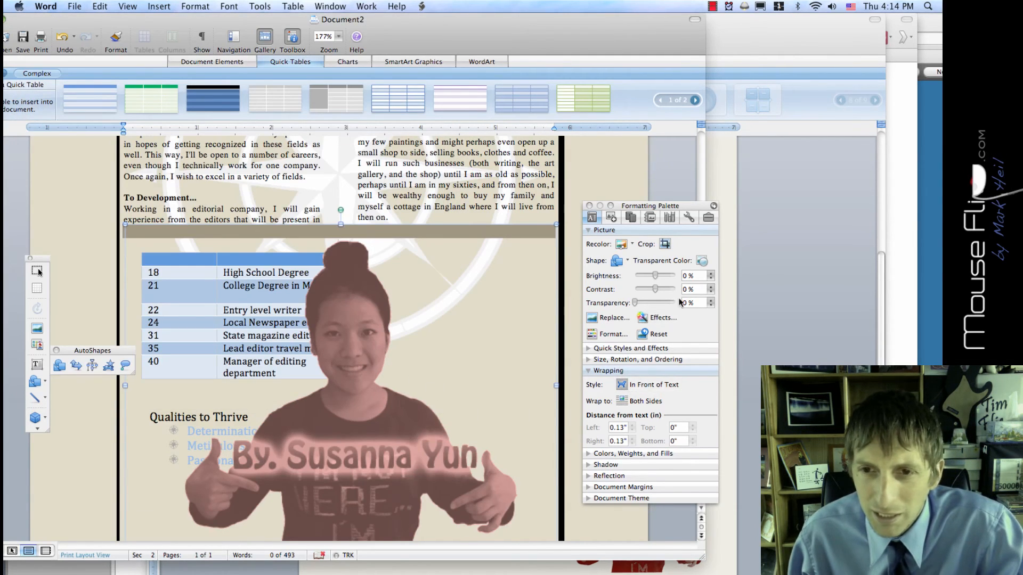
Step: Try the Accent Color 2 Light and 3 Light recolor variations on the portrait and settle on Accent Color 4 Light
{"action": "left_click", "coordinate": [627, 245]}
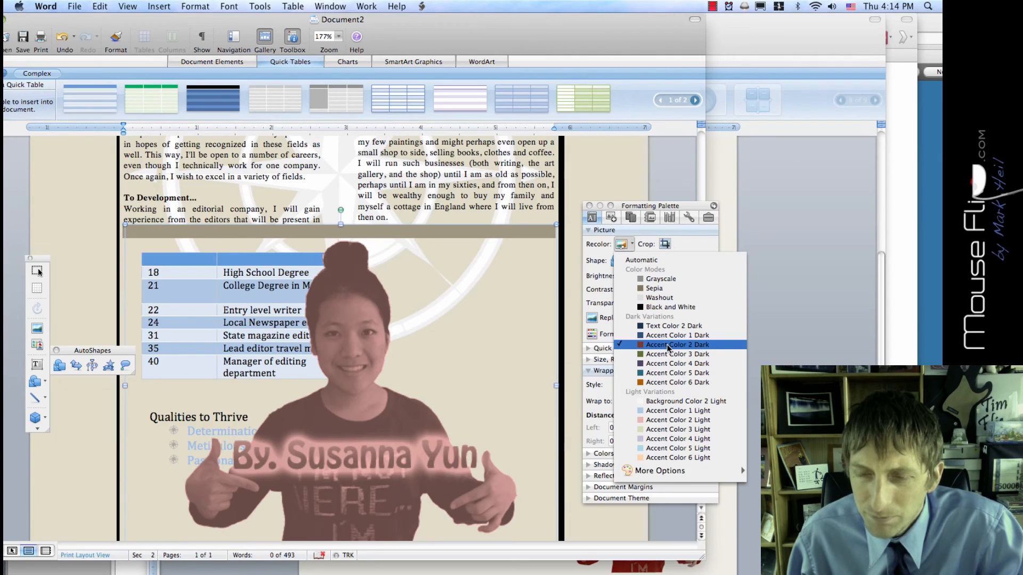
{"action": "left_click", "coordinate": [679, 420]}
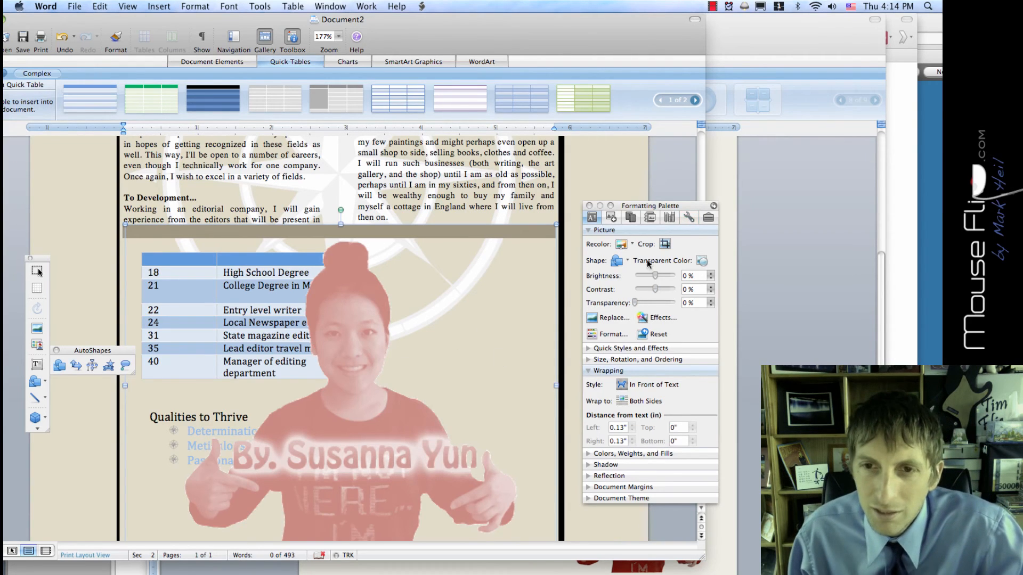
{"action": "left_click", "coordinate": [626, 244]}
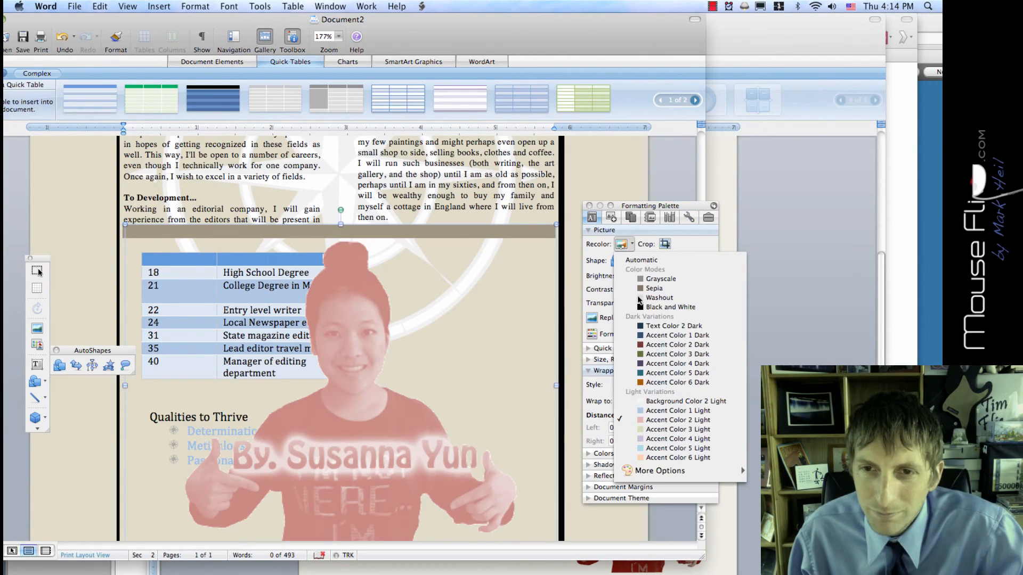
{"action": "left_click", "coordinate": [682, 430]}
{"action": "left_click", "coordinate": [624, 245]}
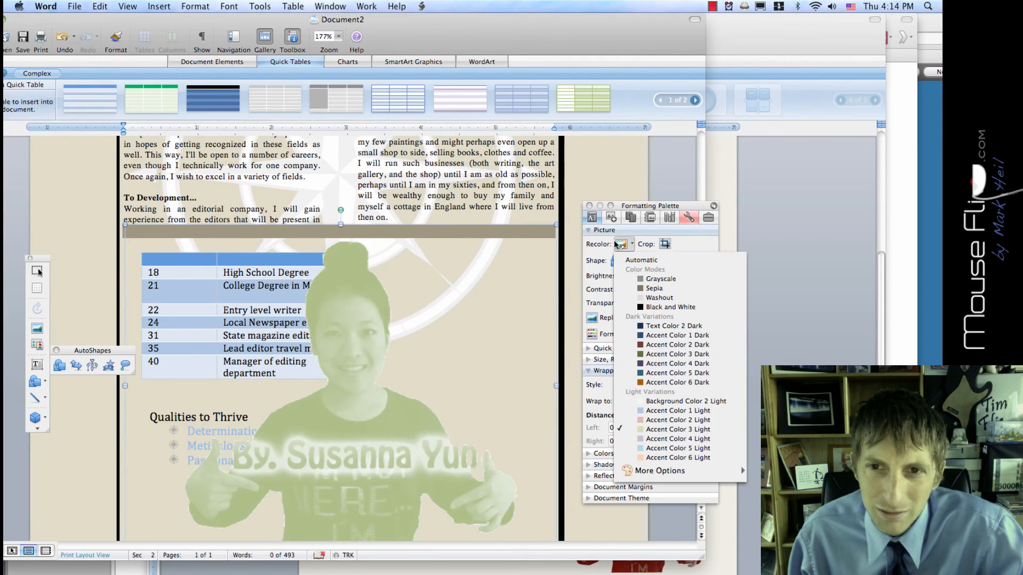
{"action": "left_click", "coordinate": [675, 438]}
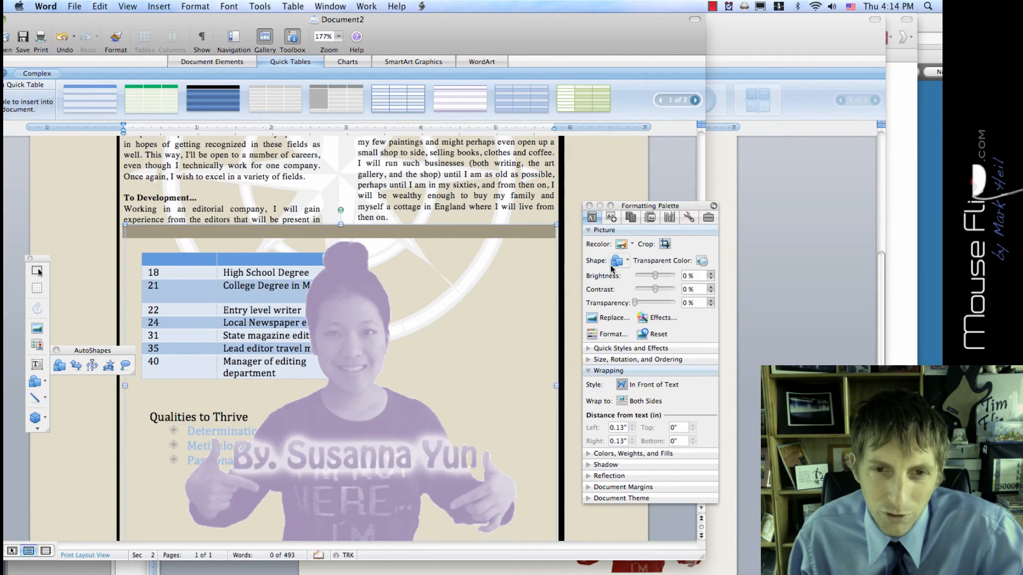
Step: Recolor the author portrait with the Accent Color 2 Light variation
{"action": "left_click", "coordinate": [621, 245]}
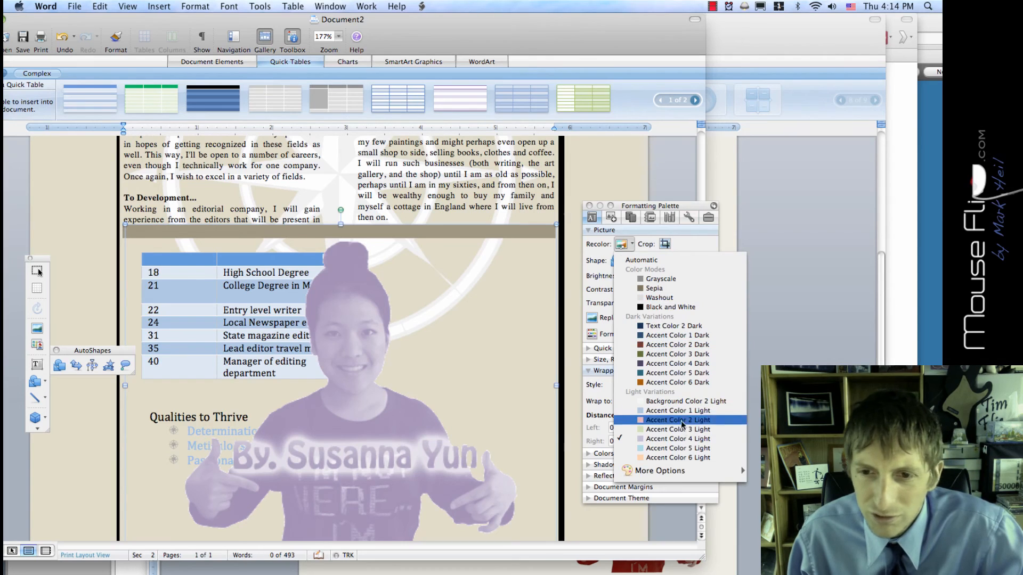
{"action": "mouse_move", "coordinate": [669, 475]}
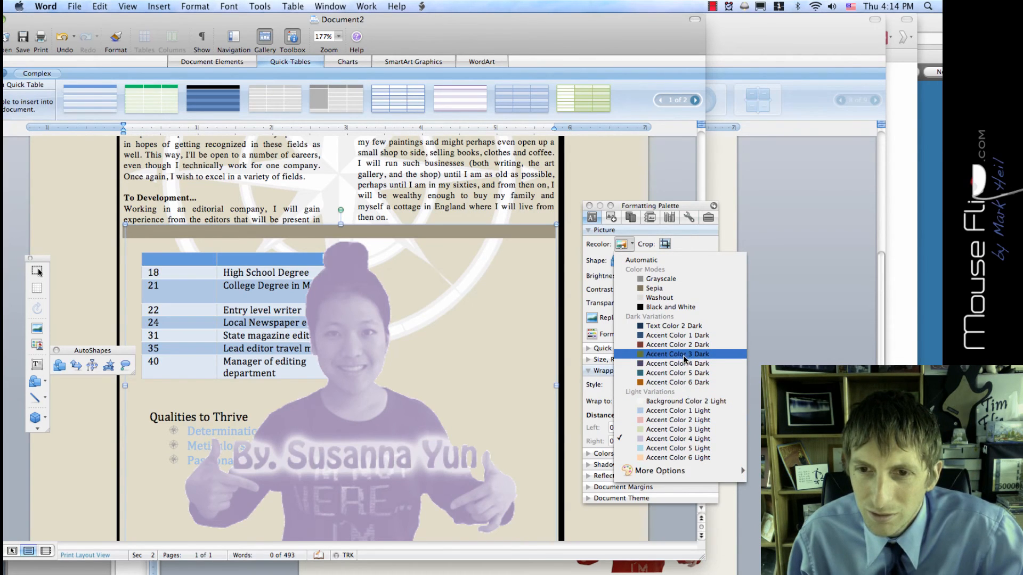
{"action": "left_click", "coordinate": [685, 420]}
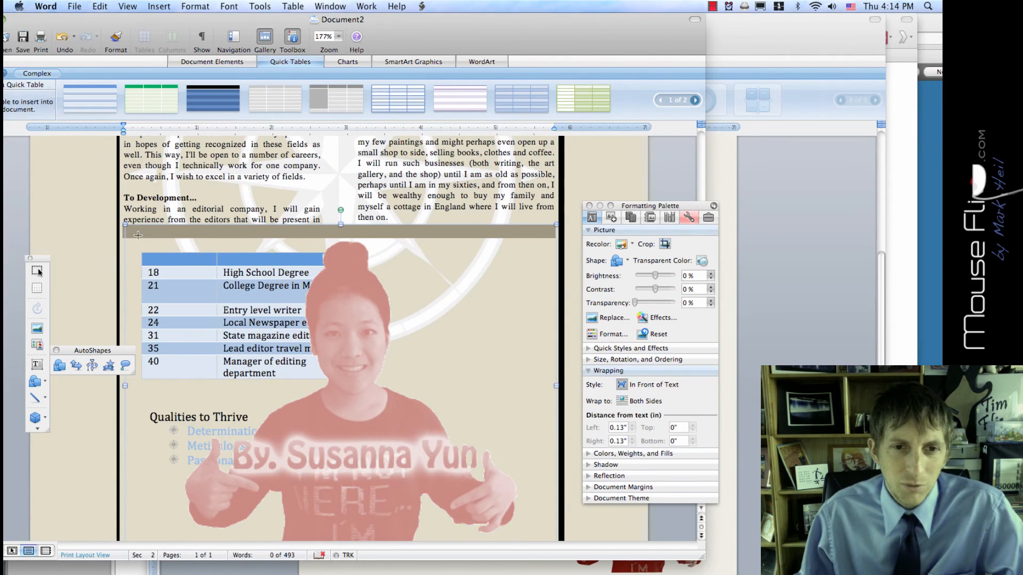
Step: Shrink the portrait and fit it beside the qualities list in the page's lower right corner, resting on the bottom page border
{"action": "left_click_drag", "start_coordinate": [138, 235], "coordinate": [350, 393]}
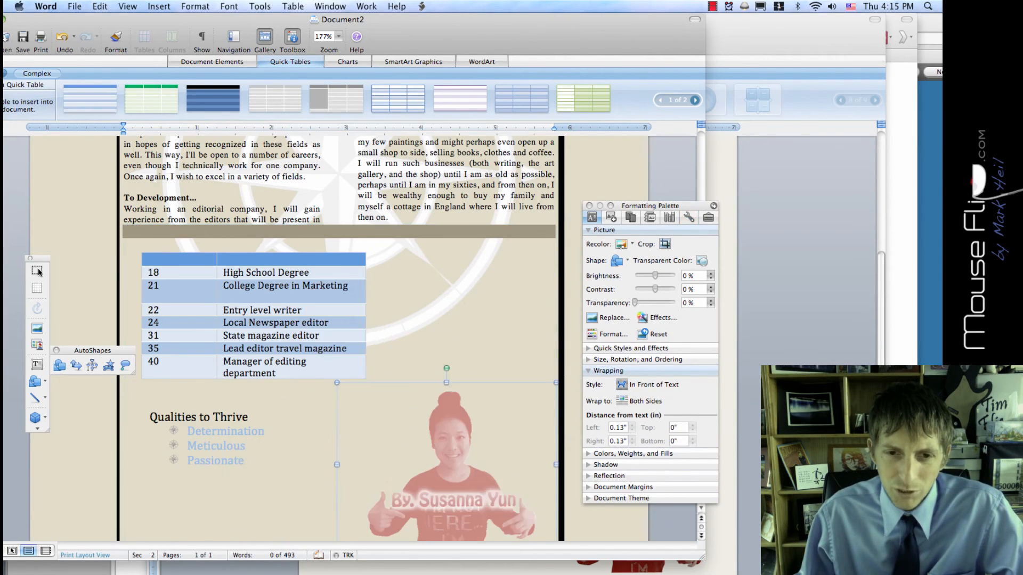
{"action": "scroll", "coordinate": [384, 383], "scroll_direction": "down", "scroll_amount": 3}
{"action": "left_click_drag", "start_coordinate": [432, 368], "coordinate": [431, 380]}
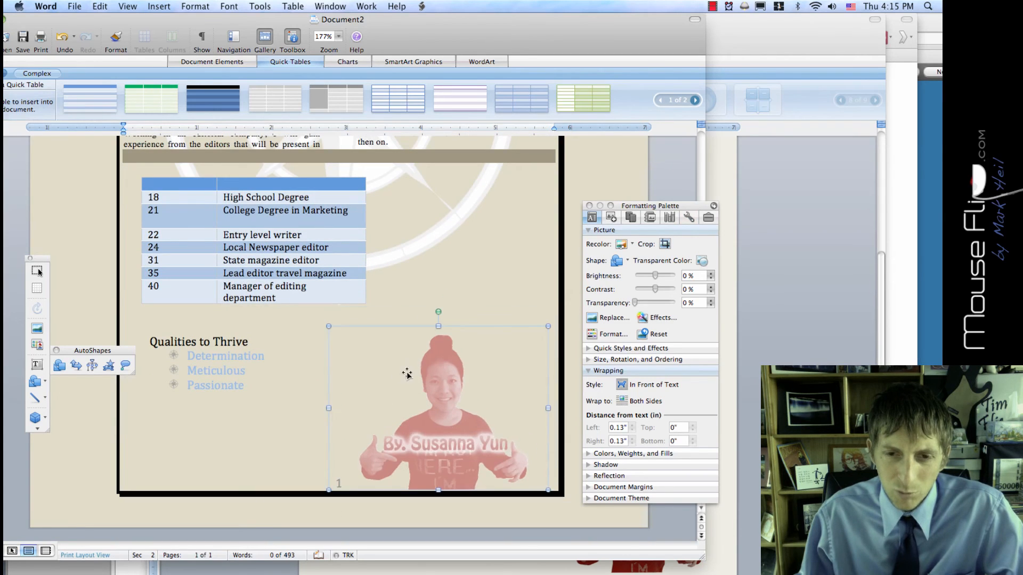
{"action": "left_click", "coordinate": [274, 400]}
{"action": "left_click", "coordinate": [424, 422]}
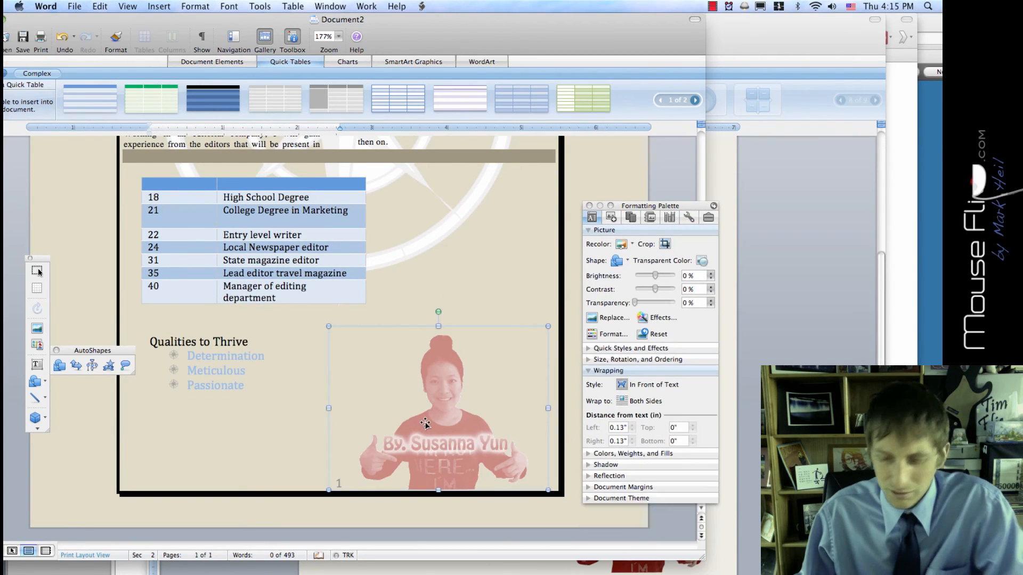
{"action": "key", "text": "Down"}
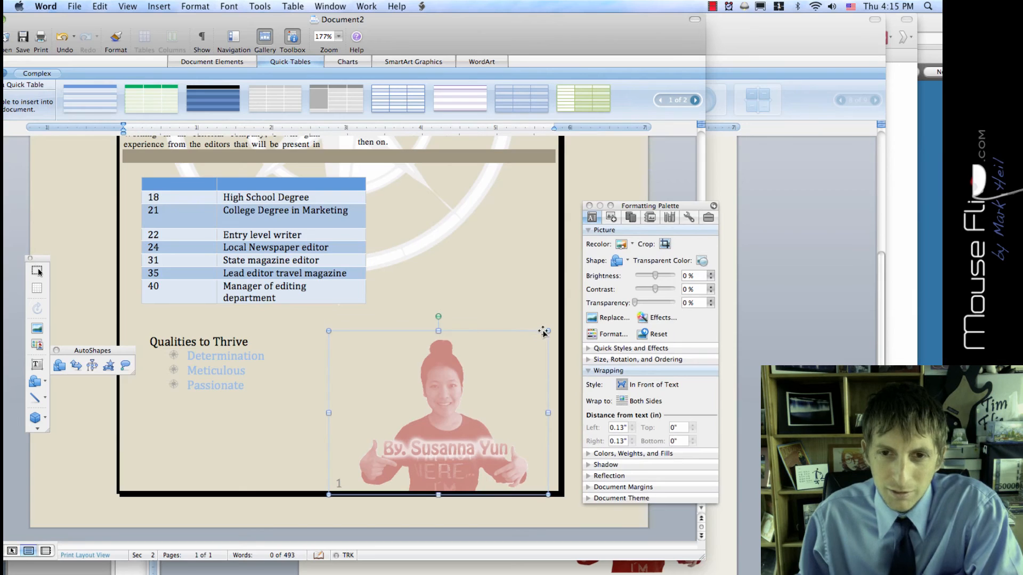
{"action": "left_click_drag", "start_coordinate": [547, 331], "coordinate": [572, 300]}
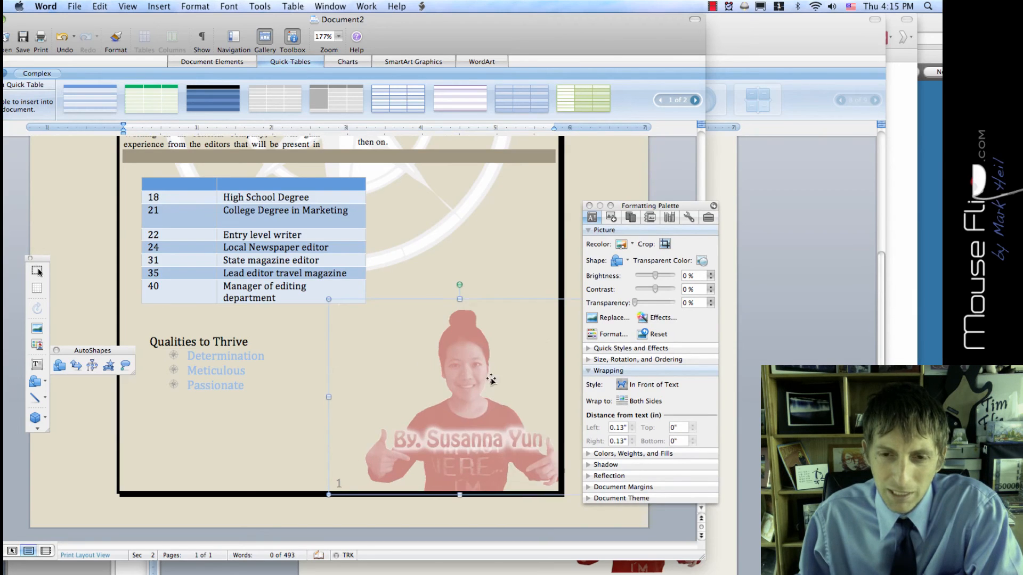
{"action": "left_click", "coordinate": [467, 302]}
Step: Review the whole page layout, from the WorldWriter text box and Career Plan title down to the table and portrait
{"action": "scroll", "coordinate": [467, 302], "scroll_direction": "up", "scroll_amount": 2}
{"action": "scroll", "coordinate": [341, 339], "scroll_direction": "up", "scroll_amount": 1}
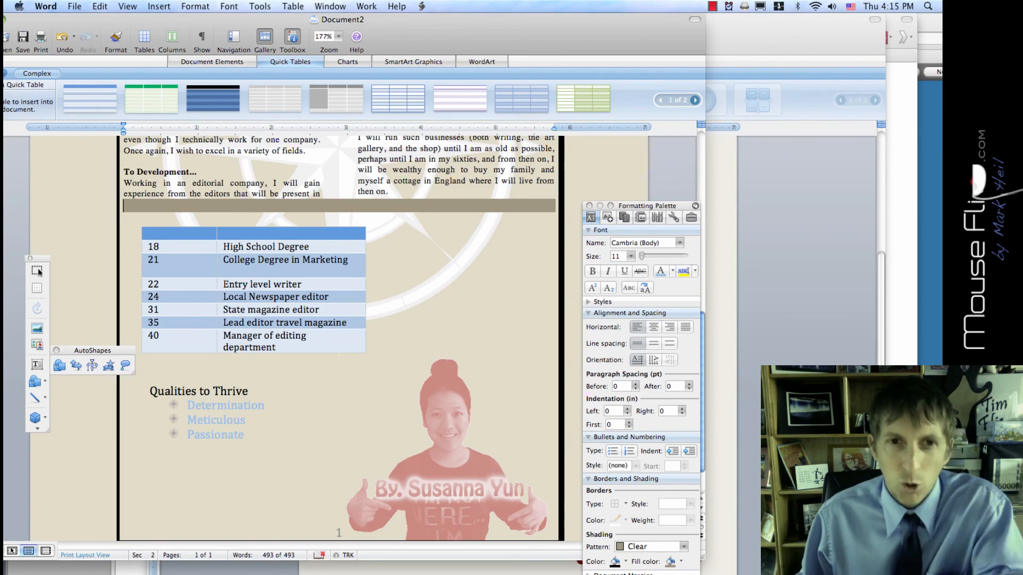
{"action": "scroll", "coordinate": [38, 271], "scroll_direction": "up", "scroll_amount": 13}
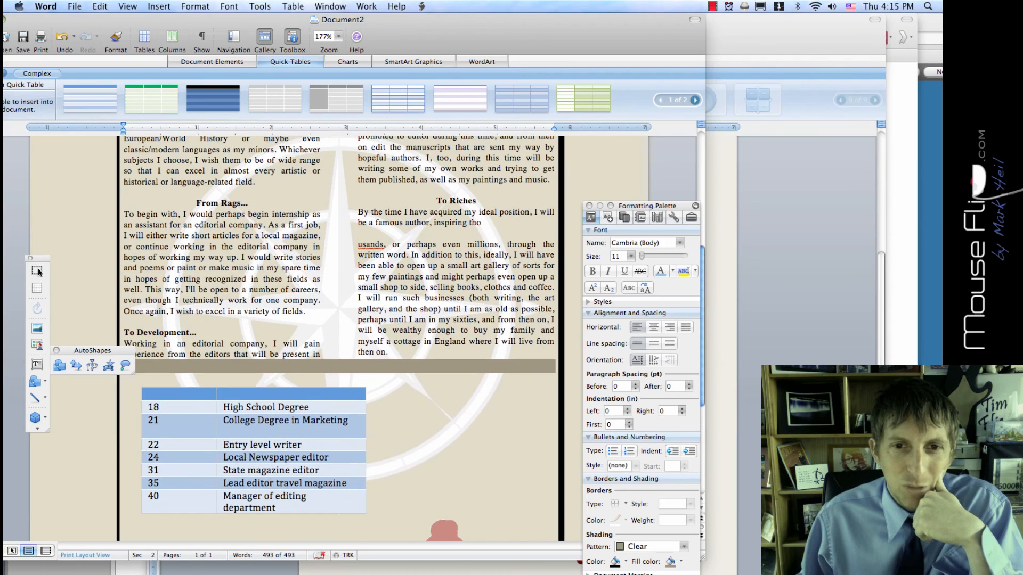
{"action": "left_click", "coordinate": [448, 276]}
{"action": "scroll", "coordinate": [39, 271], "scroll_direction": "up", "scroll_amount": 20}
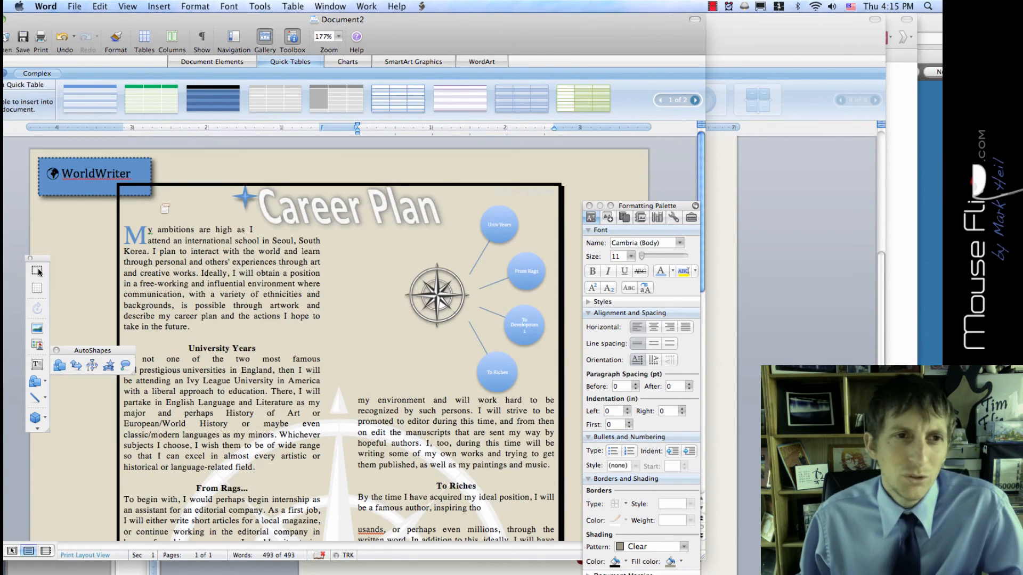
{"action": "left_click", "coordinate": [89, 183]}
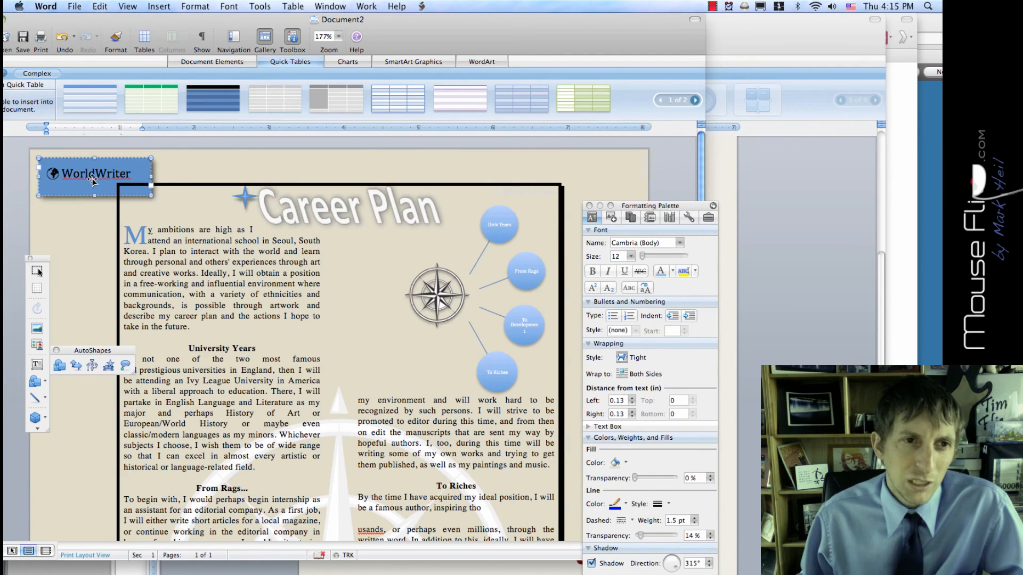
{"action": "scroll", "coordinate": [90, 182], "scroll_direction": "down", "scroll_amount": 8}
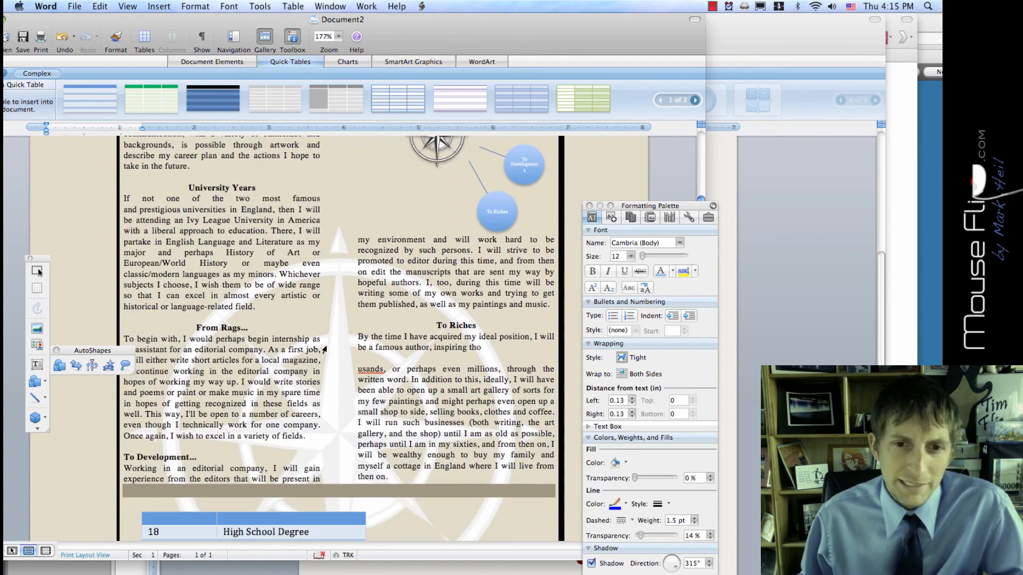
{"action": "scroll", "coordinate": [453, 509], "scroll_direction": "down", "scroll_amount": 4}
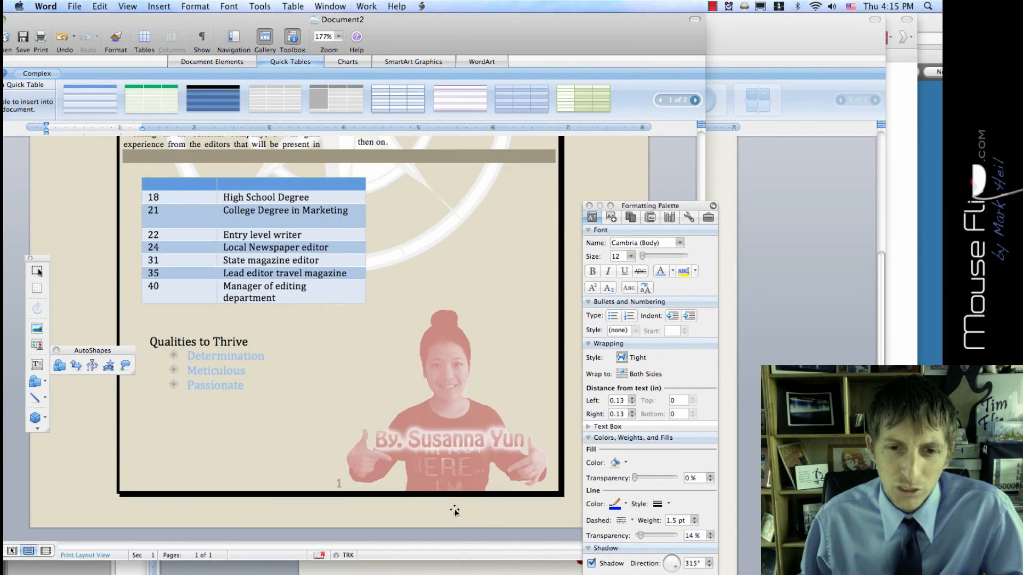
{"action": "scroll", "coordinate": [455, 457], "scroll_direction": "up", "scroll_amount": 5}
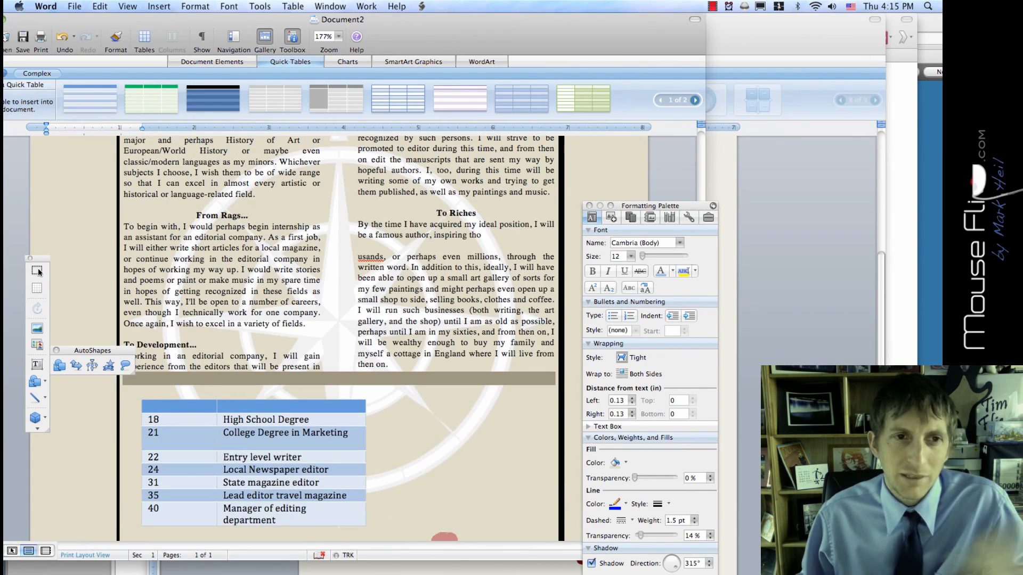
{"action": "scroll", "coordinate": [71, 182], "scroll_direction": "up", "scroll_amount": 7}
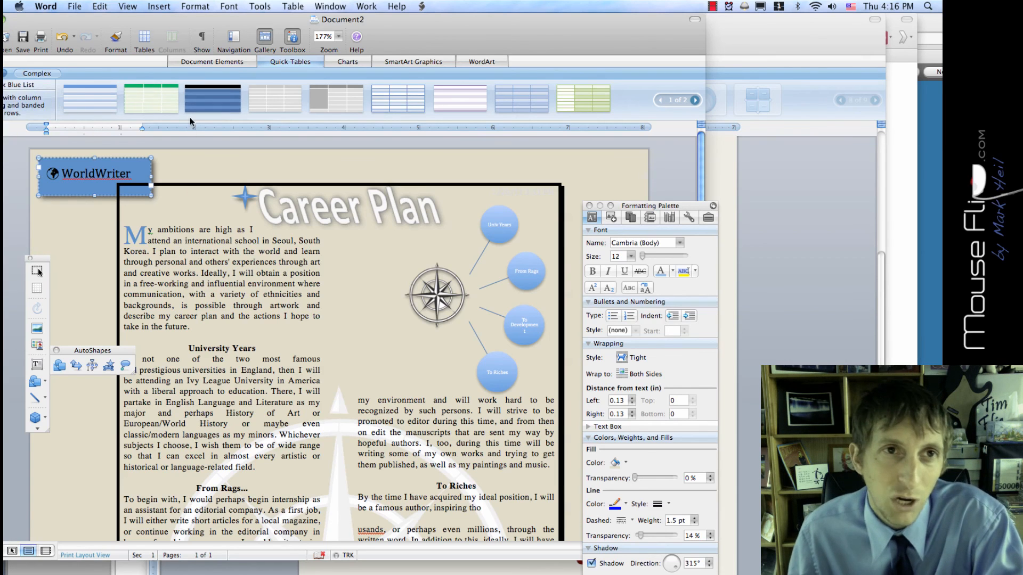
Step: Add a bookmark at the portrait, named with the author's short first name
{"action": "left_click", "coordinate": [157, 6]}
{"action": "left_click", "coordinate": [158, 7]}
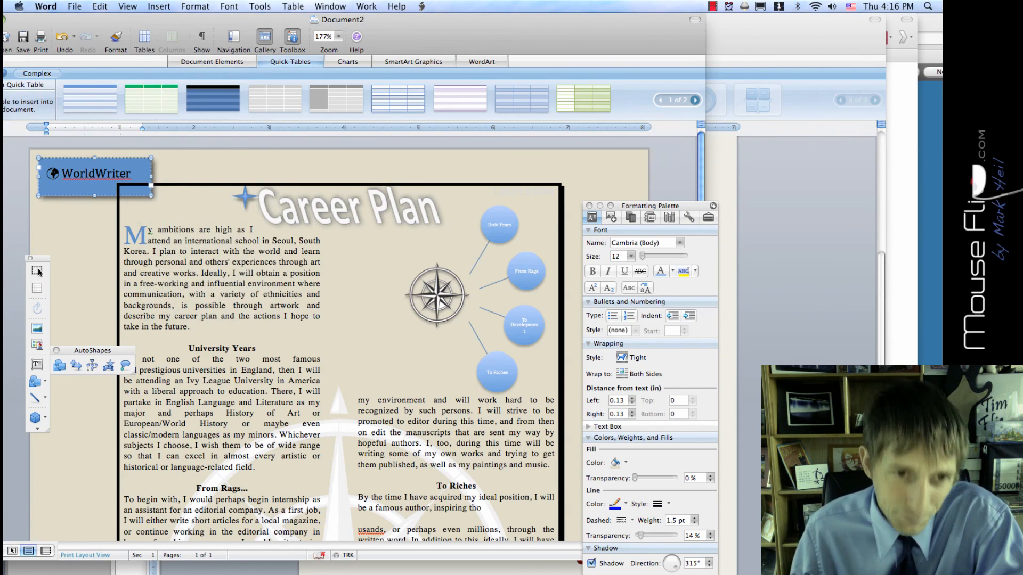
{"action": "scroll", "coordinate": [346, 371], "scroll_direction": "down", "scroll_amount": 15}
{"action": "left_click", "coordinate": [442, 481]}
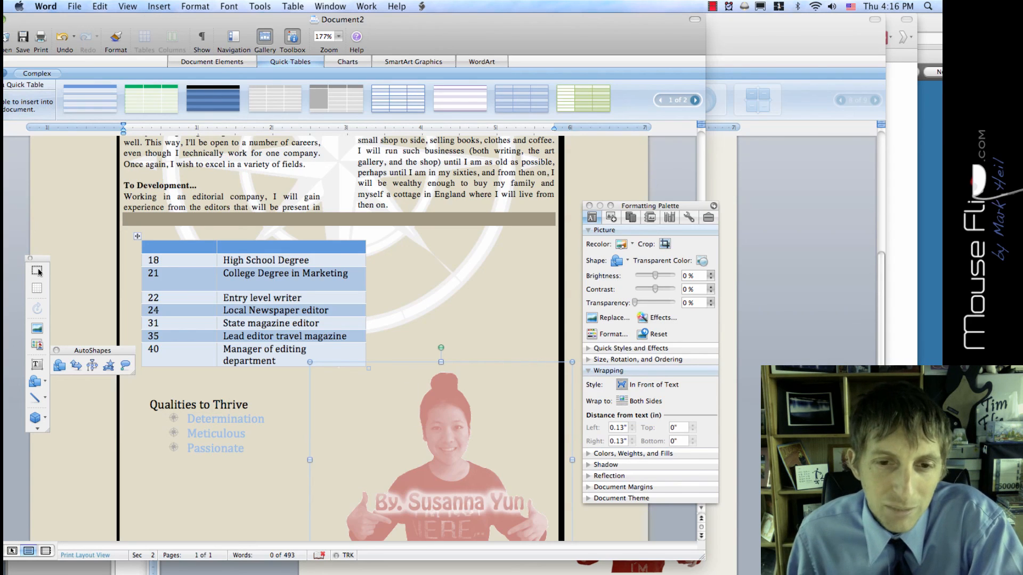
{"action": "left_click", "coordinate": [151, 6]}
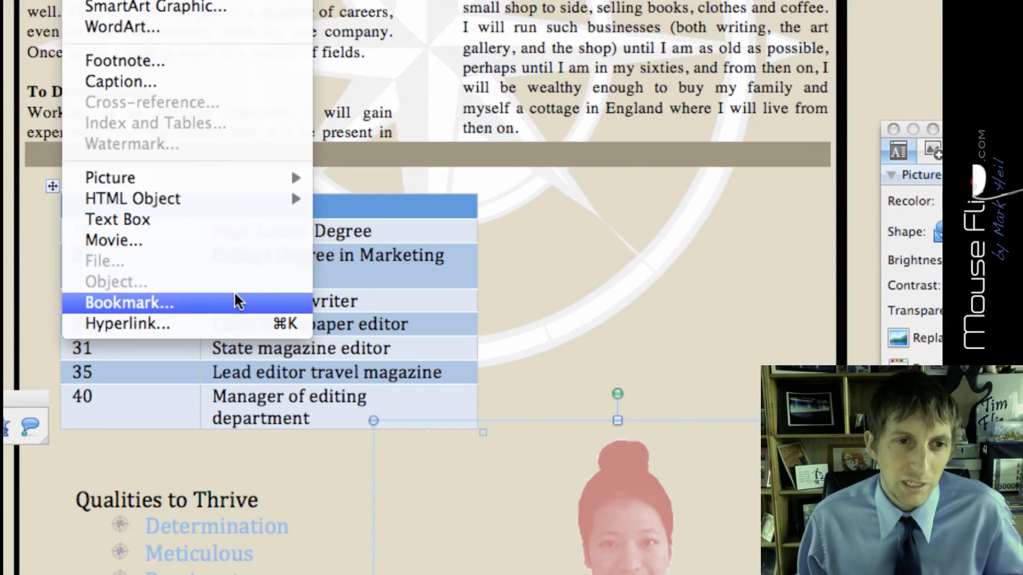
{"action": "left_click", "coordinate": [237, 298]}
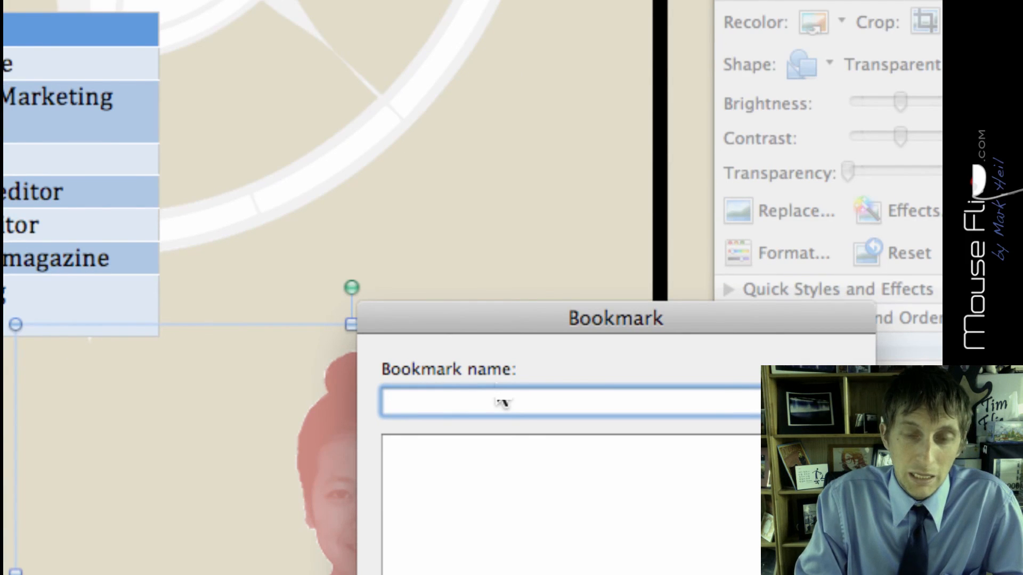
{"action": "key", "text": "Escape"}
Step: Start a hyperlink on the WorldWriter text box and anchor it to the portrait's bookmark in this document
{"action": "scroll", "coordinate": [452, 379], "scroll_direction": "up", "scroll_amount": 2}
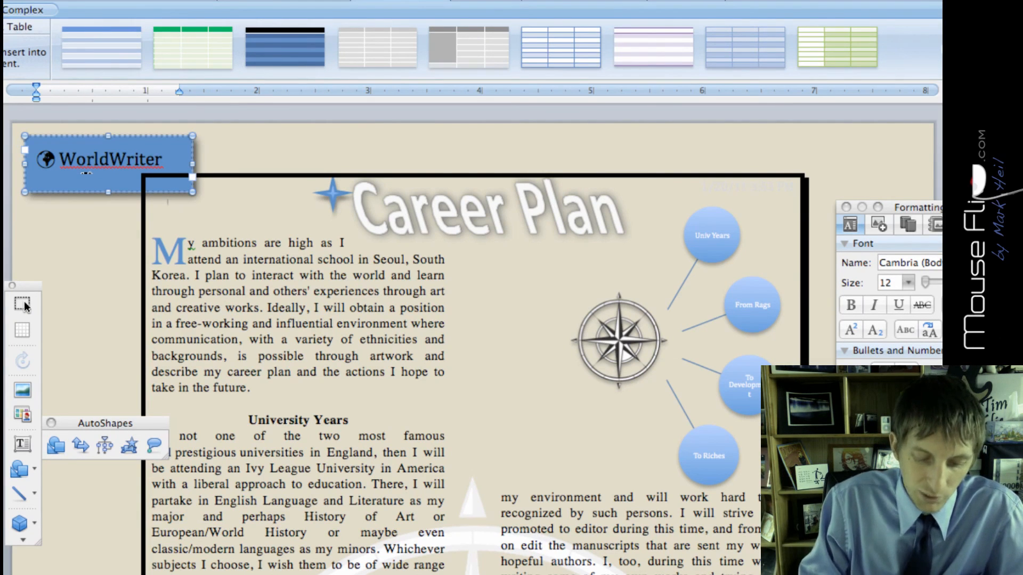
{"action": "key", "text": "super+k"}
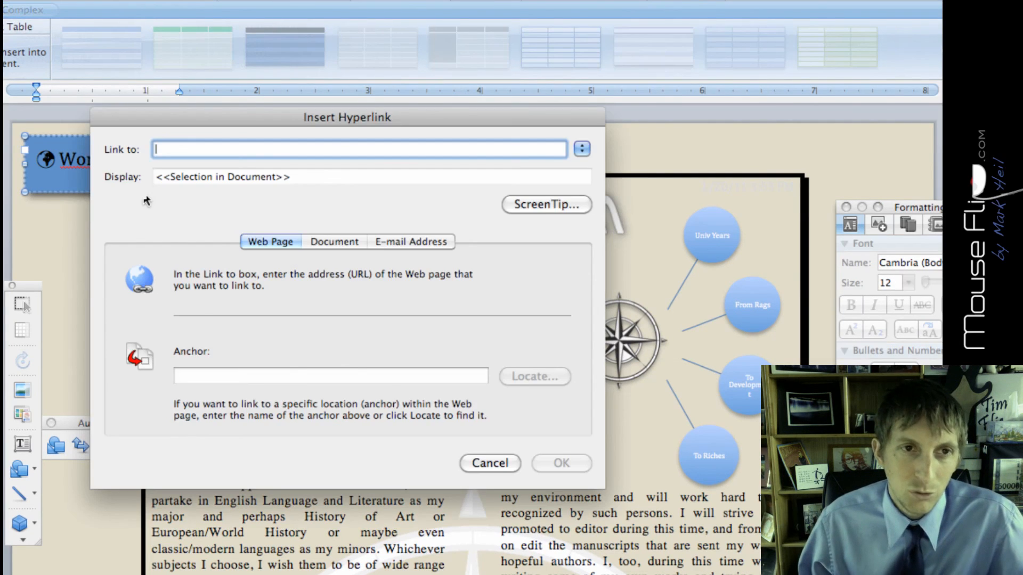
{"action": "left_click_drag", "start_coordinate": [183, 119], "coordinate": [259, 123]}
{"action": "left_click", "coordinate": [391, 245]}
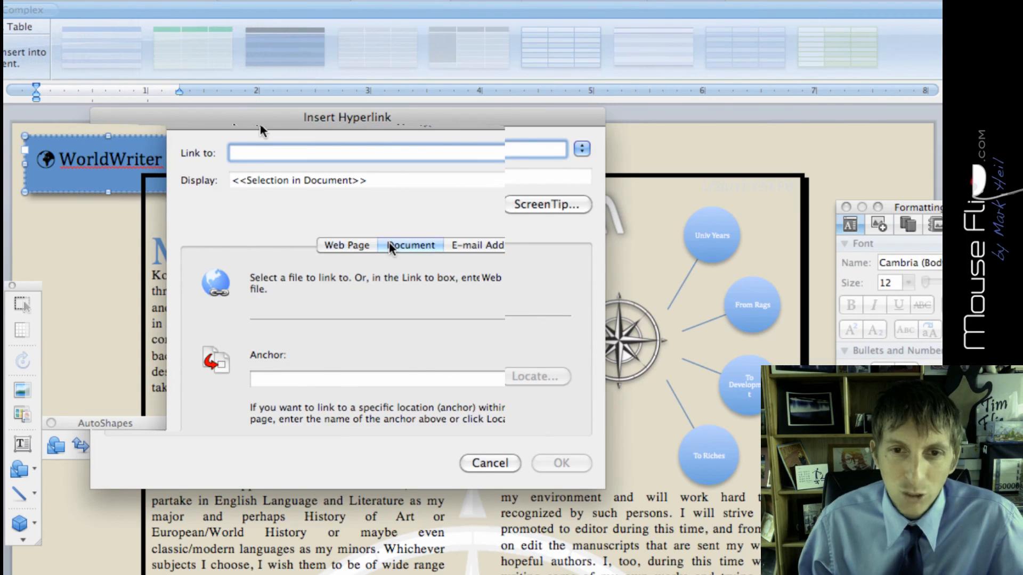
{"action": "left_click", "coordinate": [360, 253]}
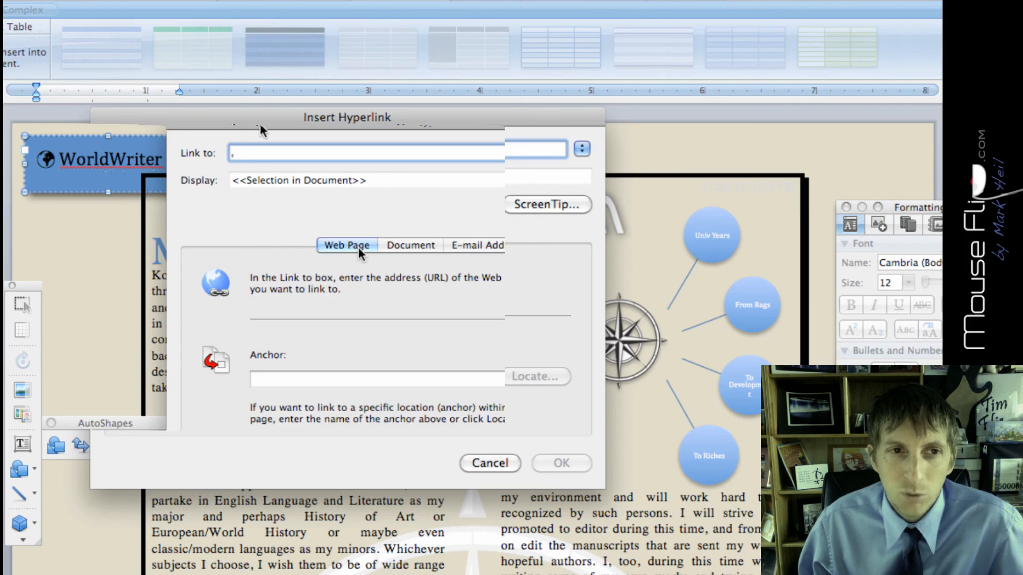
{"action": "left_click", "coordinate": [400, 254]}
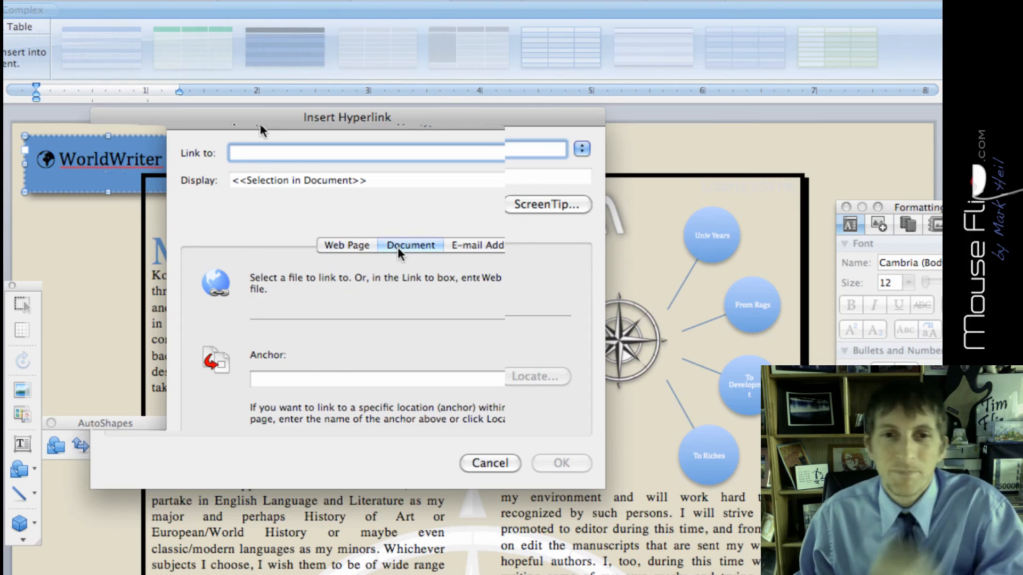
{"action": "left_click", "coordinate": [538, 376]}
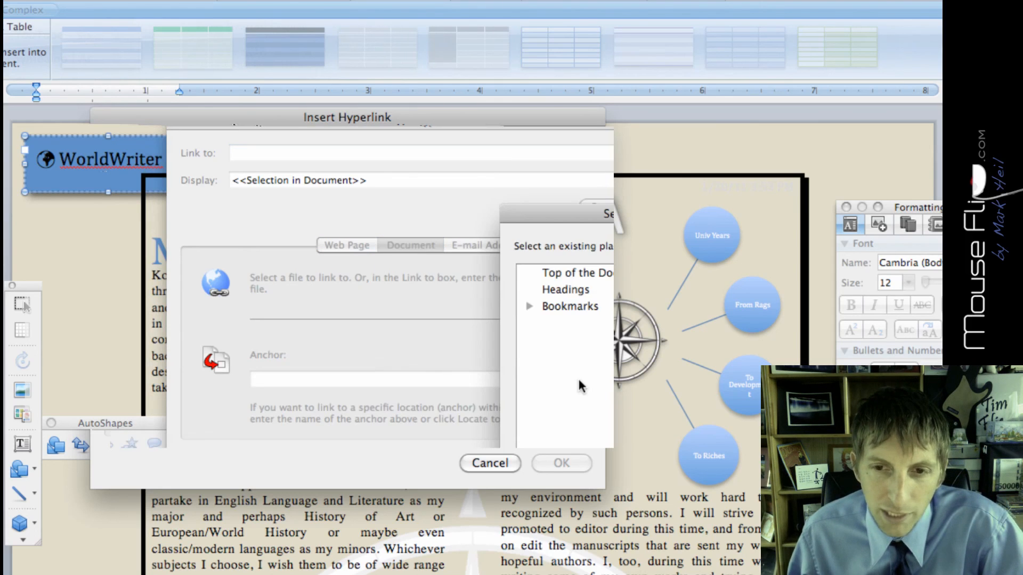
{"action": "left_click", "coordinate": [529, 305]}
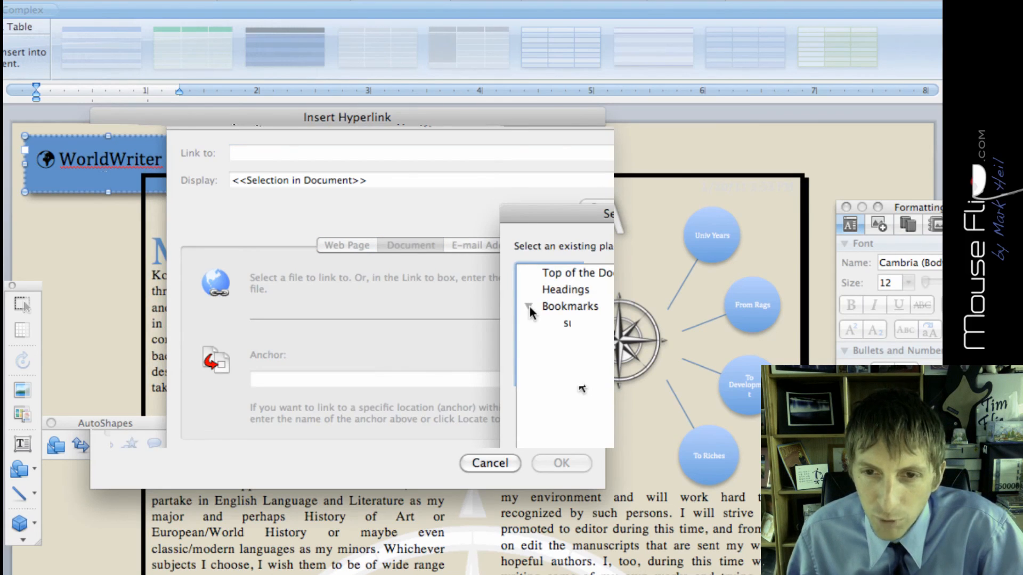
{"action": "left_click", "coordinate": [576, 323]}
{"action": "double_click", "coordinate": [577, 322]}
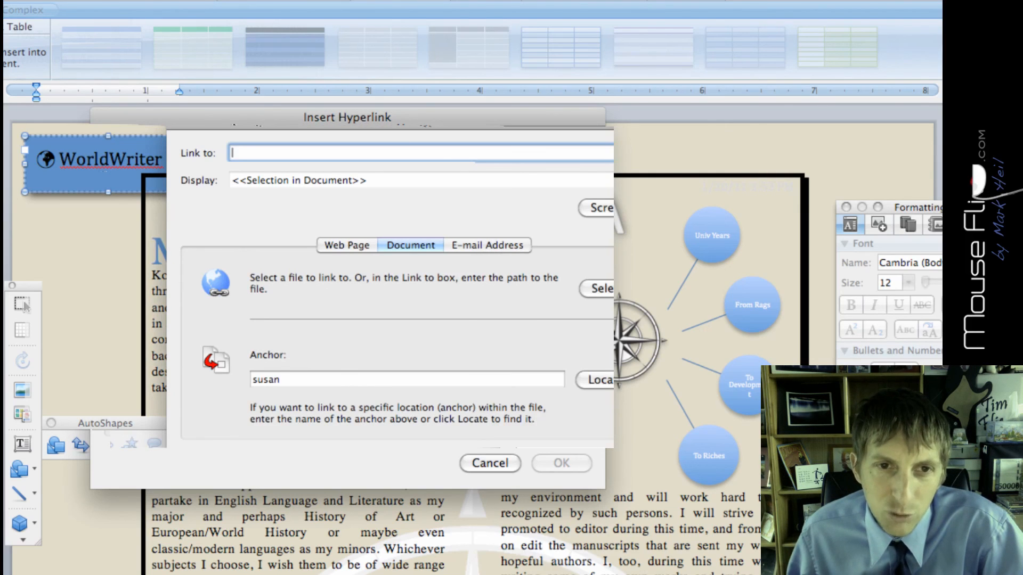
Step: Give the hyperlink the ScreenTip "Click Here!", insert it and test the link from the WorldWriter text box
{"action": "left_click", "coordinate": [601, 207]}
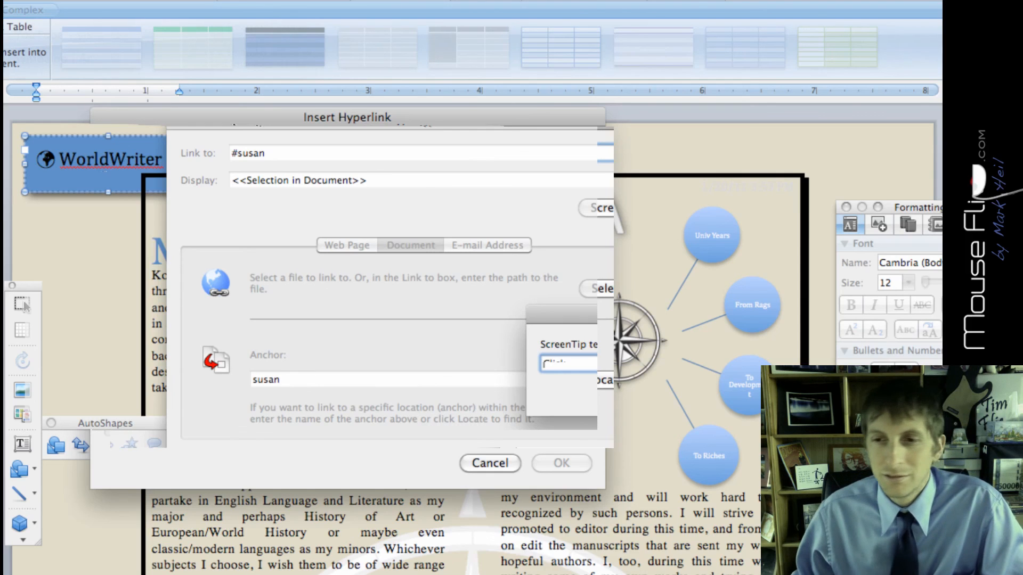
{"action": "key", "text": "Return"}
{"action": "key", "text": "Return"}
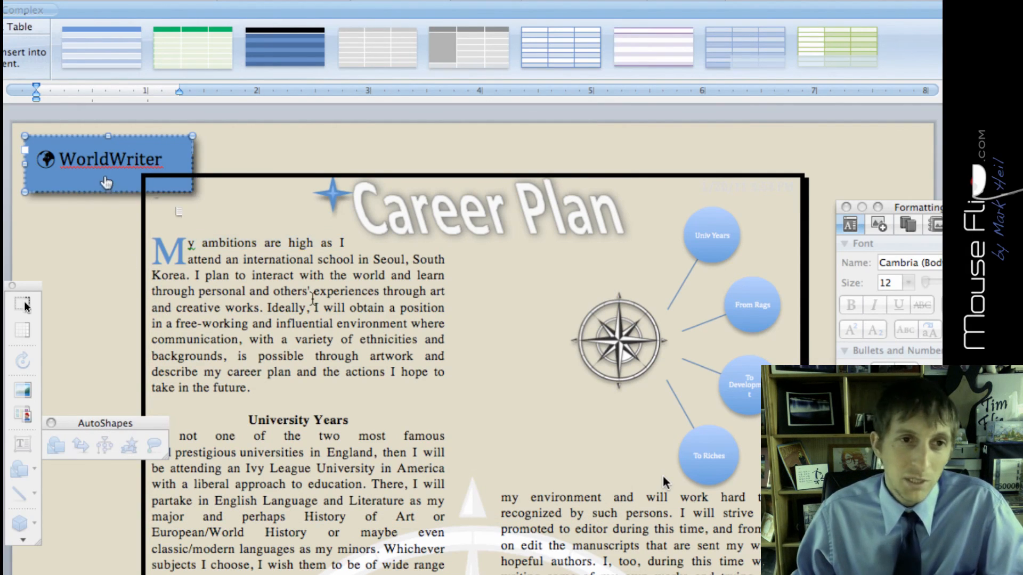
{"action": "mouse_move", "coordinate": [102, 182]}
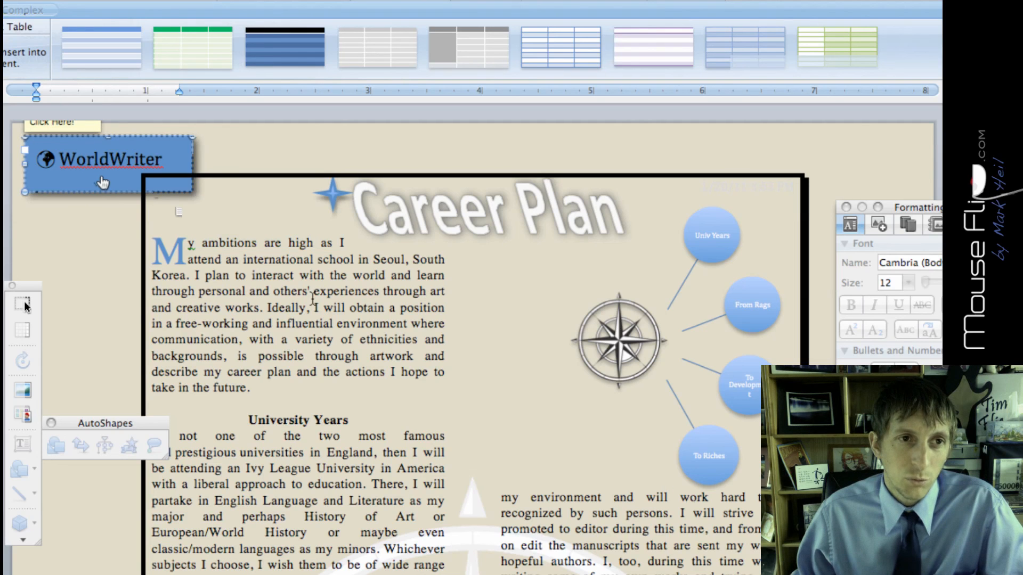
{"action": "left_click", "coordinate": [103, 182]}
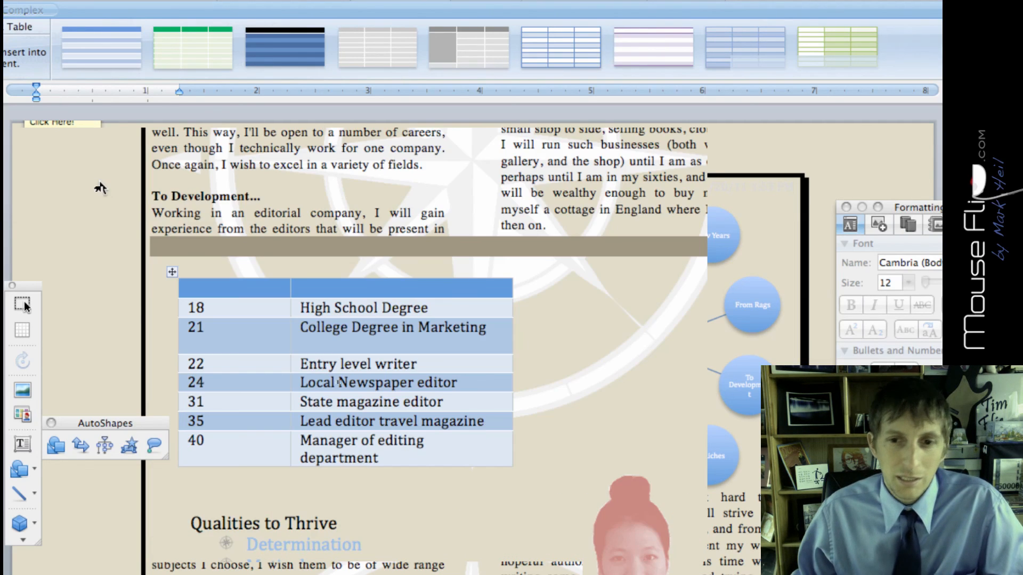